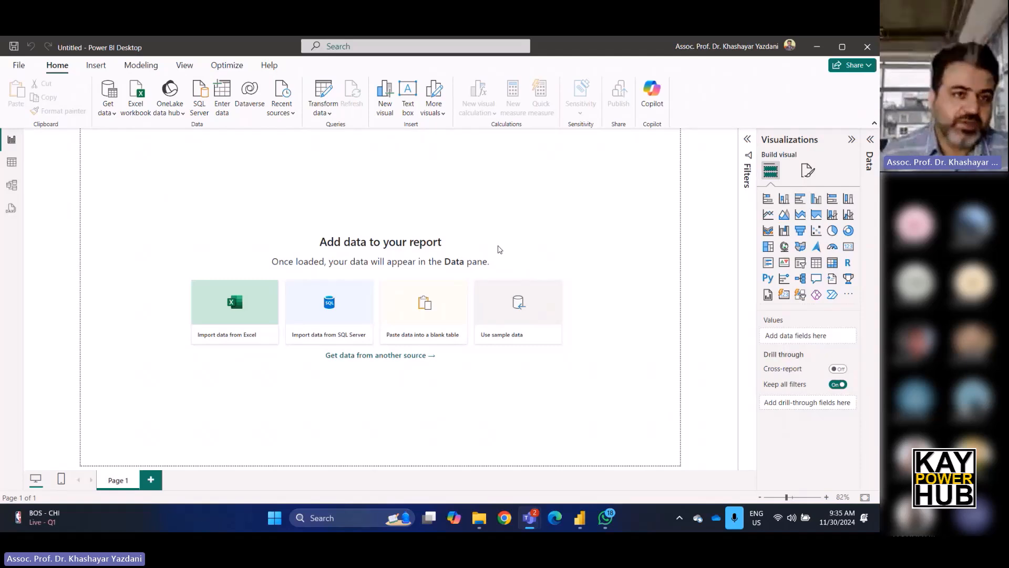
Import the Data sheet from the Power-BI-DAX-Data-Set Excel workbook and load it into the report.
{"action": "left_click", "coordinate": [133, 109]}
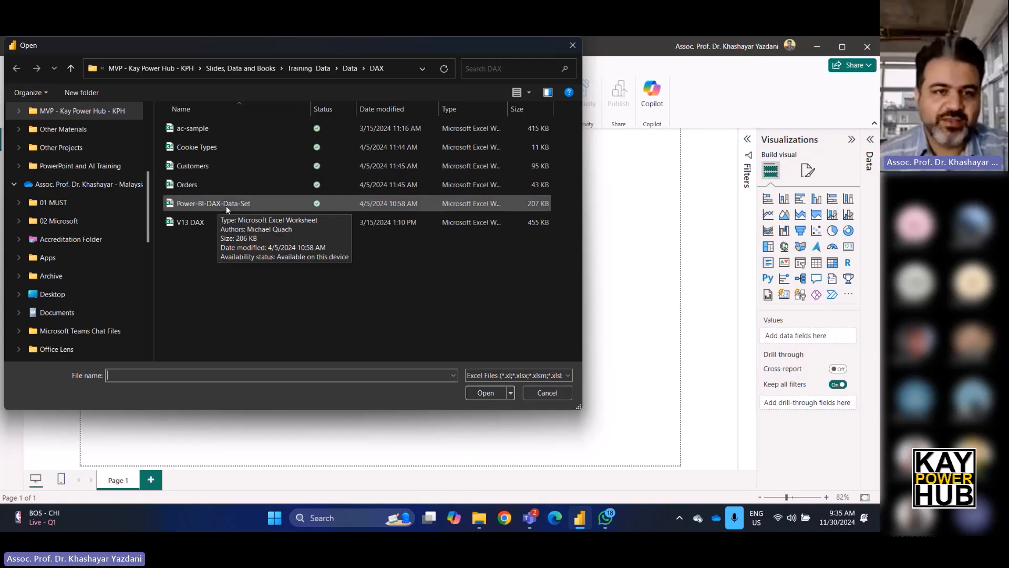
{"action": "left_click", "coordinate": [226, 206]}
{"action": "left_click", "coordinate": [496, 393]}
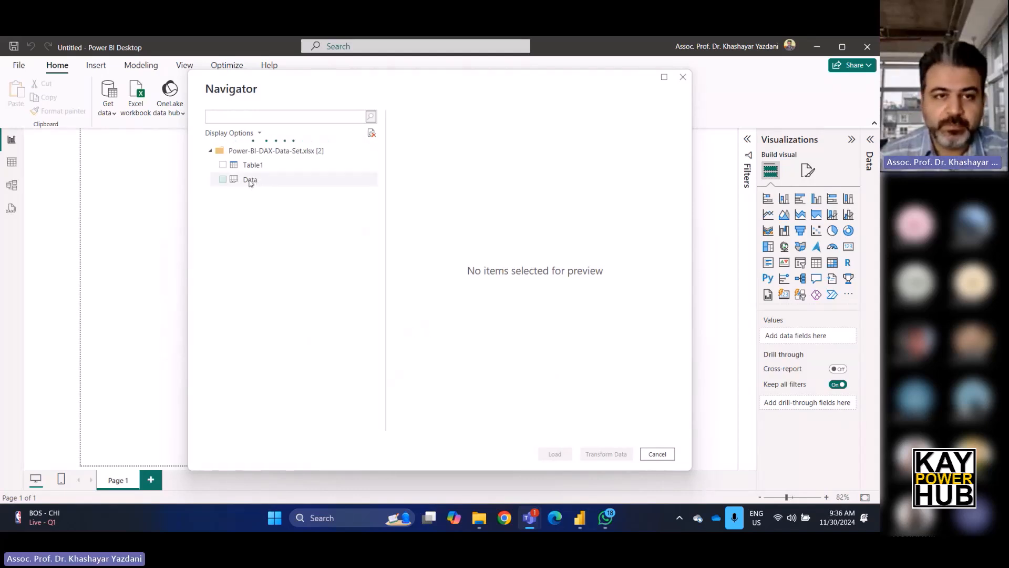
{"action": "left_click", "coordinate": [223, 180]}
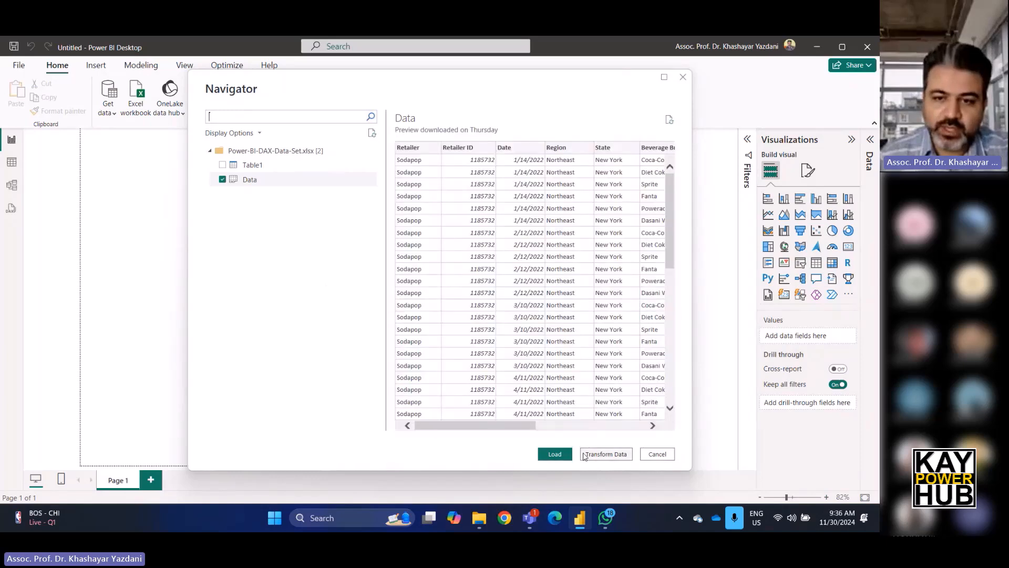
{"action": "left_click", "coordinate": [554, 455]}
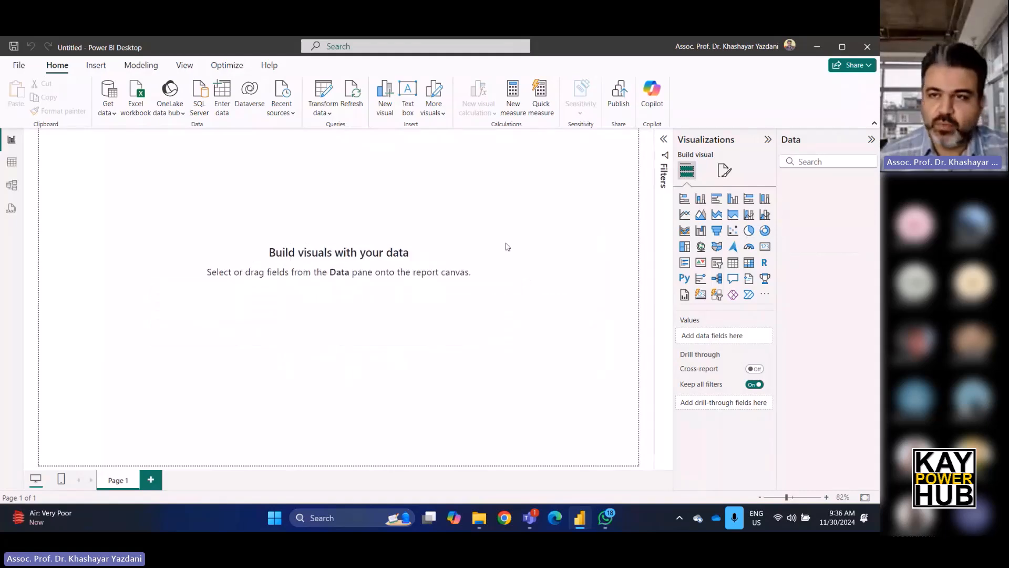
Inspect the Data table's fields and its rows in table view, returning to the report view.
{"action": "left_click", "coordinate": [799, 182]}
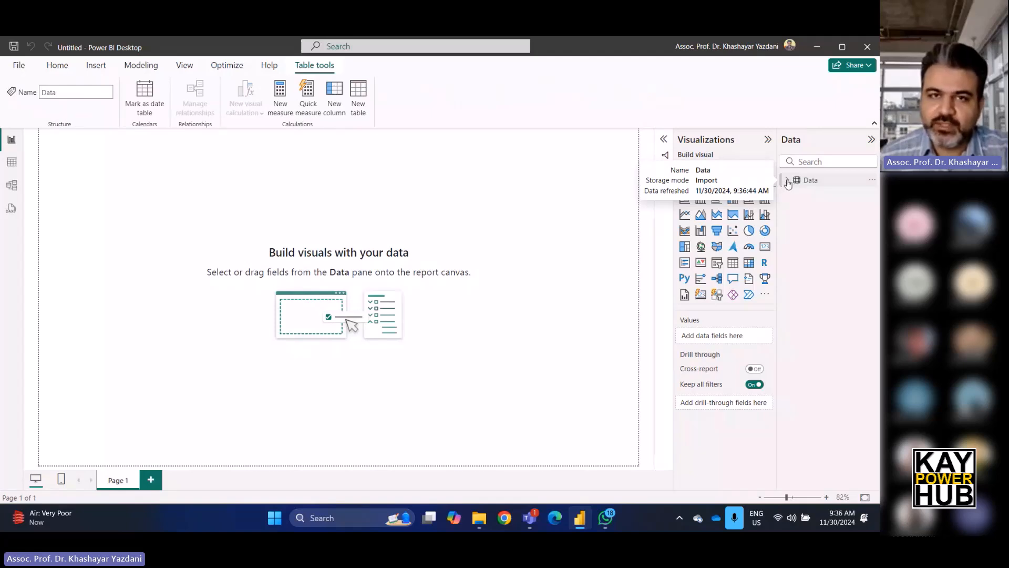
{"action": "left_click", "coordinate": [787, 181]}
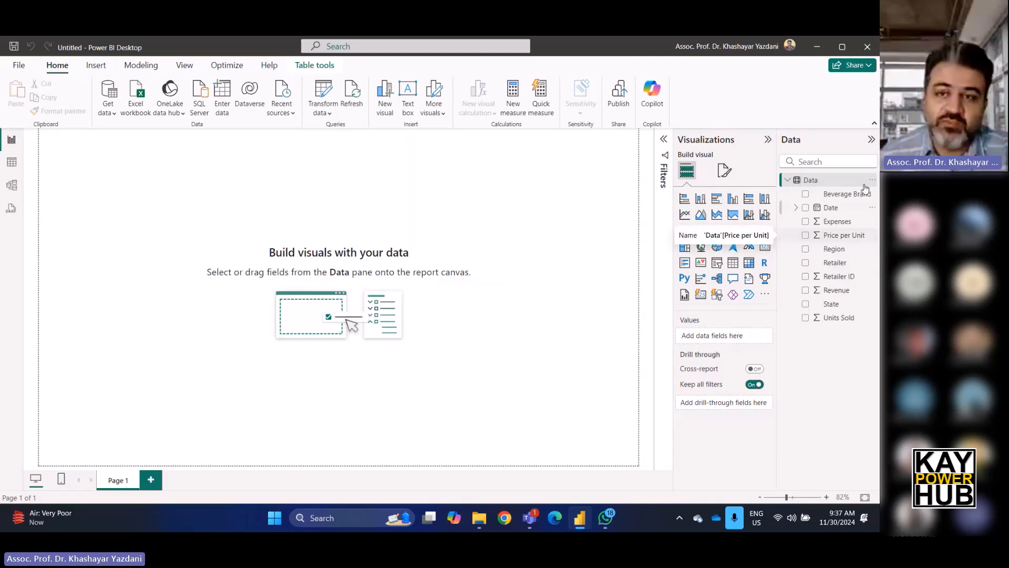
{"action": "left_click", "coordinate": [12, 163]}
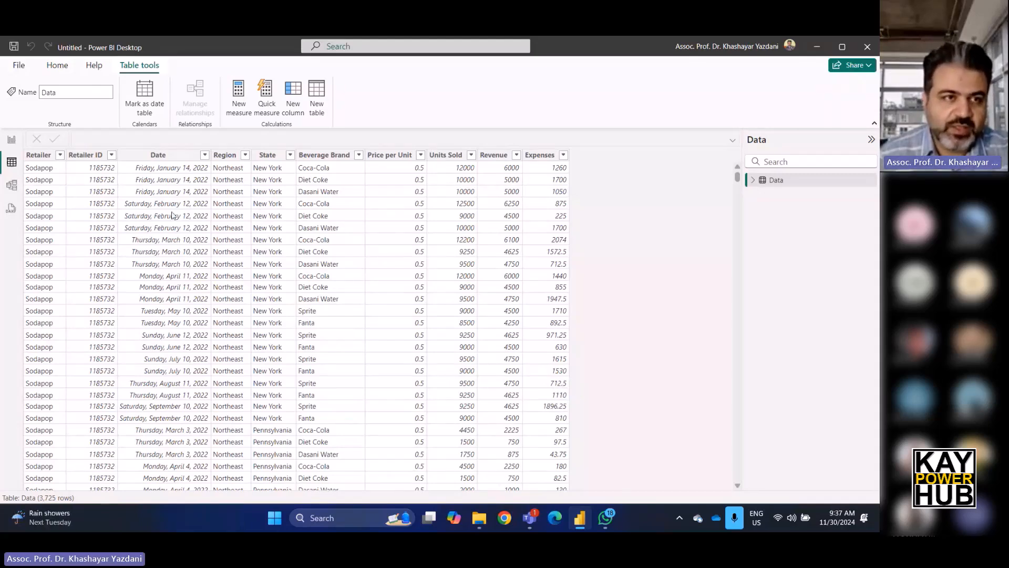
{"action": "left_click", "coordinate": [15, 143]}
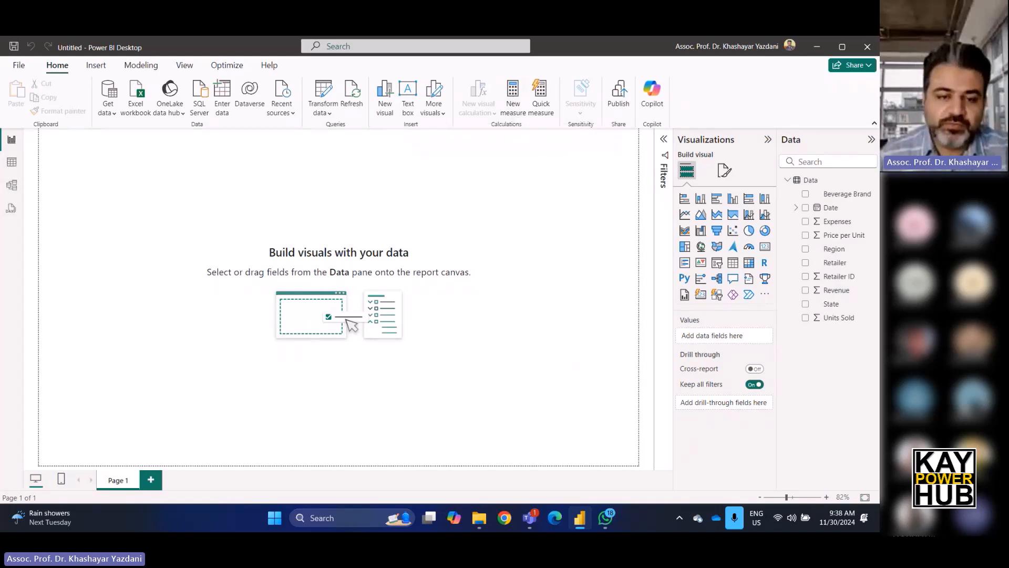
Open the Windows Magnifier app and zoom the screen in.
{"action": "left_click", "coordinate": [354, 518]}
{"action": "type", "text": "magnifier"}
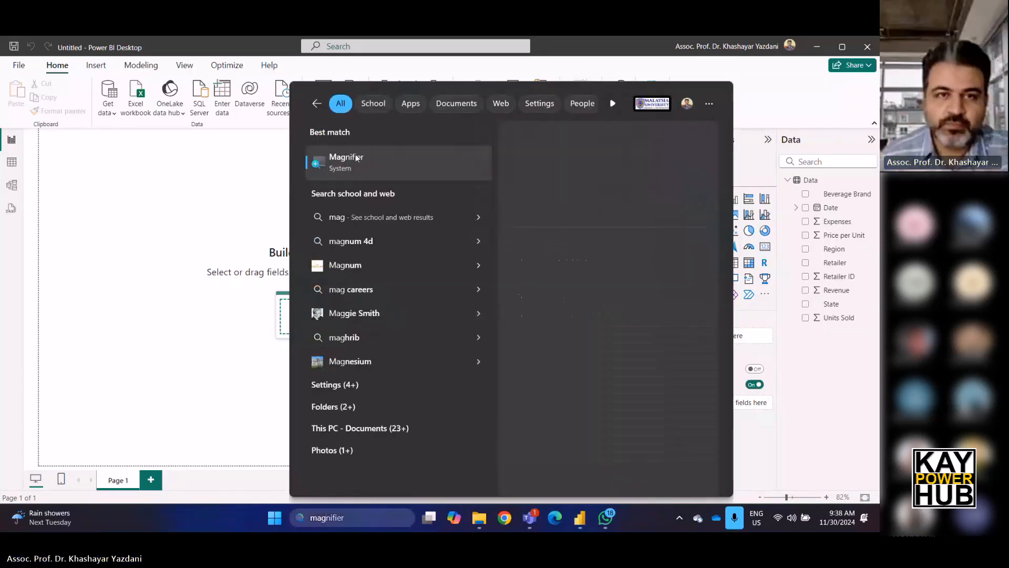
{"action": "left_click", "coordinate": [357, 158]}
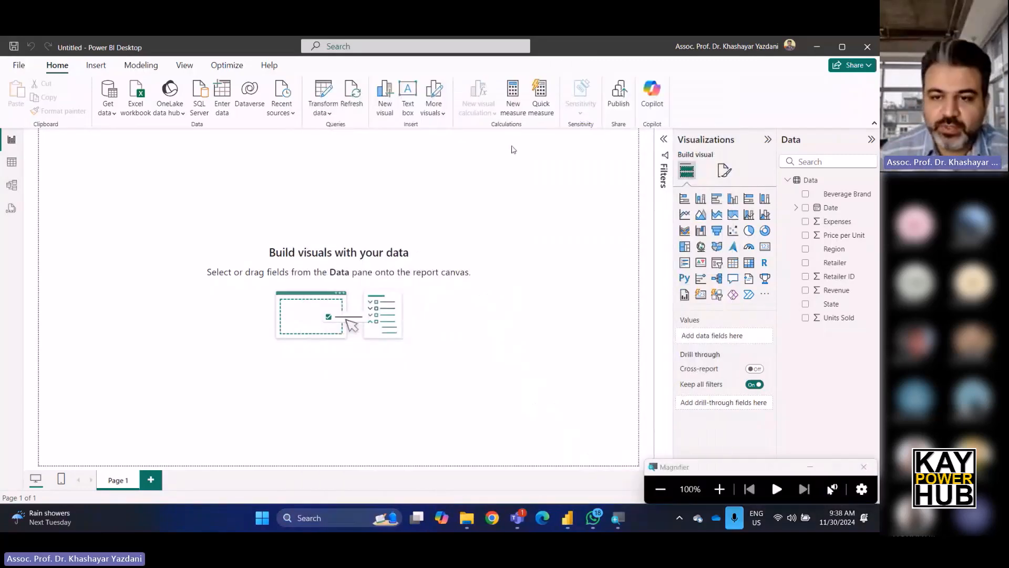
{"action": "left_click", "coordinate": [719, 490]}
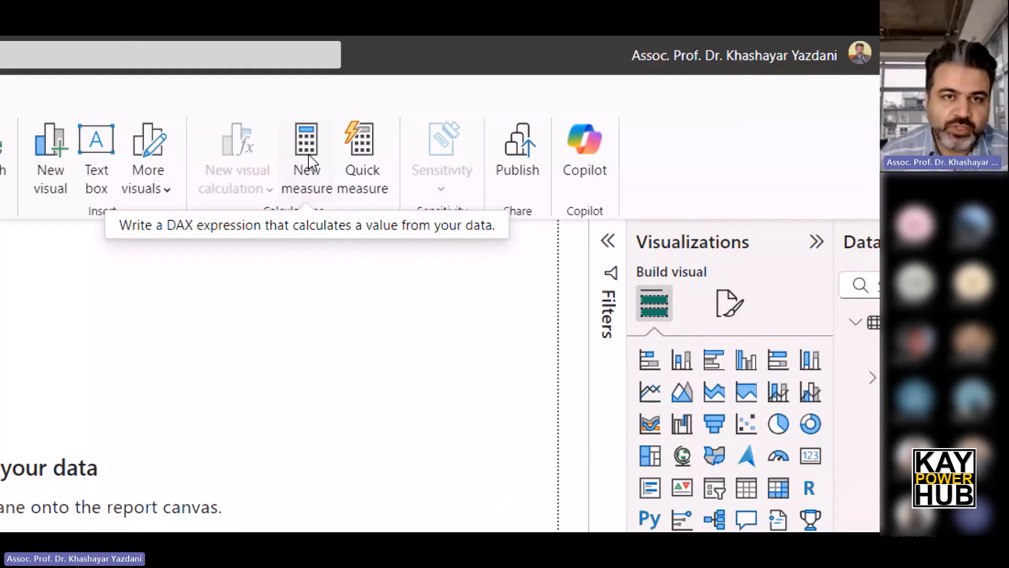
Create a new measure and clear its default formula text.
{"action": "left_click", "coordinate": [309, 160]}
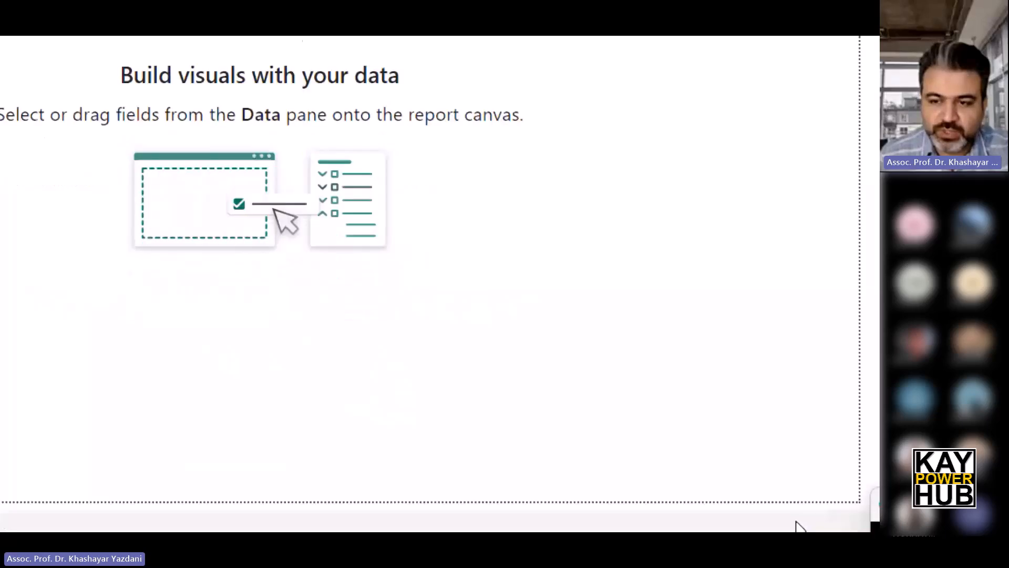
{"action": "left_click", "coordinate": [833, 476]}
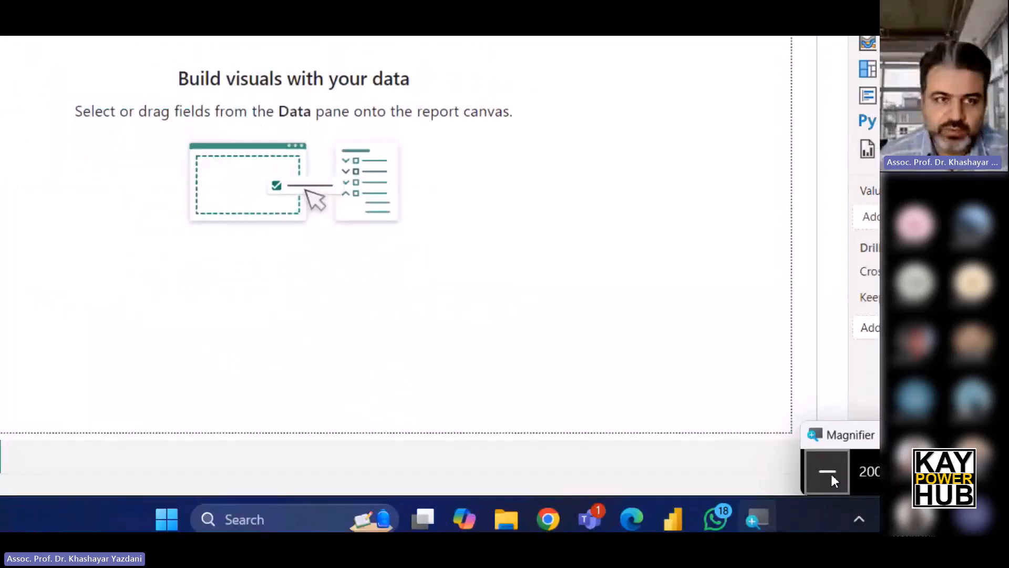
{"action": "left_click", "coordinate": [832, 474]}
{"action": "left_click", "coordinate": [120, 138]}
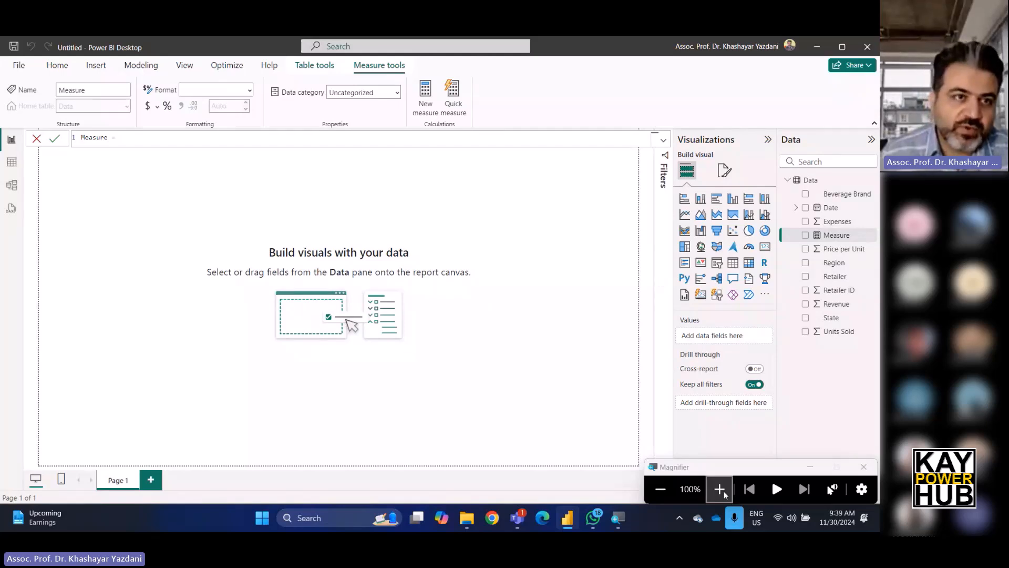
{"action": "key", "text": "ctrl+a"}
{"action": "key", "text": "BackSpace"}
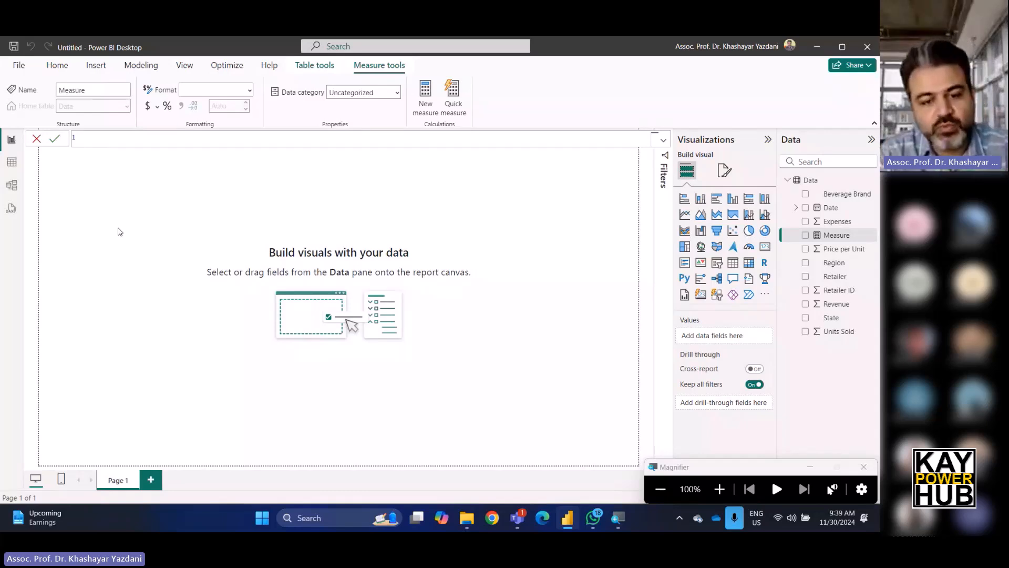
Write the measure formula Total Revenue = SUM(Data[Revenue]) using the function and column suggestions.
{"action": "type", "text": "Total "}
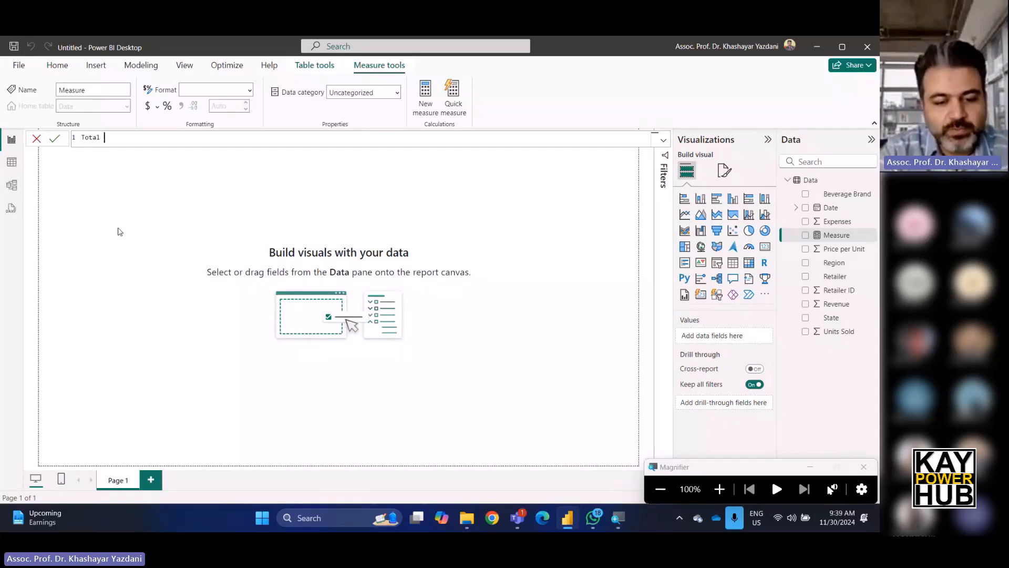
{"action": "type", "text": "Revenu"}
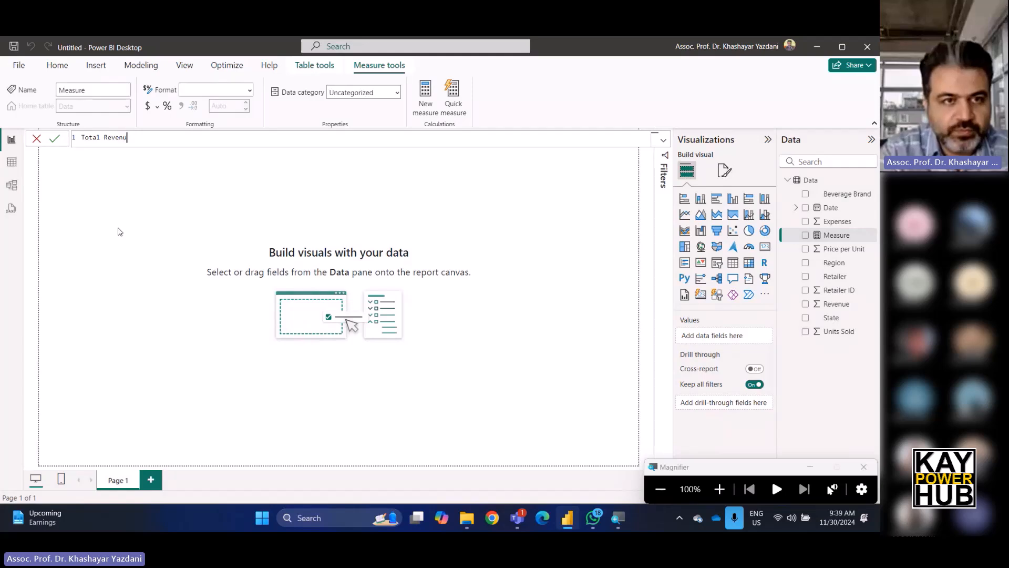
{"action": "type", "text": "e ="}
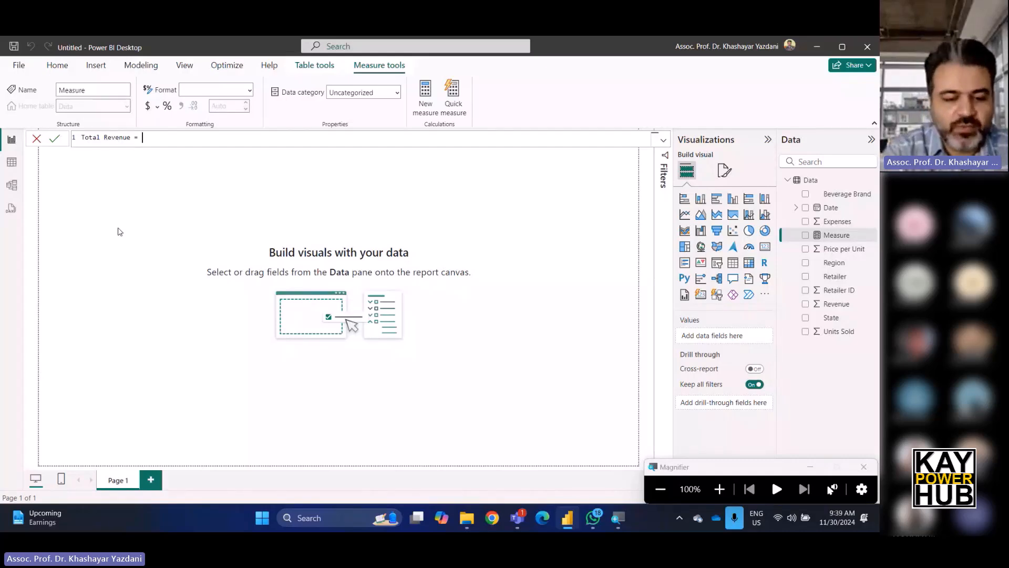
{"action": "type", "text": "sum"}
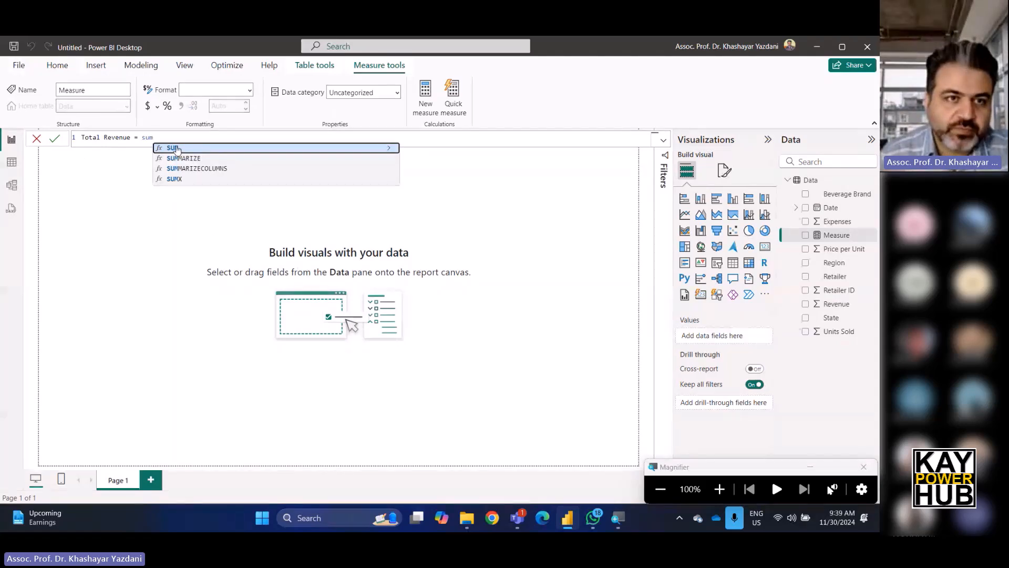
{"action": "left_click", "coordinate": [177, 149]}
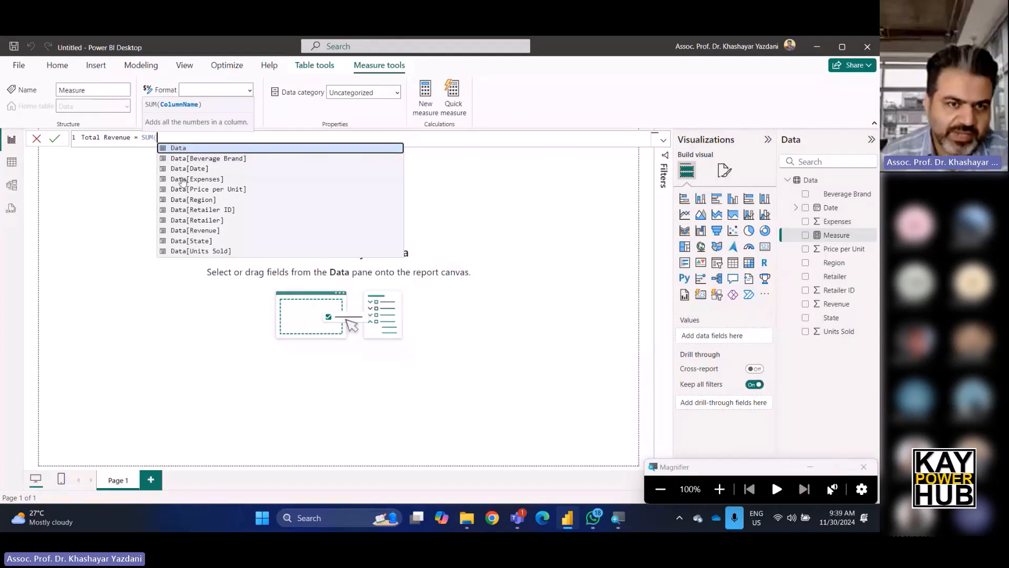
{"action": "double_click", "coordinate": [212, 231]}
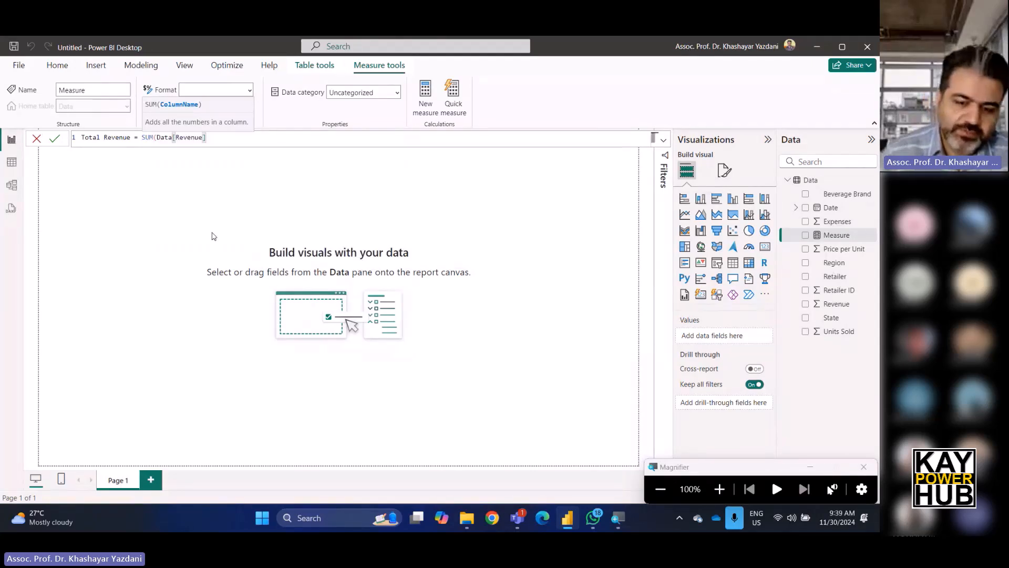
Fix the closing parenthesis of the Total Revenue formula and commit the measure.
{"action": "type", "text": ")"}
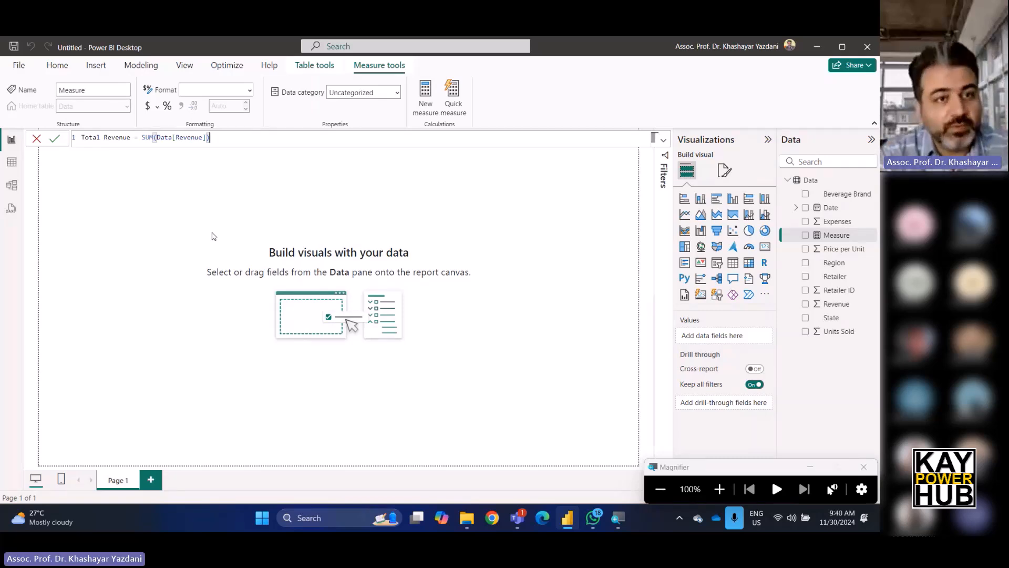
{"action": "key", "text": "BackSpace"}
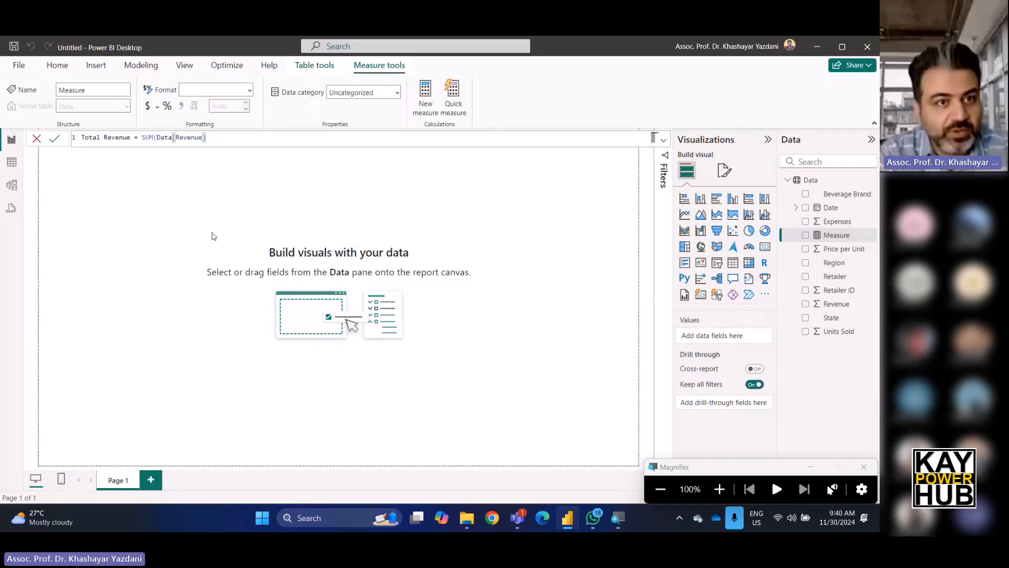
{"action": "left_click", "coordinate": [720, 489]}
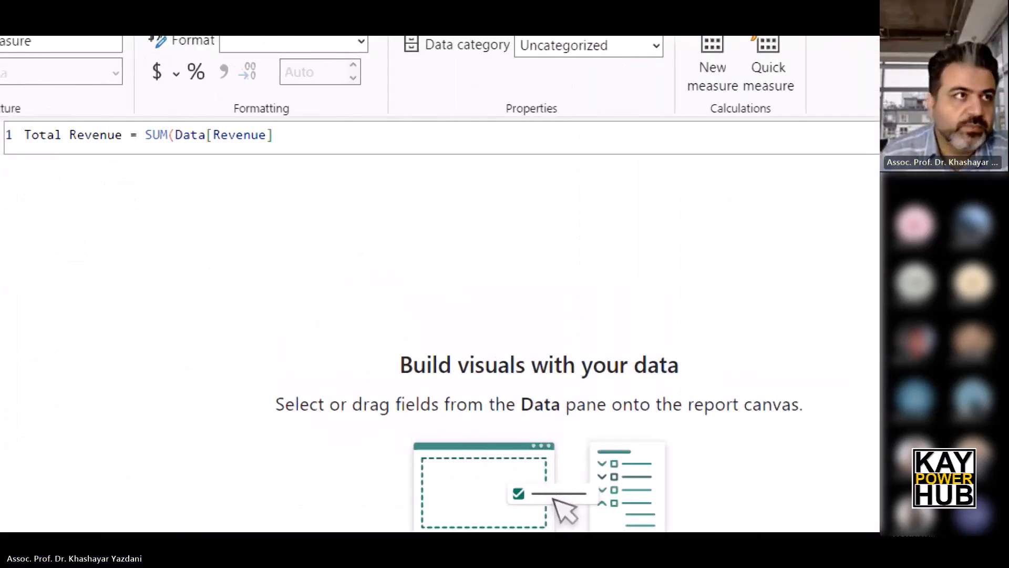
{"action": "left_click", "coordinate": [258, 136]}
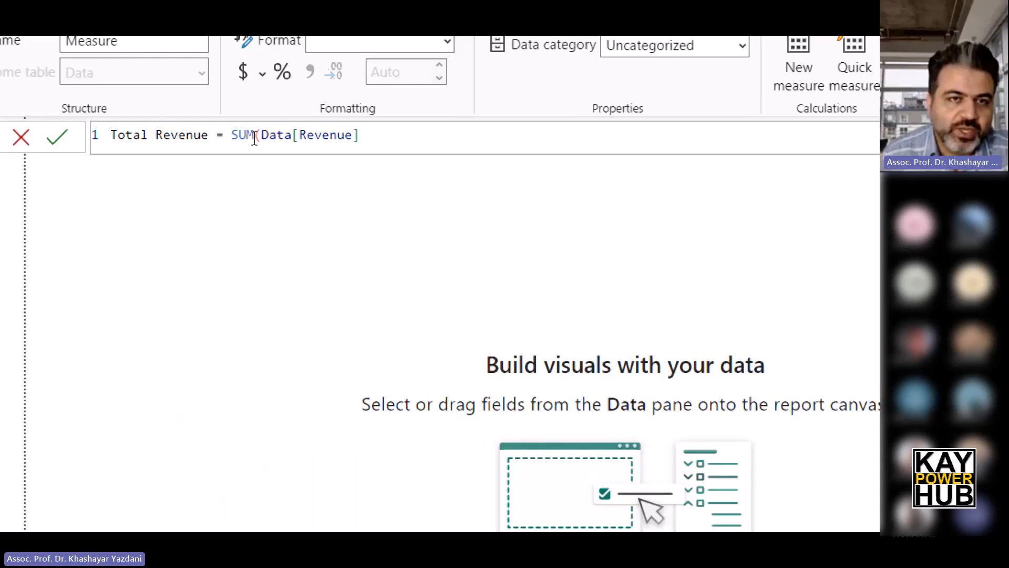
{"action": "left_click", "coordinate": [361, 135]}
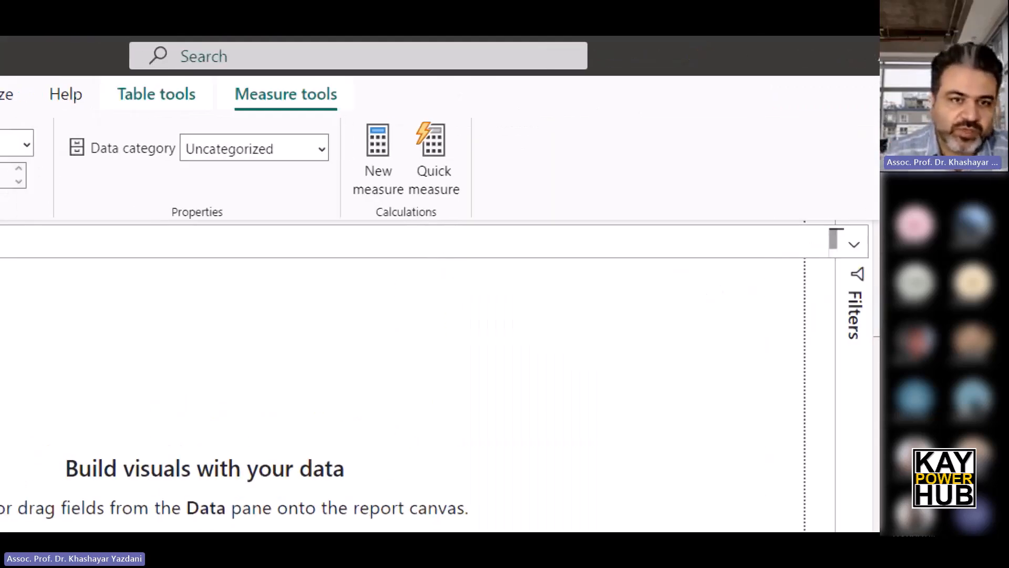
{"action": "type", "text": ")"}
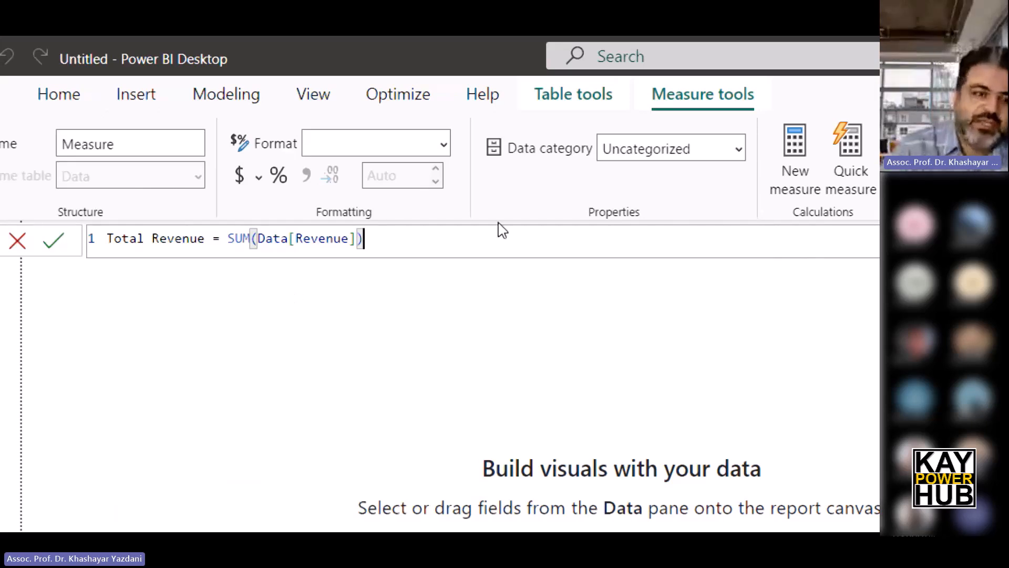
{"action": "left_click", "coordinate": [56, 243]}
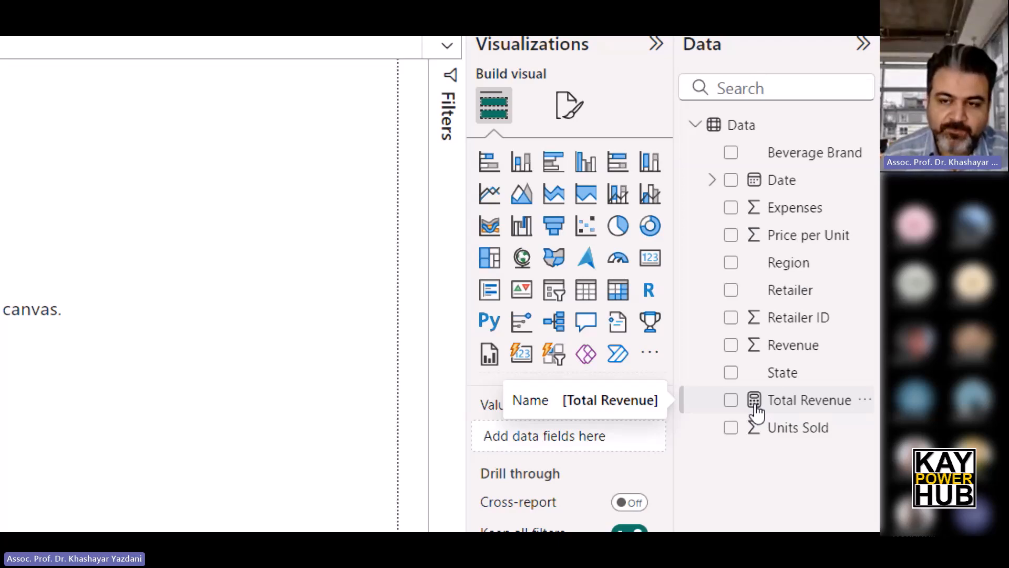
{"action": "left_click", "coordinate": [834, 403]}
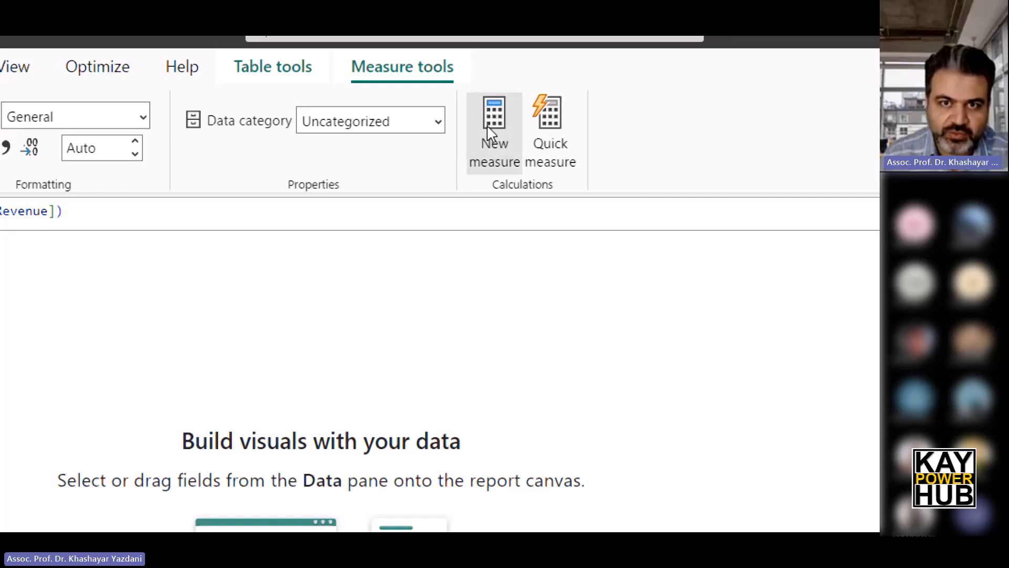
Create a second measure, Total Expenses = SUM(Data[Expenses]), and commit it.
{"action": "left_click", "coordinate": [479, 134]}
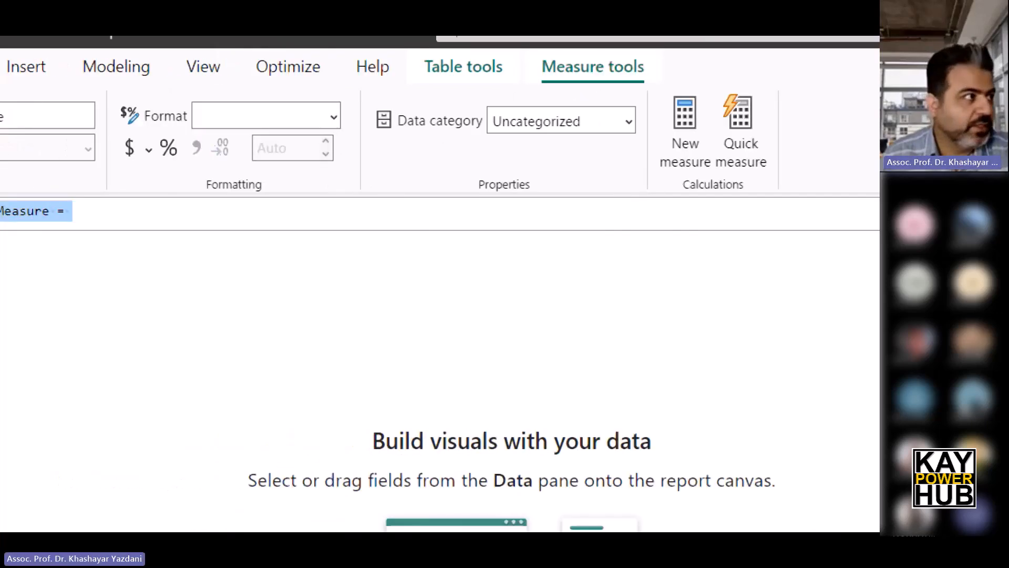
{"action": "left_click_drag", "start_coordinate": [217, 210], "coordinate": [127, 211]}
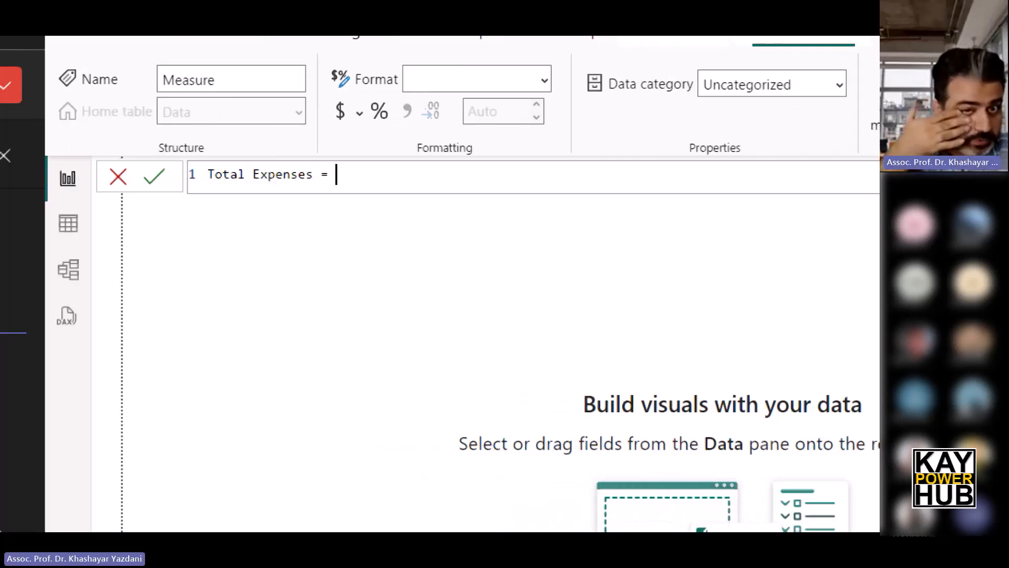
{"action": "type", "text": "s"}
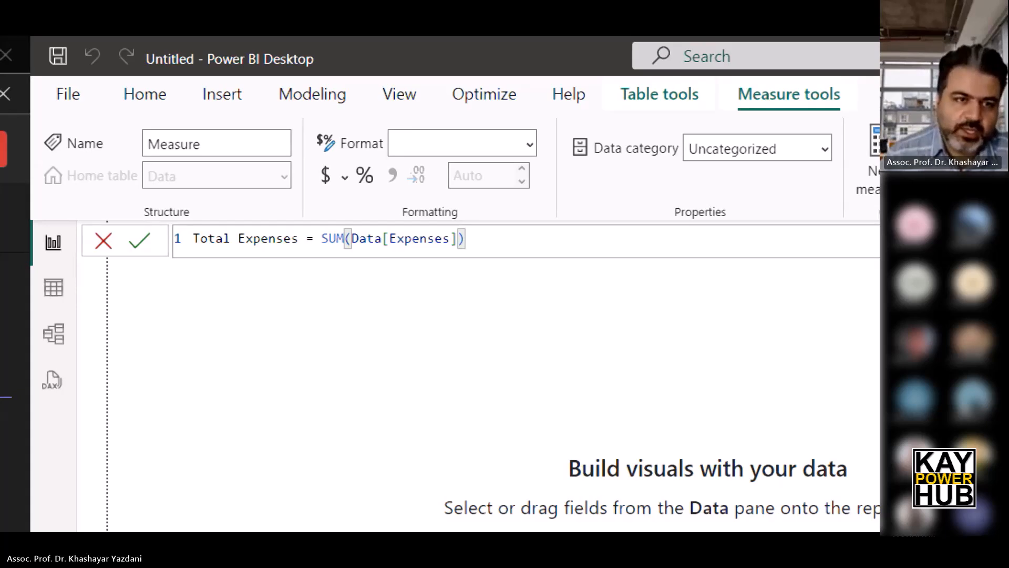
{"action": "left_click", "coordinate": [139, 246]}
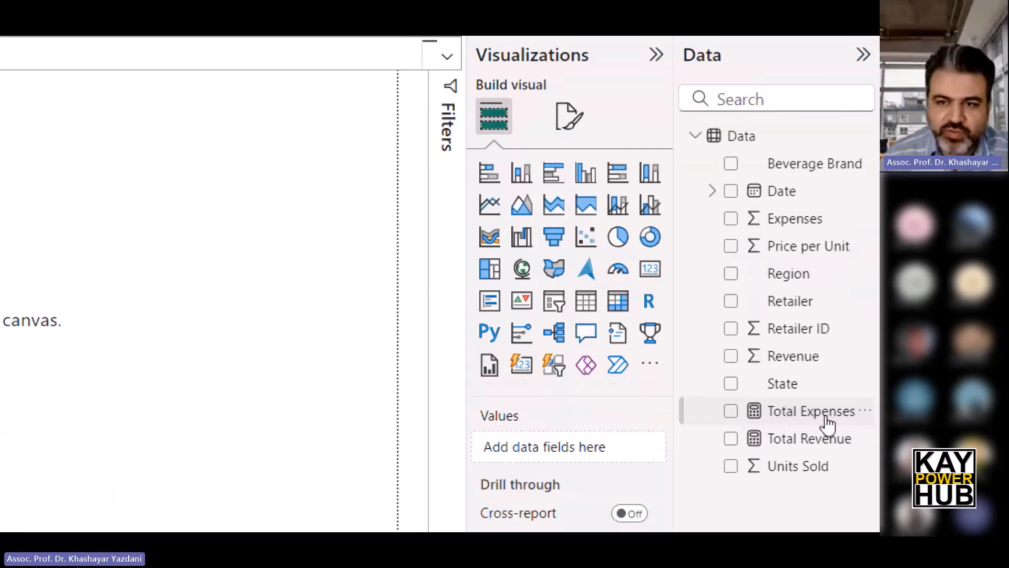
{"action": "left_click", "coordinate": [825, 422]}
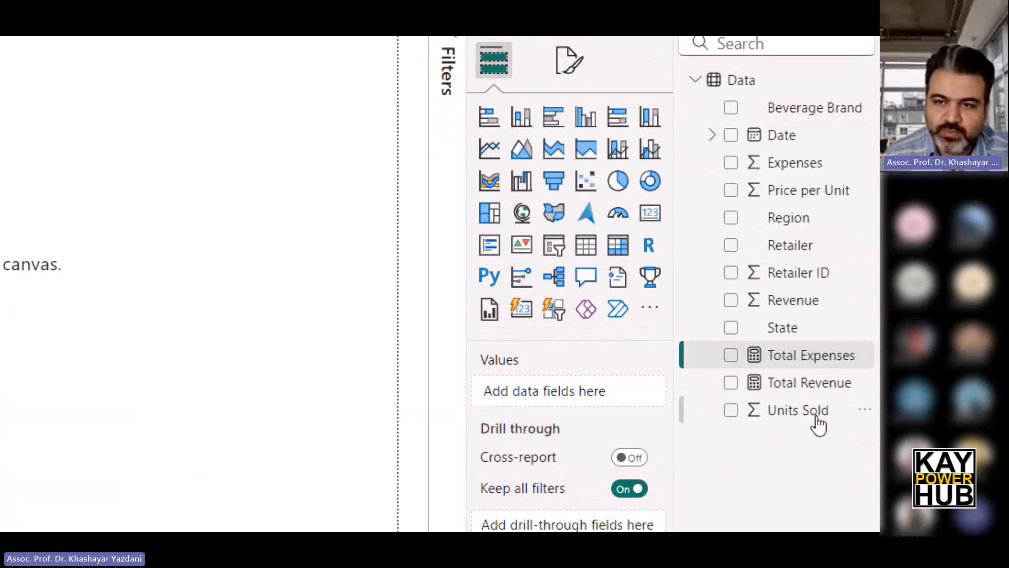
{"action": "left_click", "coordinate": [822, 345]}
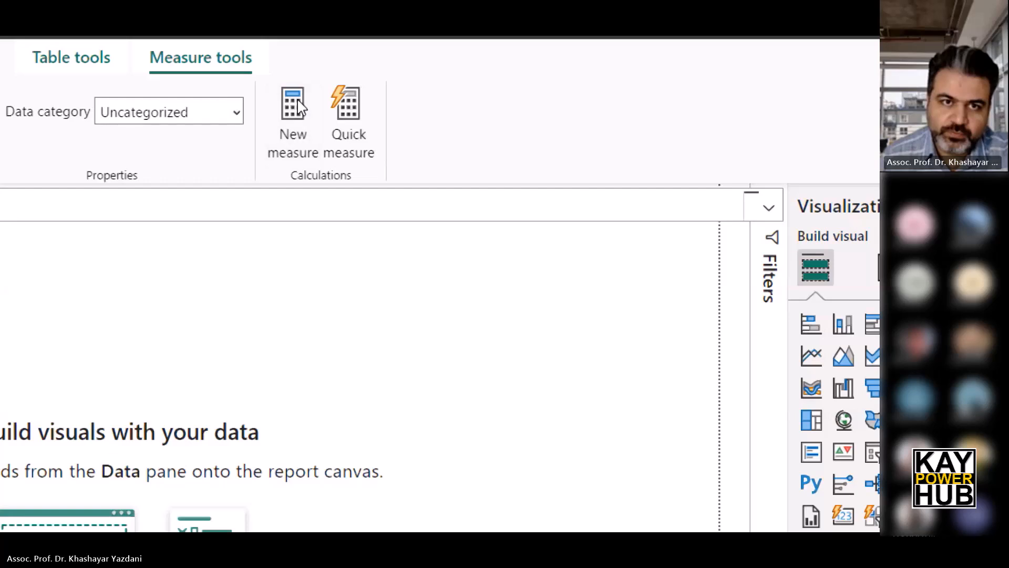
Create a new measure and replace its default text with the start of the formula Total Profit =.
{"action": "left_click", "coordinate": [295, 105]}
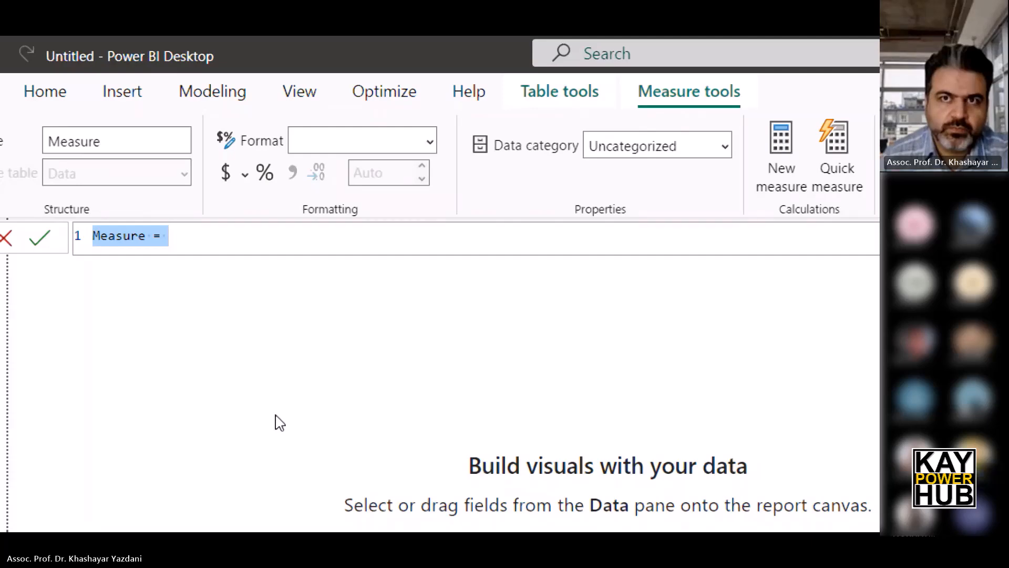
{"action": "left_click", "coordinate": [192, 235]}
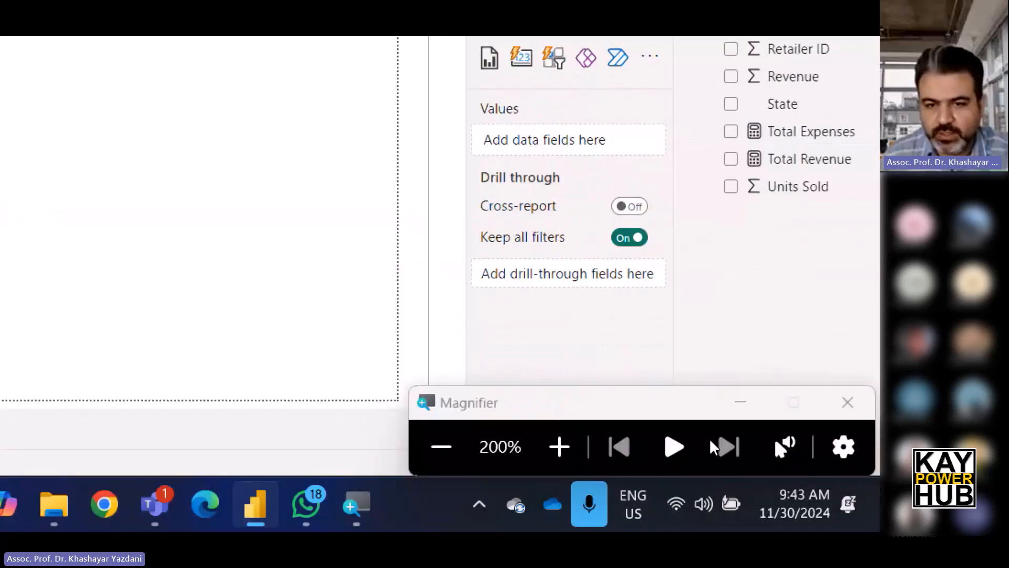
{"action": "left_click", "coordinate": [441, 447]}
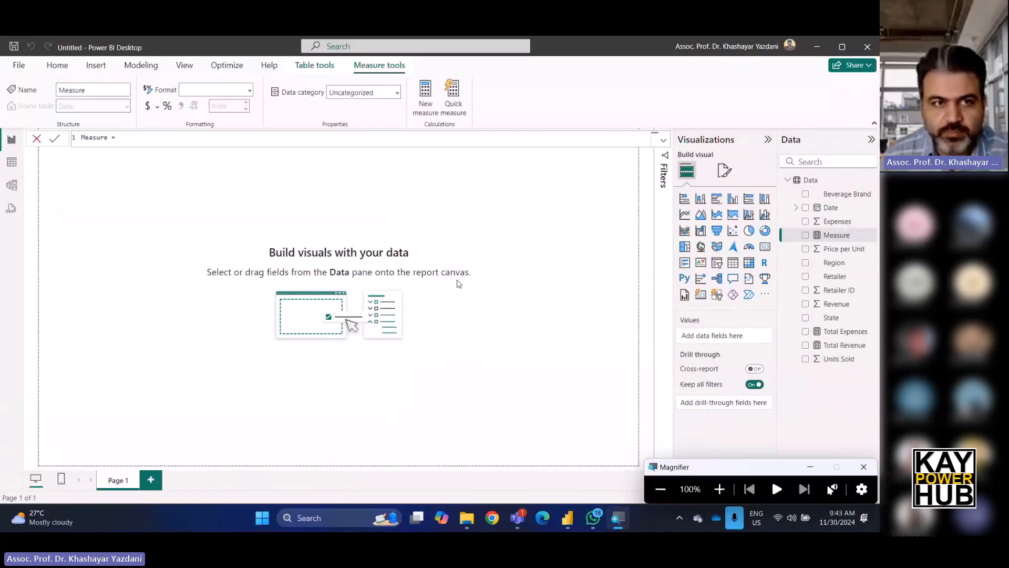
{"action": "left_click", "coordinate": [155, 135]}
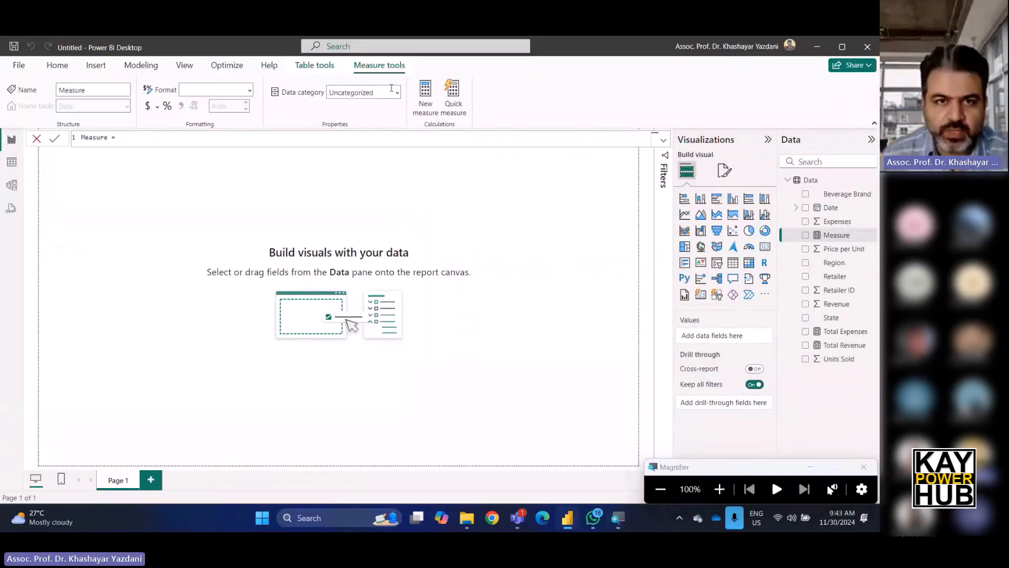
{"action": "left_click_drag", "start_coordinate": [121, 138], "coordinate": [81, 138]}
{"action": "type", "text": "To"}
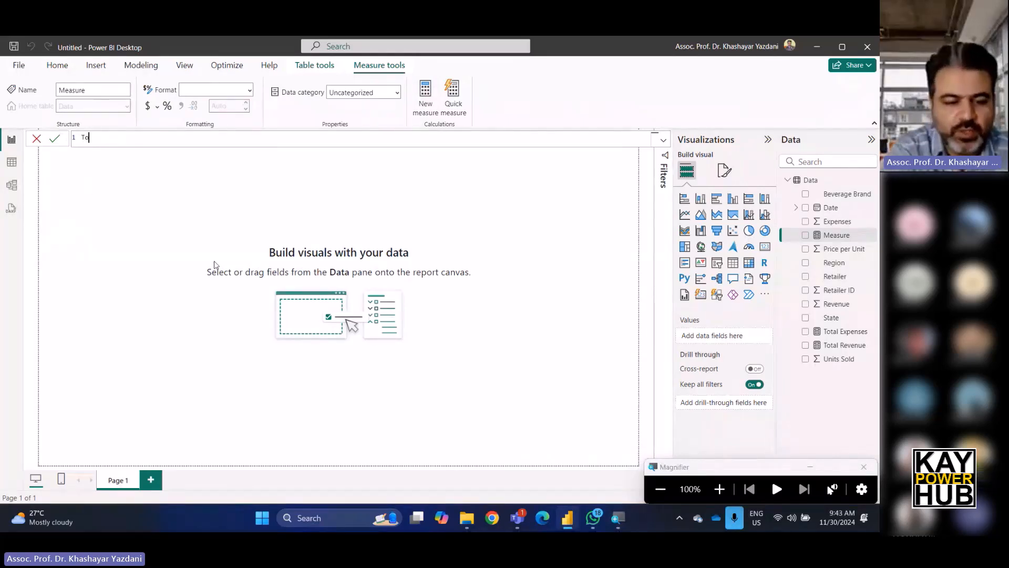
{"action": "type", "text": "tal Re"}
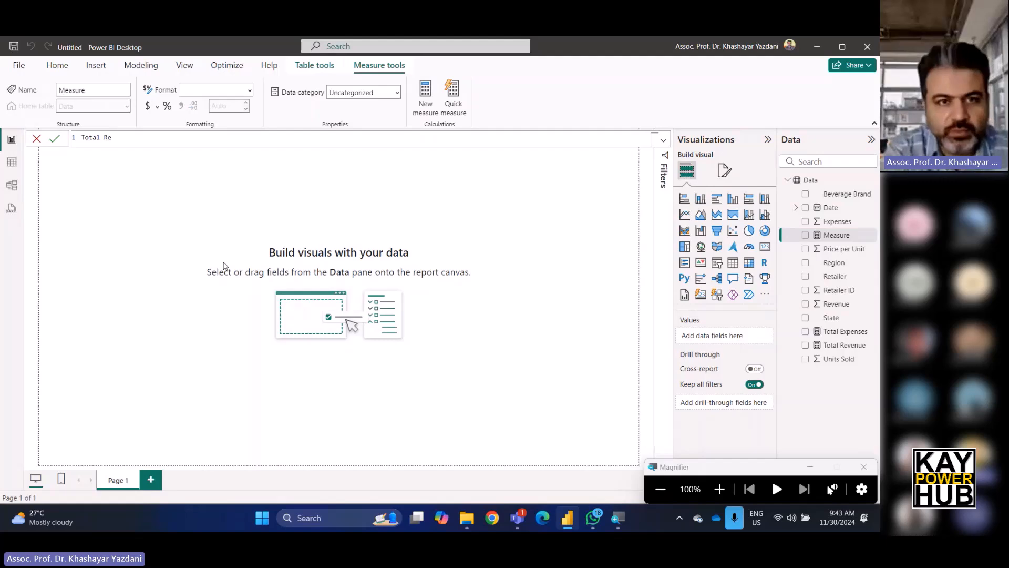
{"action": "key", "text": "BackSpace"}
{"action": "key", "text": "BackSpace"}
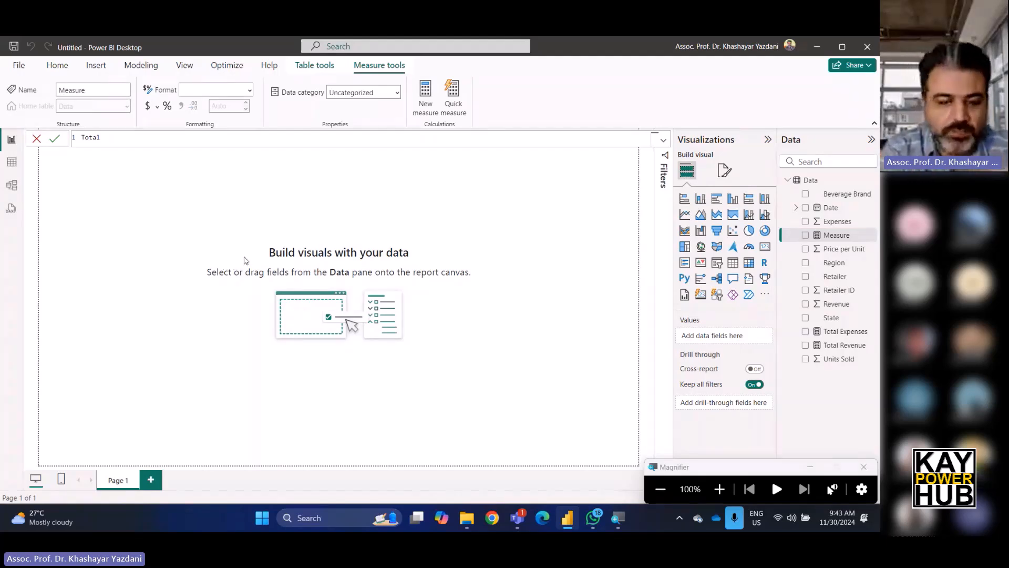
{"action": "type", "text": "Profi"}
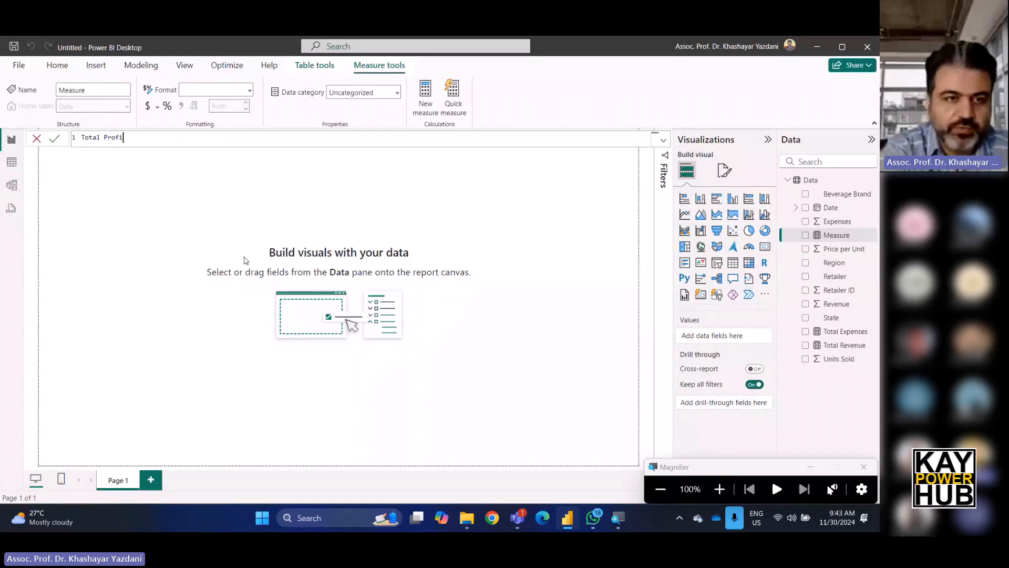
{"action": "type", "text": "t ="}
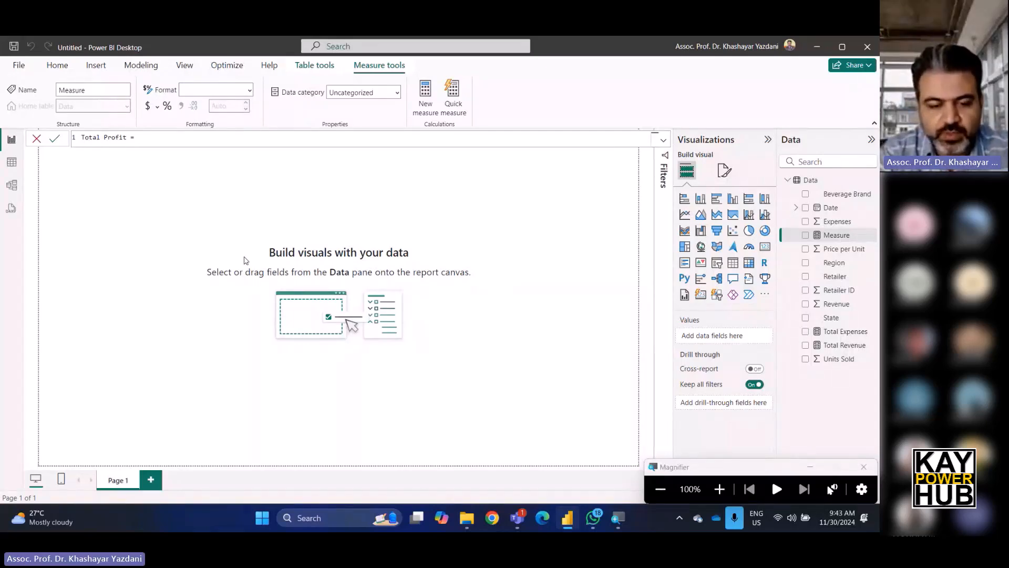
{"action": "type", "text": "data"}
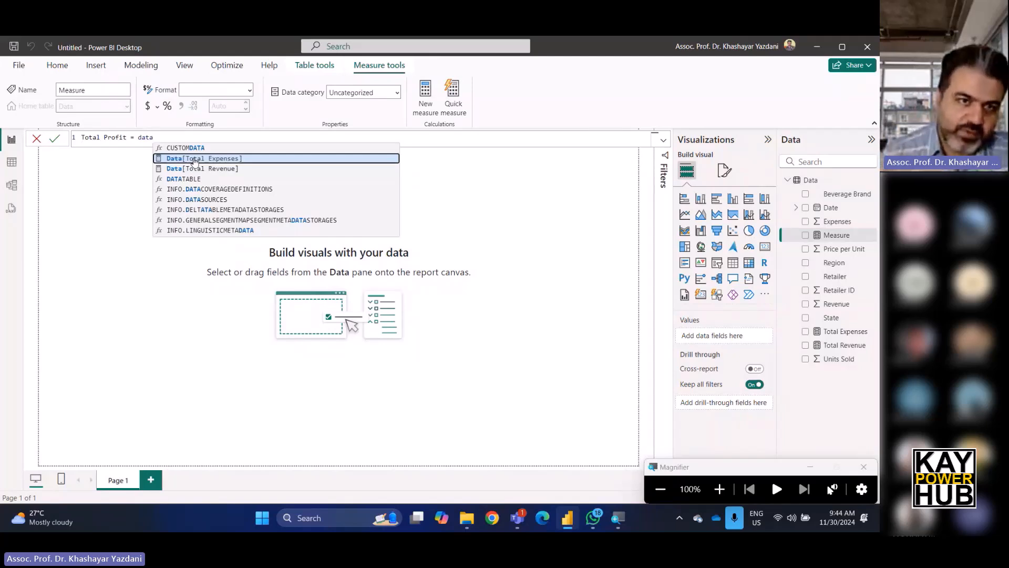
{"action": "left_click", "coordinate": [194, 161]}
{"action": "type", "text": "-"}
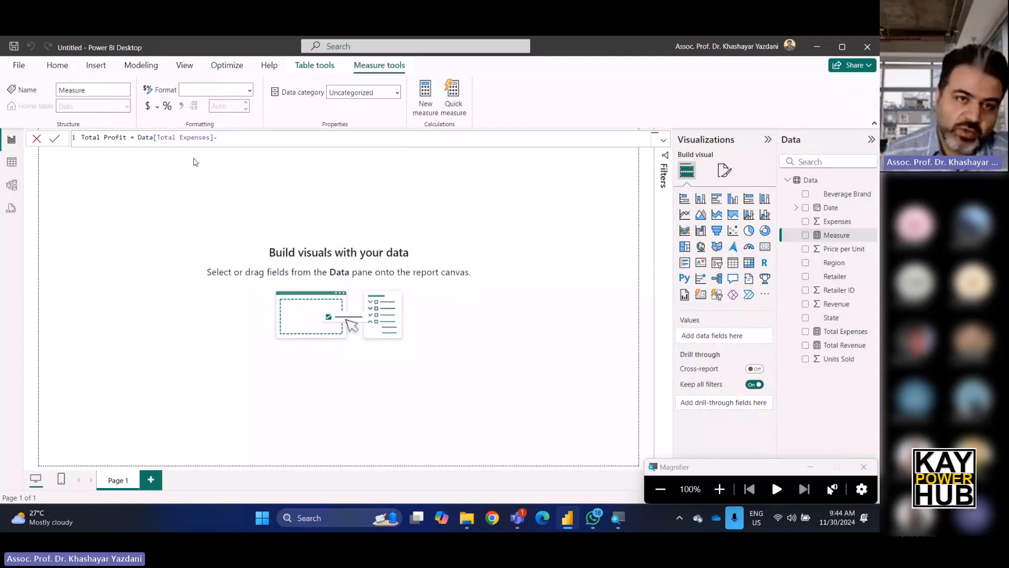
Complete the formula as Total Profit = Data[Total Revenue]-Data[Total Expenses] and commit the measure.
{"action": "left_click_drag", "start_coordinate": [217, 137], "coordinate": [137, 137]}
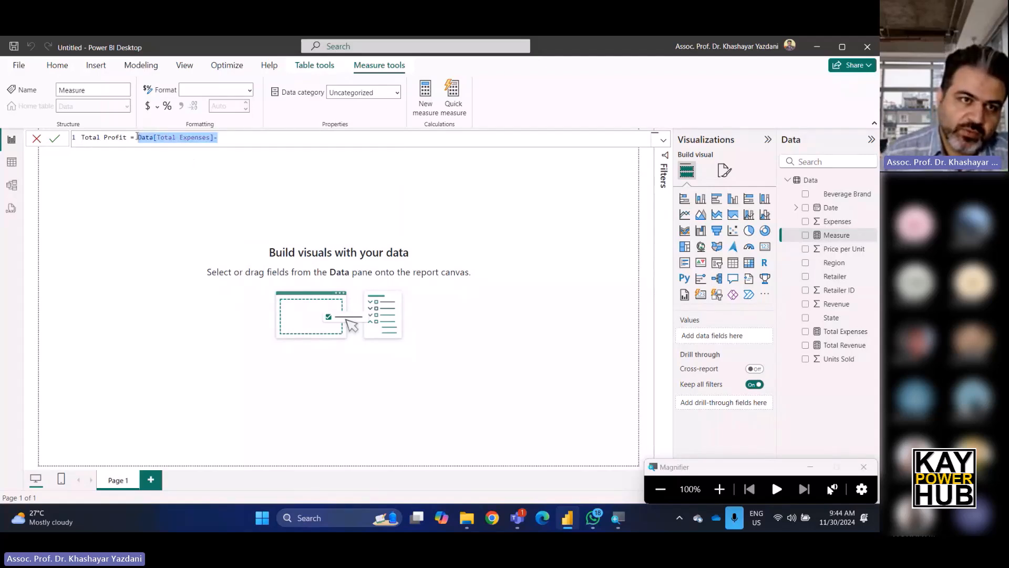
{"action": "type", "text": "data"}
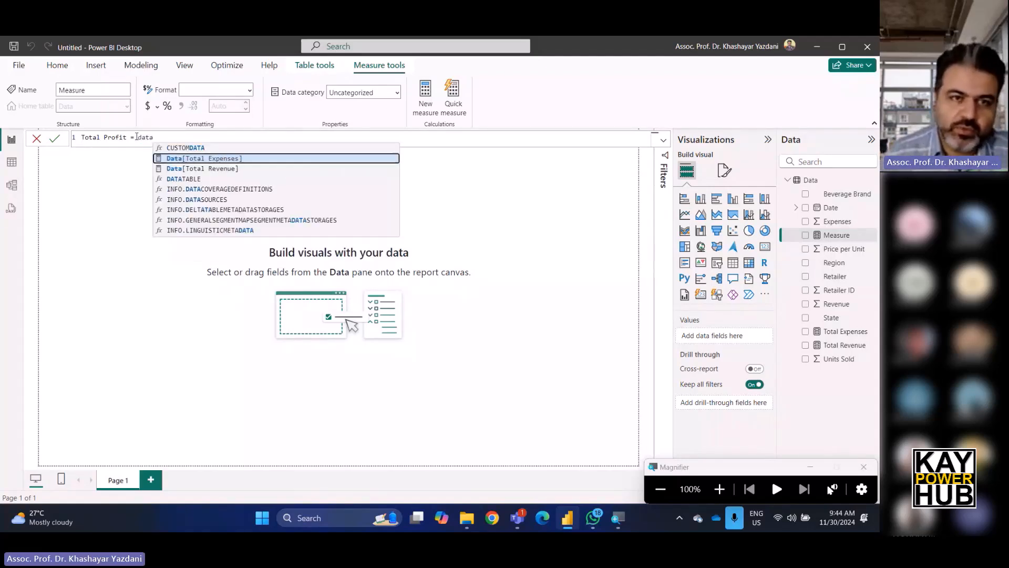
{"action": "left_click", "coordinate": [215, 168]}
{"action": "type", "text": "-data"}
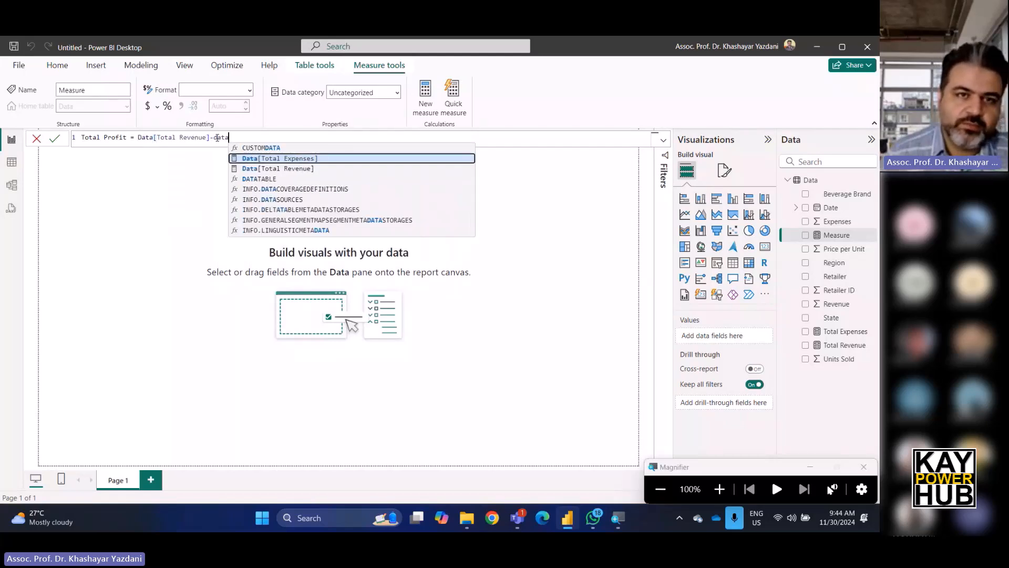
{"action": "left_click", "coordinate": [280, 158]}
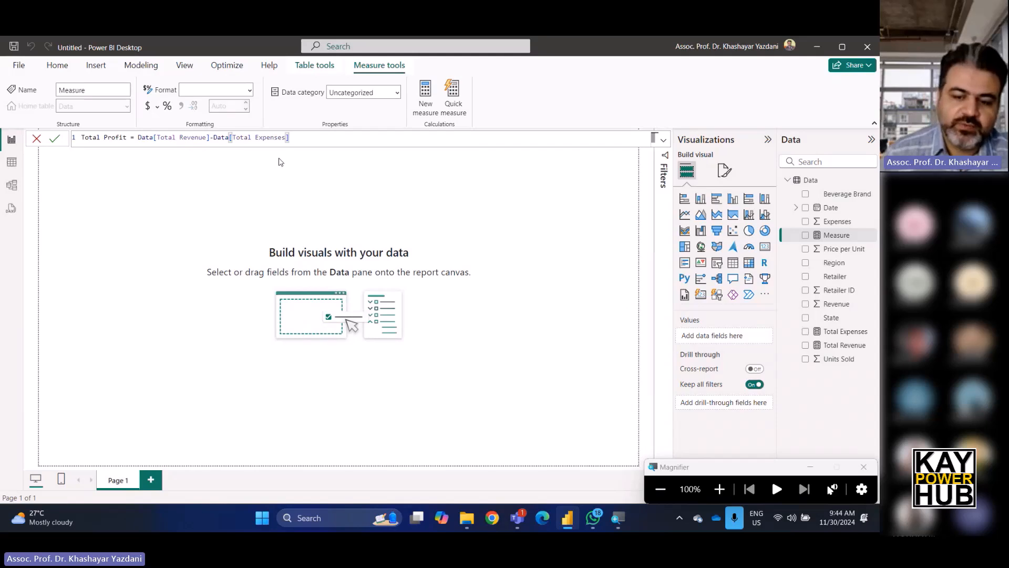
{"action": "key", "text": "Return"}
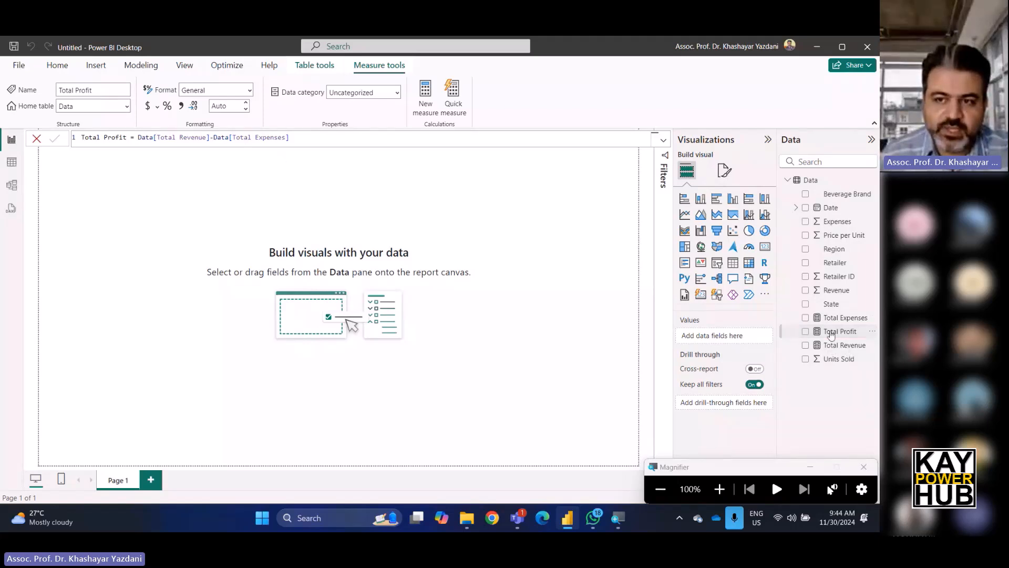
Create another new measure and start its formula as Total Profit 2 = SUM(.
{"action": "left_click", "coordinate": [855, 332]}
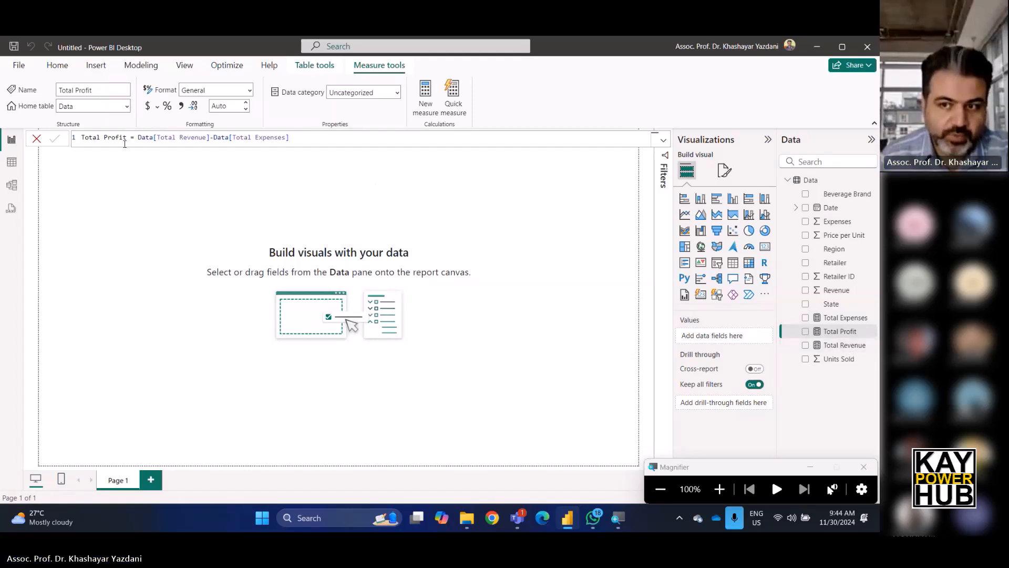
{"action": "left_click", "coordinate": [425, 94]}
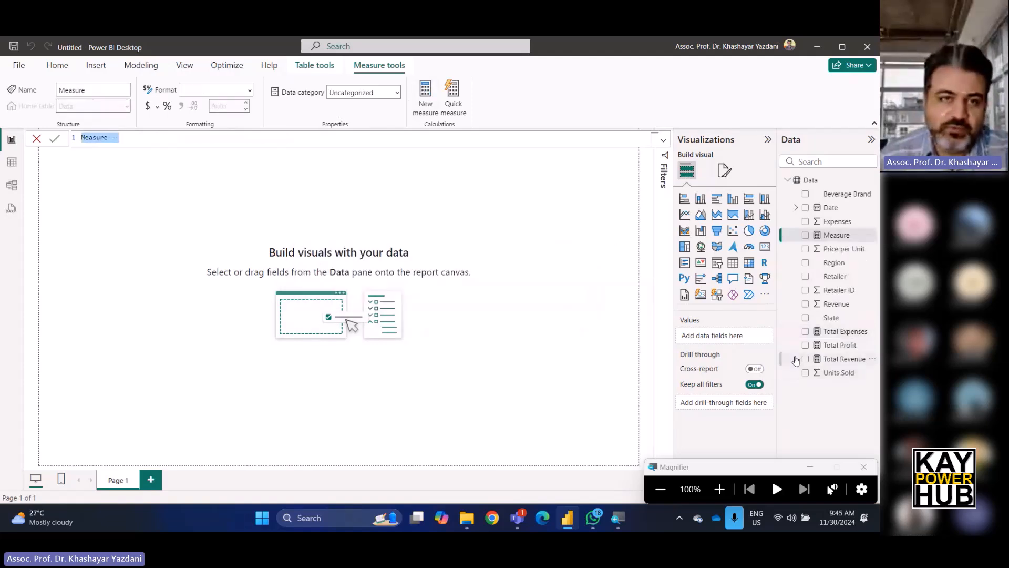
{"action": "type", "text": "To"}
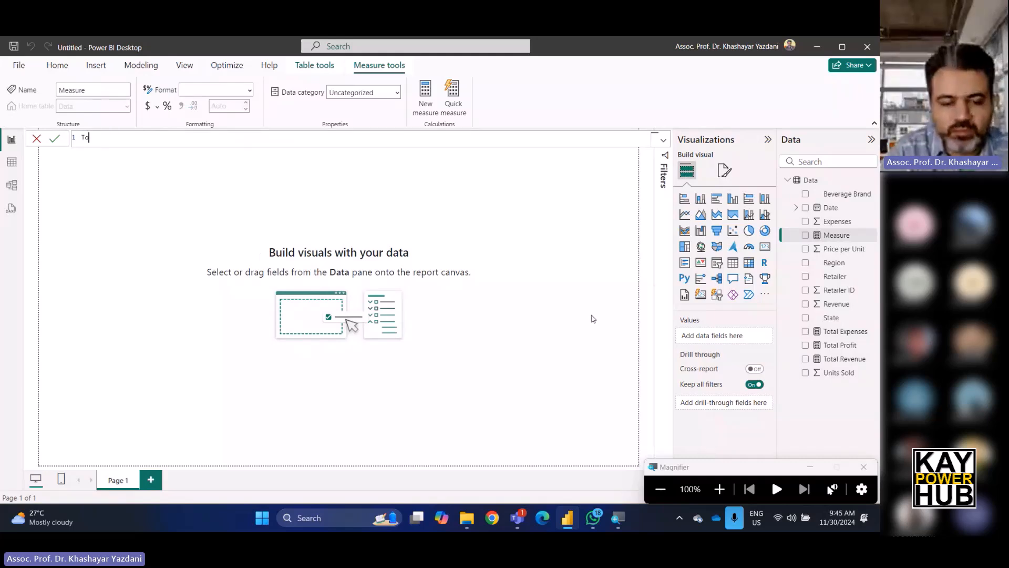
{"action": "type", "text": "tal Pro"}
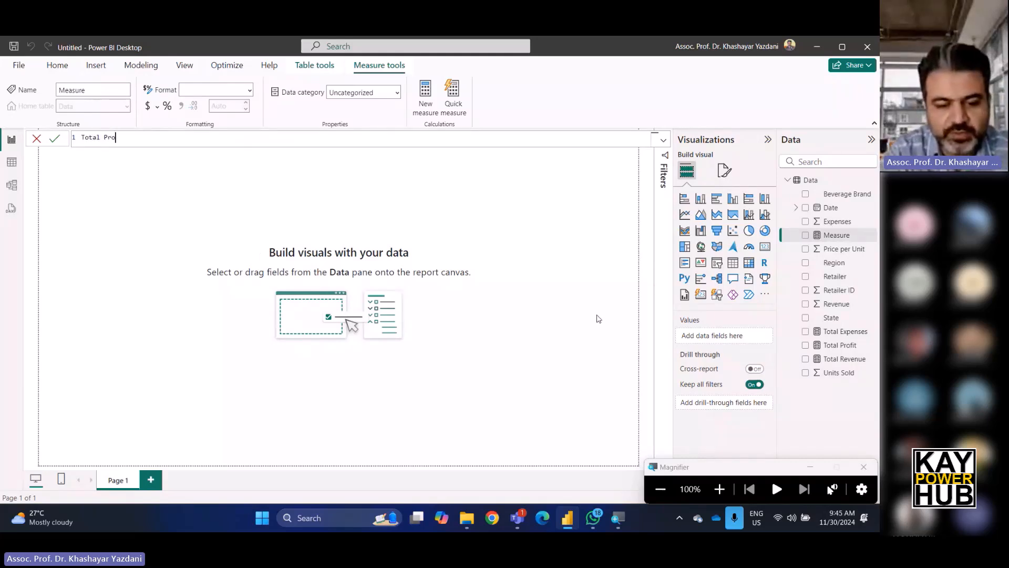
{"action": "type", "text": "fit 2 = "}
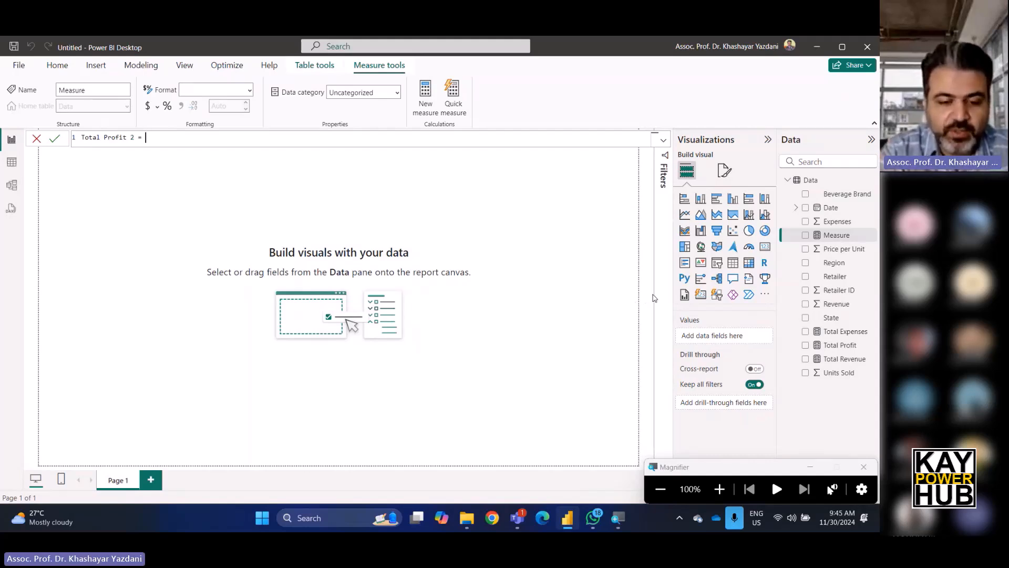
{"action": "type", "text": "sum"}
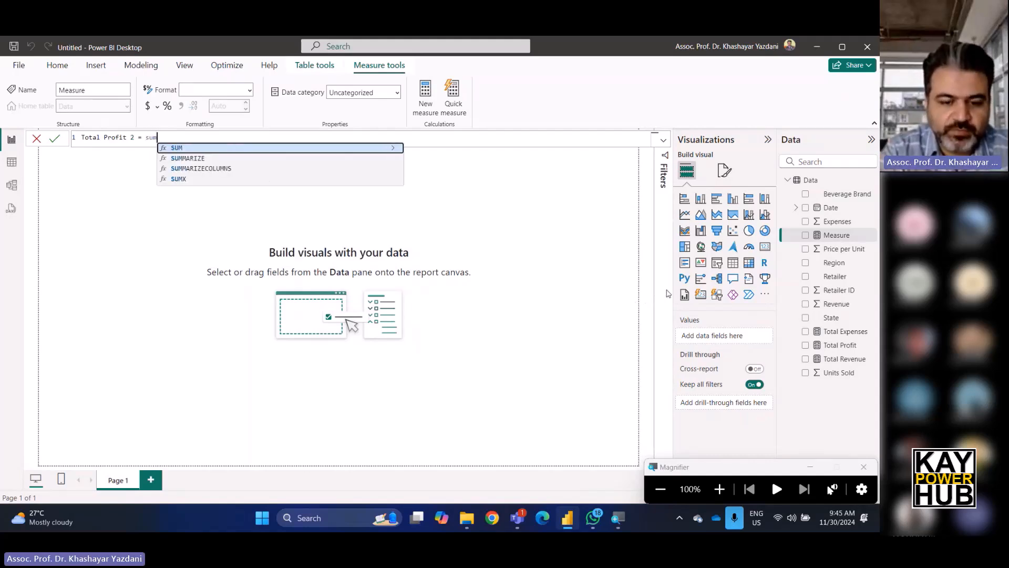
{"action": "type", "text": "("}
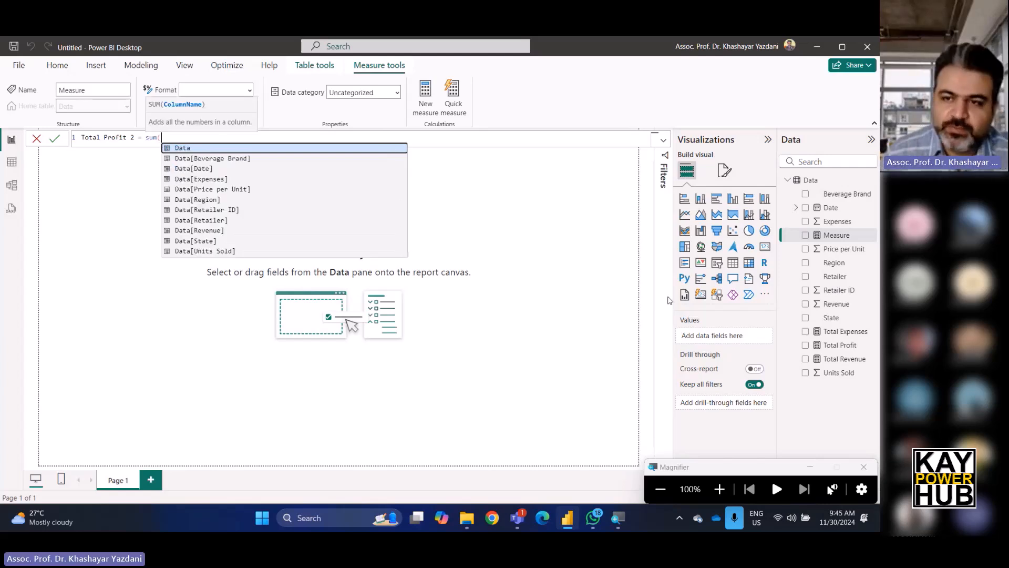
Complete the formula as SUM(Data[Revenue])-SUM(Data[Expenses]) and commit the Total Profit 2 measure.
{"action": "left_click", "coordinate": [193, 231]}
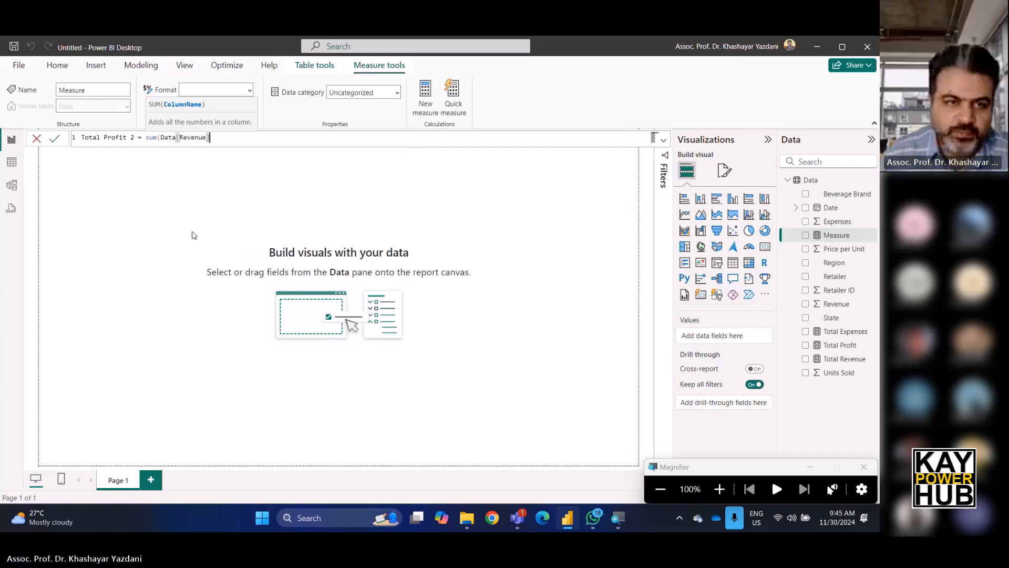
{"action": "type", "text": ")-s"}
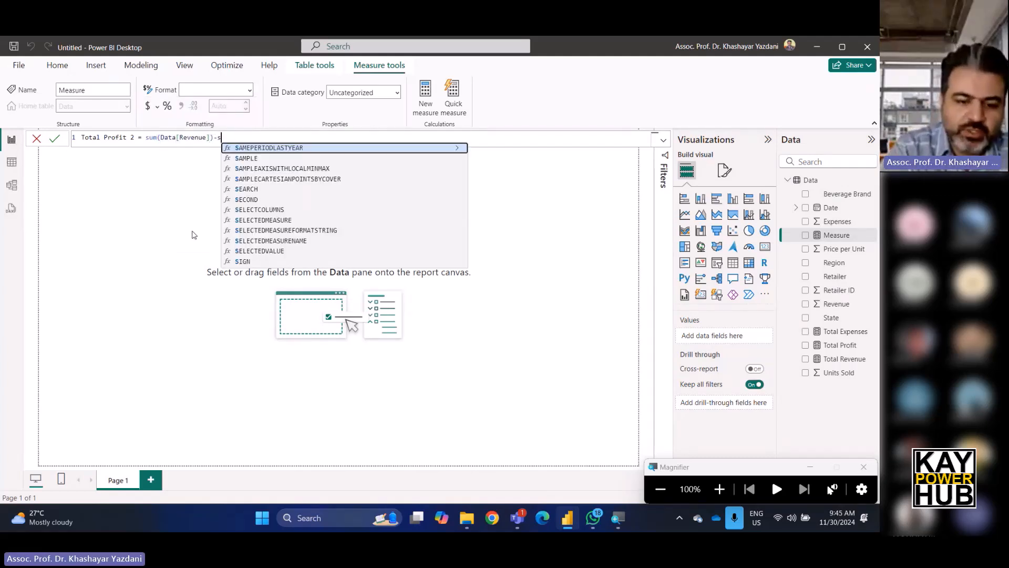
{"action": "type", "text": "um(data"}
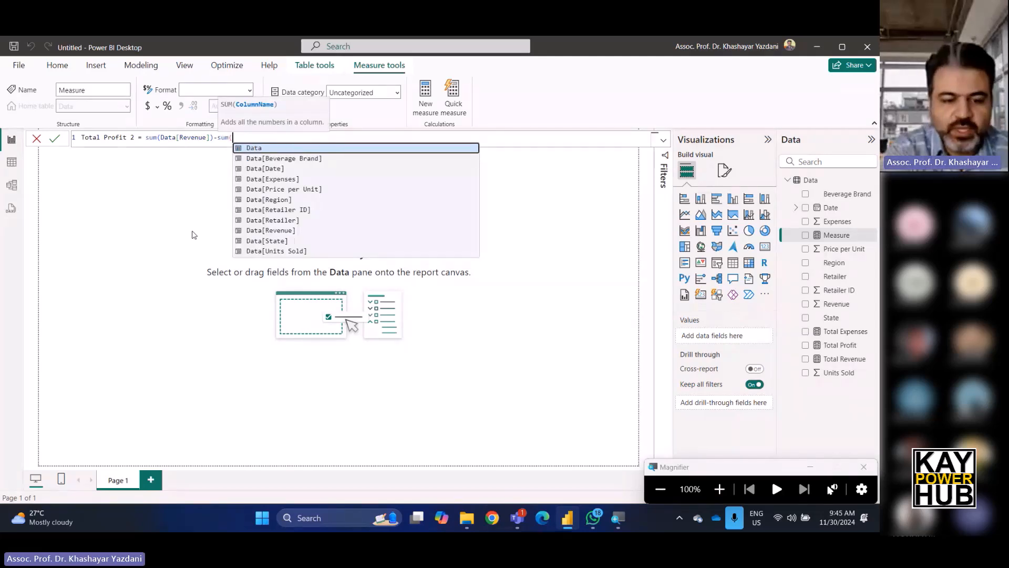
{"action": "left_click", "coordinate": [290, 181]}
{"action": "type", "text": ")"}
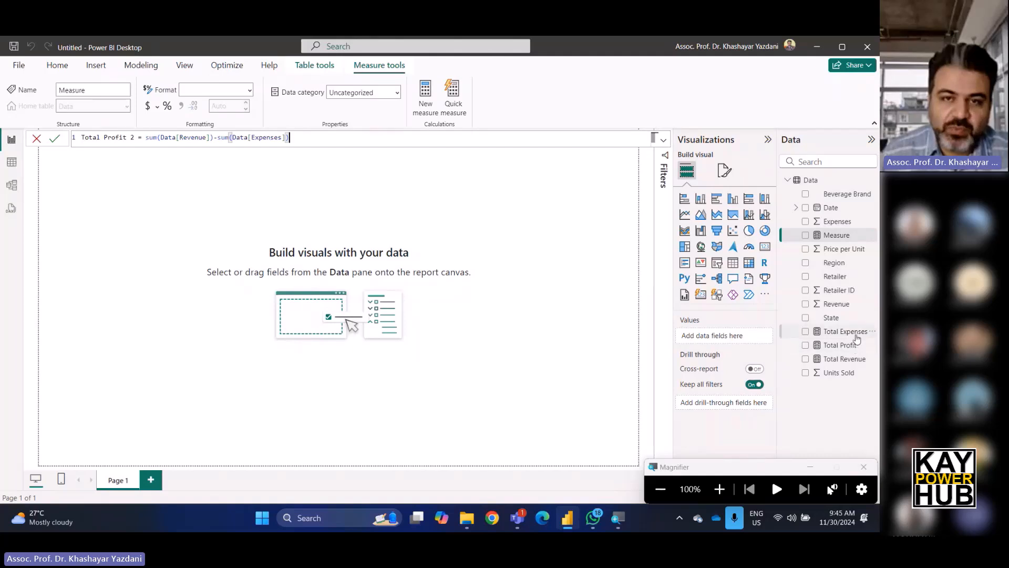
{"action": "key", "text": "Return"}
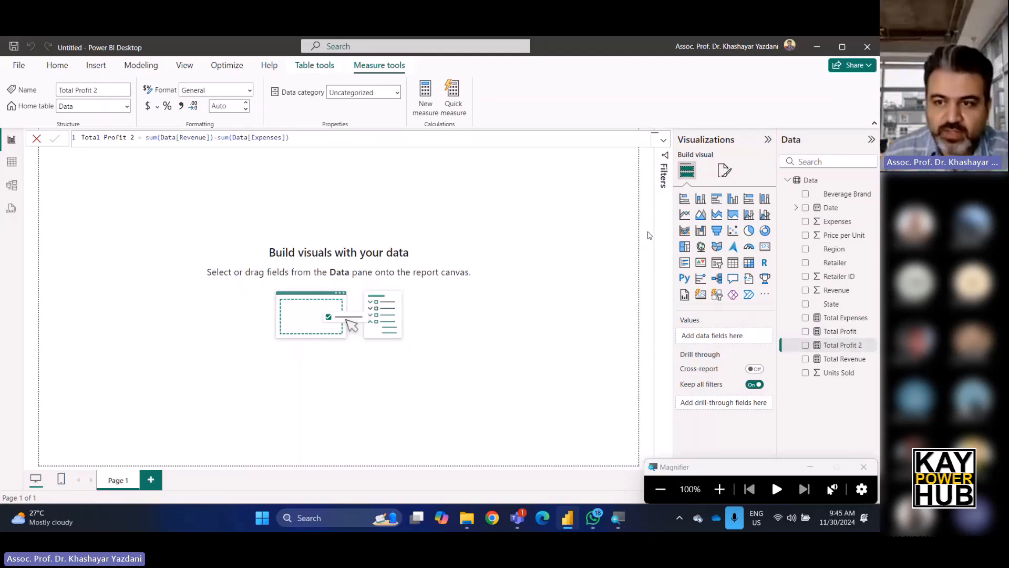
Add a card visual showing the Total Profit measure and enlarge it on the report page.
{"action": "left_click", "coordinate": [765, 247]}
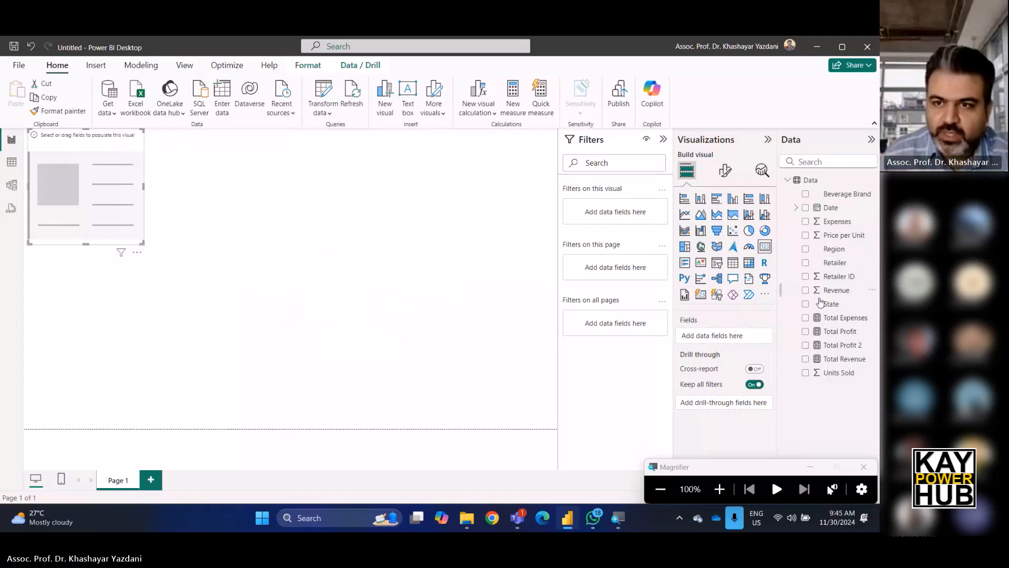
{"action": "left_click", "coordinate": [843, 332]}
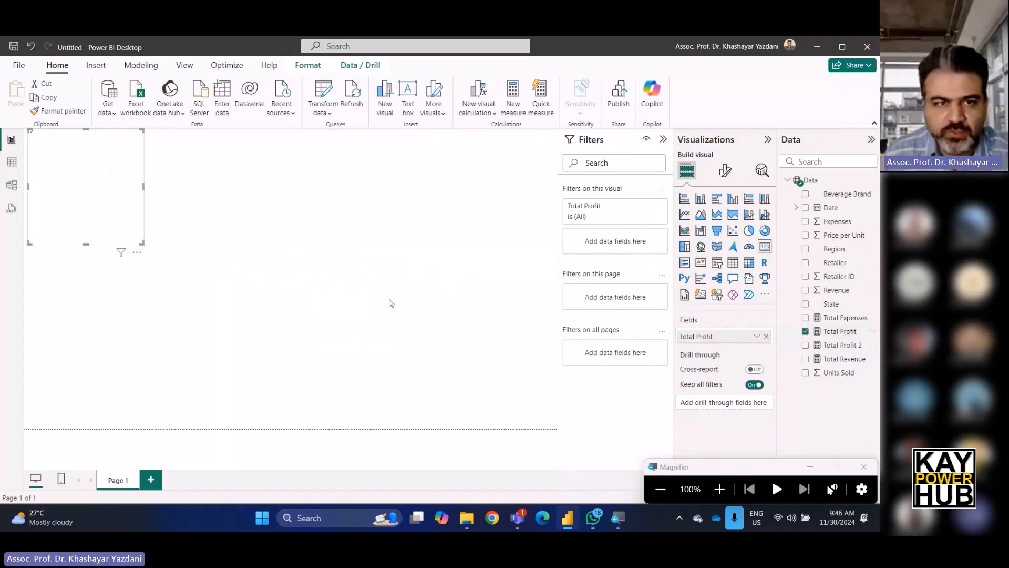
{"action": "left_click_drag", "start_coordinate": [143, 244], "coordinate": [254, 217]}
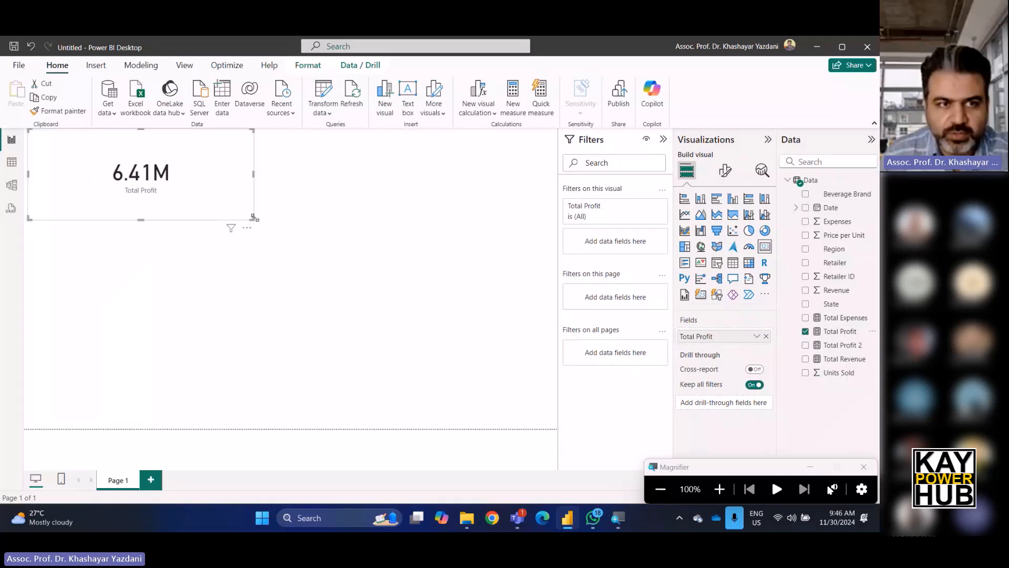
Add a second card visual beside the first and fill it with the Total Profit 2 measure.
{"action": "left_click", "coordinate": [389, 204]}
{"action": "left_click", "coordinate": [764, 246]}
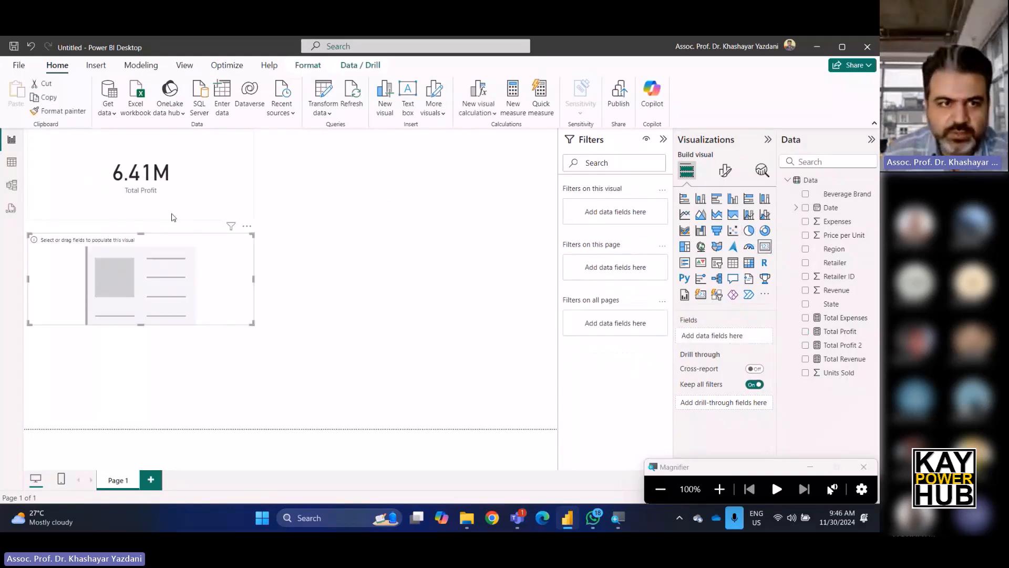
{"action": "left_click_drag", "start_coordinate": [134, 256], "coordinate": [357, 149]}
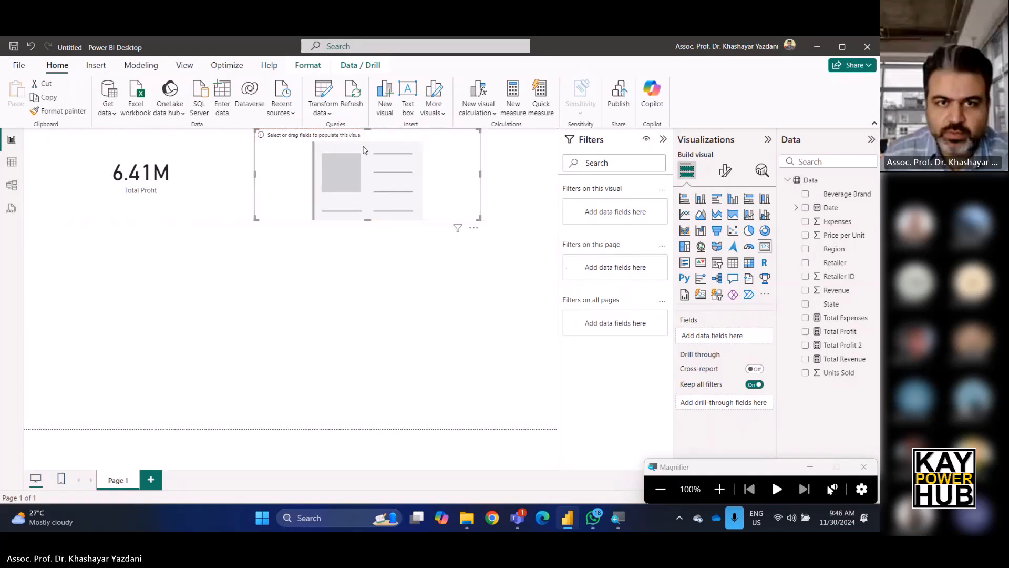
{"action": "left_click_drag", "start_coordinate": [838, 345], "coordinate": [730, 339]}
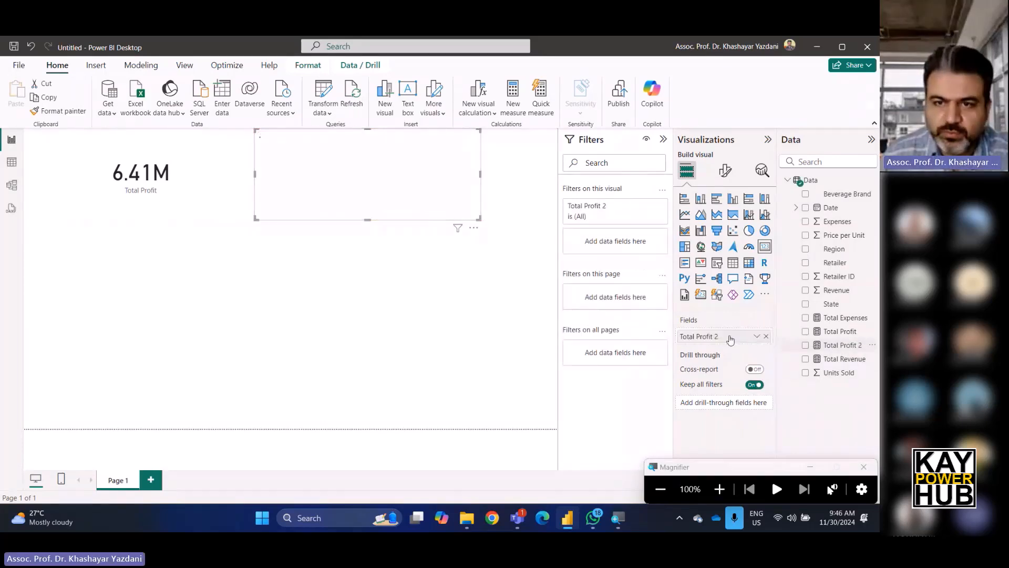
{"action": "left_click", "coordinate": [204, 290]}
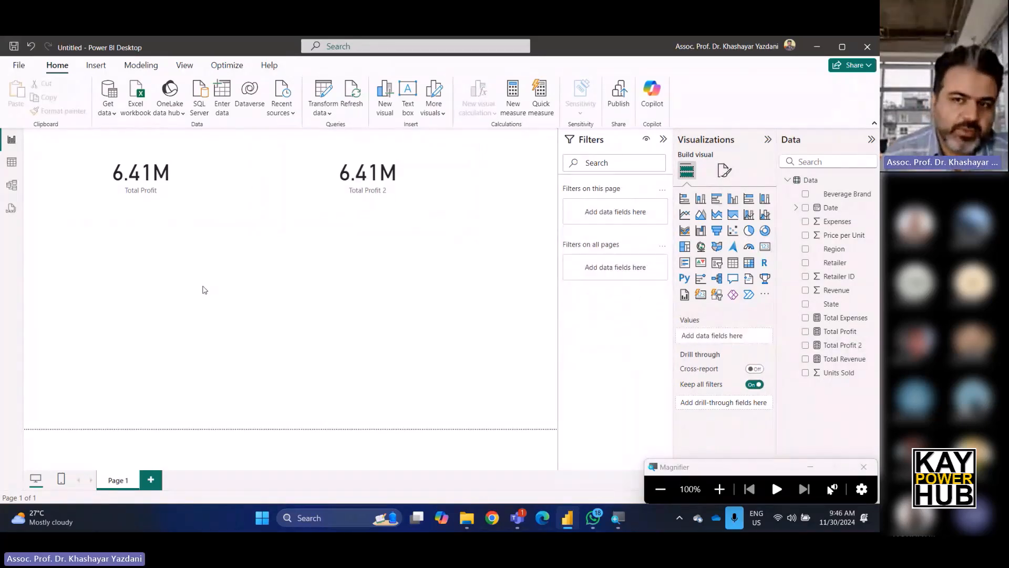
Review the DAX formulas of the Total Profit 2 and Total Profit measures.
{"action": "left_click", "coordinate": [847, 347]}
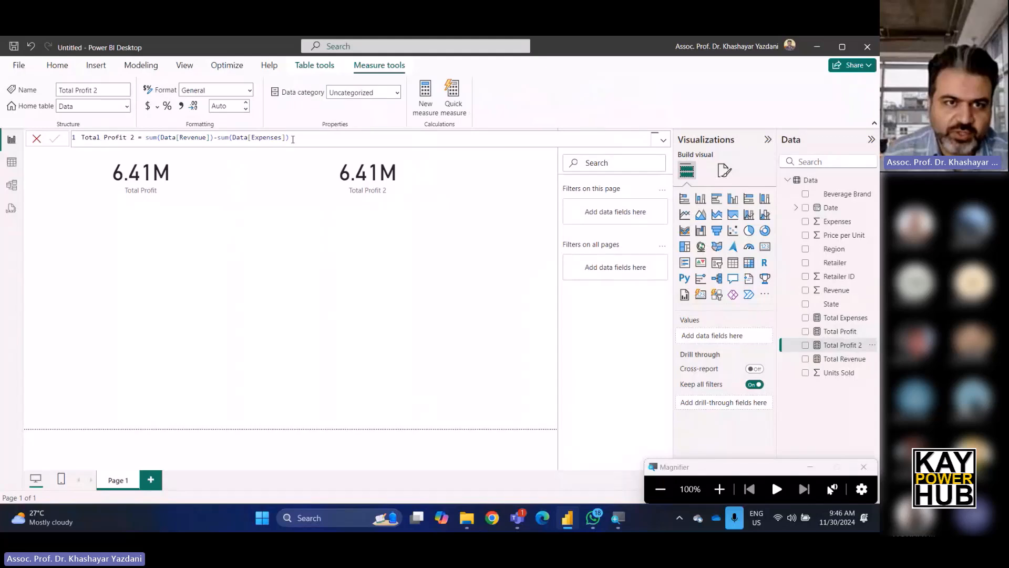
{"action": "left_click_drag", "start_coordinate": [302, 139], "coordinate": [68, 138]}
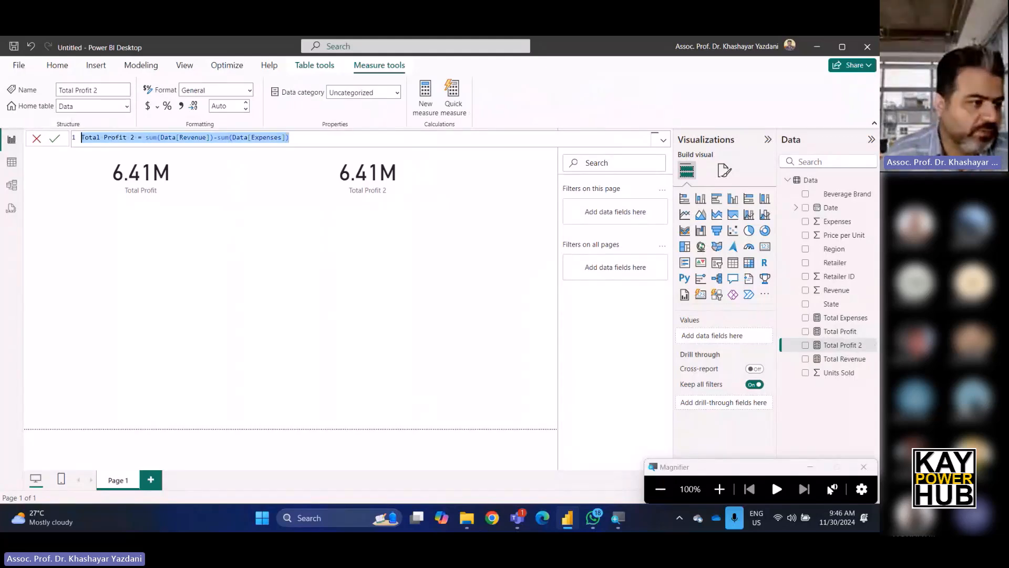
{"action": "key", "text": "alt+Tab"}
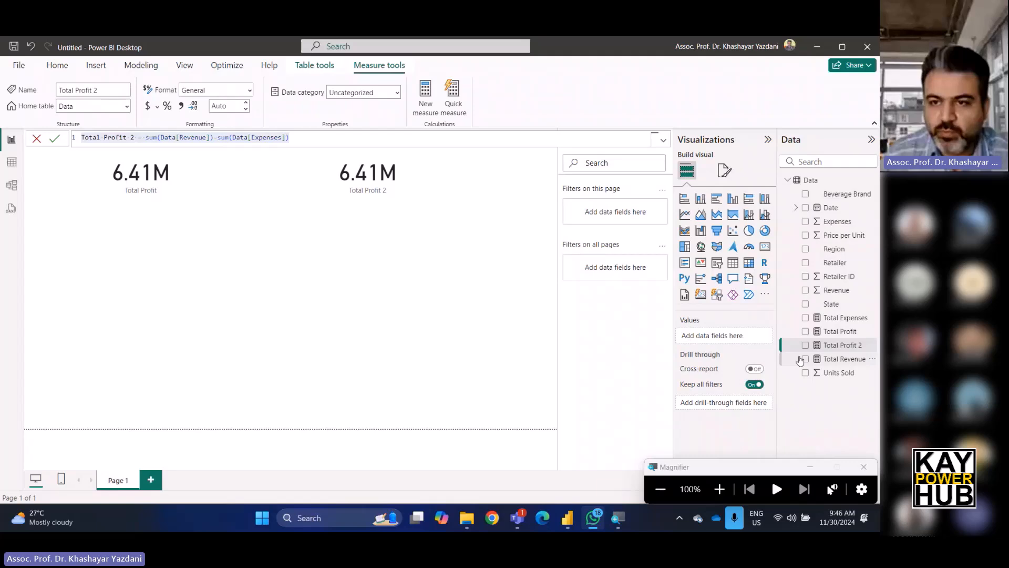
{"action": "left_click", "coordinate": [840, 331]}
{"action": "left_click", "coordinate": [317, 134]}
{"action": "left_click_drag", "start_coordinate": [317, 134], "coordinate": [2, 138]}
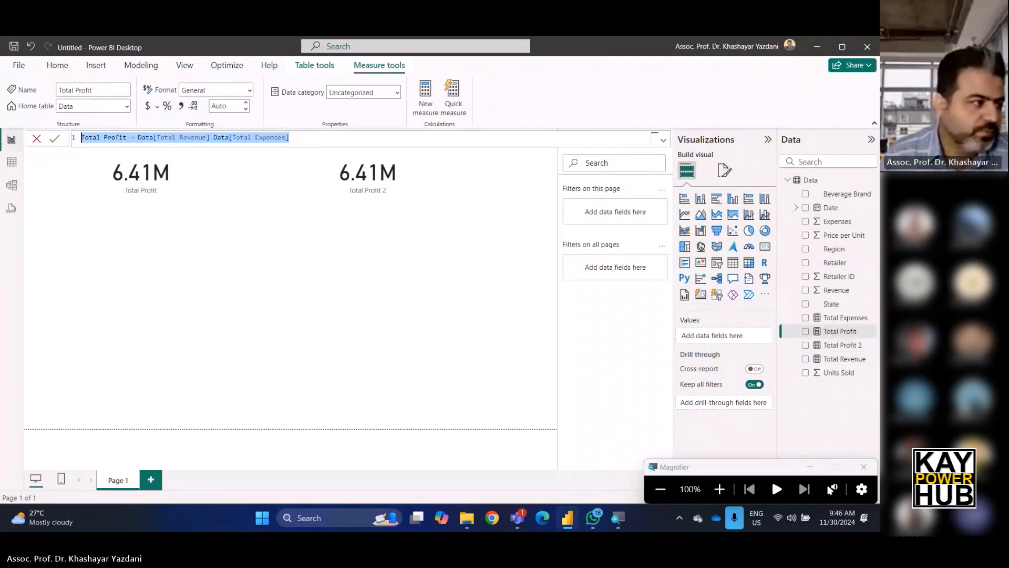
{"action": "key", "text": "alt+Tab"}
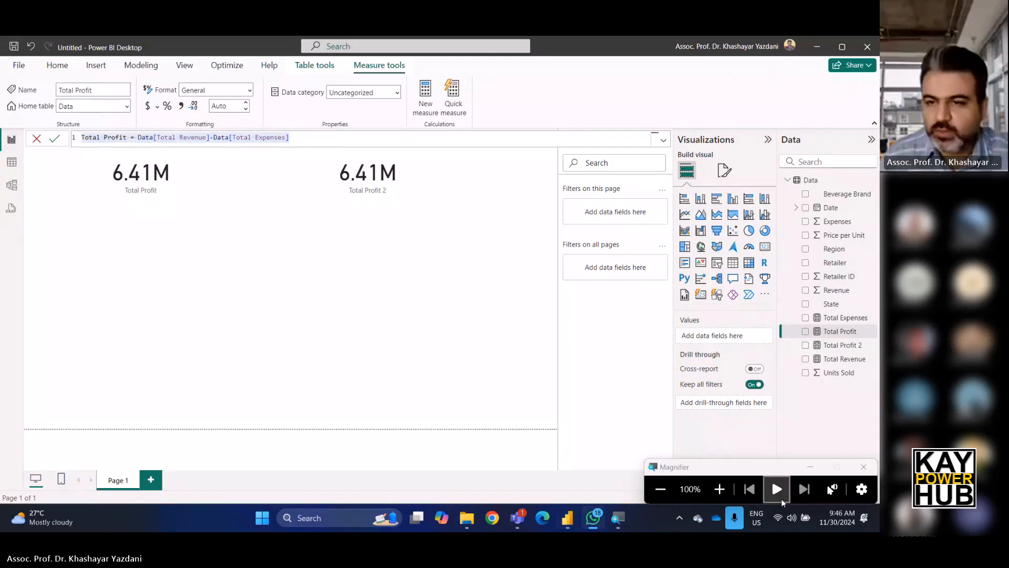
Review the DAX formulas of the Total Expenses and Total Revenue measures.
{"action": "left_click", "coordinate": [852, 318]}
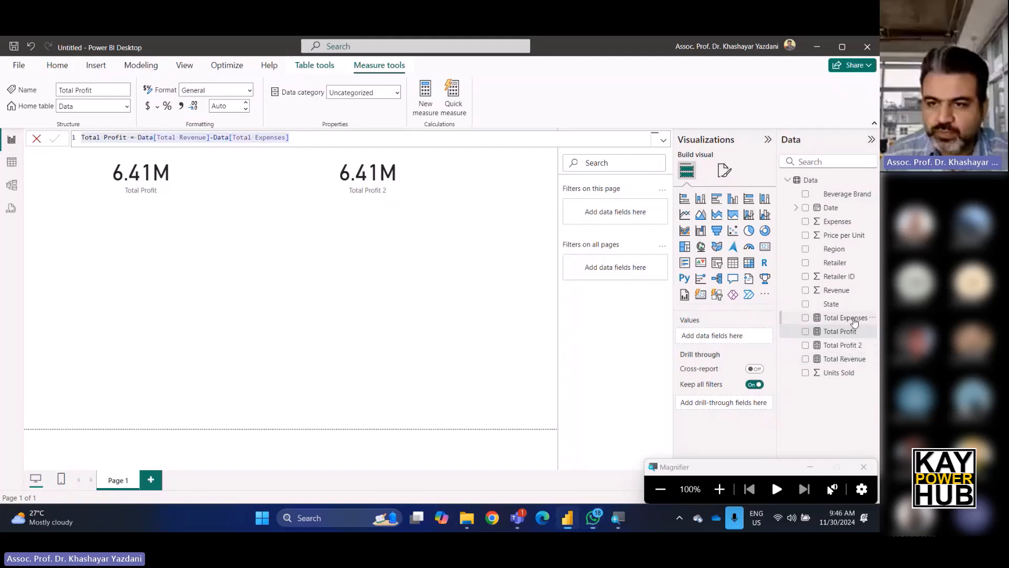
{"action": "left_click", "coordinate": [243, 135]}
{"action": "key", "text": "ctrl+a"}
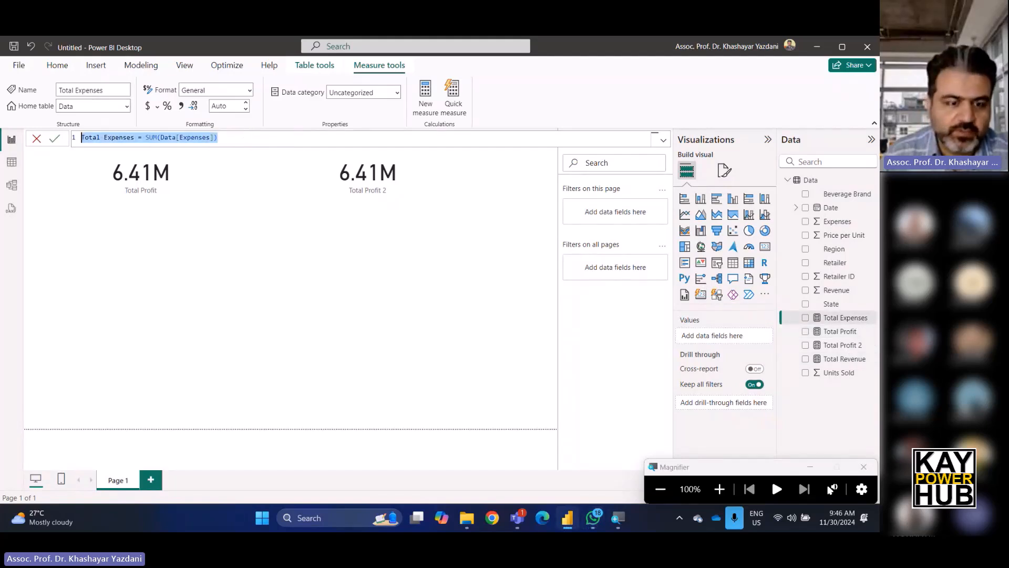
{"action": "key", "text": "alt+Tab"}
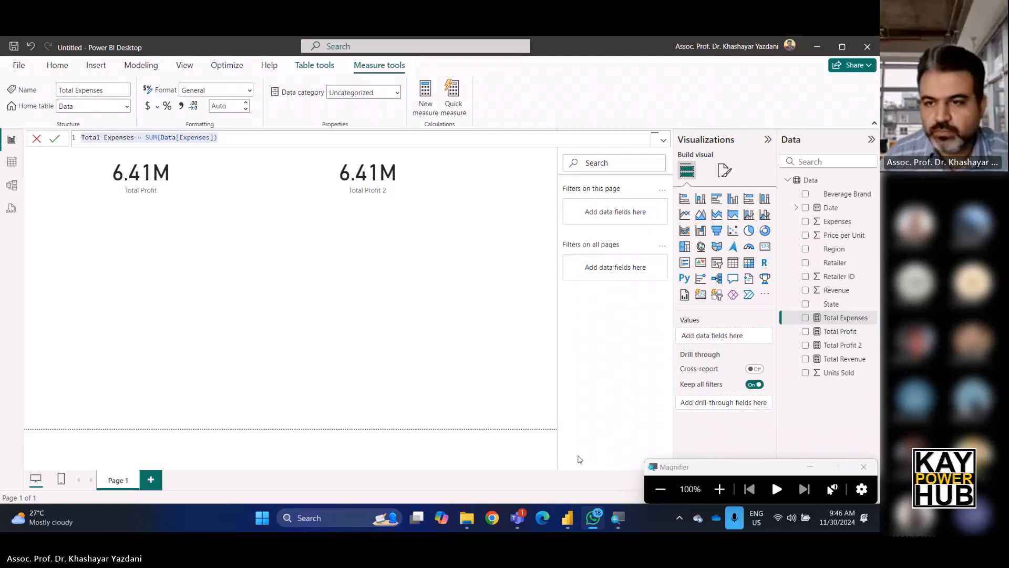
{"action": "left_click", "coordinate": [834, 360]}
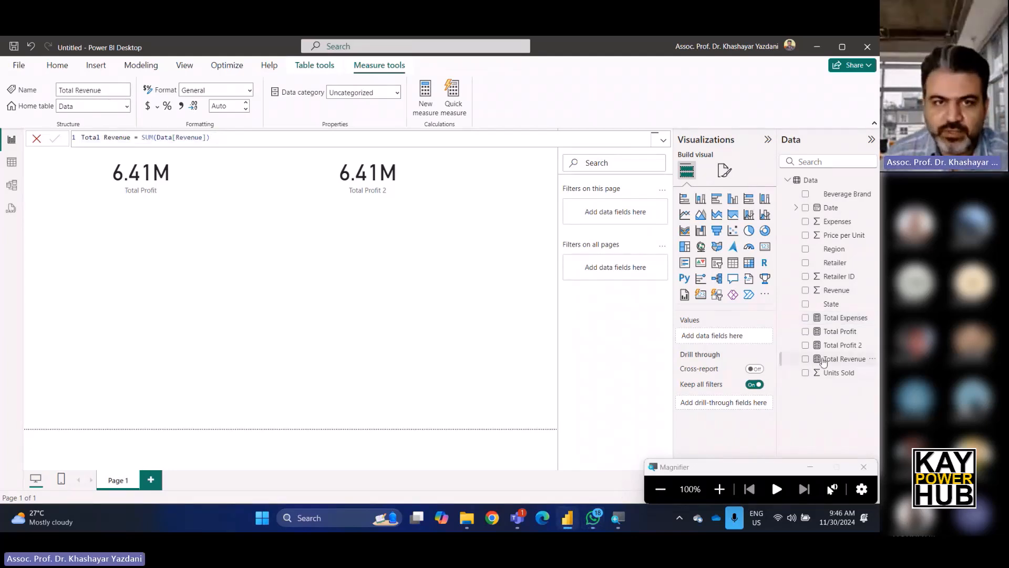
{"action": "left_click", "coordinate": [253, 139]}
{"action": "key", "text": "ctrl+a"}
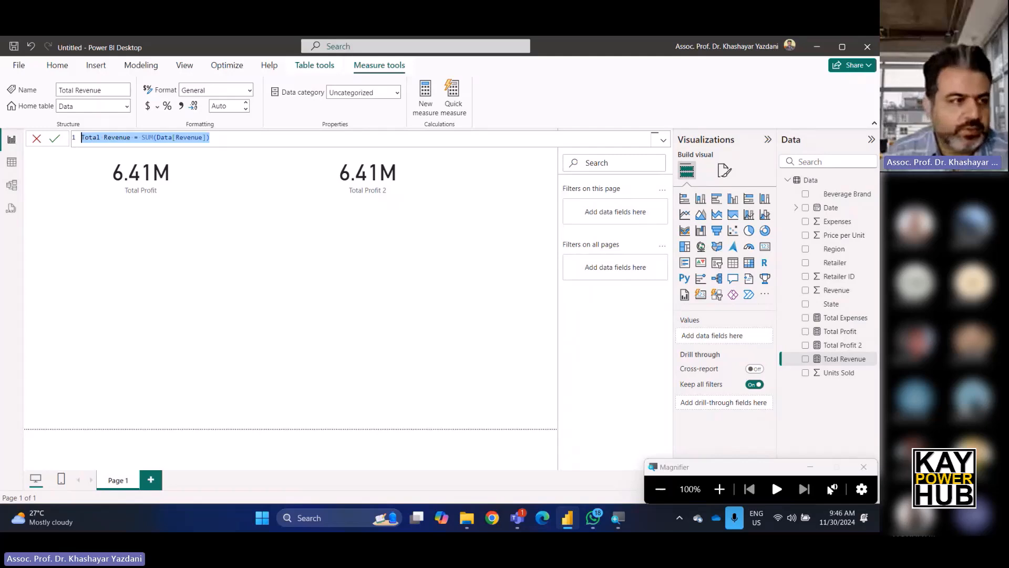
{"action": "key", "text": "alt+Tab"}
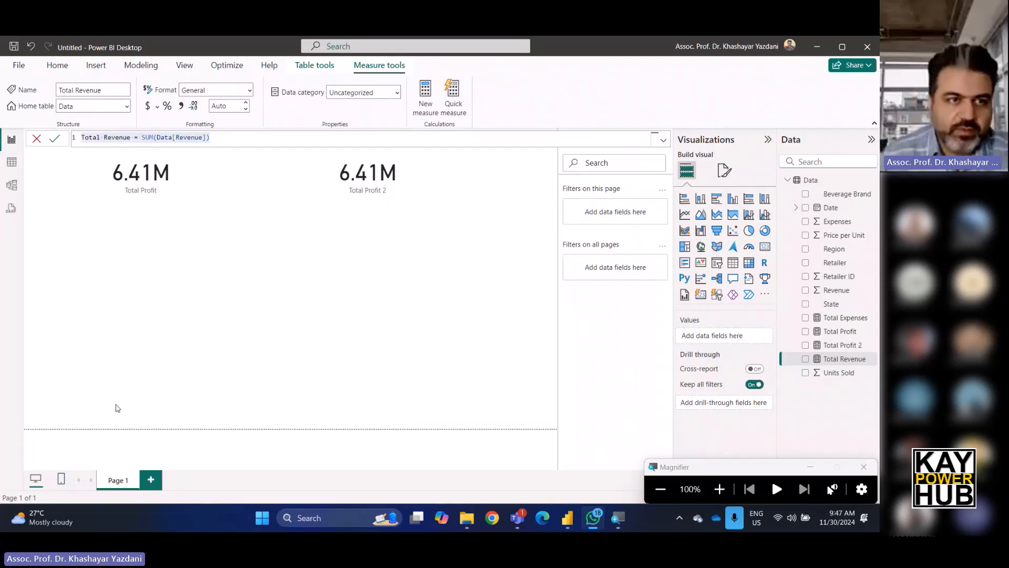
In the table view, create a new measure Total Order = COUNTROWS(Data).
{"action": "left_click", "coordinate": [11, 162]}
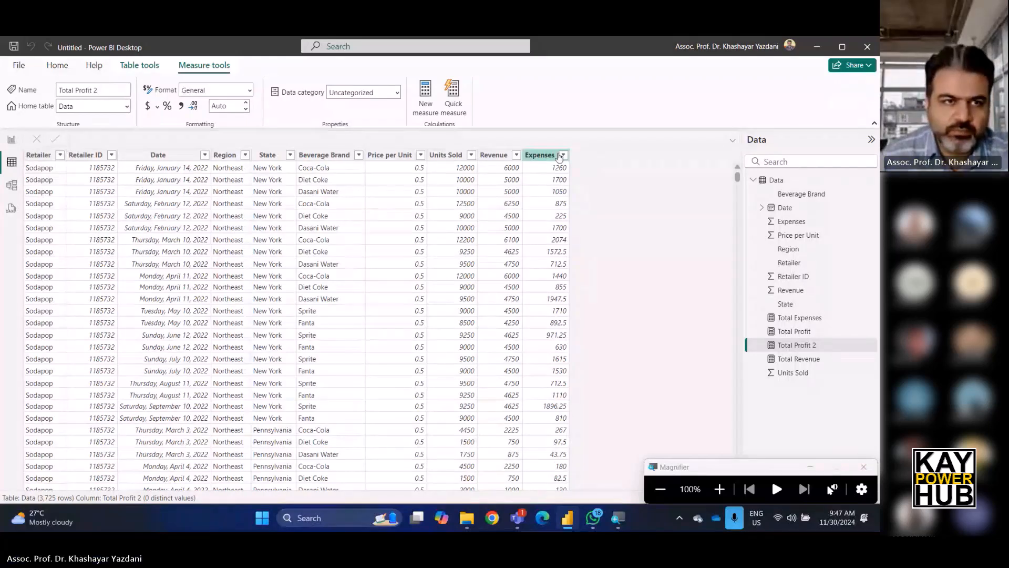
{"action": "scroll", "coordinate": [278, 406], "scroll_direction": "up", "scroll_amount": 2}
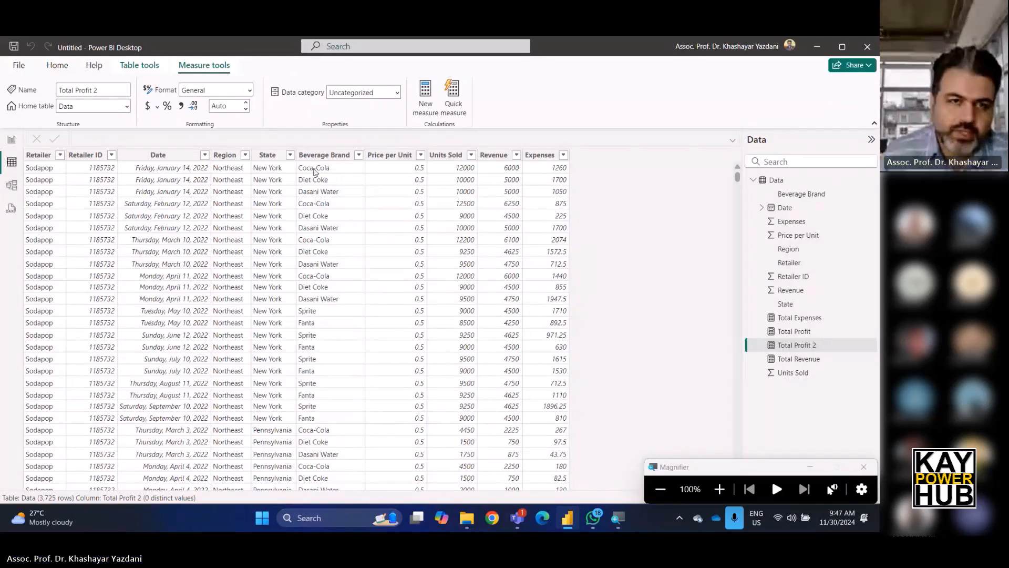
{"action": "left_click", "coordinate": [426, 93]}
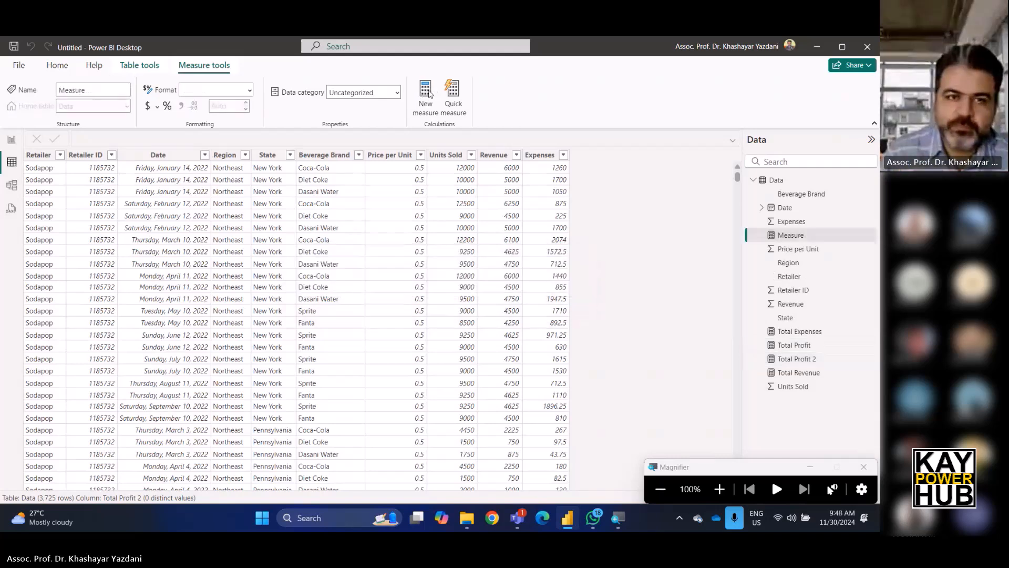
{"action": "key", "text": "BackSpace"}
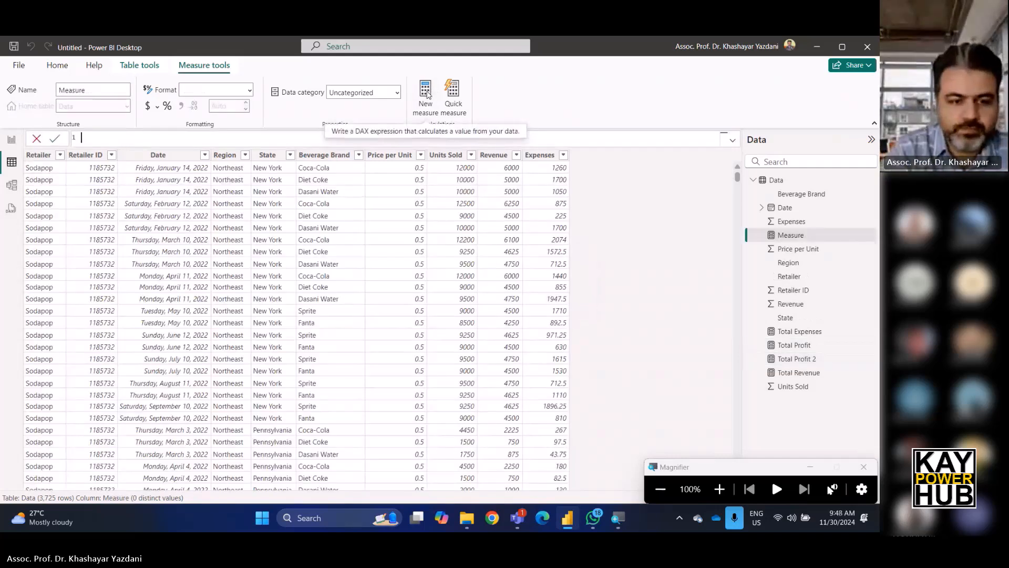
{"action": "type", "text": "Total "}
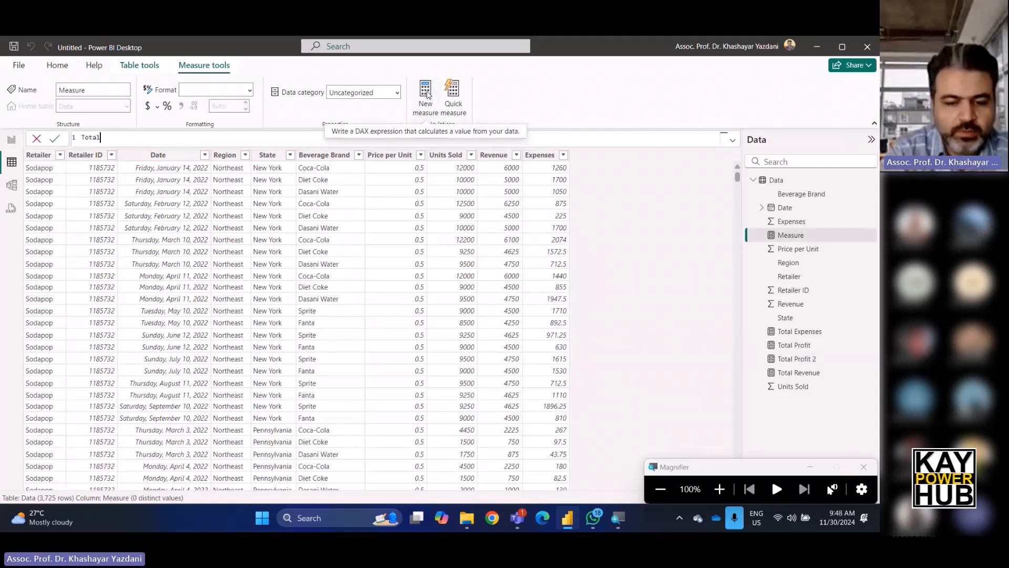
{"action": "type", "text": "Order ="}
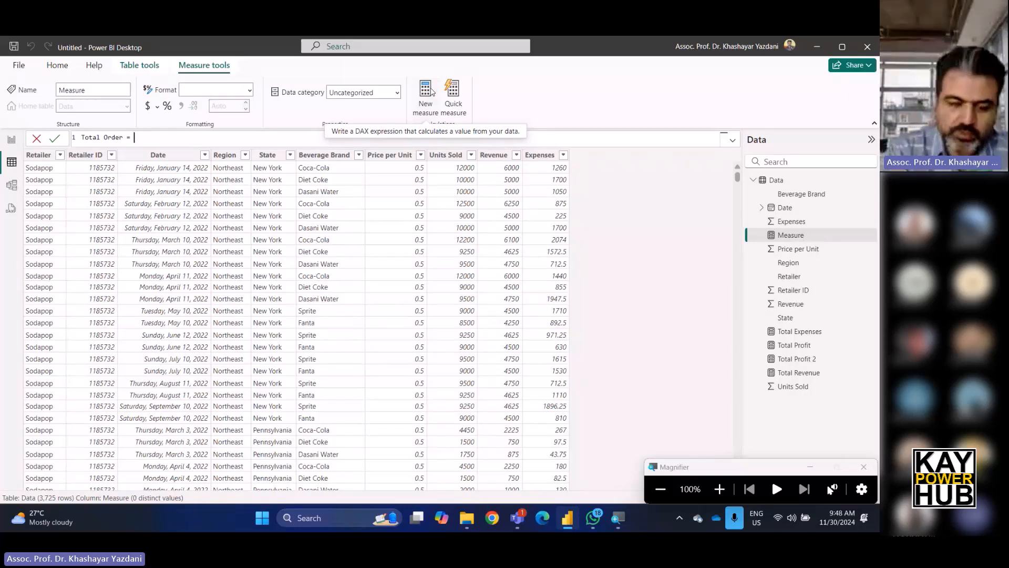
{"action": "type", "text": "count"}
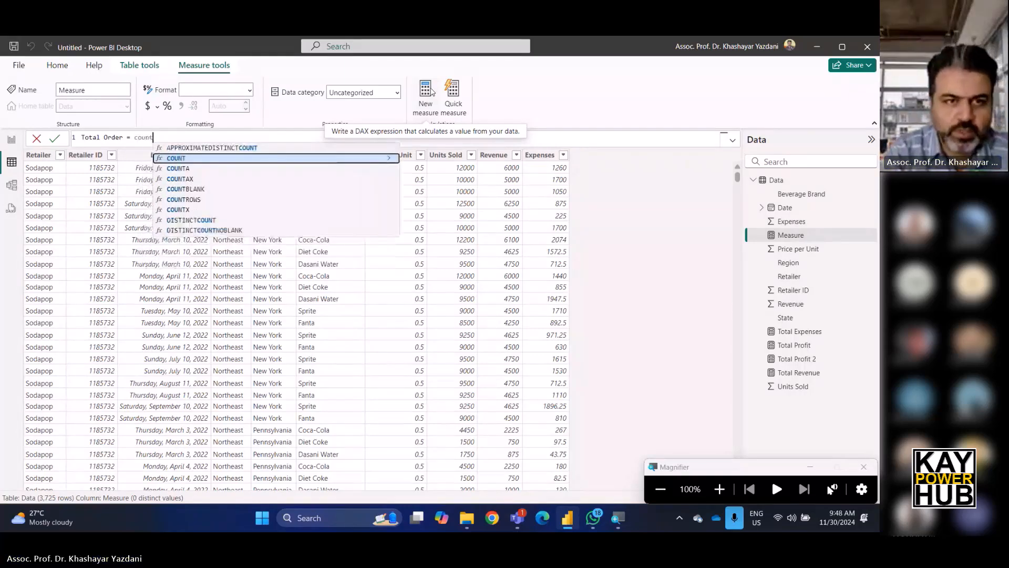
{"action": "left_click", "coordinate": [205, 200]}
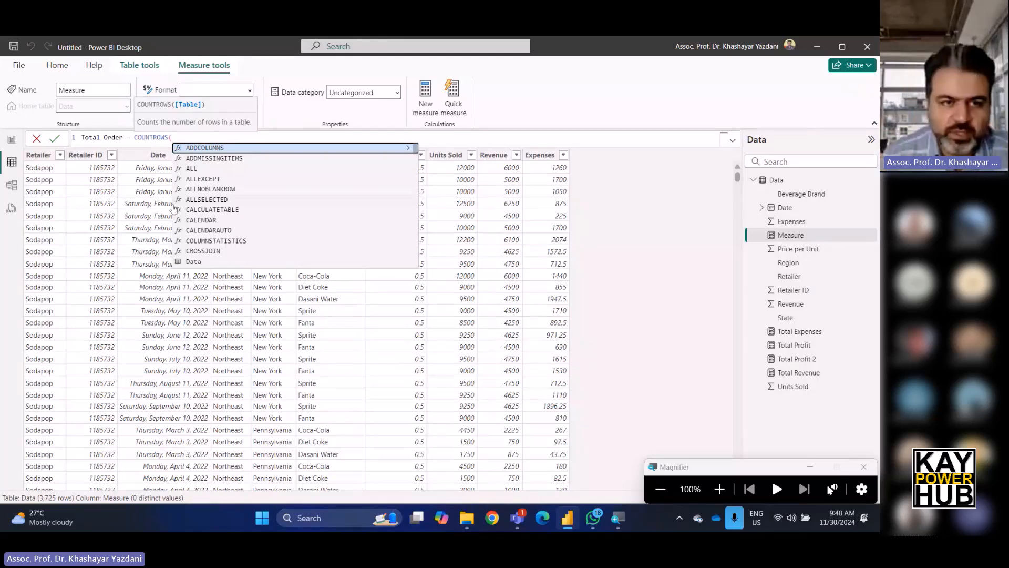
{"action": "left_click", "coordinate": [195, 262]}
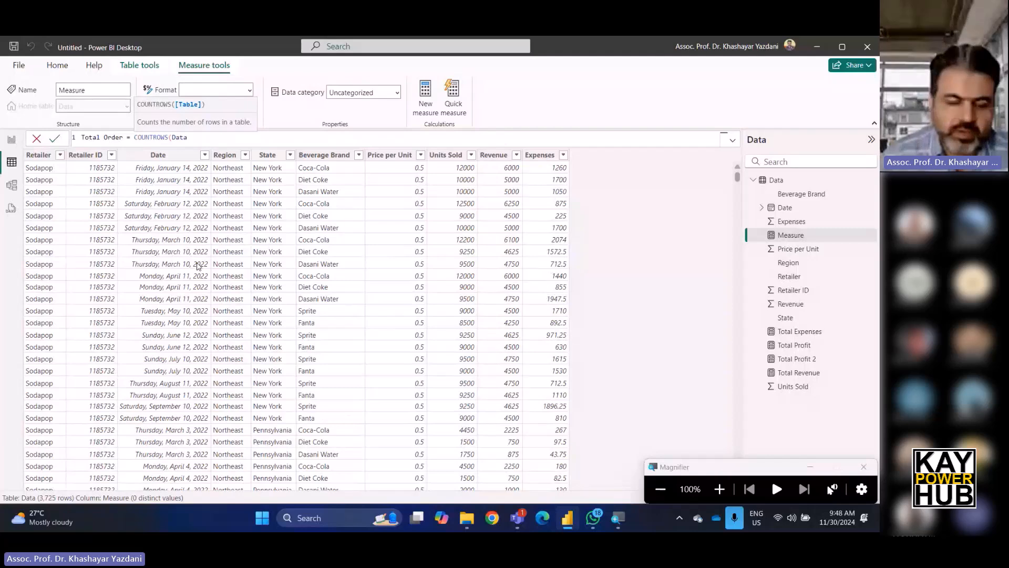
{"action": "type", "text": ")"}
{"action": "key", "text": "Return"}
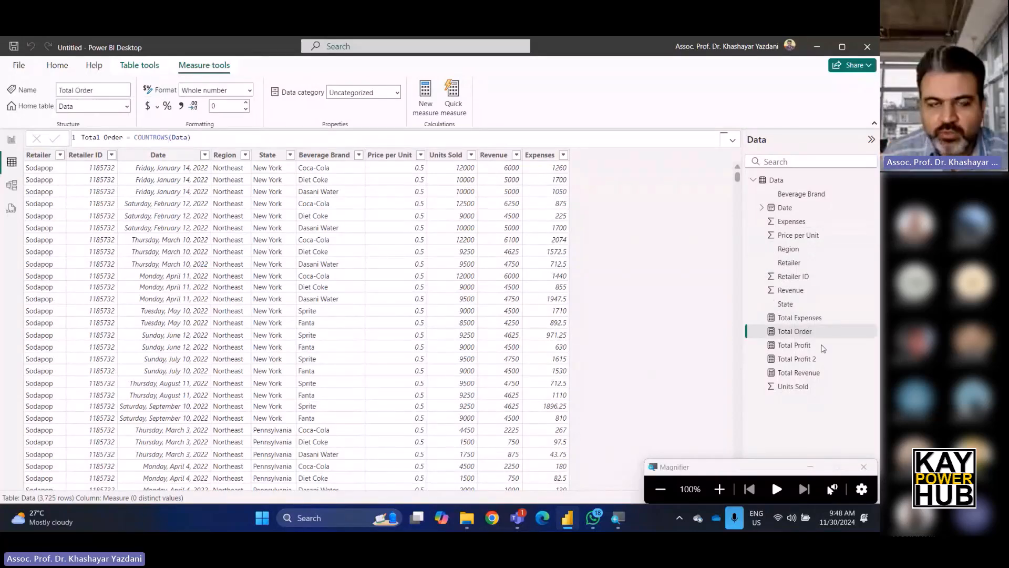
Back on the report page, add a card visual showing the Total Order measure.
{"action": "left_click", "coordinate": [21, 69]}
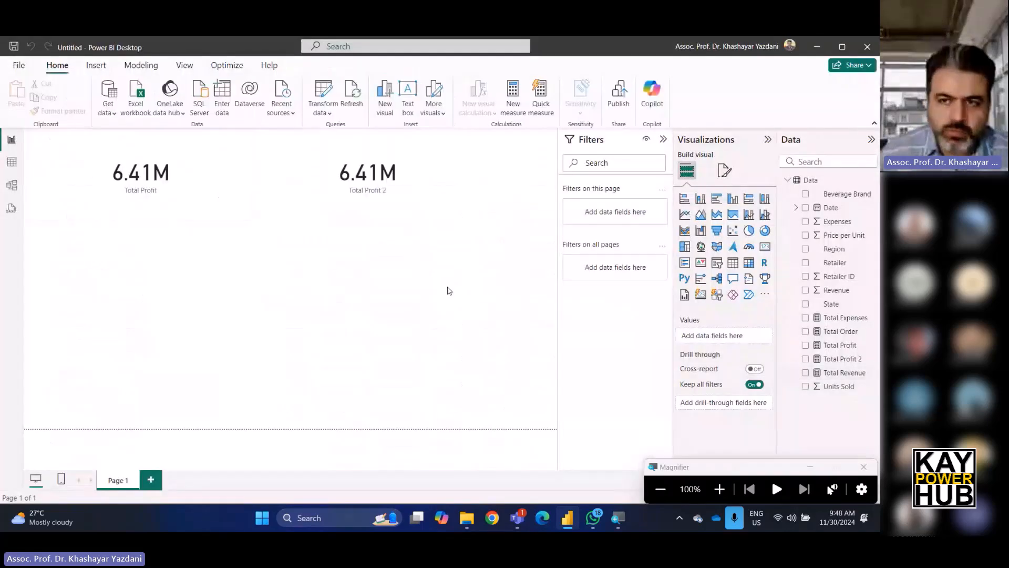
{"action": "left_click", "coordinate": [763, 250]}
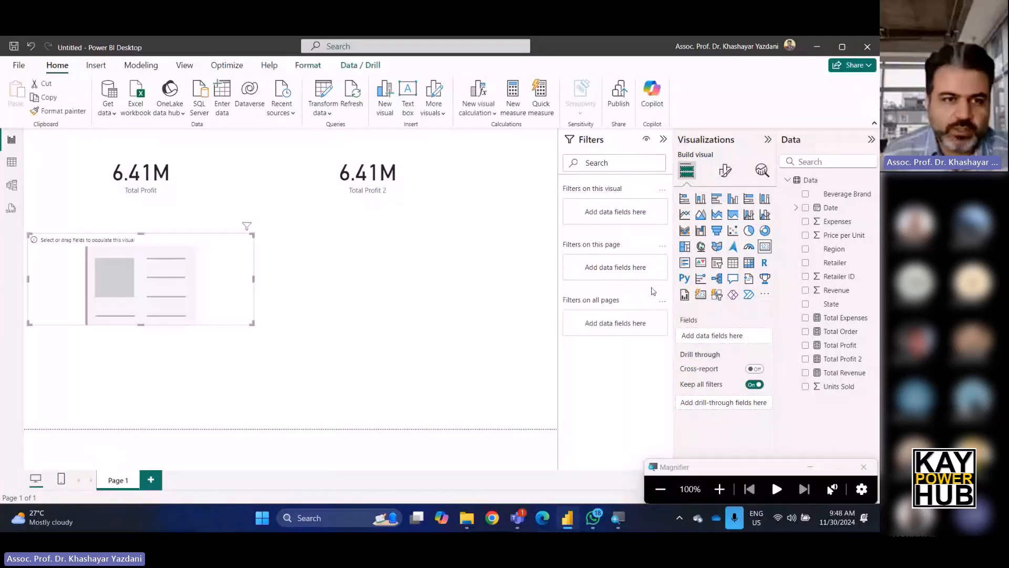
{"action": "left_click_drag", "start_coordinate": [843, 332], "coordinate": [714, 340]}
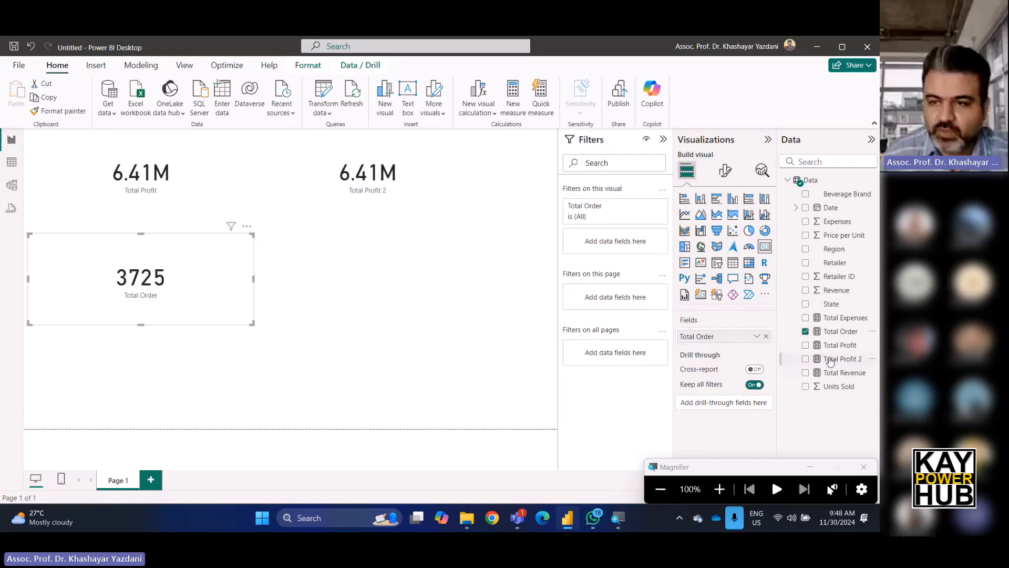
Inspect the Total Order formula and the State column values in the data table.
{"action": "left_click", "coordinate": [841, 331]}
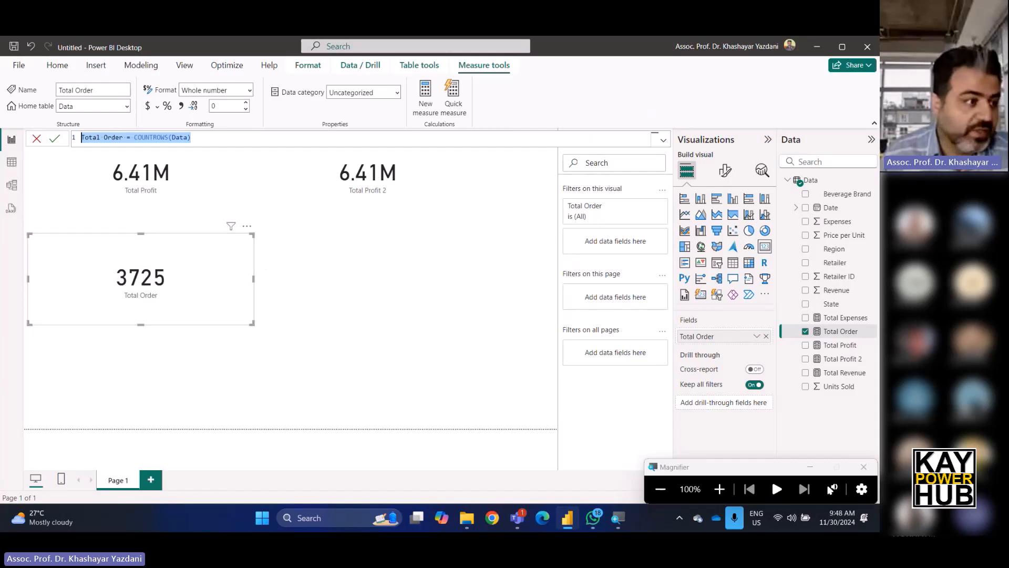
{"action": "key", "text": "alt+Tab"}
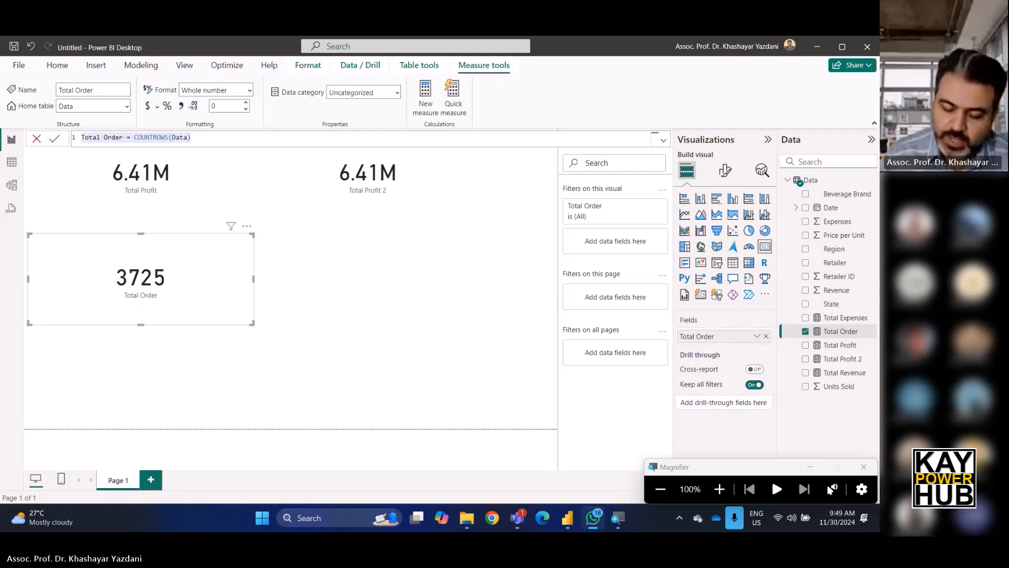
{"action": "key", "text": "alt+Tab"}
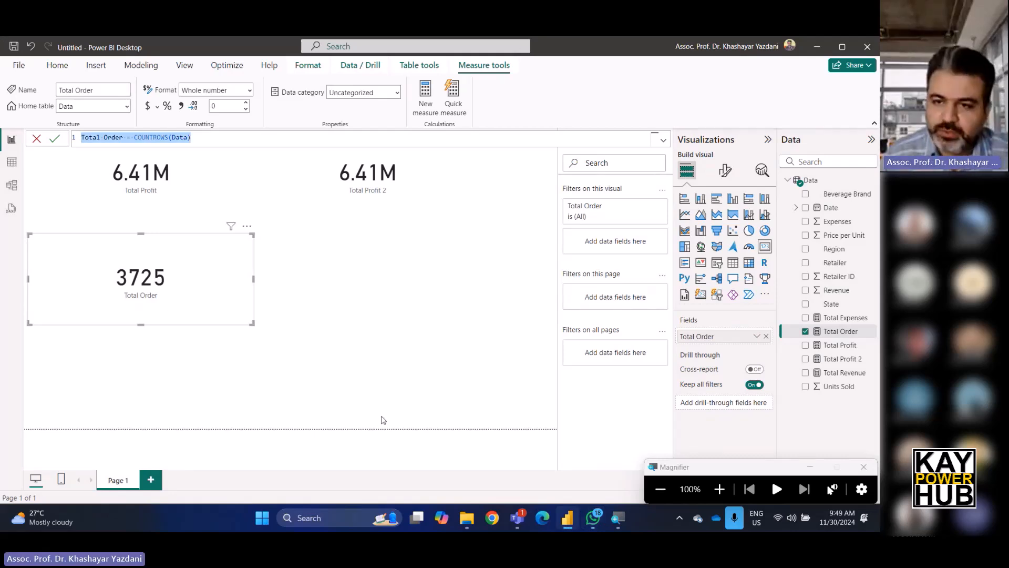
{"action": "left_click", "coordinate": [836, 303]}
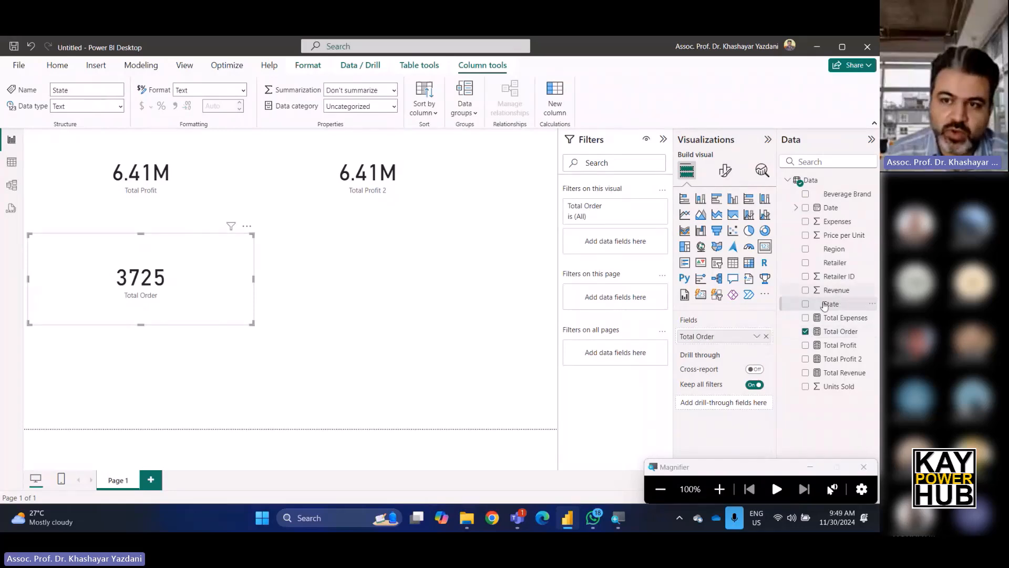
{"action": "left_click", "coordinate": [12, 161]}
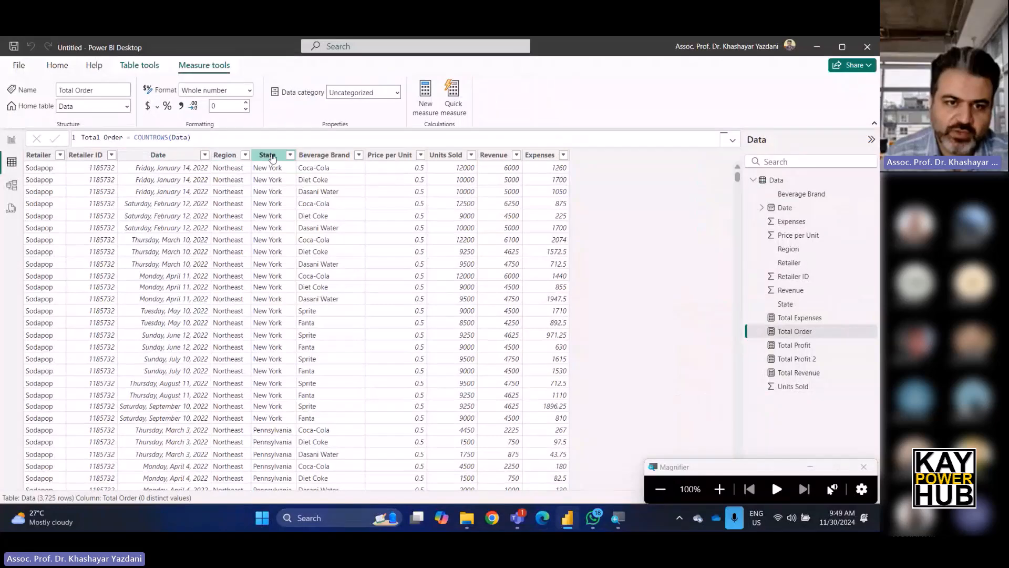
{"action": "scroll", "coordinate": [261, 394], "scroll_direction": "down", "scroll_amount": 5}
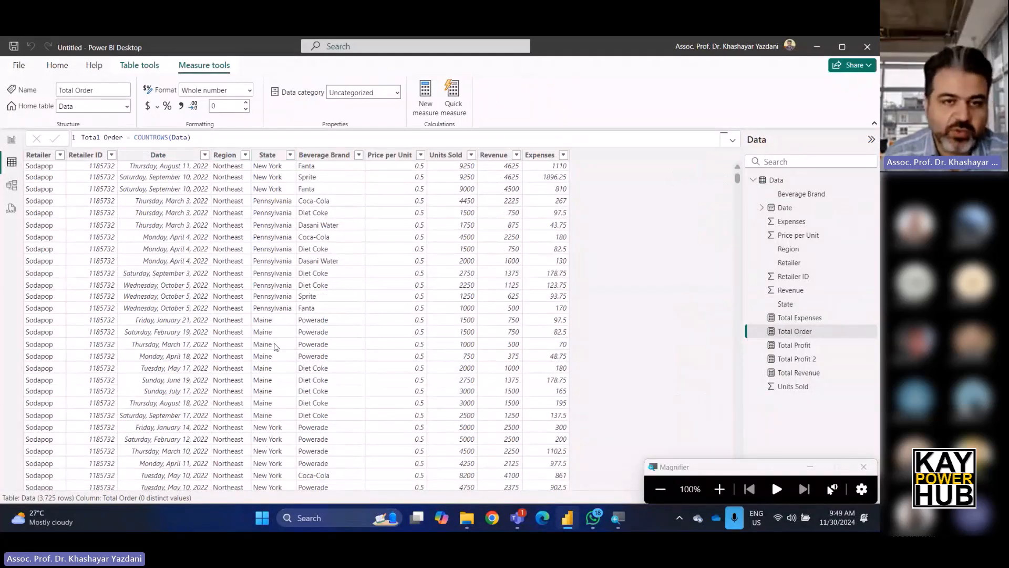
{"action": "scroll", "coordinate": [294, 281], "scroll_direction": "up", "scroll_amount": 5}
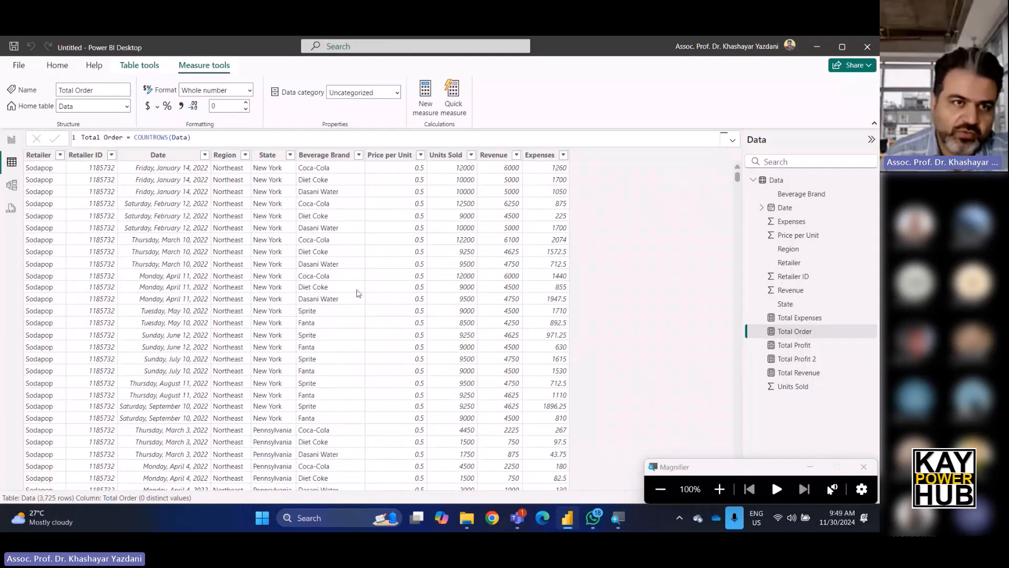
Create a new measure State Count = DISTINCTCOUNT(Data[State]).
{"action": "left_click", "coordinate": [425, 94]}
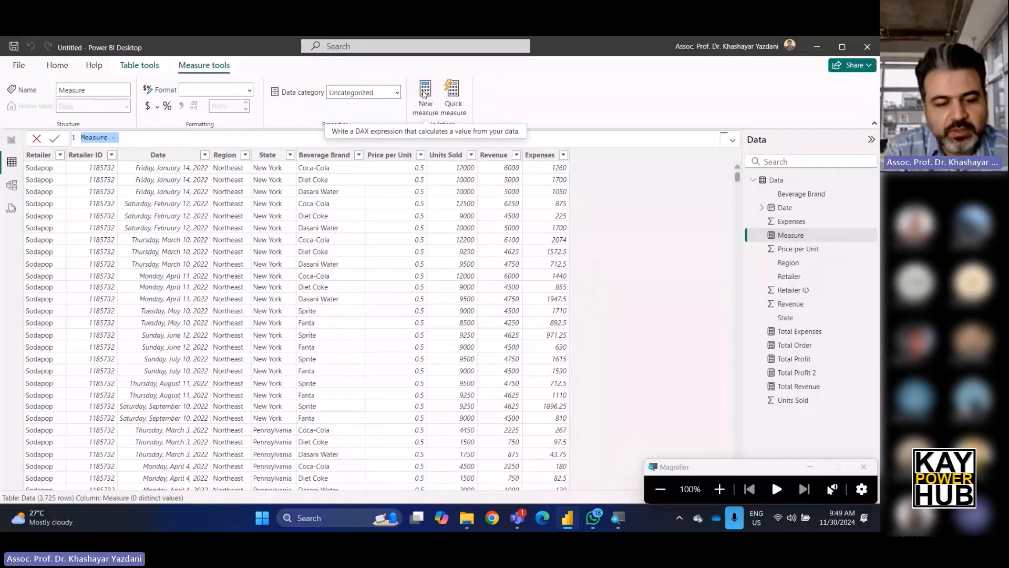
{"action": "type", "text": "States Count"}
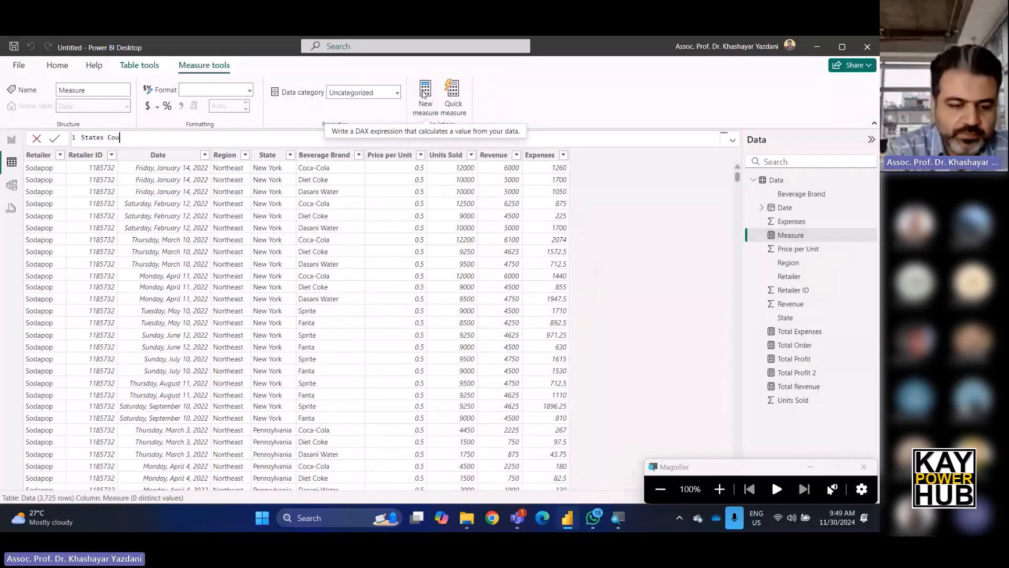
{"action": "key", "text": "BackSpace"}
{"action": "key", "text": "BackSpace"}
{"action": "key", "text": "BackSpace"}
{"action": "key", "text": "BackSpace"}
{"action": "key", "text": "BackSpace"}
{"action": "key", "text": "BackSpace"}
{"action": "key", "text": "BackSpace"}
{"action": "key", "text": "BackSpace"}
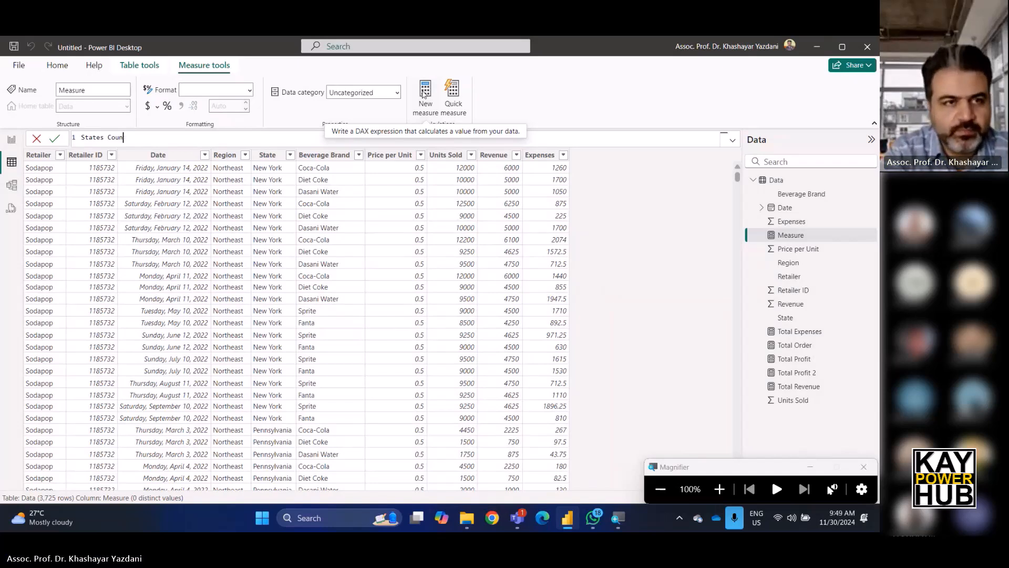
{"action": "type", "text": "tatt"}
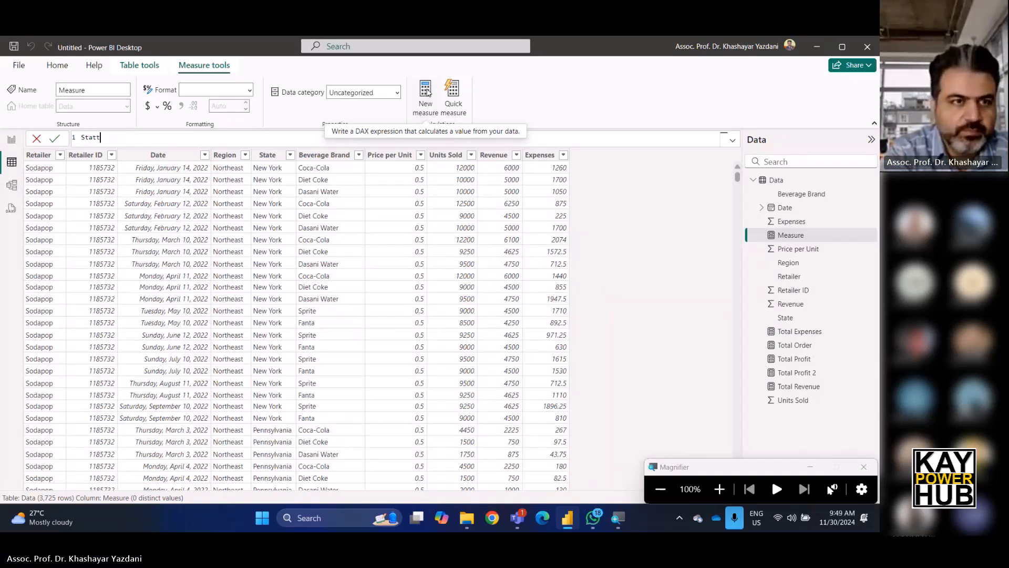
{"action": "key", "text": "BackSpace"}
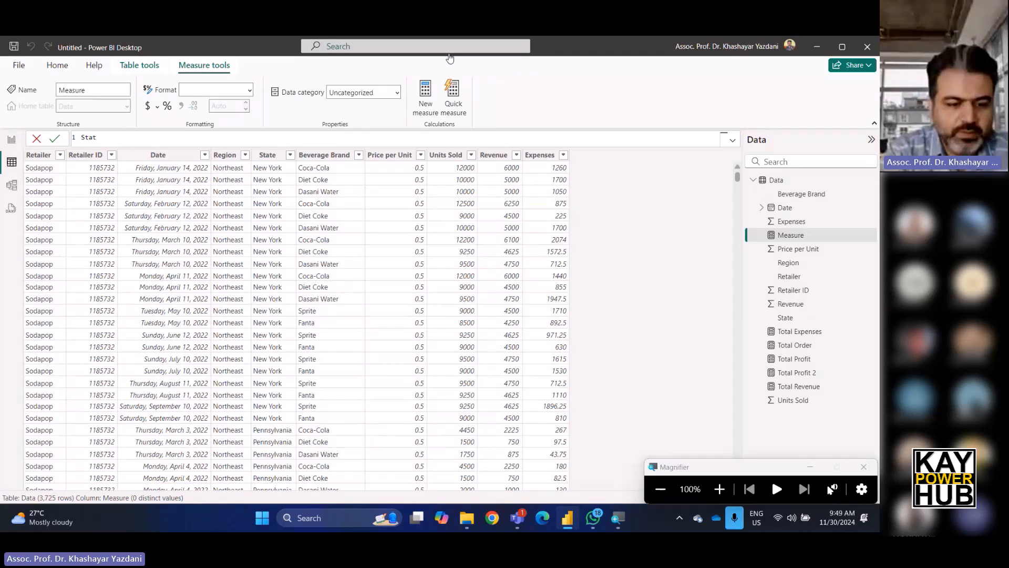
{"action": "type", "text": "e Coun"}
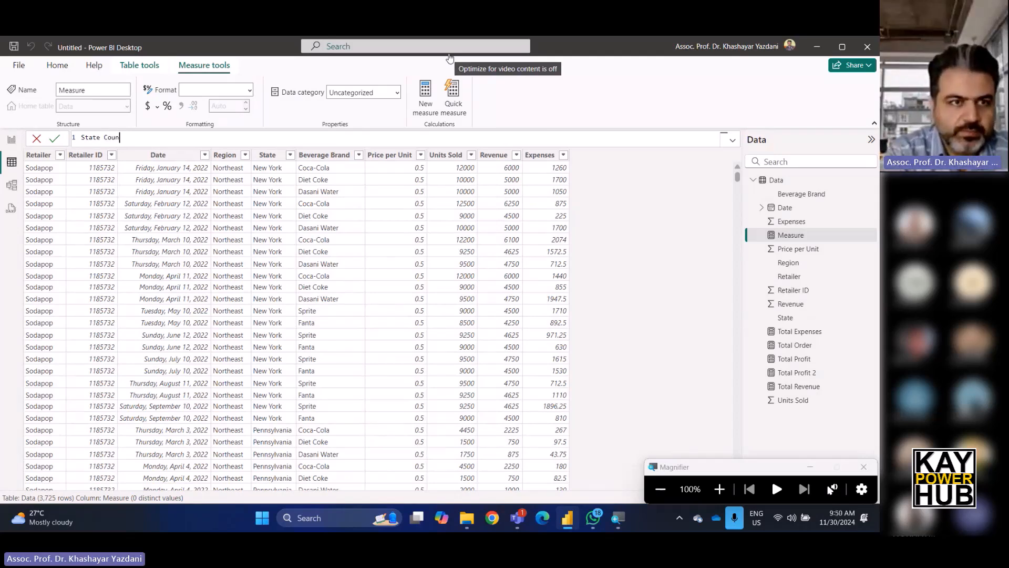
{"action": "type", "text": "t ="}
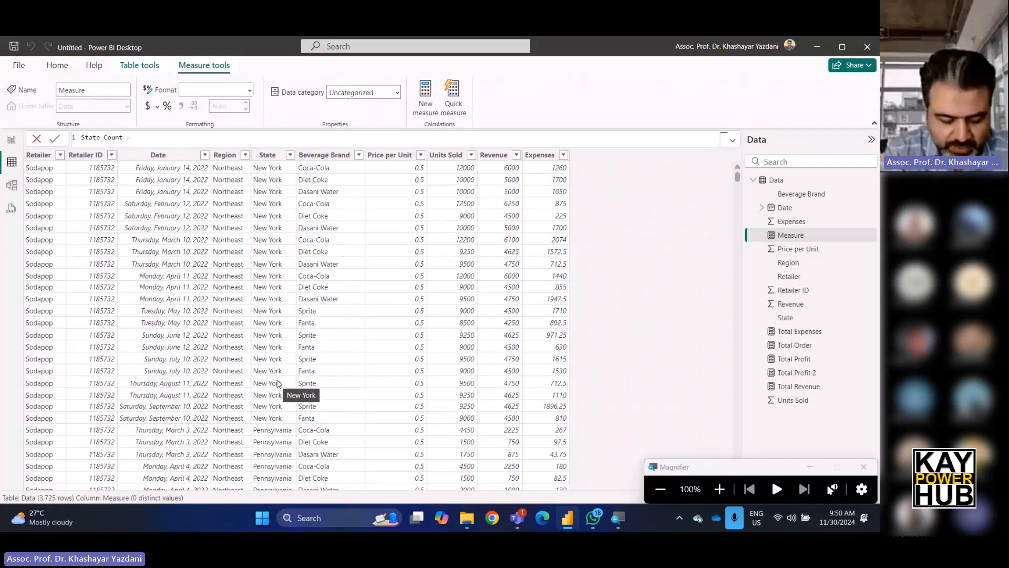
{"action": "type", "text": "di"}
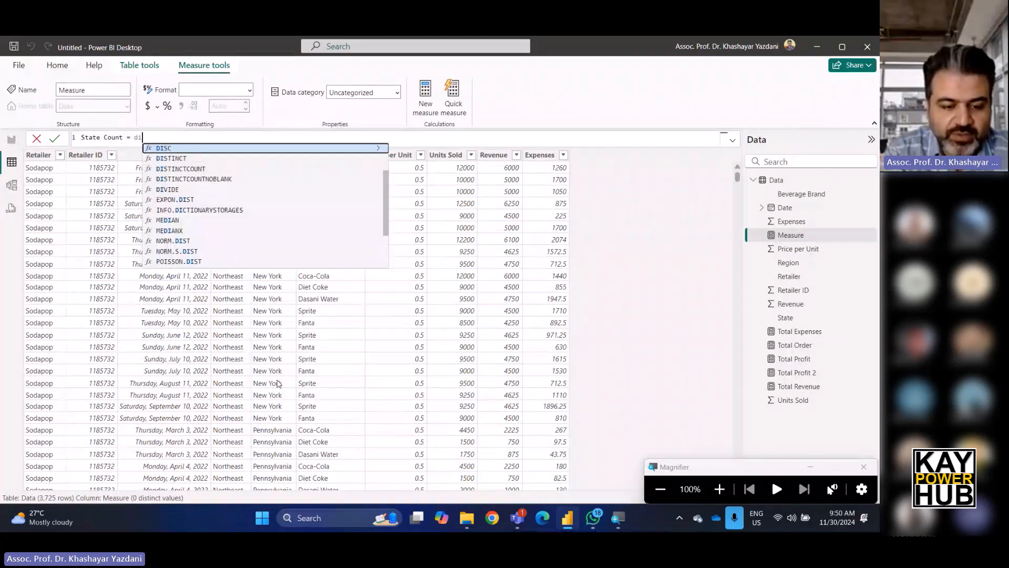
{"action": "type", "text": "sti"}
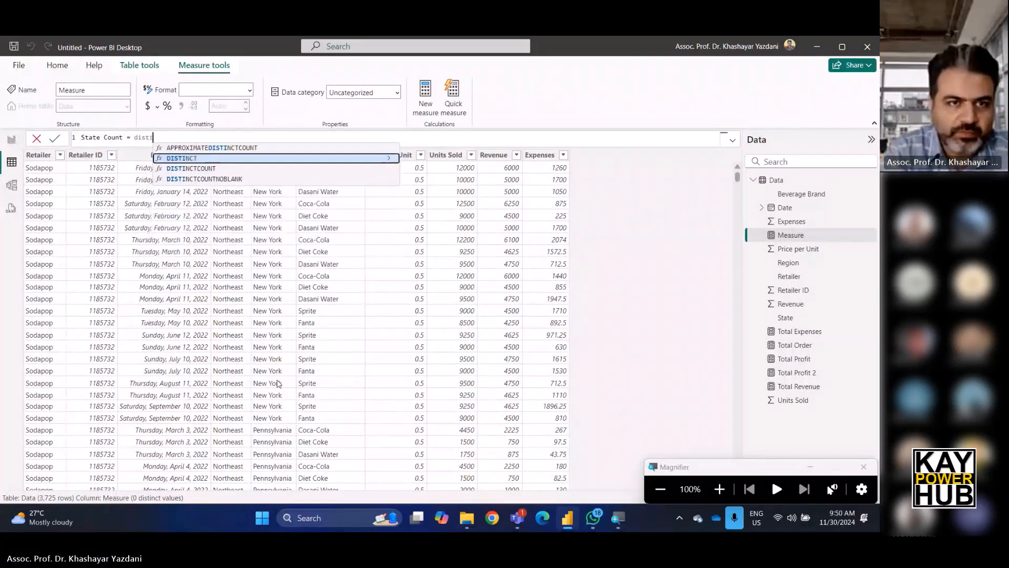
{"action": "left_click", "coordinate": [211, 169]}
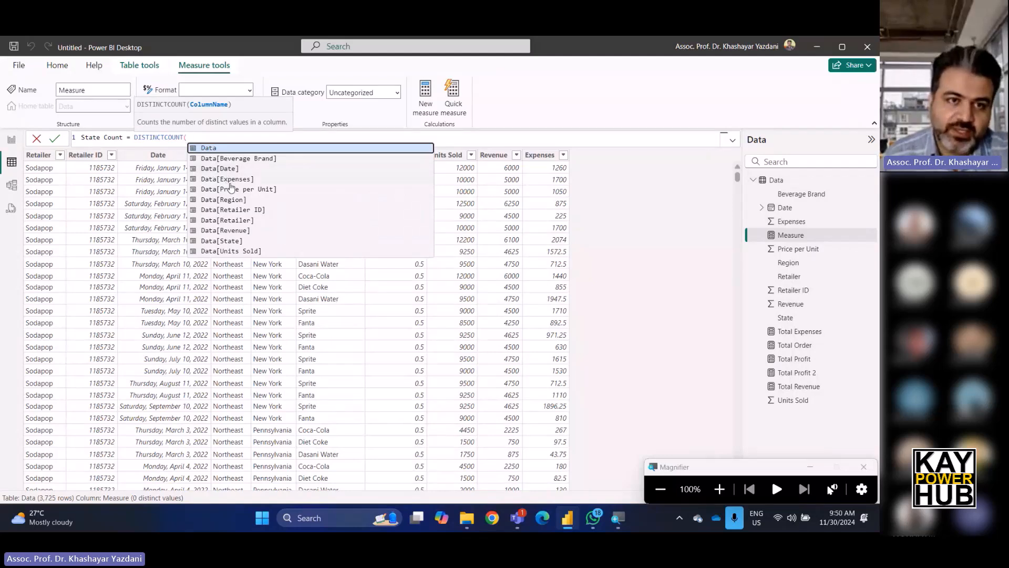
{"action": "left_click", "coordinate": [228, 242]}
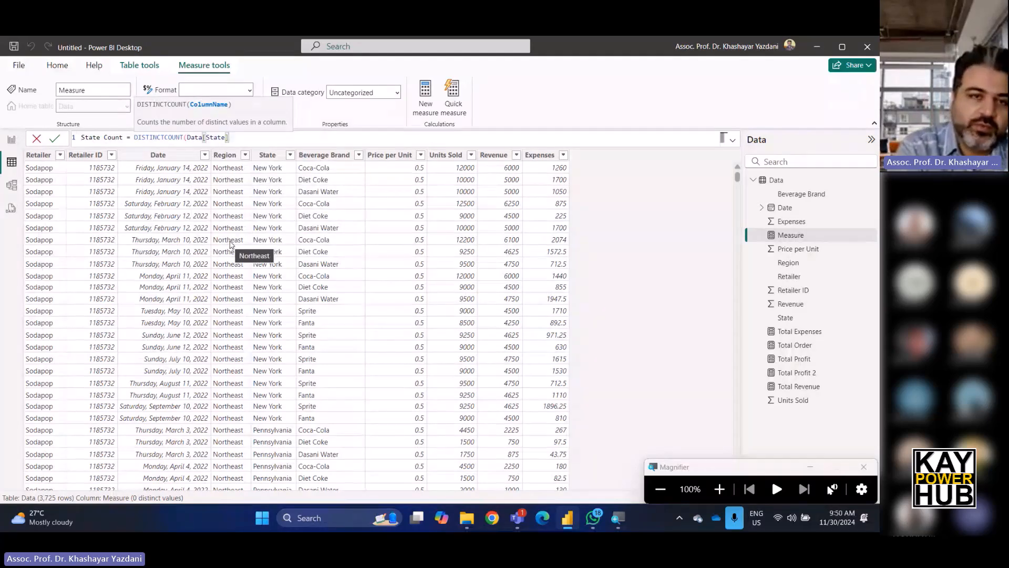
{"action": "type", "text": ")"}
{"action": "key", "text": "Return"}
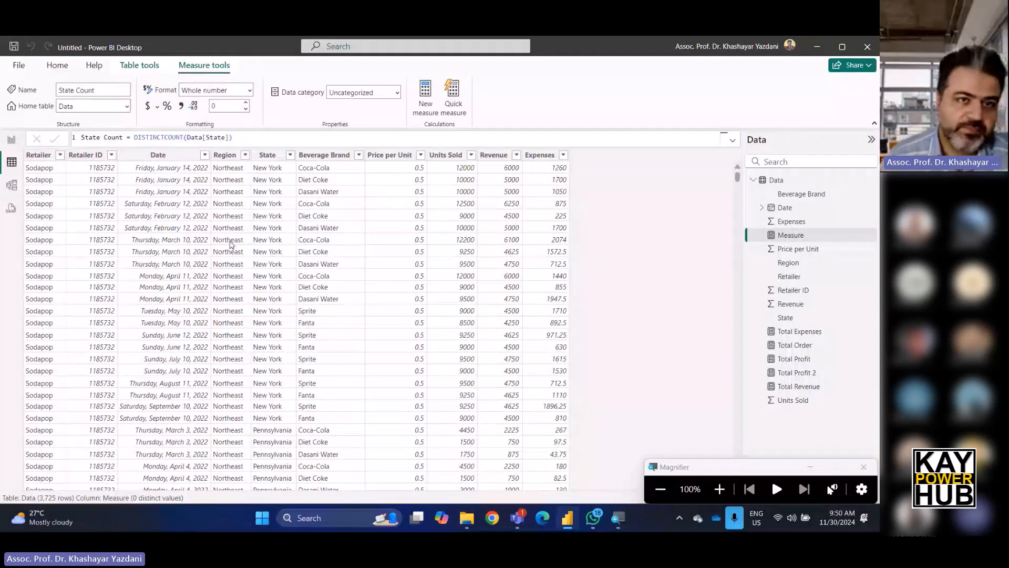
On the report page, add a card visual showing the State Count measure.
{"action": "left_click", "coordinate": [11, 141]}
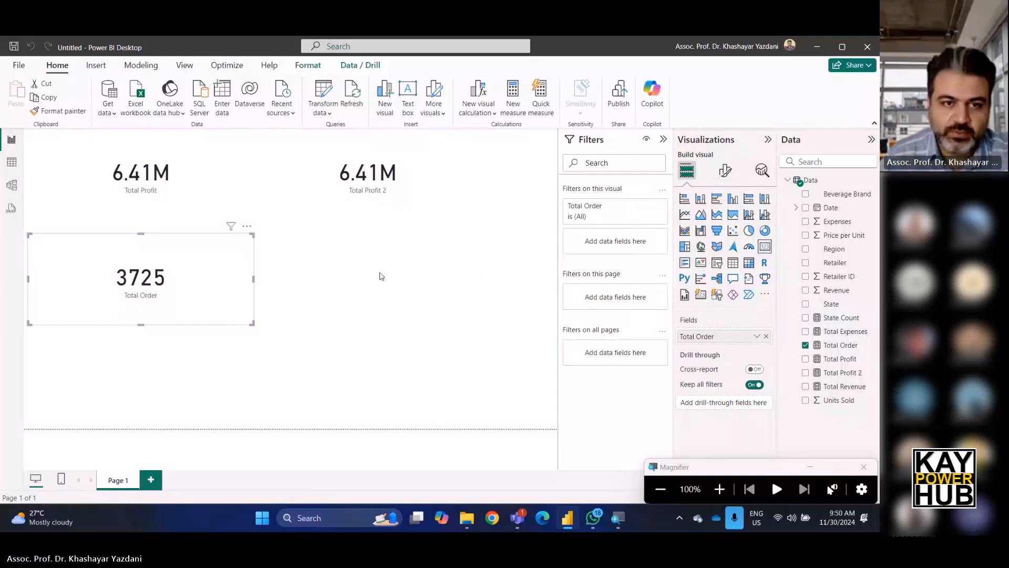
{"action": "left_click", "coordinate": [381, 276]}
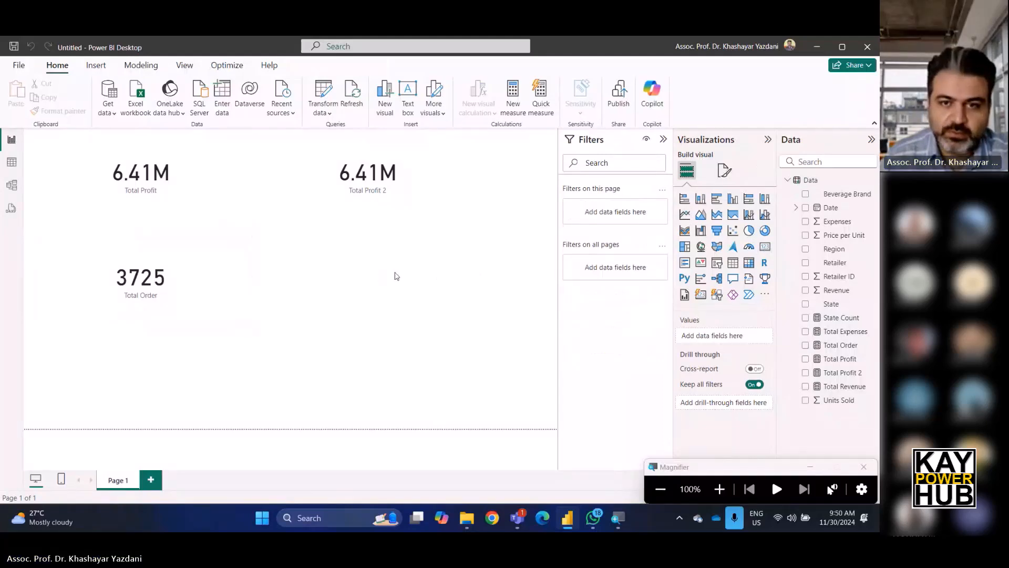
{"action": "left_click", "coordinate": [746, 259]}
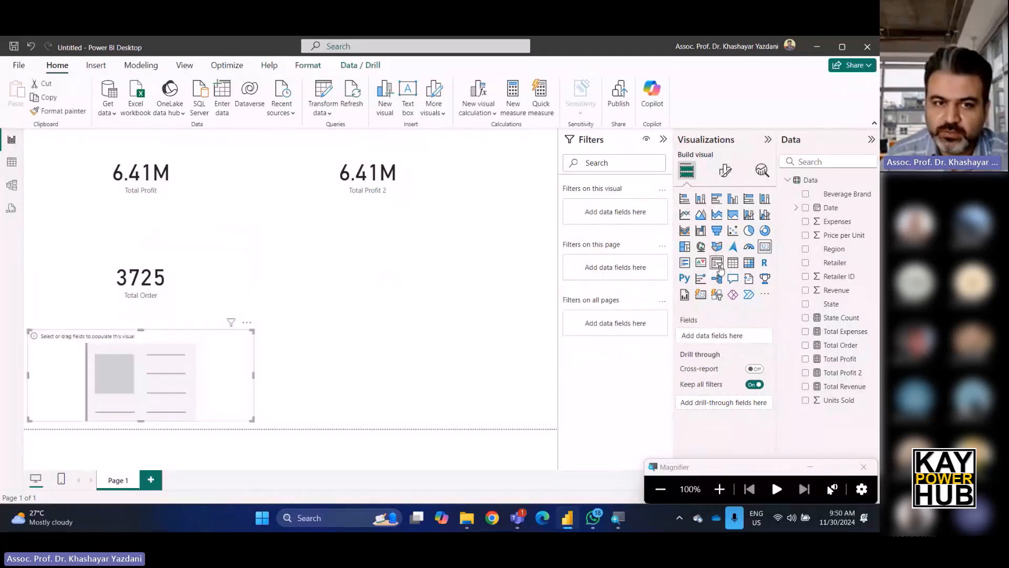
{"action": "left_click", "coordinate": [847, 318]}
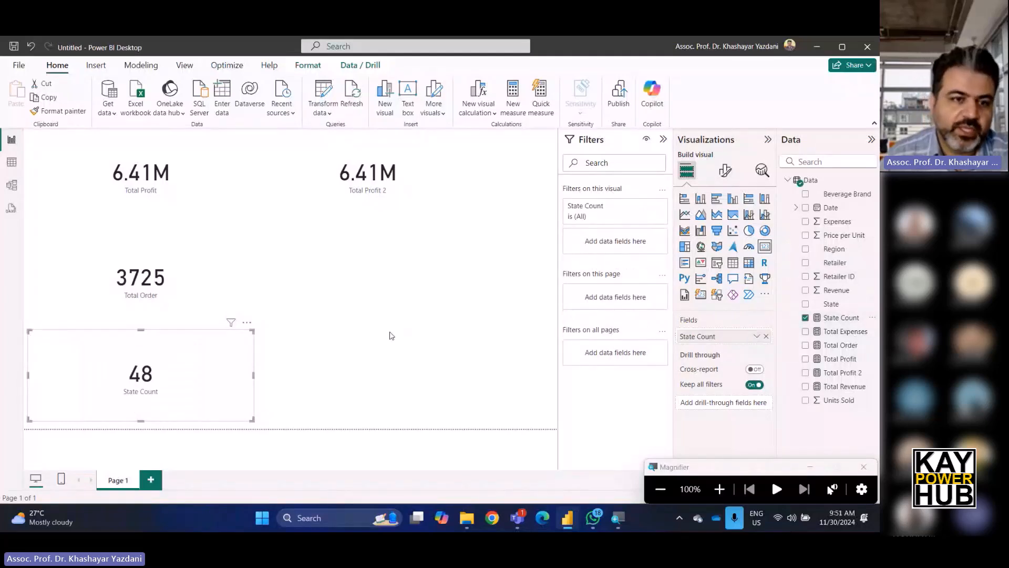
{"action": "left_click", "coordinate": [390, 335]}
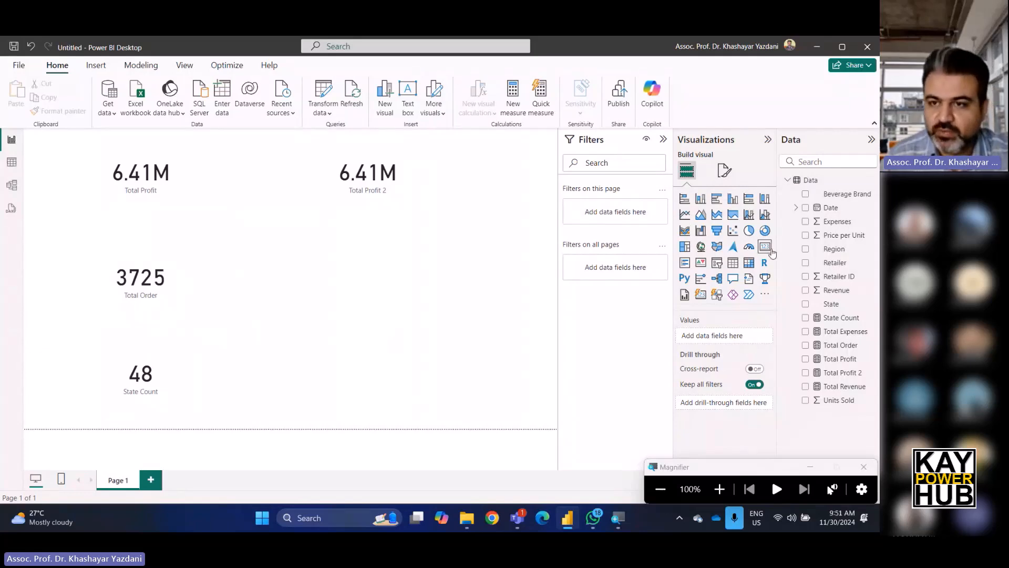
Open the State Count measure to inspect its DAX formula.
{"action": "left_click", "coordinate": [841, 318]}
{"action": "double_click", "coordinate": [166, 137]}
{"action": "triple_click", "coordinate": [166, 137]}
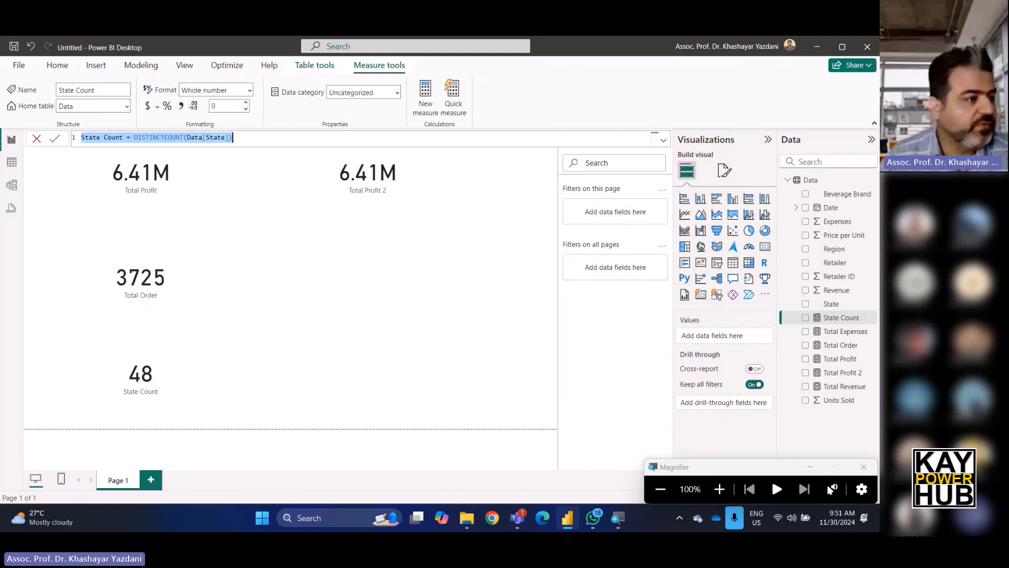
{"action": "key", "text": "alt+Tab"}
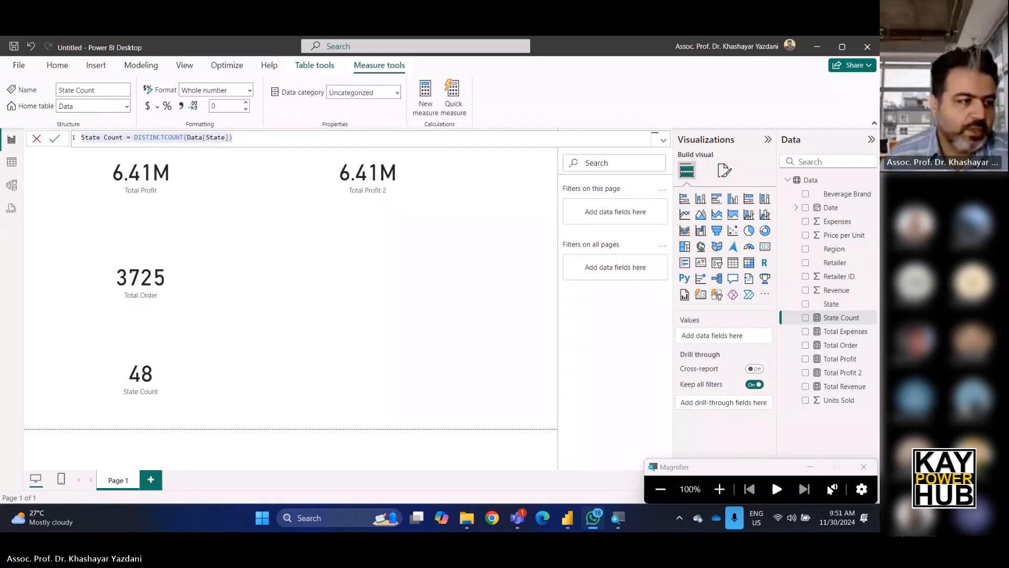
{"action": "key", "text": "alt+Tab"}
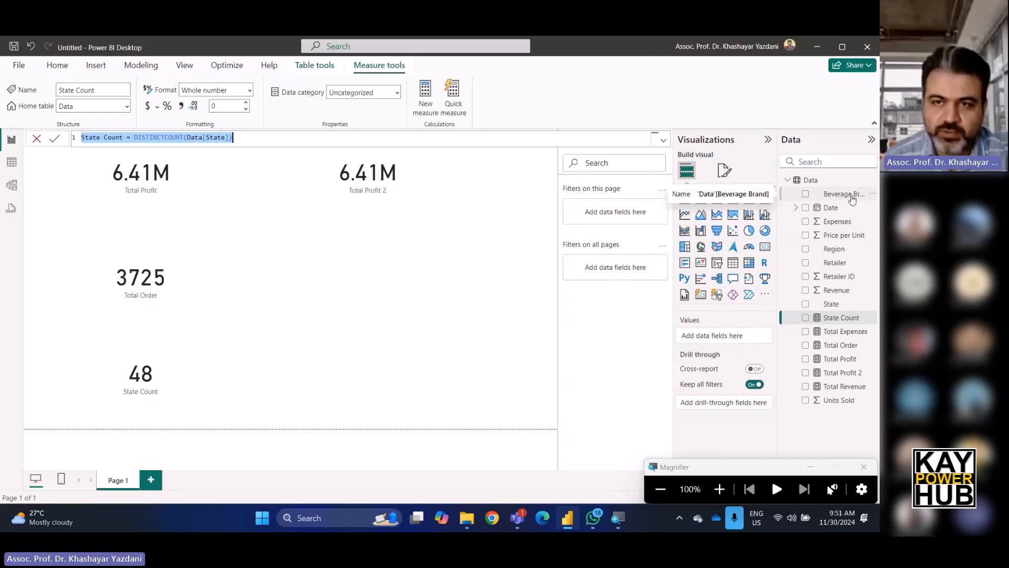
Add a slicer for Beverage Brand and narrow it beside the Total Order card.
{"action": "left_click", "coordinate": [718, 264]}
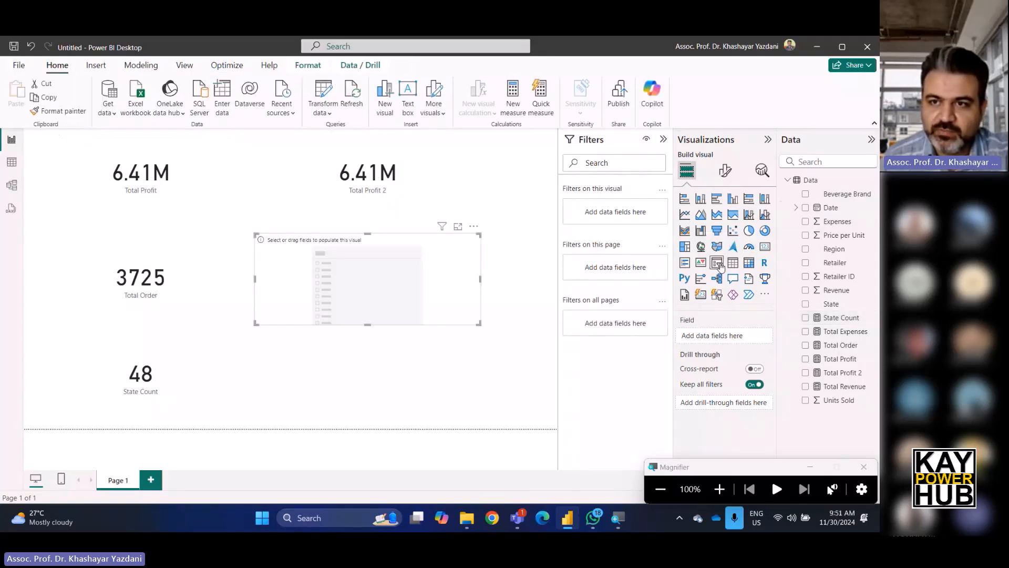
{"action": "left_click_drag", "start_coordinate": [841, 194], "coordinate": [743, 335]}
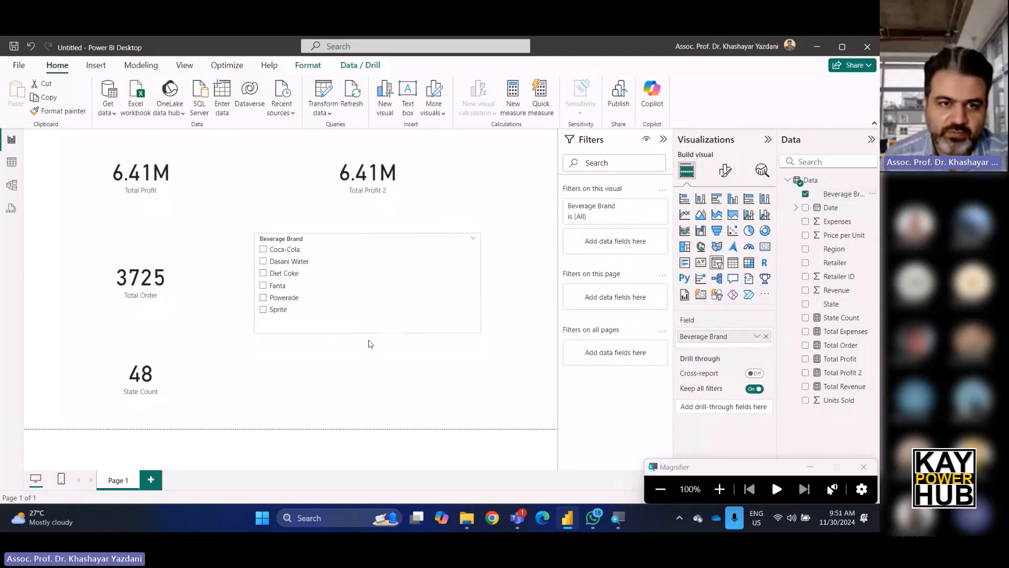
{"action": "left_click_drag", "start_coordinate": [480, 293], "coordinate": [361, 299]}
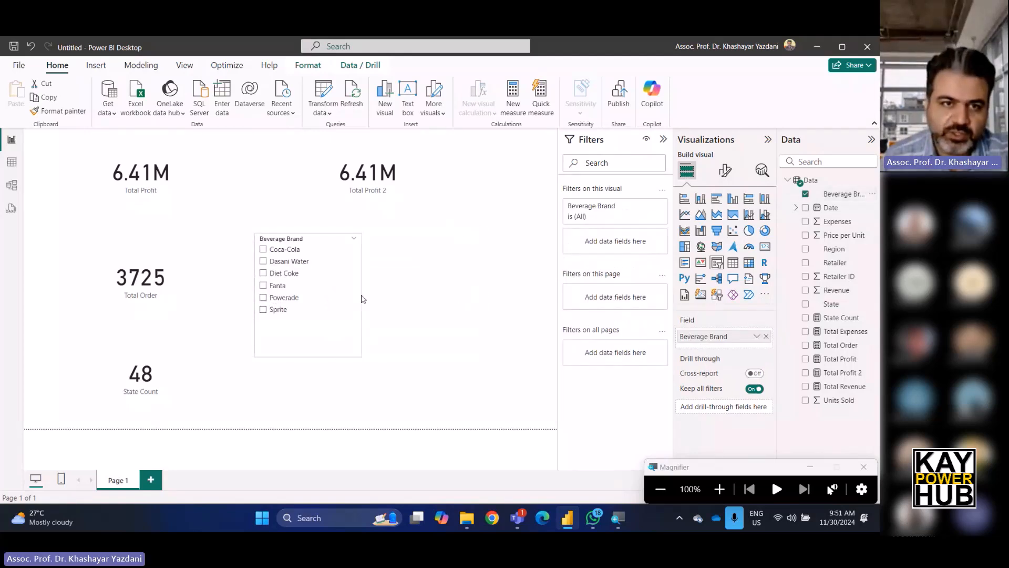
Try the Beverage Brand slicer by selecting Coca-Cola, Sprite, Fanta and Powerade in turn.
{"action": "left_click", "coordinate": [290, 251]}
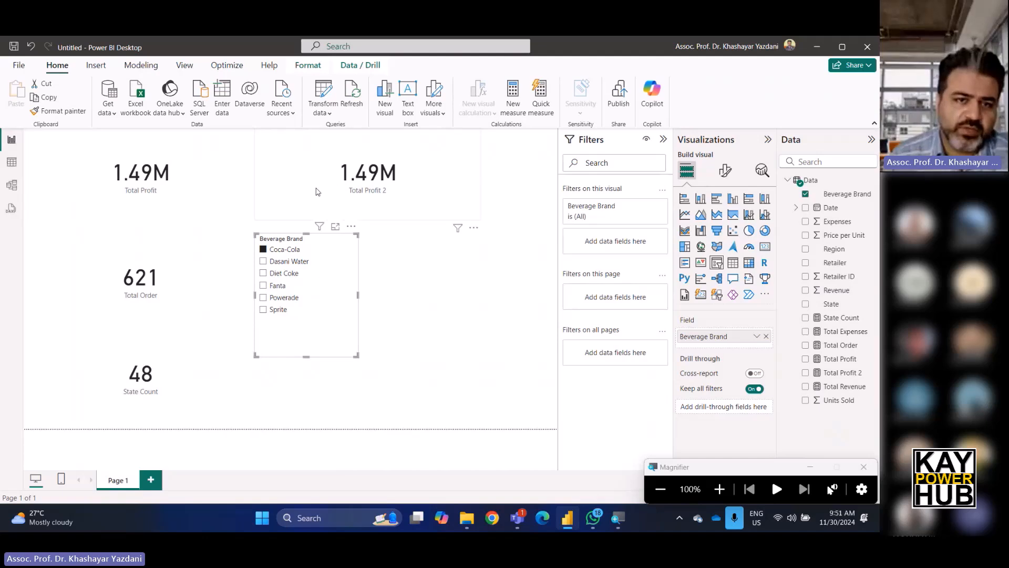
{"action": "left_click", "coordinate": [263, 310]}
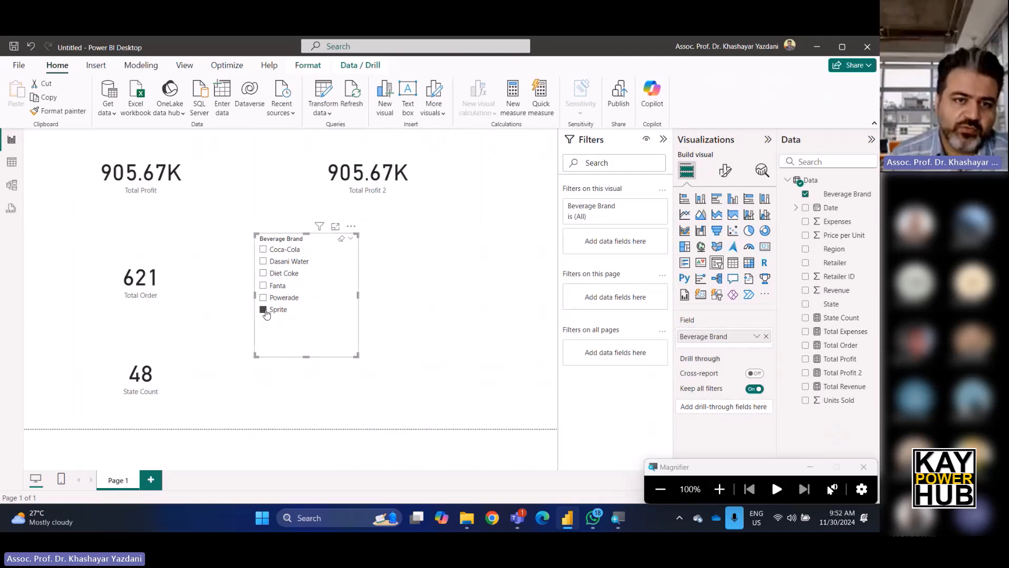
{"action": "left_click", "coordinate": [263, 274]}
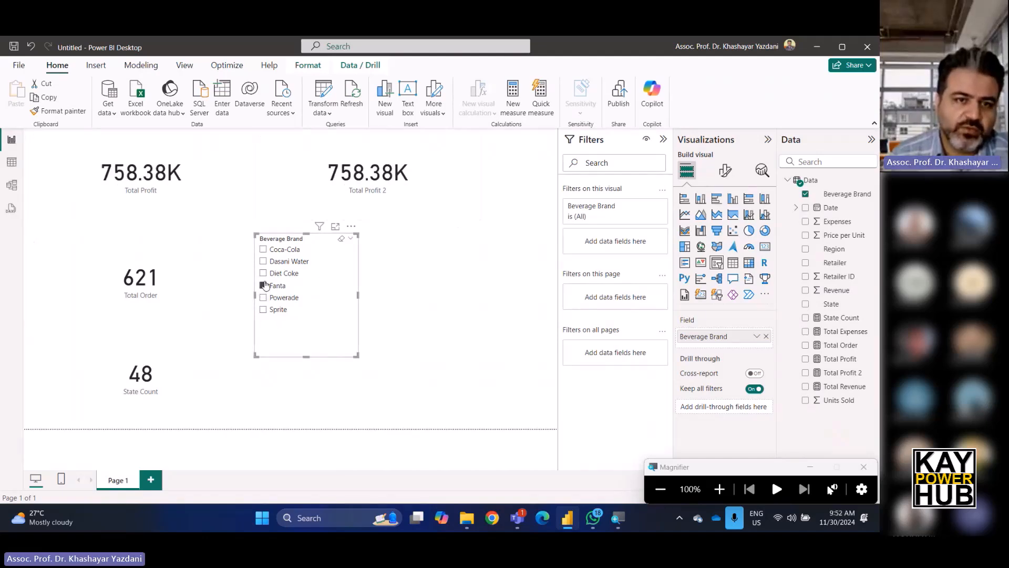
{"action": "left_click", "coordinate": [263, 298]}
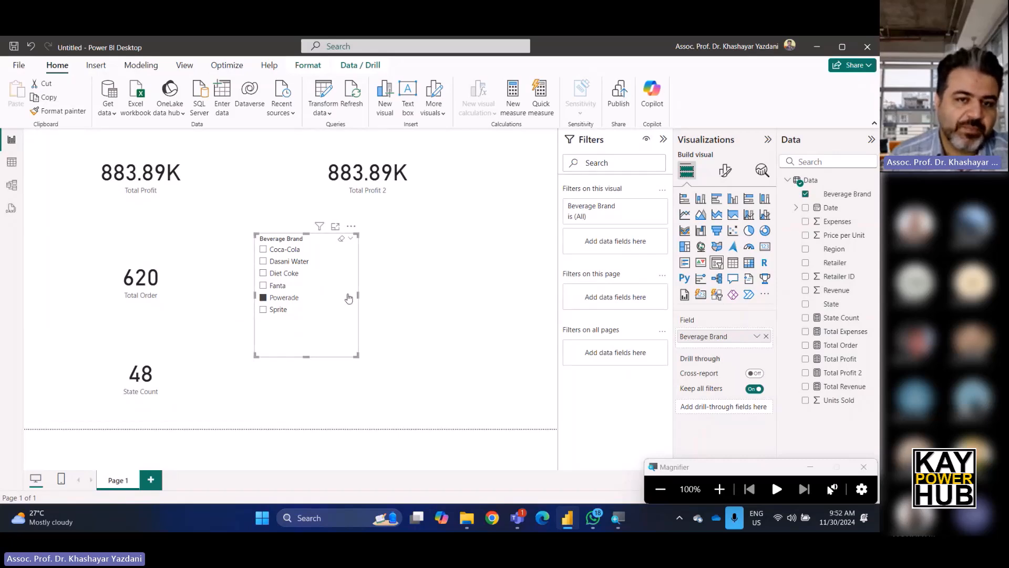
Narrow the brand slicer further and add a taller State slicer next to it.
{"action": "left_click_drag", "start_coordinate": [358, 296], "coordinate": [326, 296]}
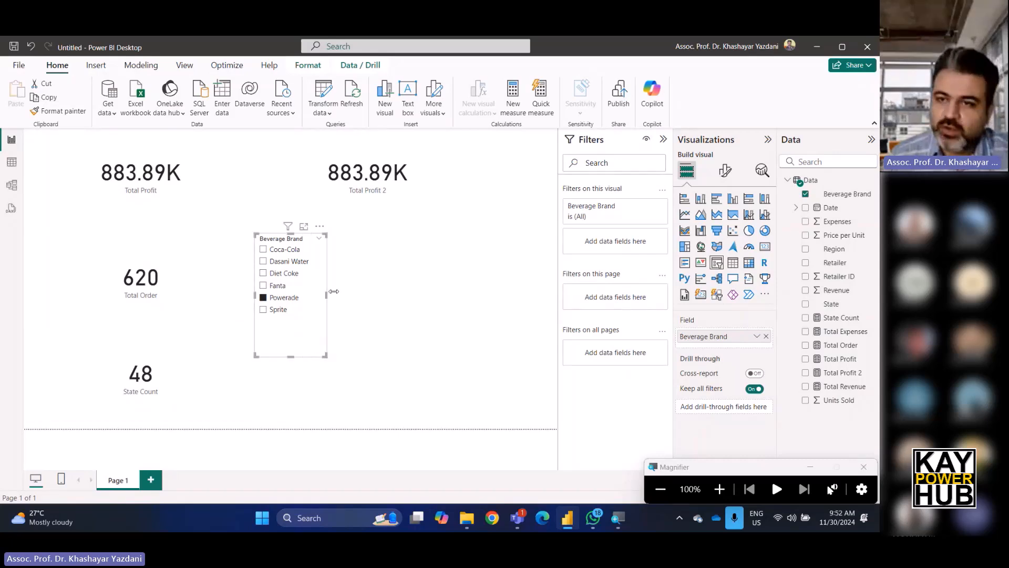
{"action": "left_click", "coordinate": [574, 296]}
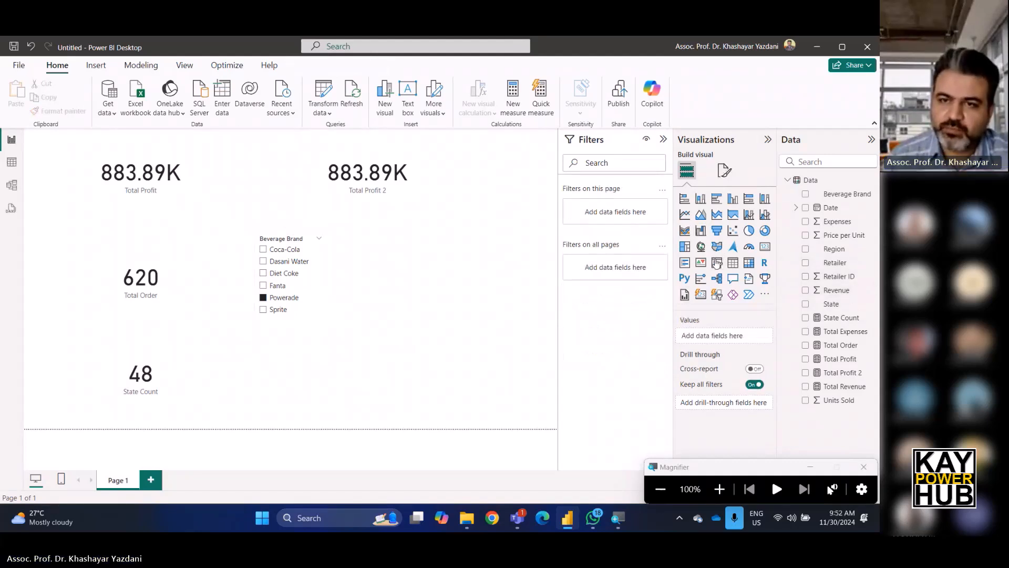
{"action": "left_click", "coordinate": [717, 263]}
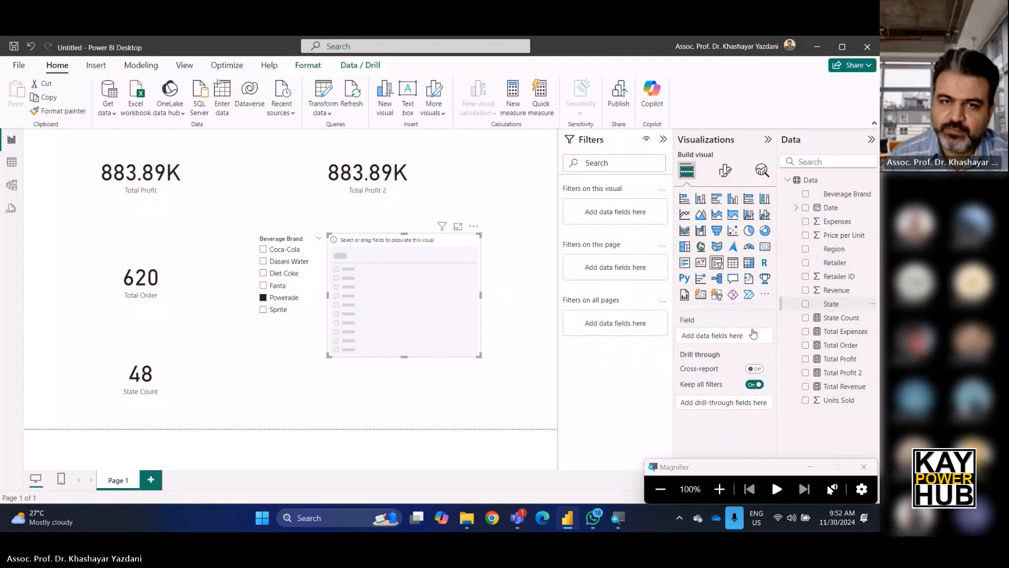
{"action": "left_click_drag", "start_coordinate": [754, 333], "coordinate": [752, 336]}
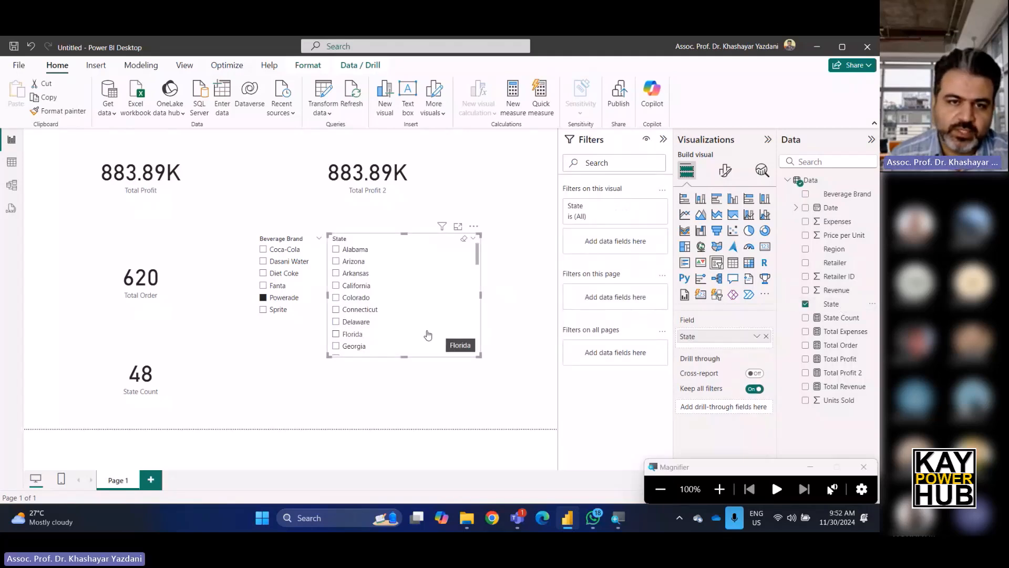
{"action": "left_click_drag", "start_coordinate": [405, 357], "coordinate": [405, 423]}
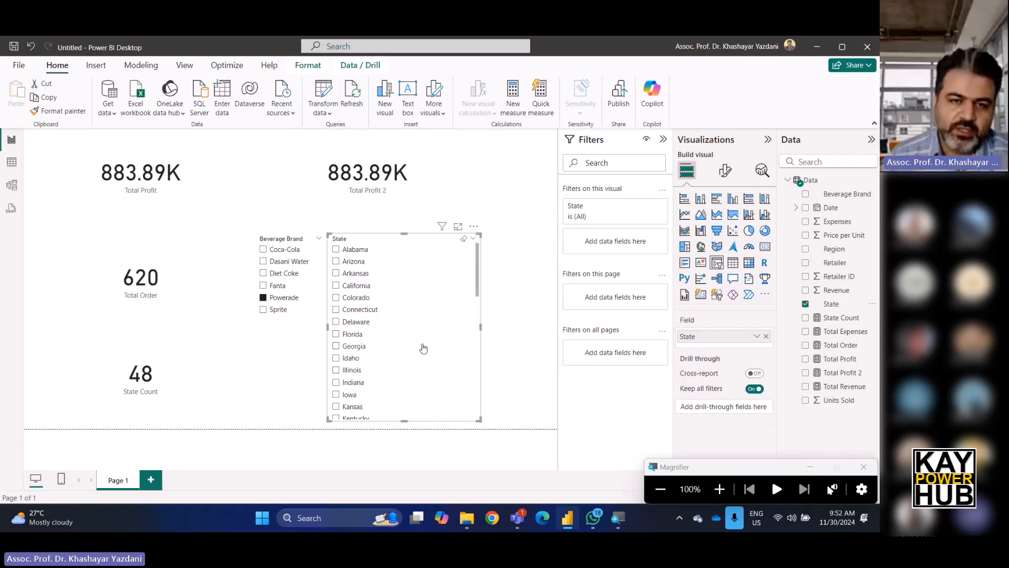
Filter the report to Coca-Cola and to the states Colorado and Florida using the slicers.
{"action": "left_click", "coordinate": [263, 250]}
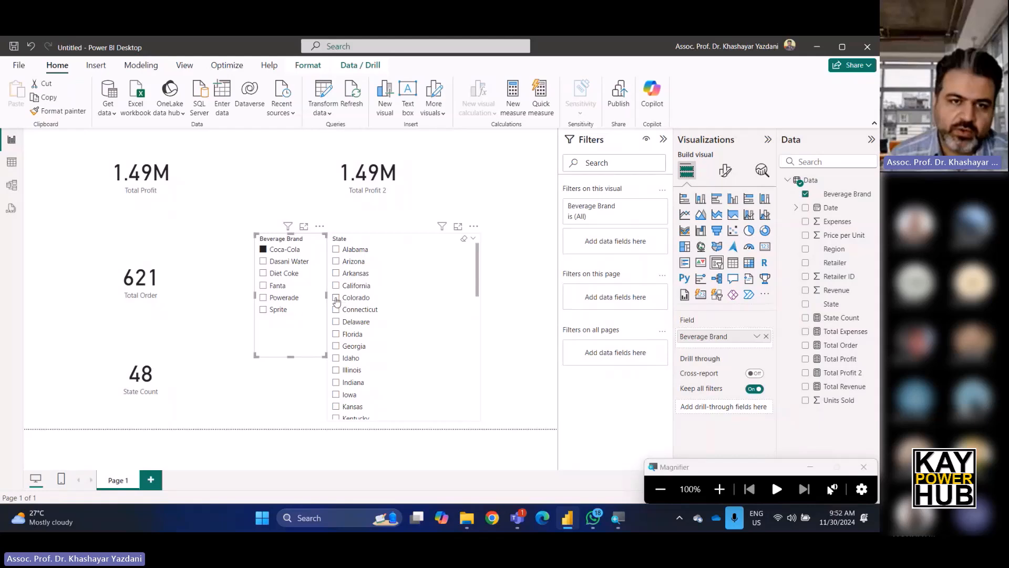
{"action": "left_click", "coordinate": [336, 298]}
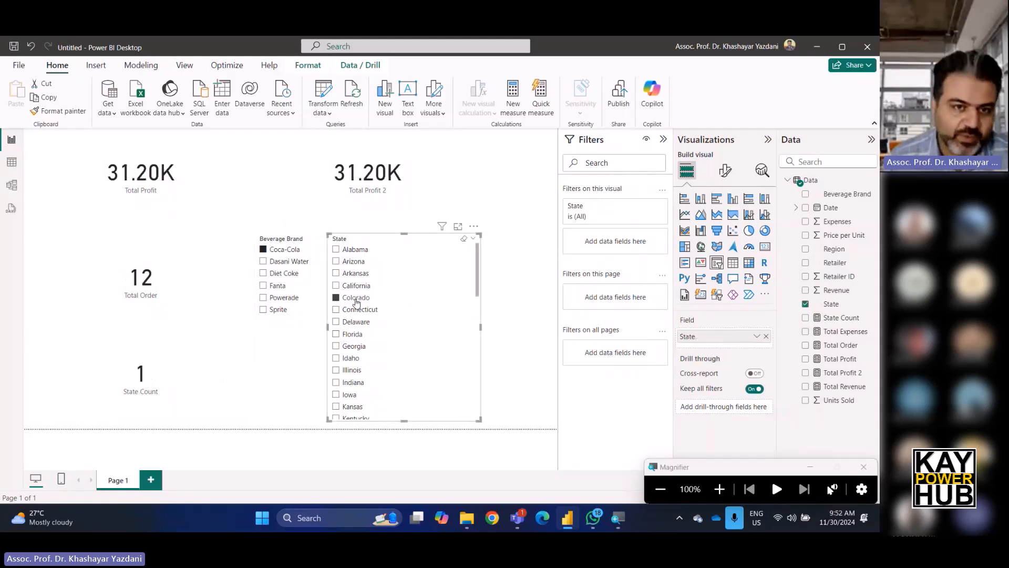
{"action": "left_click", "coordinate": [335, 334], "text": "ctrl"}
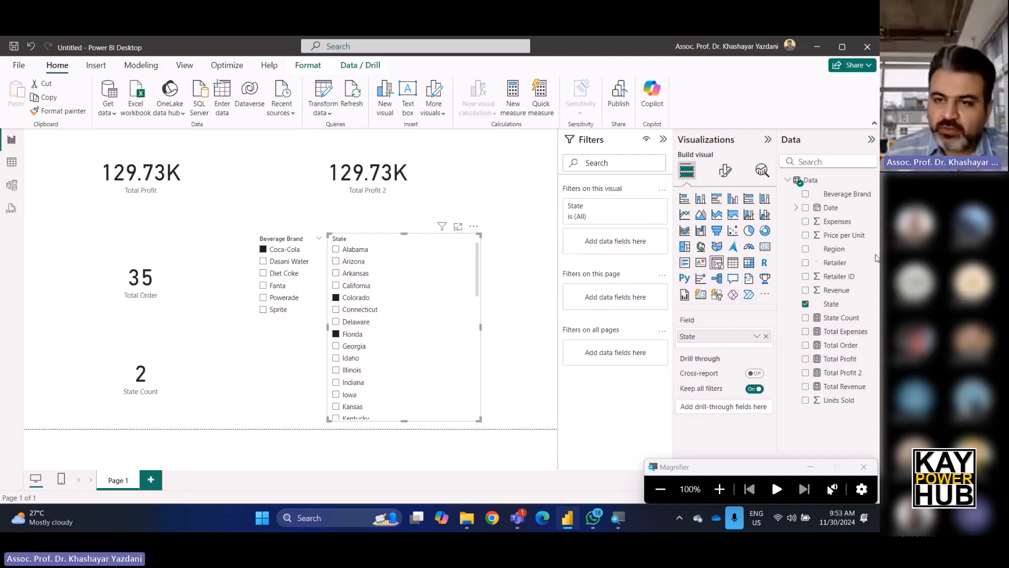
Add the comment line "// this DAX is for calculation of total number of states" below the State Count measure formula.
{"action": "left_click", "coordinate": [838, 318]}
{"action": "left_click", "coordinate": [234, 137]}
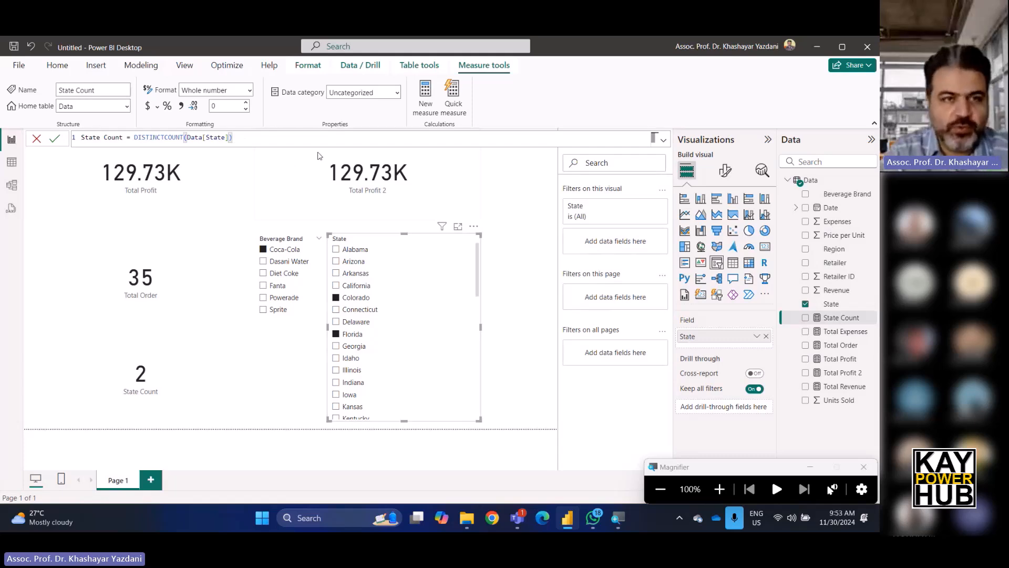
{"action": "key", "text": "Return"}
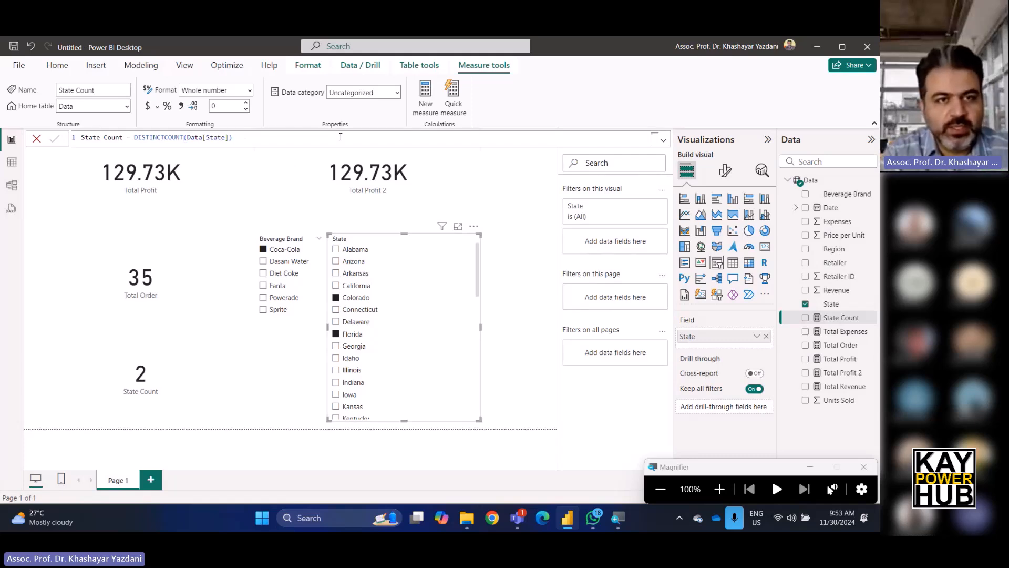
{"action": "left_click", "coordinate": [341, 135]}
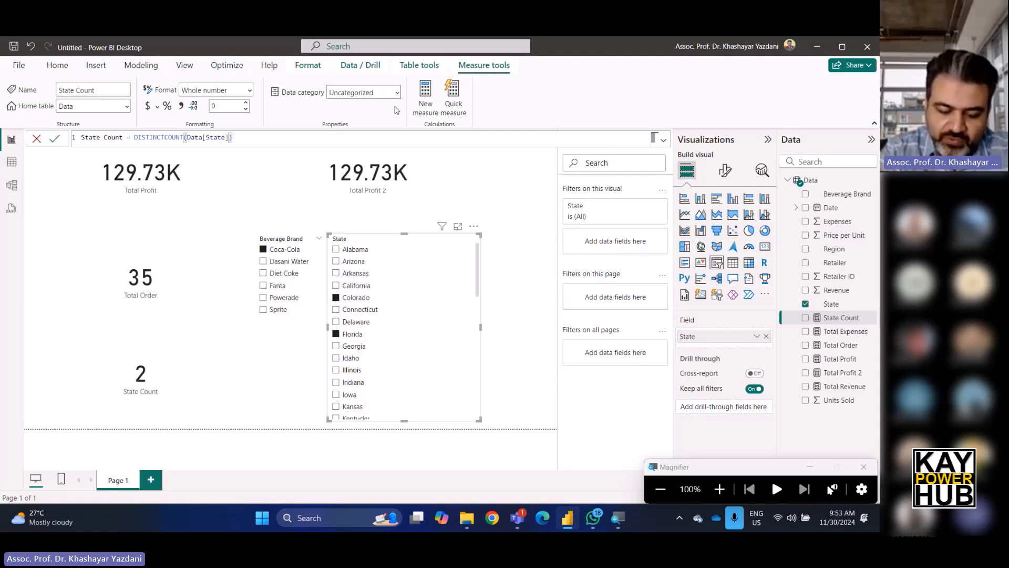
{"action": "key", "text": "shift+Return"}
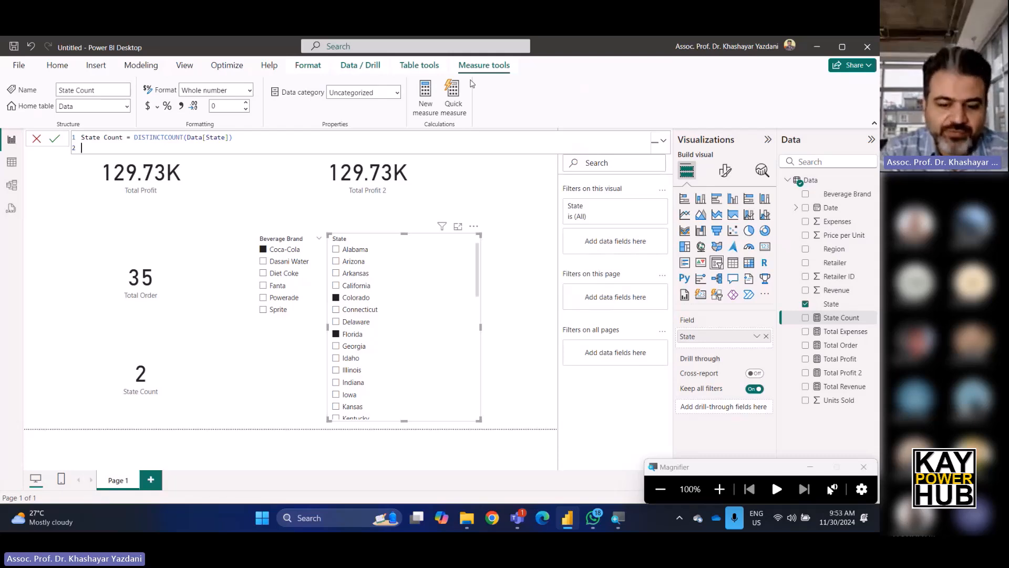
{"action": "type", "text": "//"}
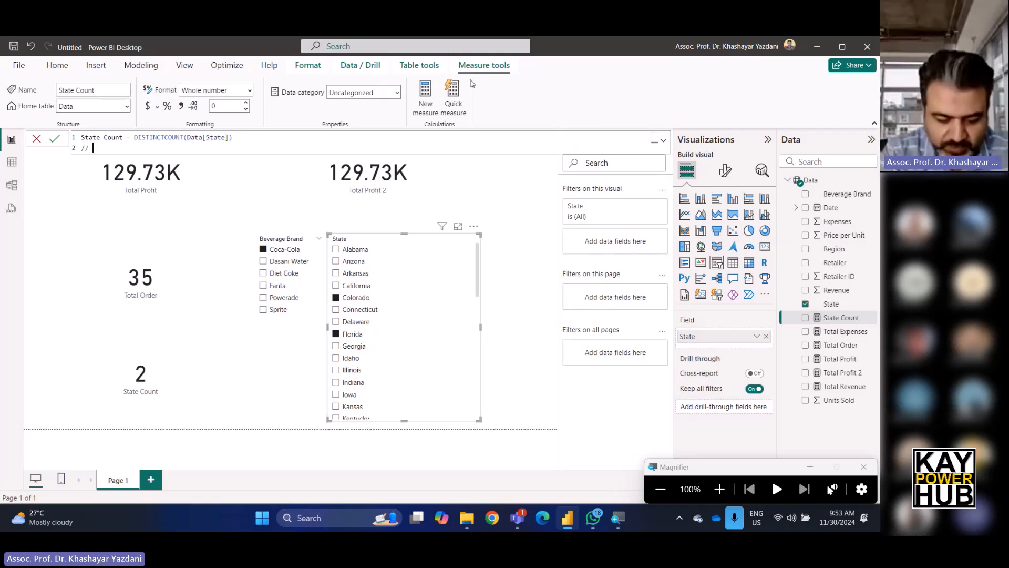
{"action": "type", "text": " thi"}
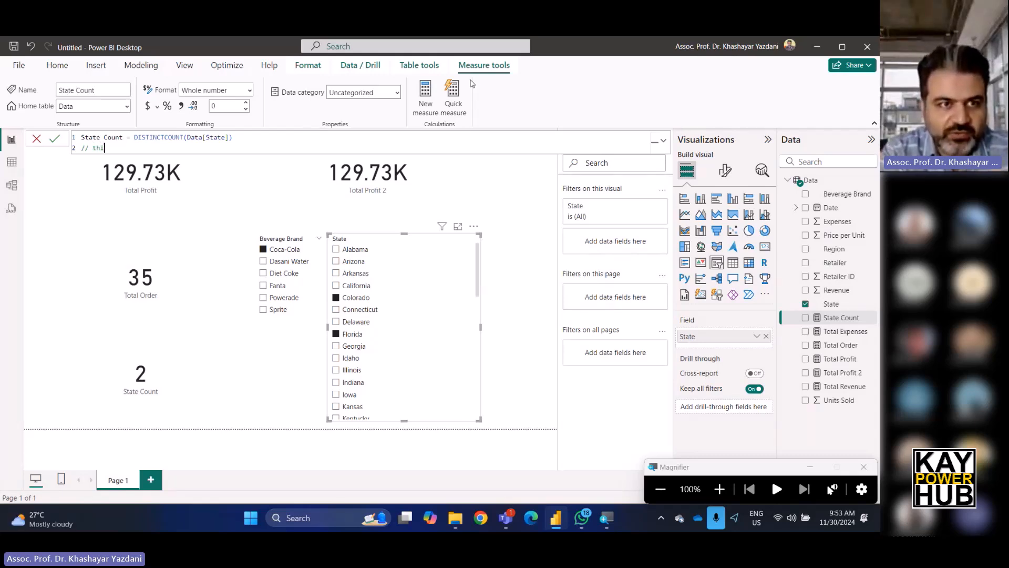
{"action": "type", "text": "s d"}
{"action": "key", "text": "BackSpace"}
{"action": "type", "text": "DAX "}
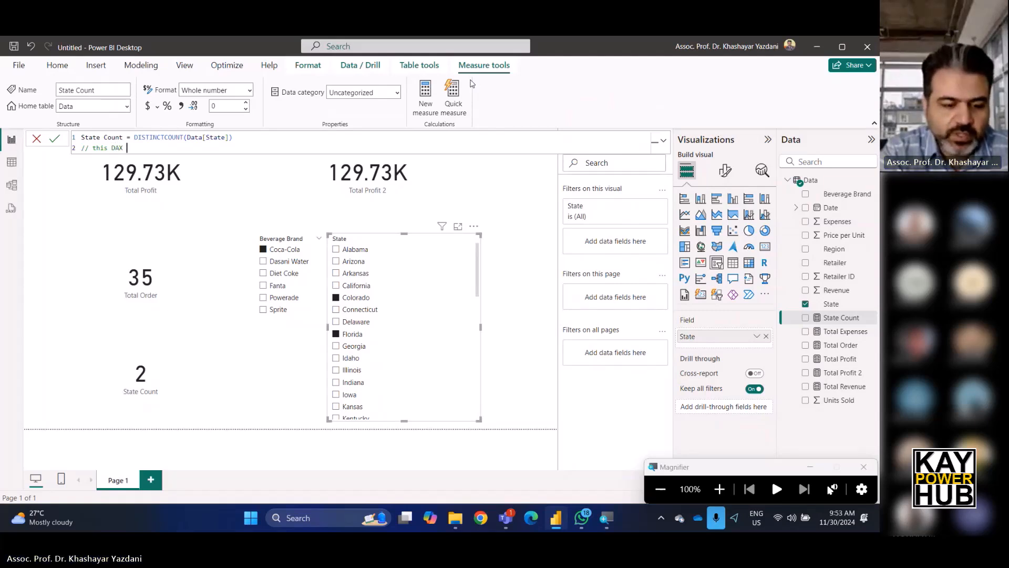
{"action": "type", "text": " is"}
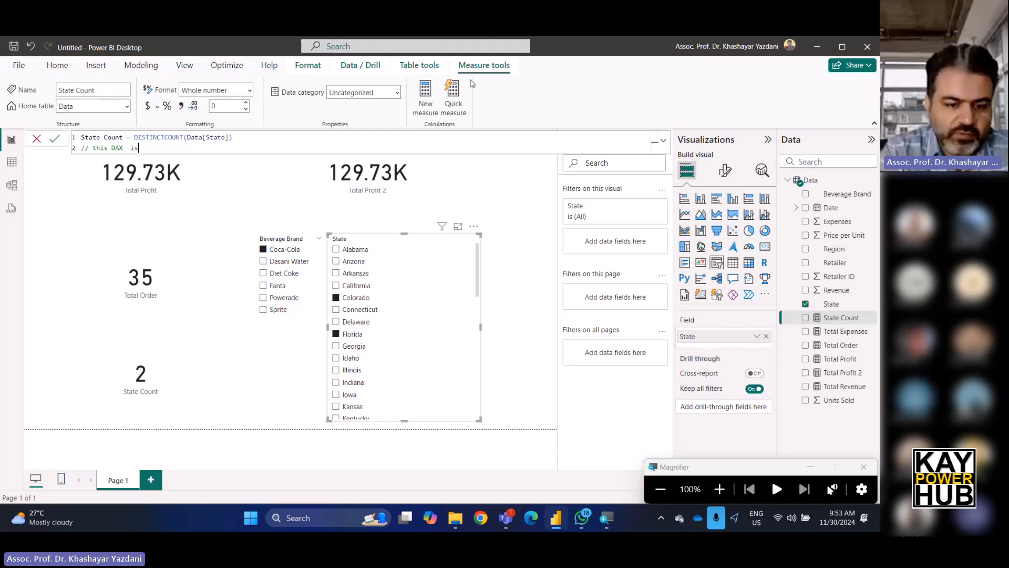
{"action": "type", "text": " for cal"}
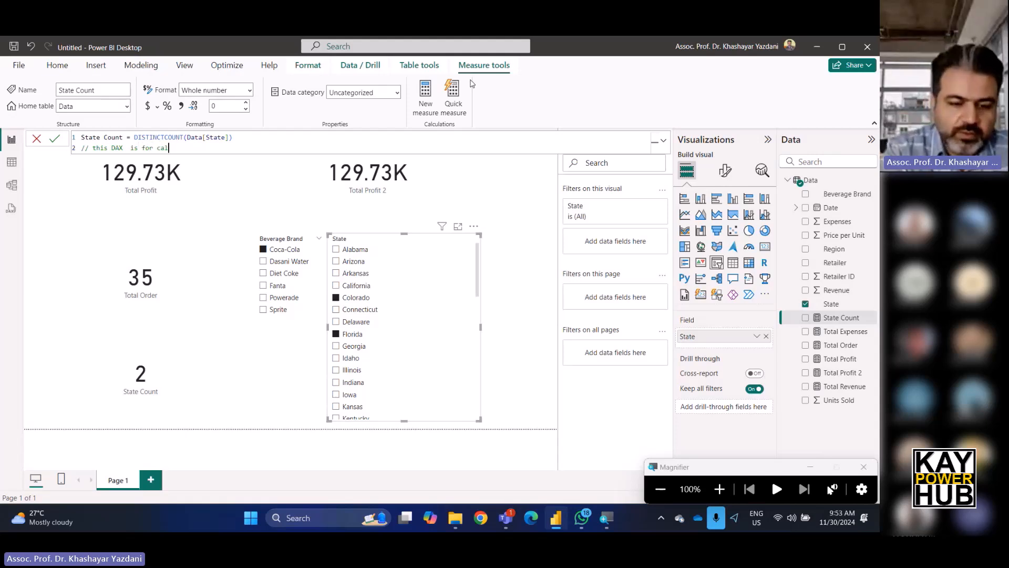
{"action": "type", "text": "culation of to"}
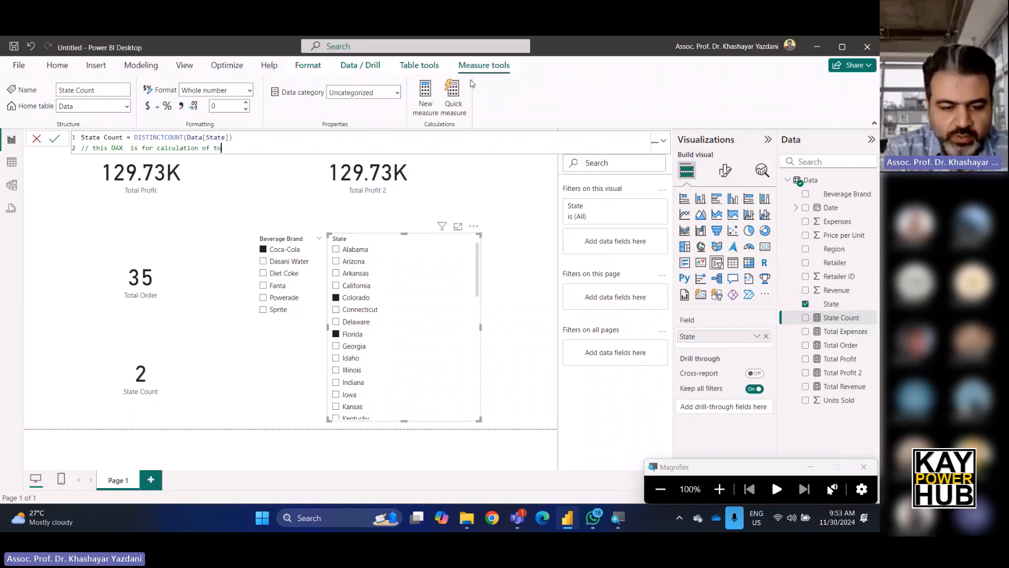
{"action": "type", "text": "tal number of state"}
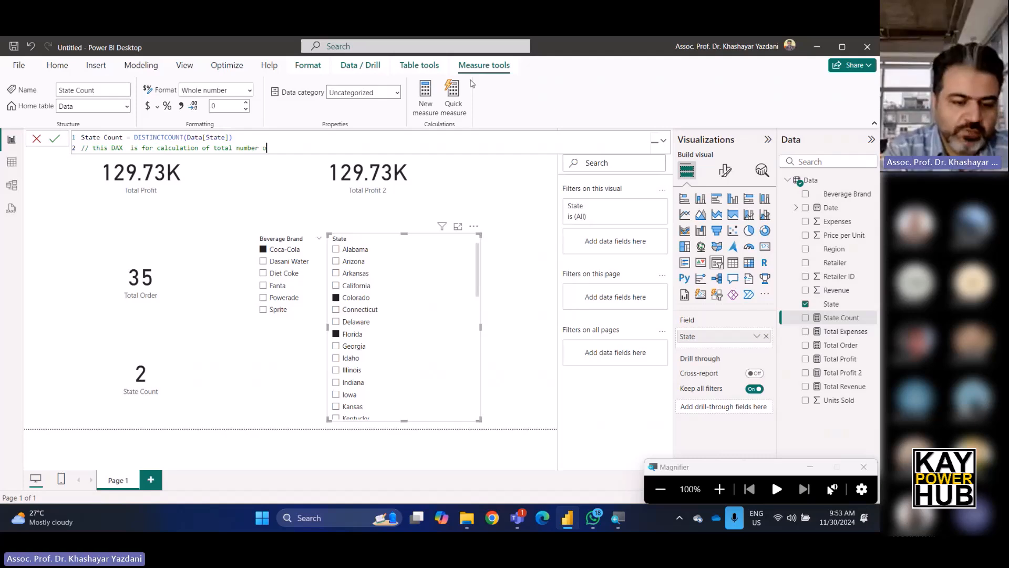
{"action": "type", "text": "s"}
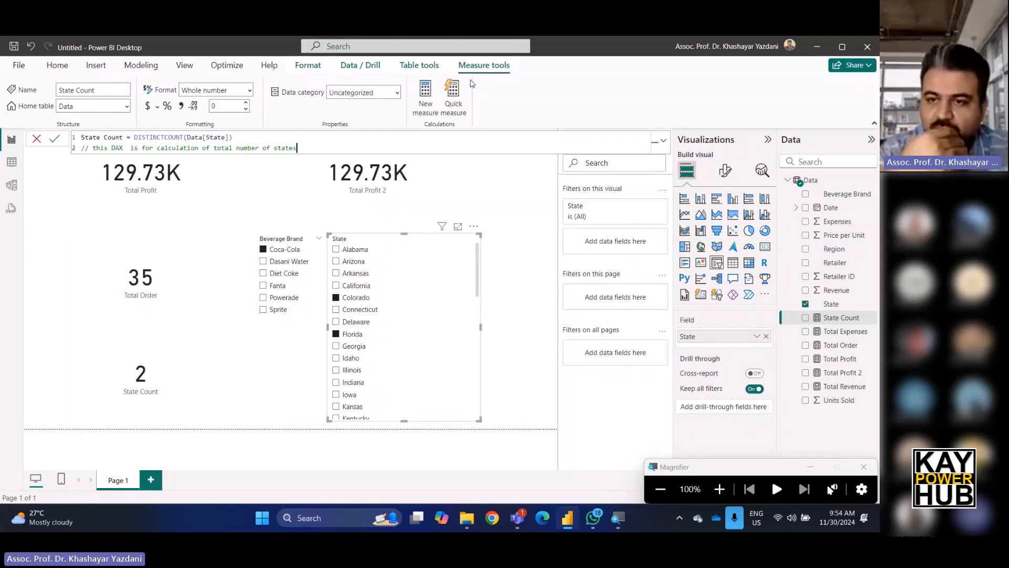
{"action": "key", "text": "Return"}
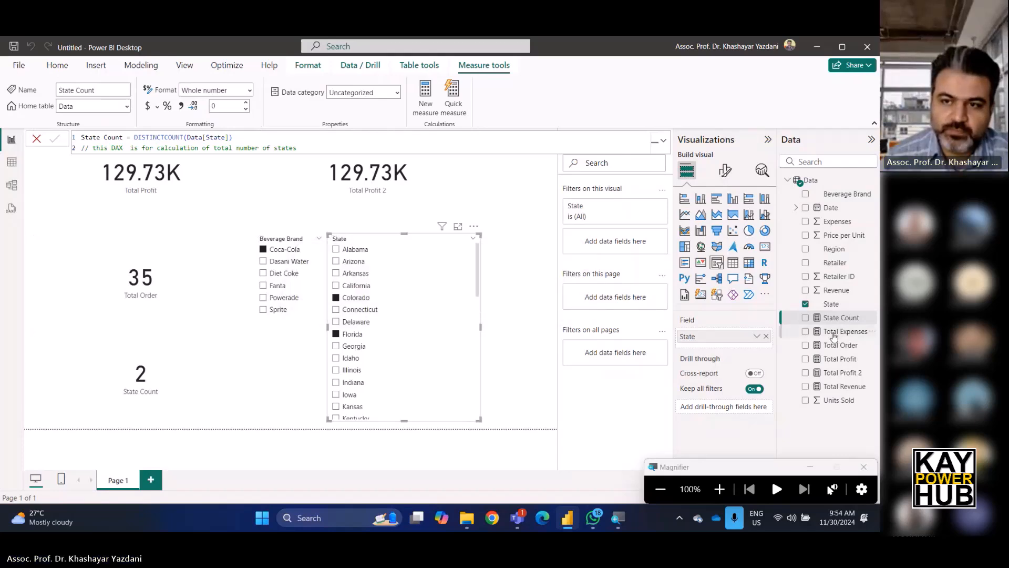
{"action": "left_click", "coordinate": [834, 334]}
{"action": "left_click", "coordinate": [833, 319]}
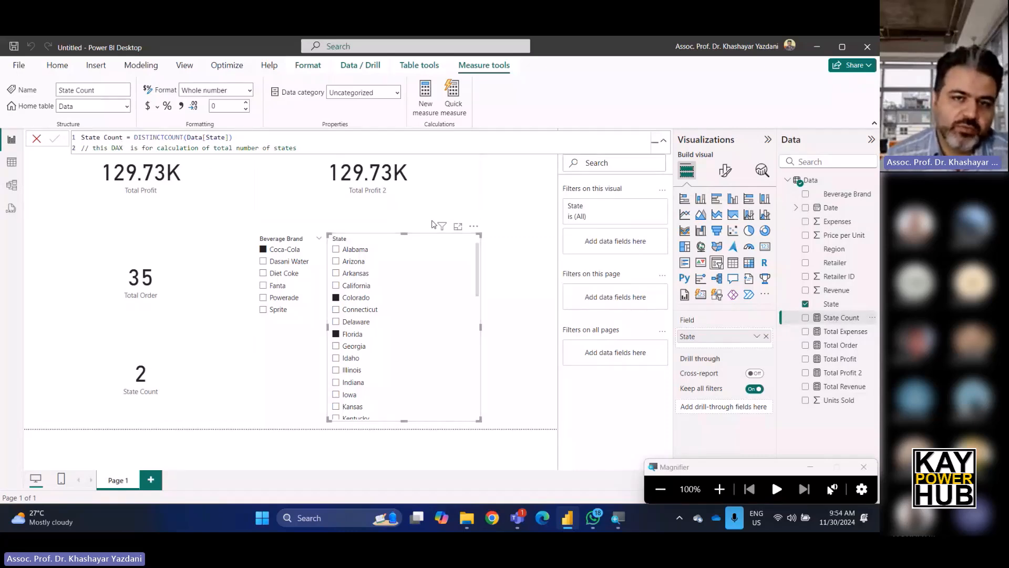
{"action": "left_click", "coordinate": [528, 212]}
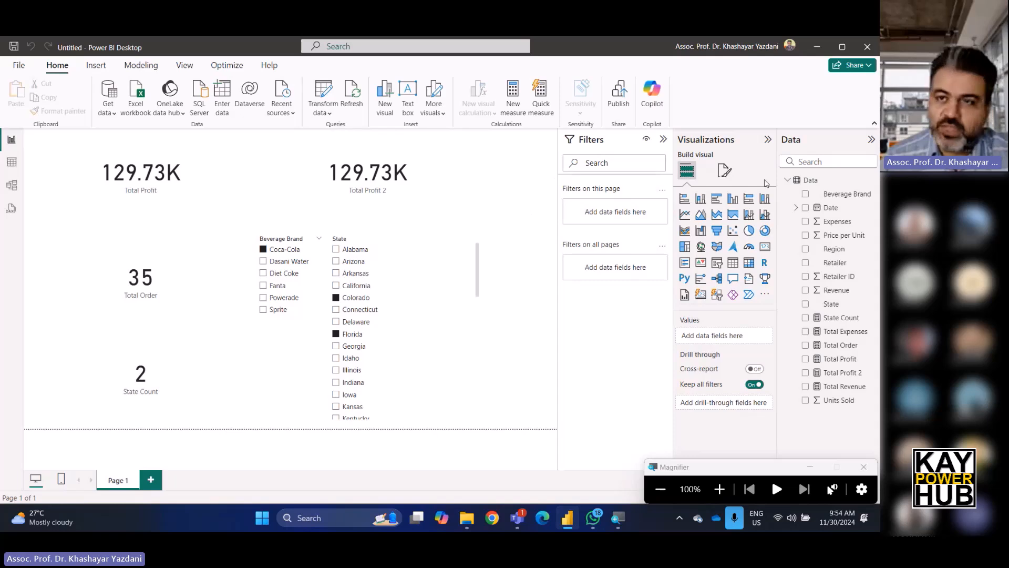
{"action": "left_click", "coordinate": [842, 319]}
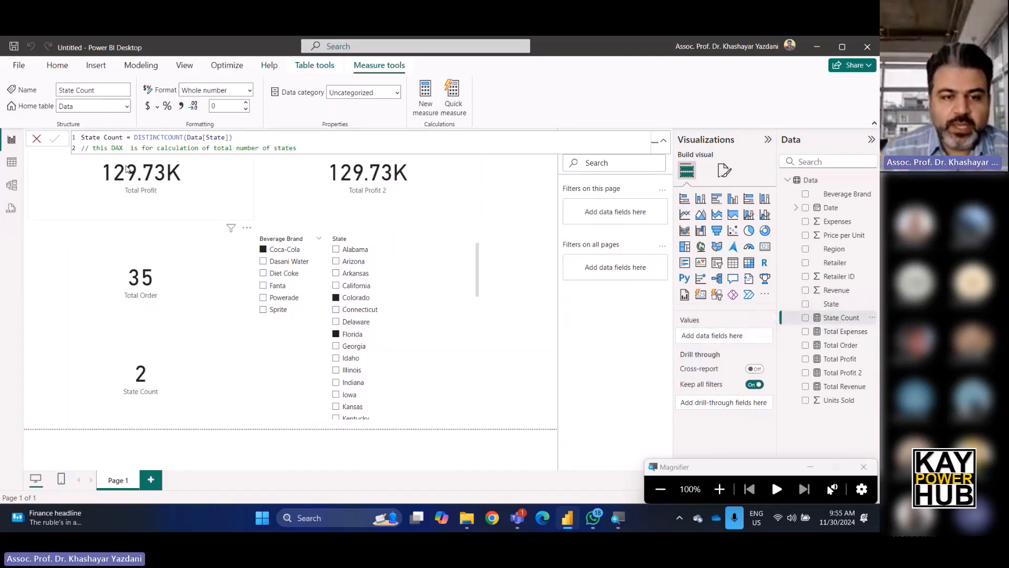
Add a new report page and insert a wide text box at its upper left.
{"action": "left_click", "coordinate": [150, 478]}
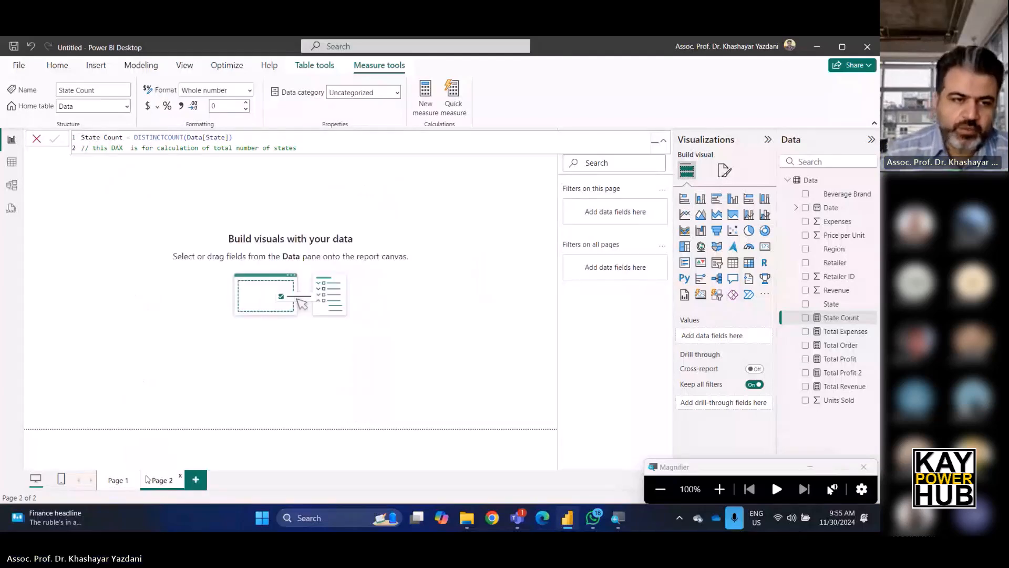
{"action": "left_click", "coordinate": [263, 181]}
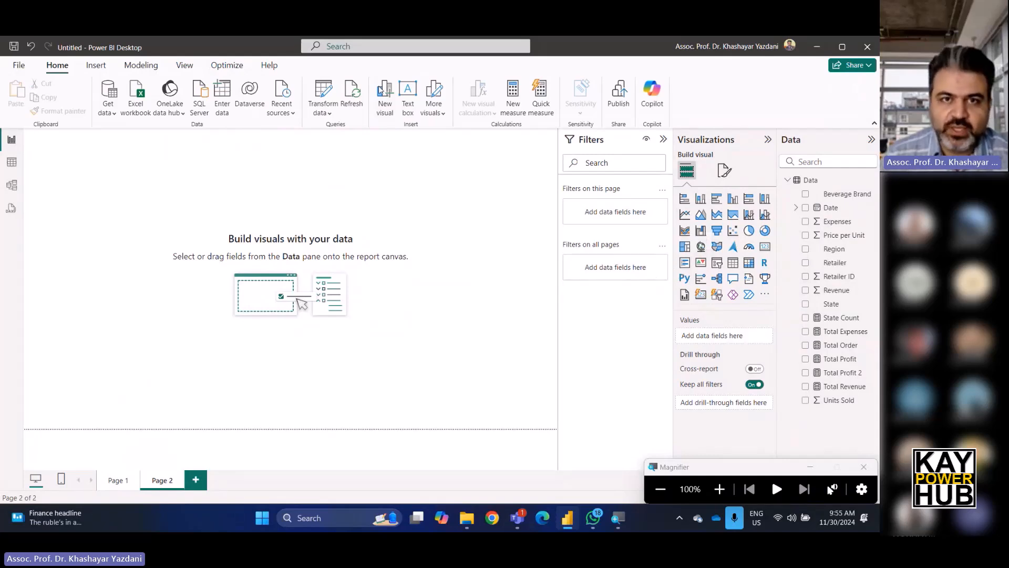
{"action": "left_click", "coordinate": [408, 94]}
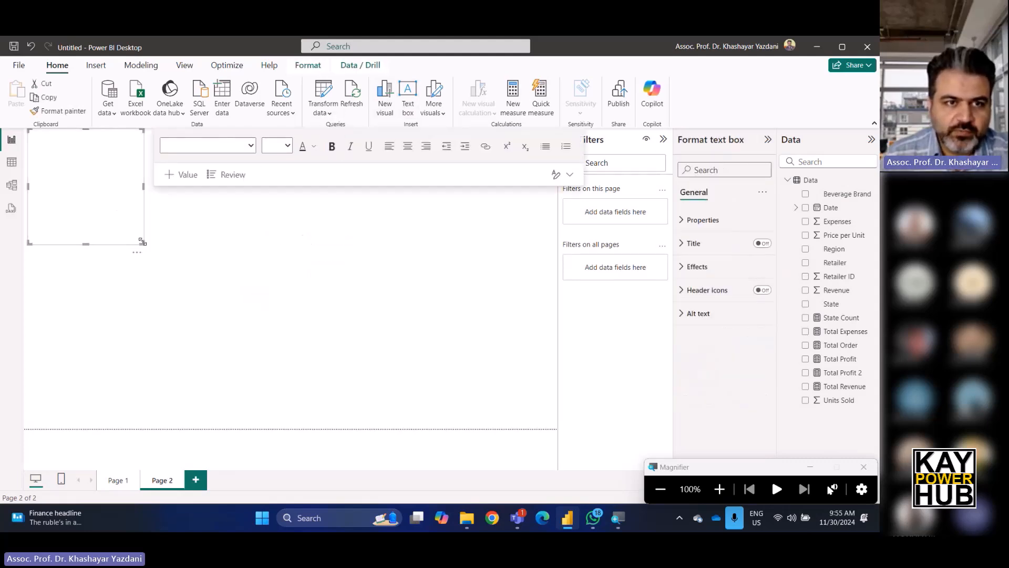
{"action": "left_click_drag", "start_coordinate": [142, 242], "coordinate": [526, 348]}
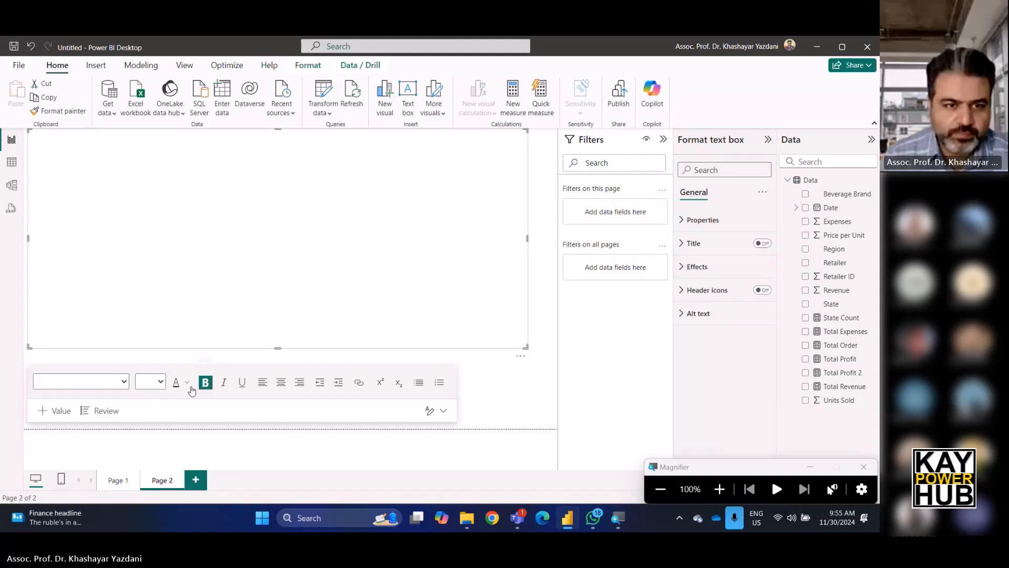
Write "Profit Margin = Total Profit / Total Revenue" in the text box at font size 42.
{"action": "left_click", "coordinate": [114, 215]}
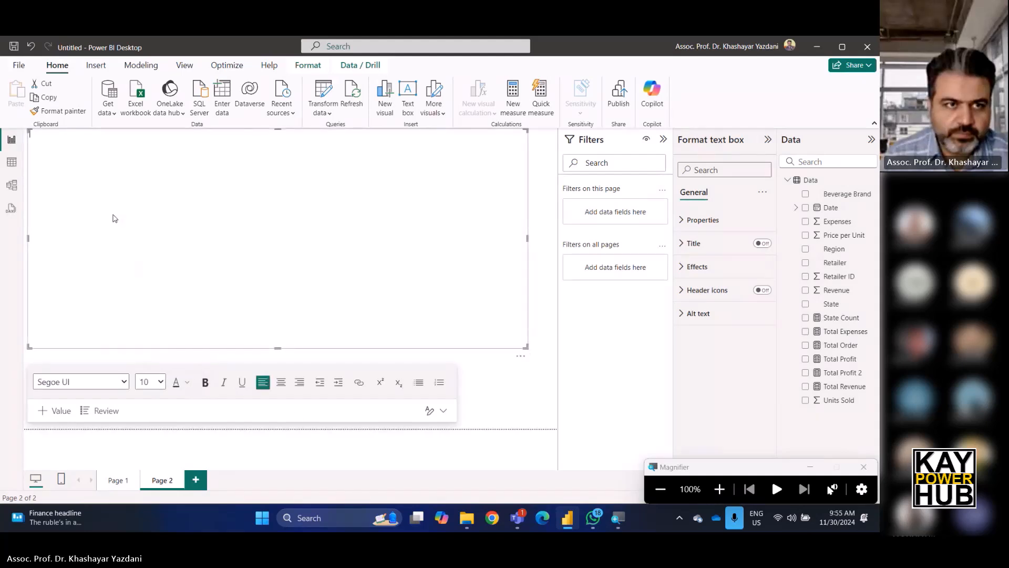
{"action": "left_click", "coordinate": [162, 386]}
{"action": "left_click", "coordinate": [148, 300]}
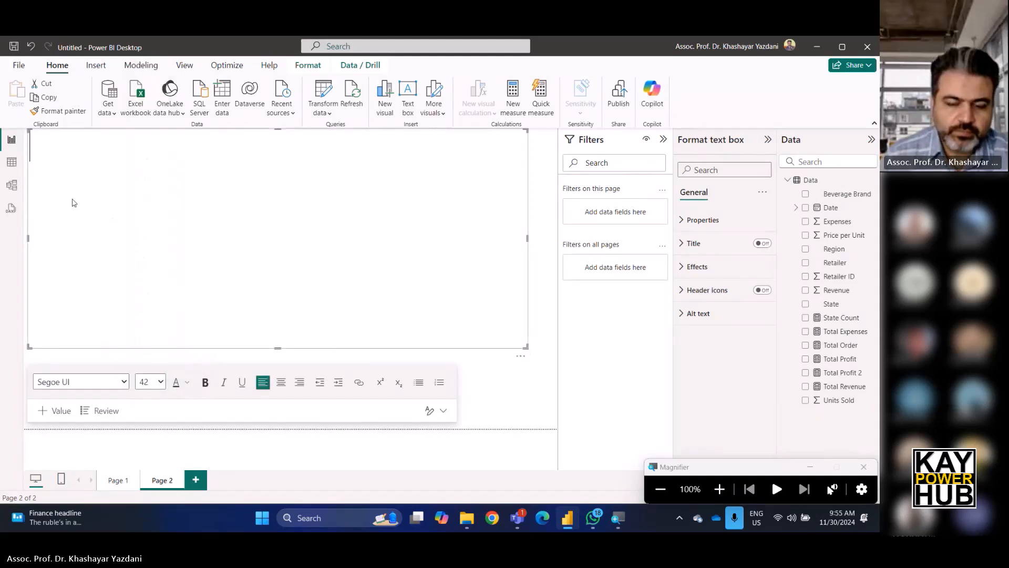
{"action": "type", "text": "Profi"}
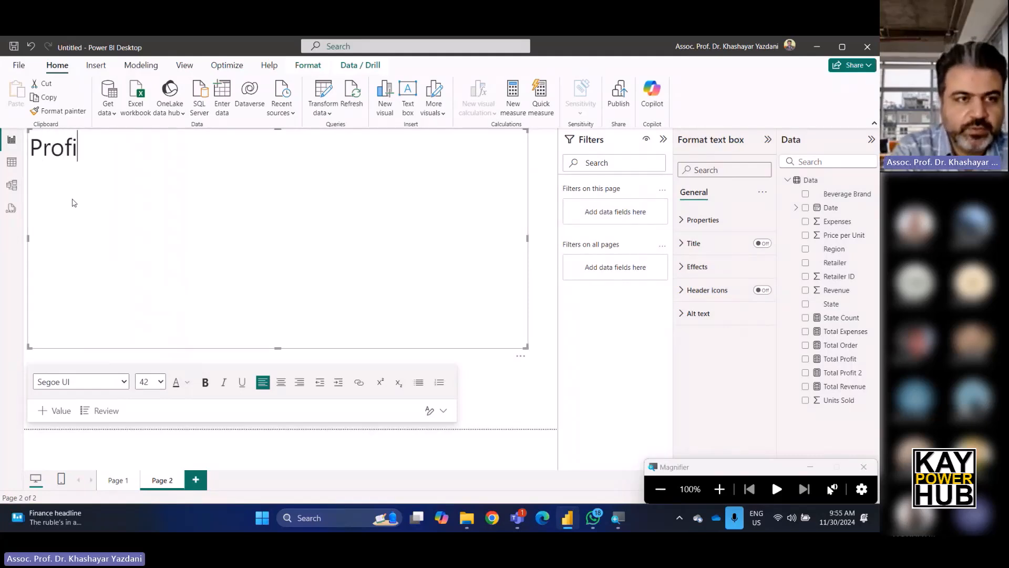
{"action": "type", "text": "t Margi"}
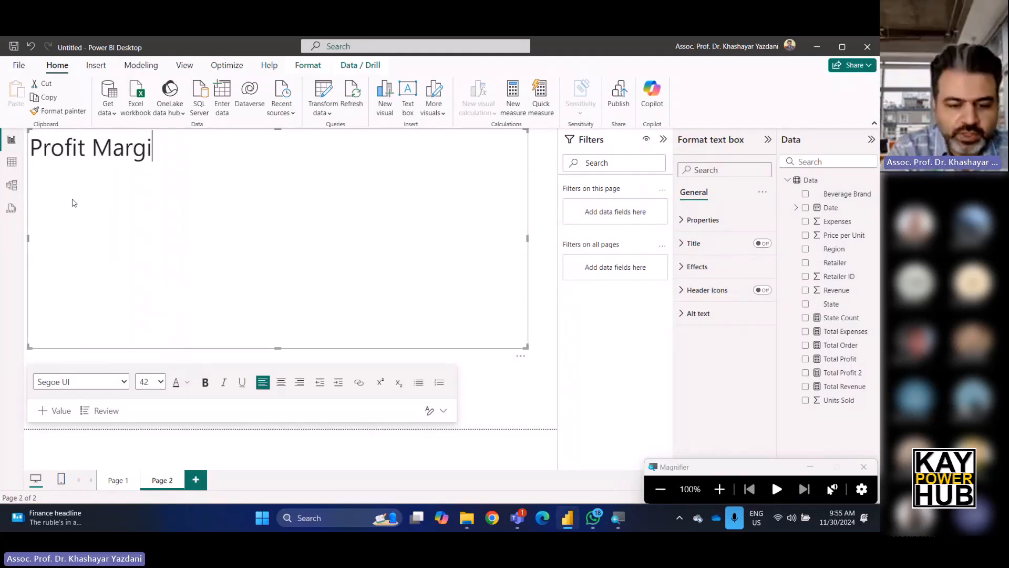
{"action": "type", "text": "n ="}
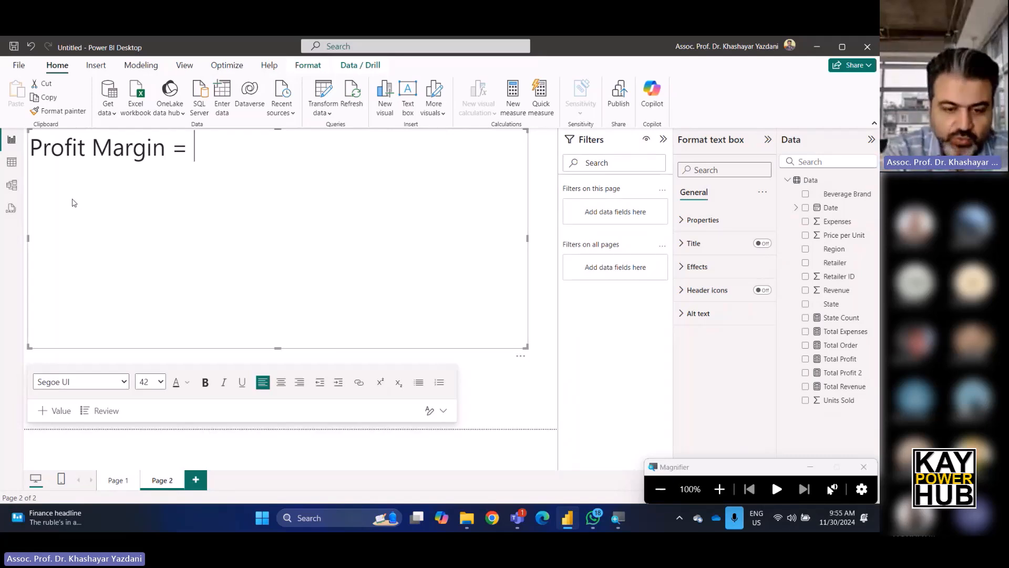
{"action": "type", "text": "To"}
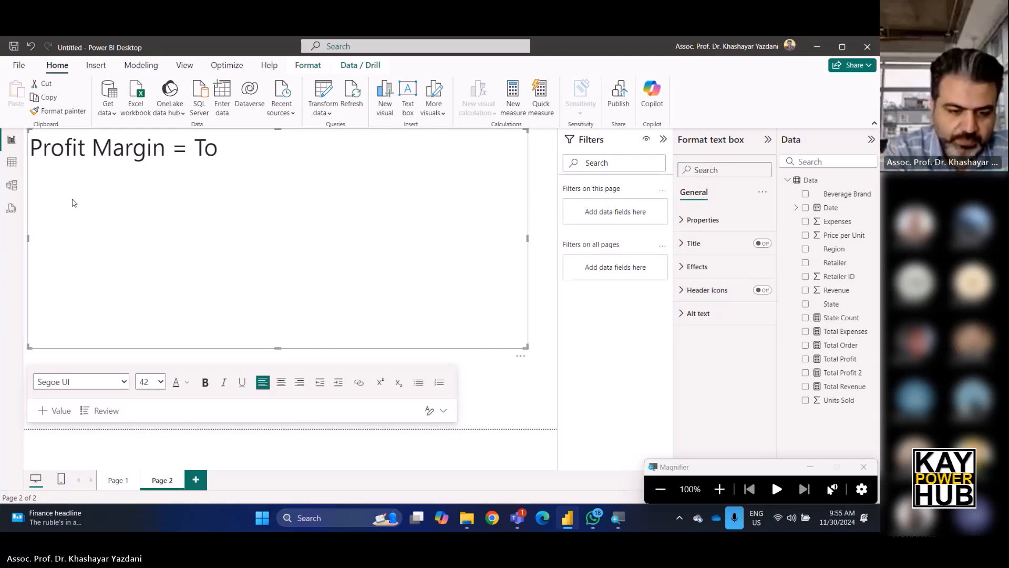
{"action": "type", "text": "tal Pr"}
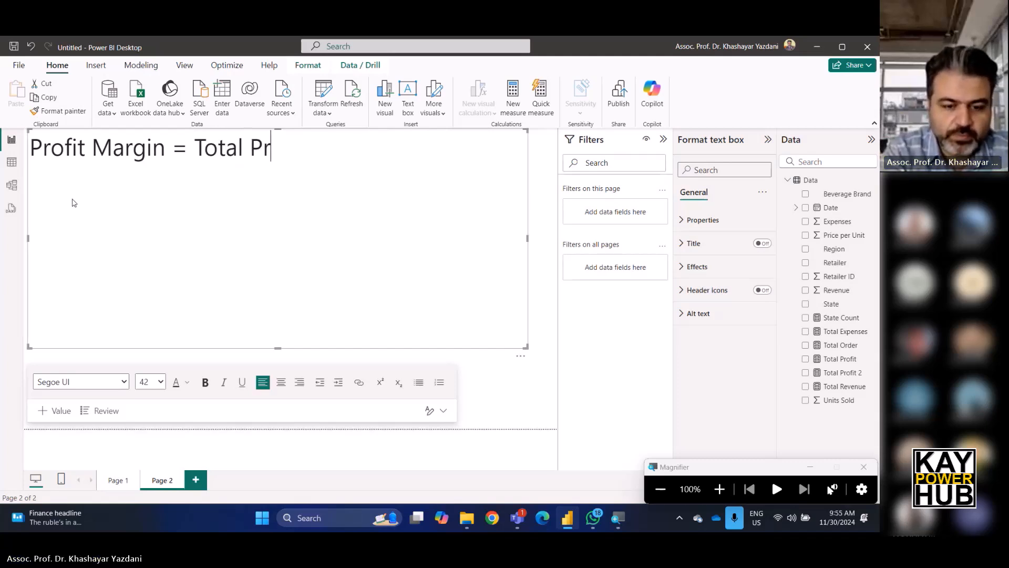
{"action": "type", "text": "ofit /"}
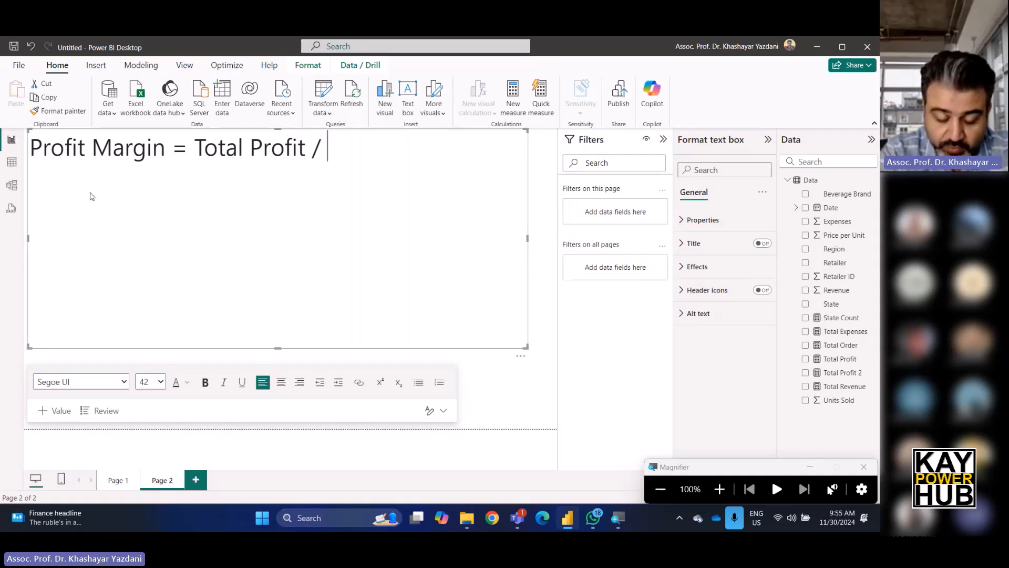
{"action": "type", "text": "Total "}
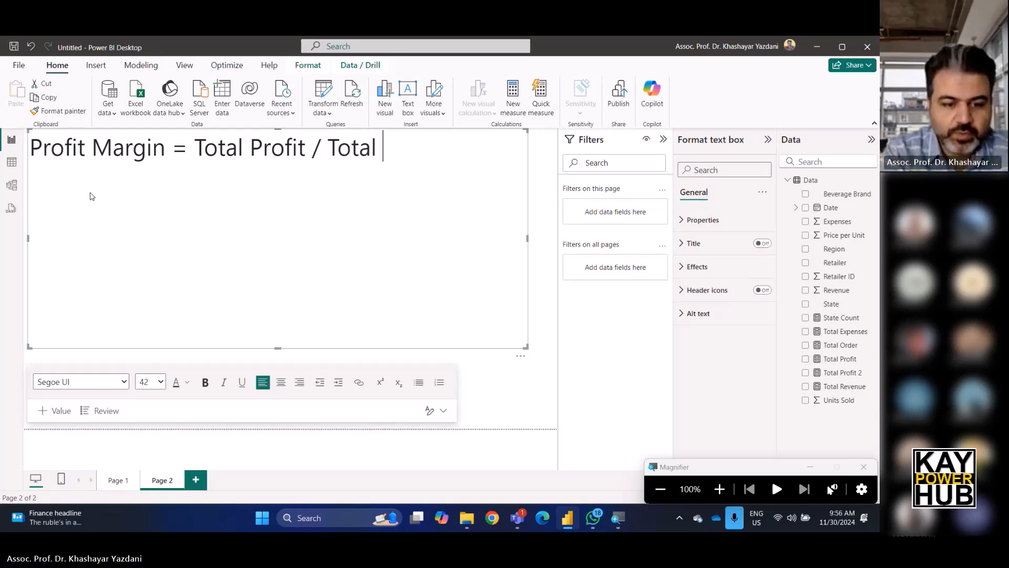
{"action": "type", "text": "Reven"}
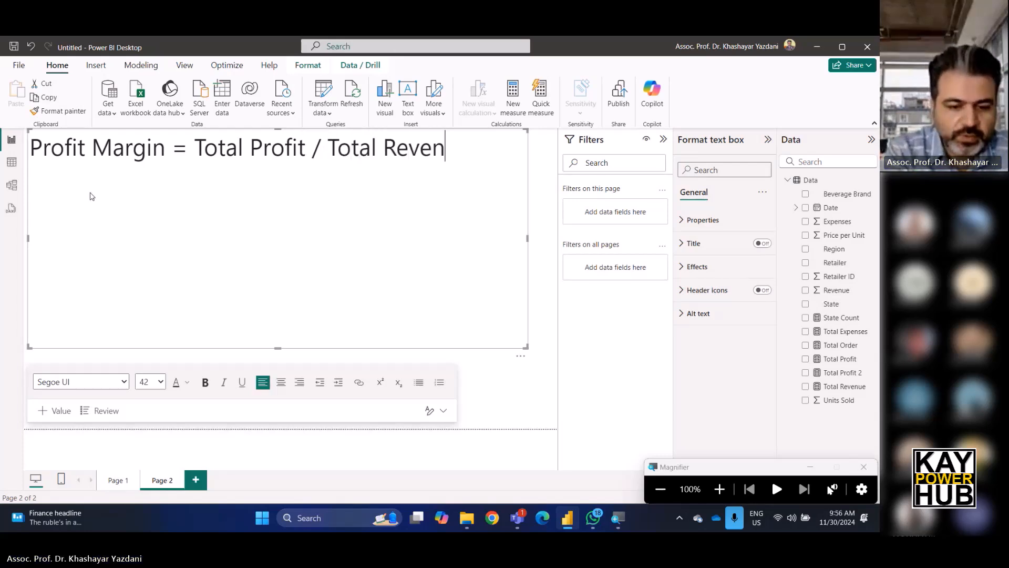
{"action": "type", "text": "ue"}
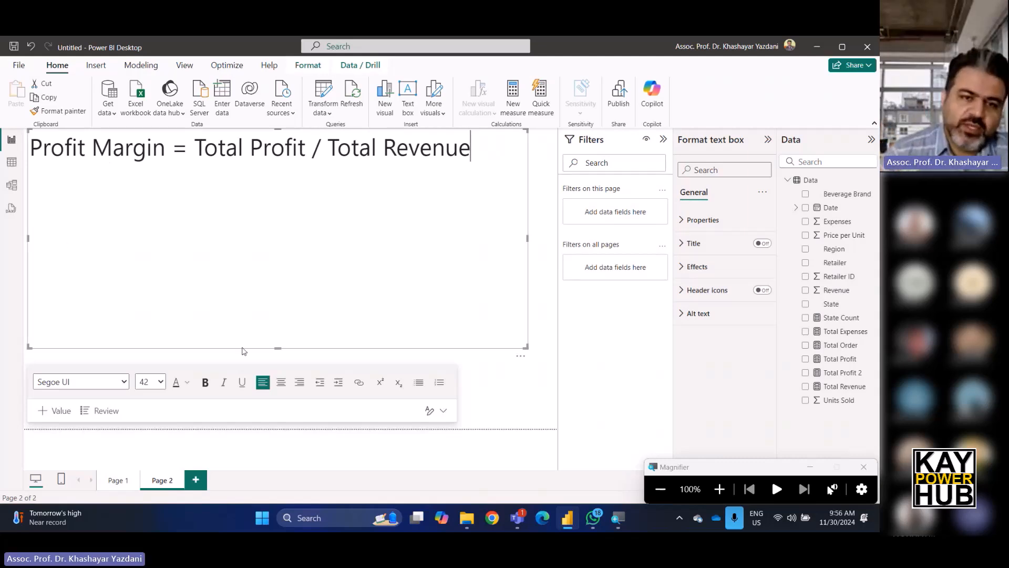
Shrink the text box's height to fit a single line of text.
{"action": "left_click_drag", "start_coordinate": [277, 347], "coordinate": [288, 171]}
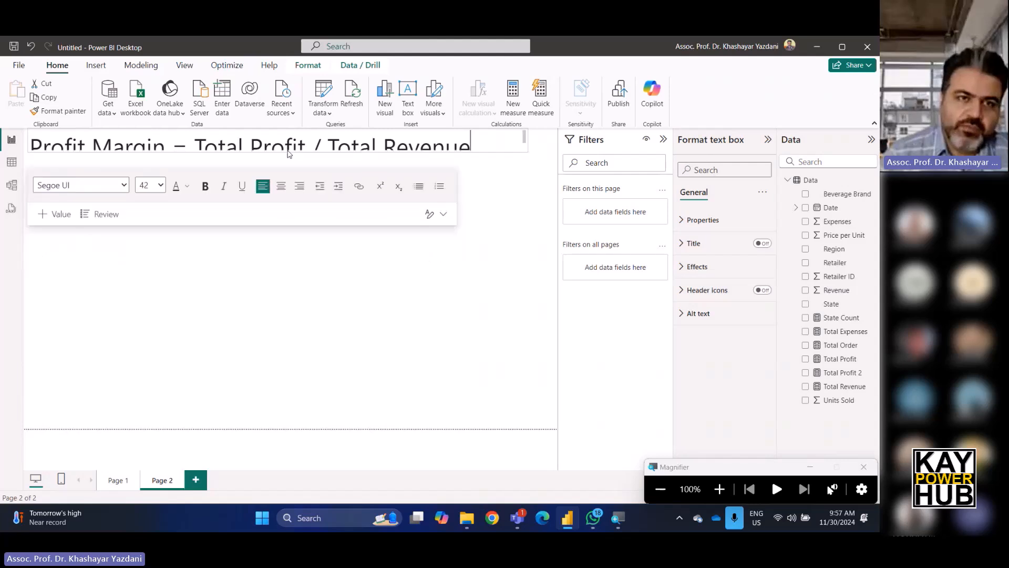
{"action": "left_click", "coordinate": [700, 113]}
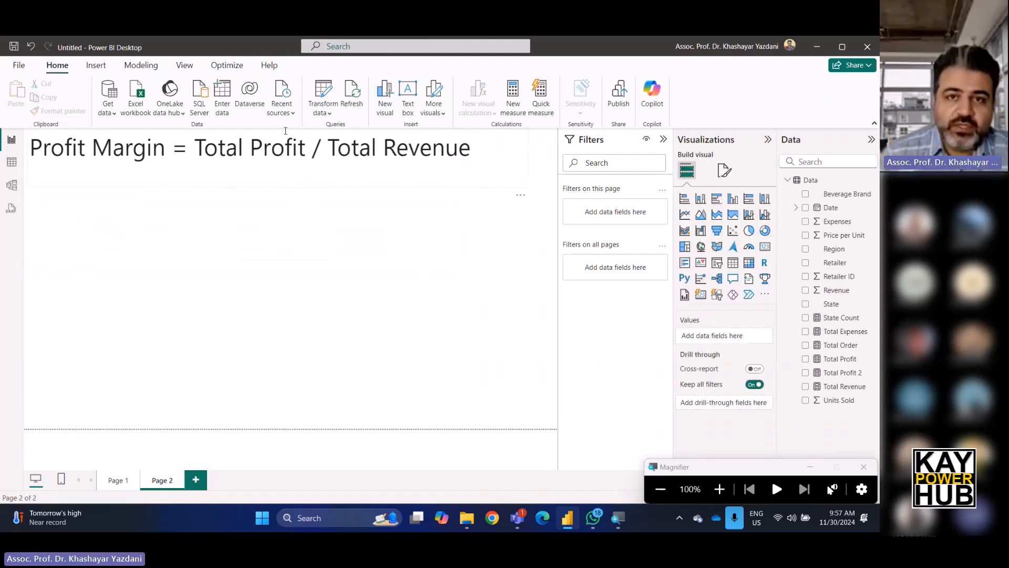
Create a new measure named Profit Margin with the formula [Total Profit]/[Total Revenue].
{"action": "left_click", "coordinate": [512, 97]}
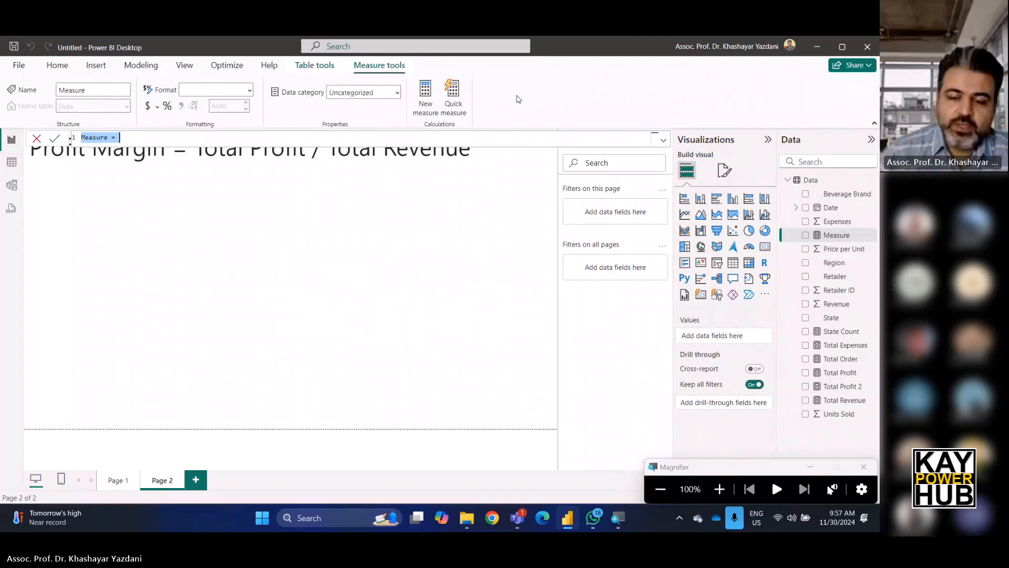
{"action": "type", "text": "Prof"}
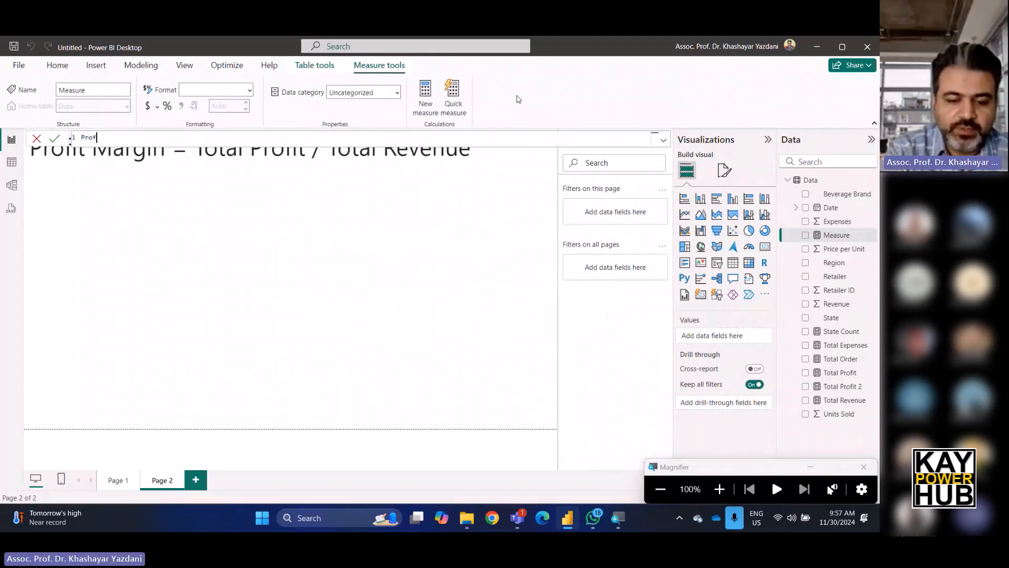
{"action": "type", "text": "it Mart"}
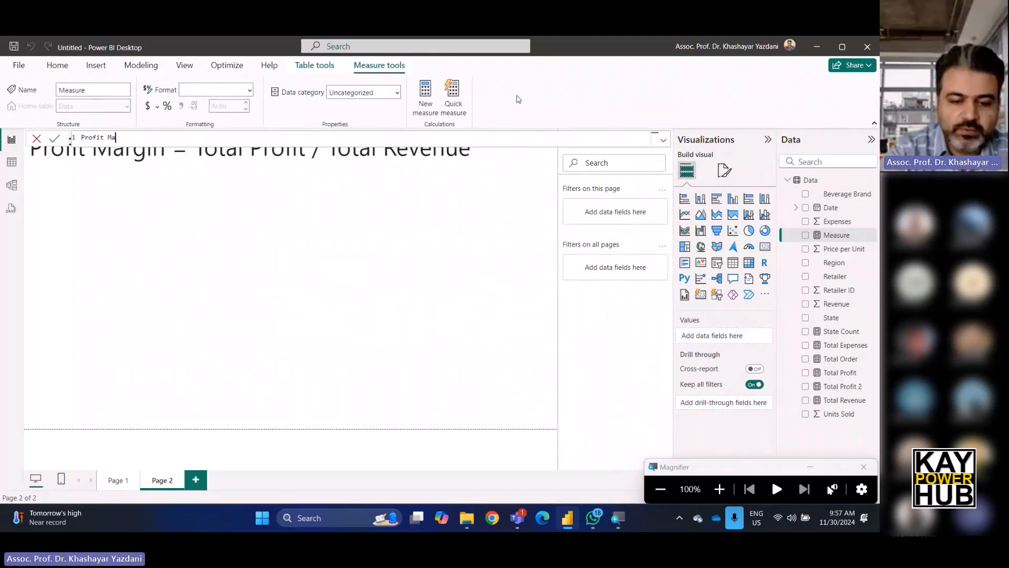
{"action": "key", "text": "BackSpace"}
{"action": "key", "text": "BackSpace"}
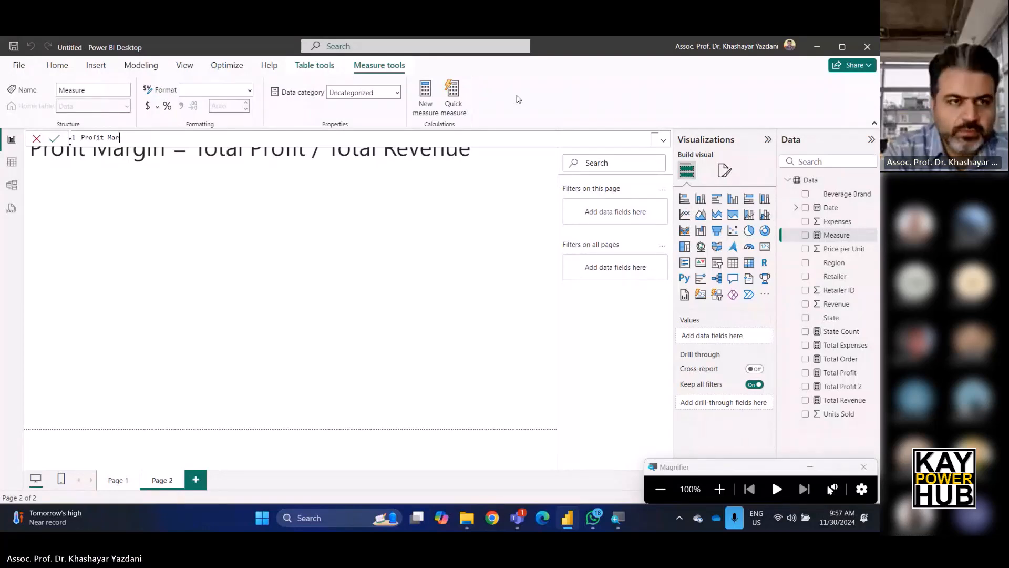
{"action": "type", "text": "gin = "}
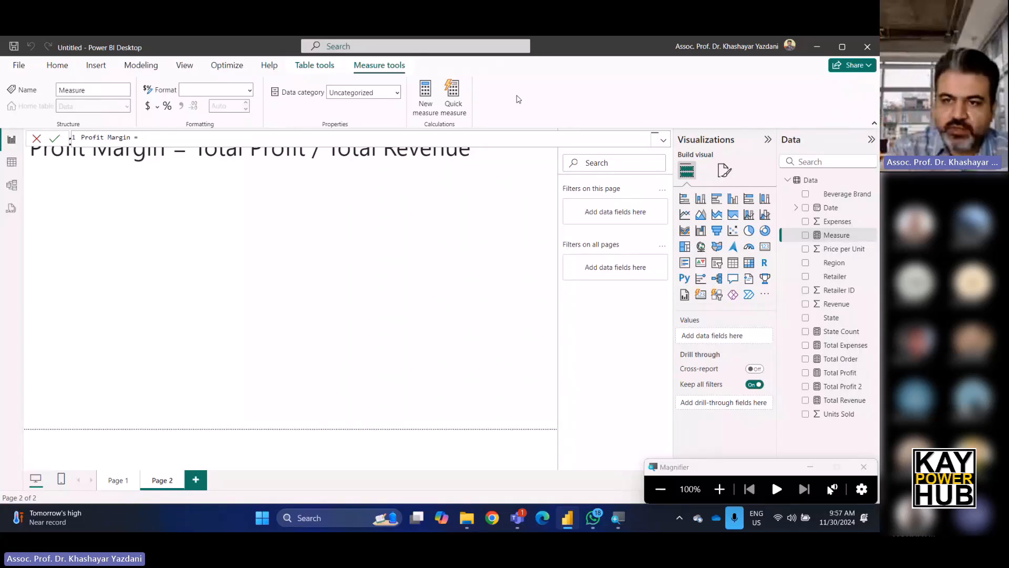
{"action": "type", "text": "data"}
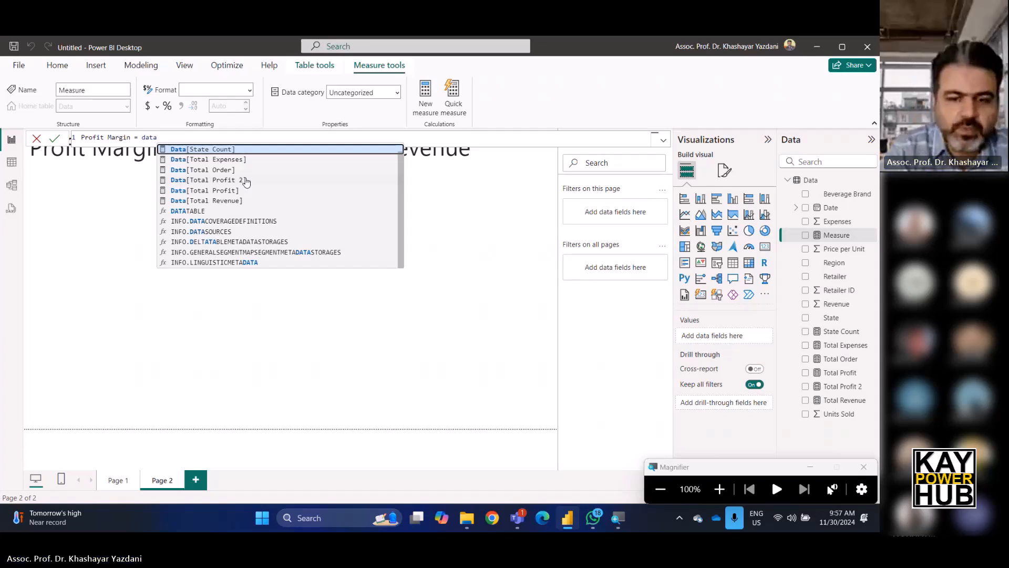
{"action": "key", "text": "BackSpace"}
{"action": "key", "text": "BackSpace"}
{"action": "key", "text": "BackSpace"}
{"action": "key", "text": "BackSpace"}
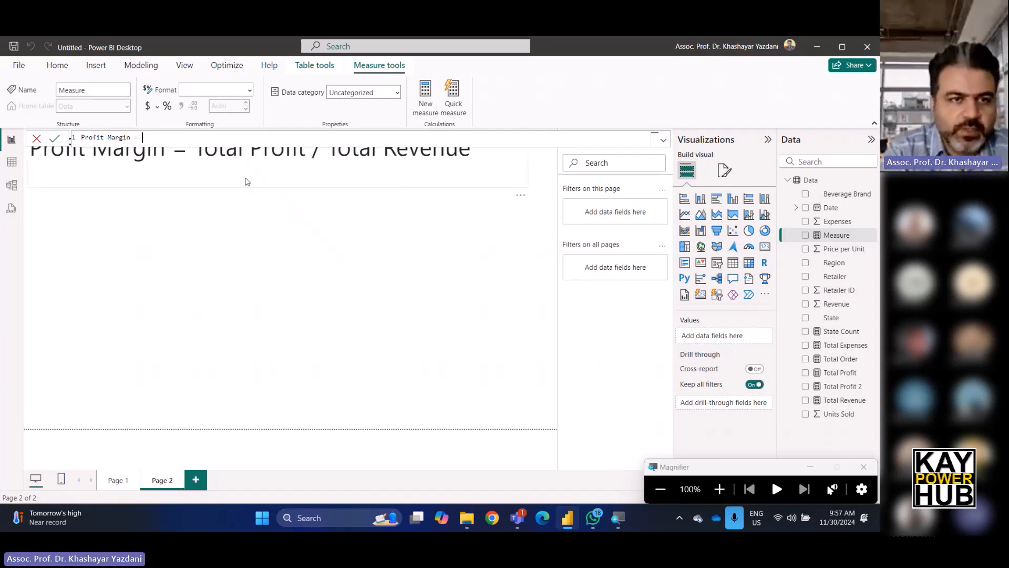
{"action": "type", "text": "ta"}
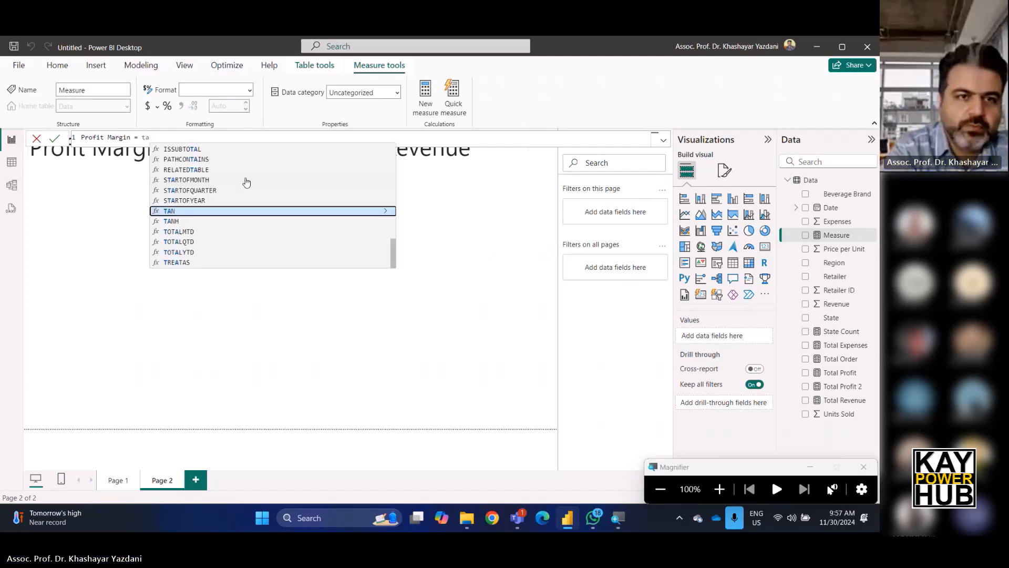
{"action": "type", "text": "ta"}
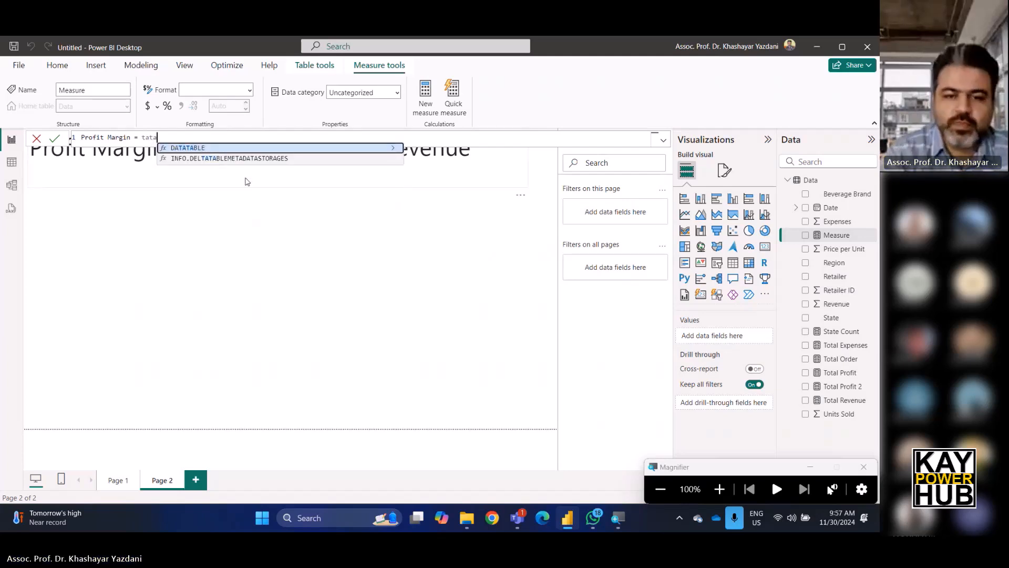
{"action": "key", "text": "BackSpace"}
{"action": "key", "text": "BackSpace"}
{"action": "key", "text": "BackSpace"}
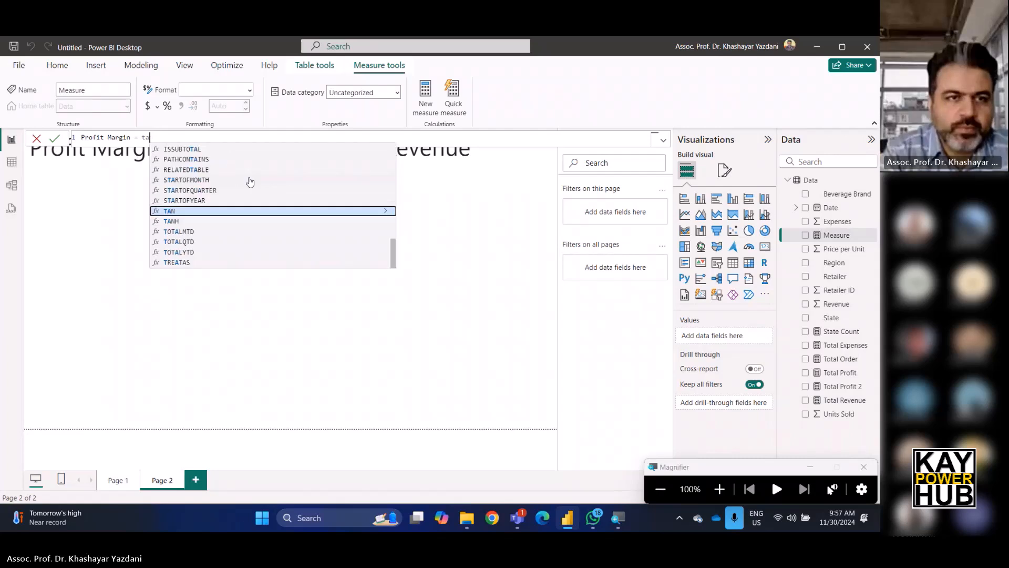
{"action": "type", "text": "ota"}
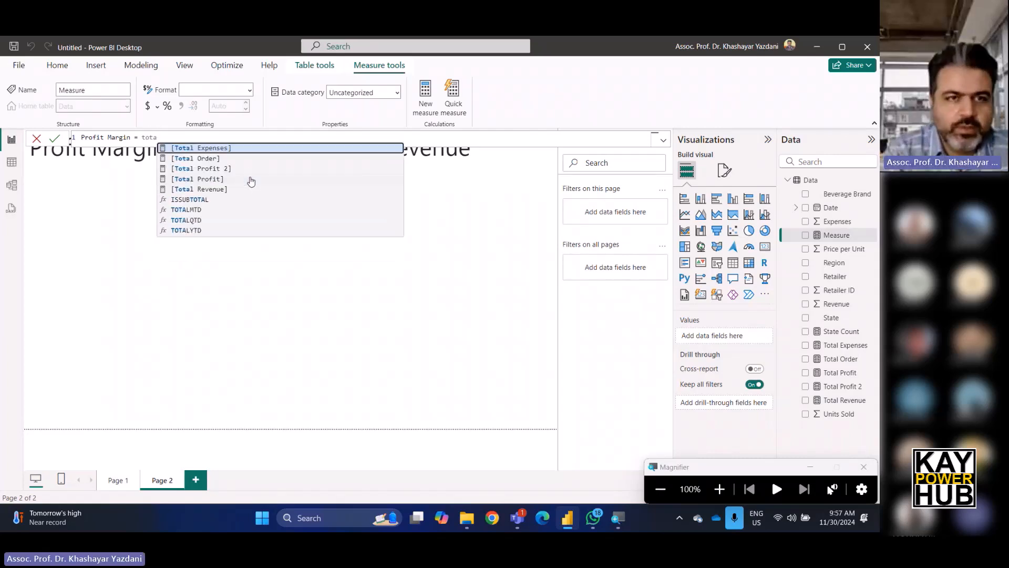
{"action": "left_click", "coordinate": [213, 179]}
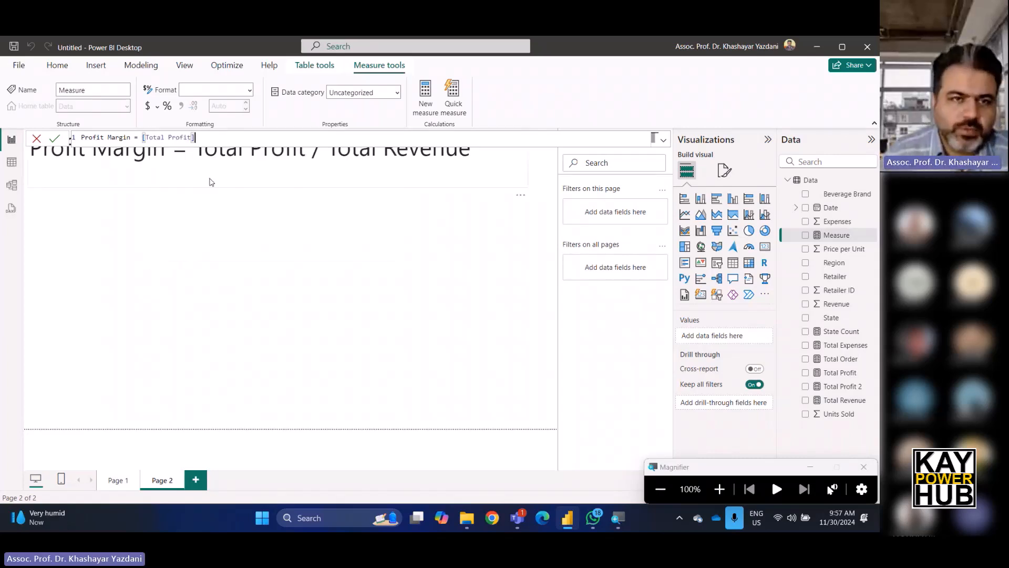
{"action": "type", "text": "/"}
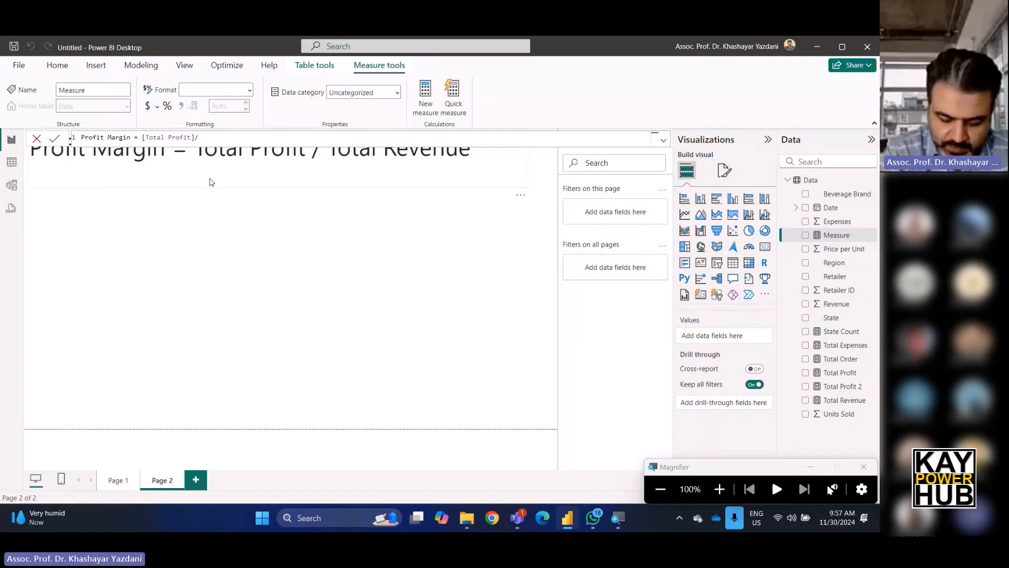
{"action": "type", "text": "tota"}
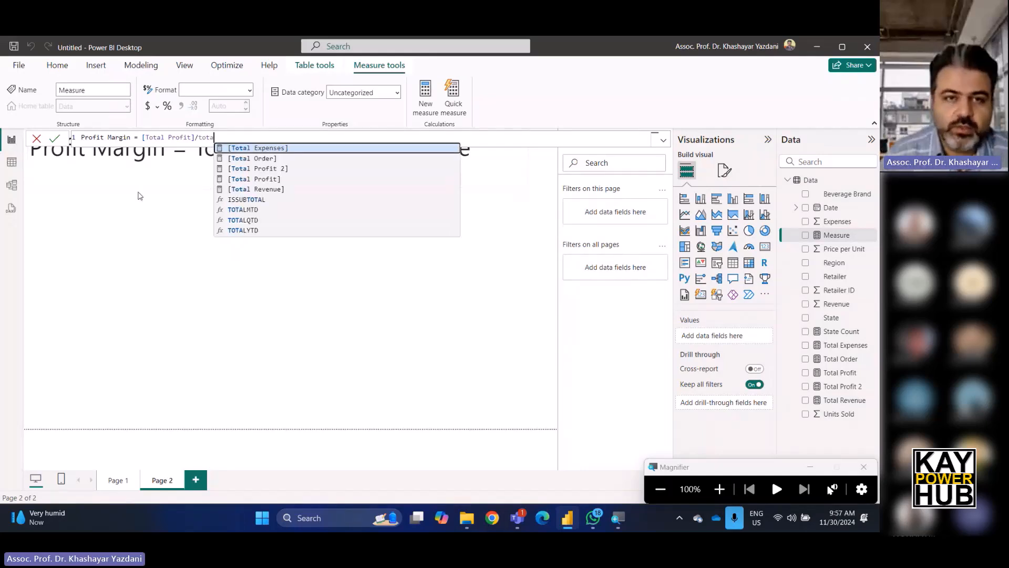
{"action": "double_click", "coordinate": [277, 189]}
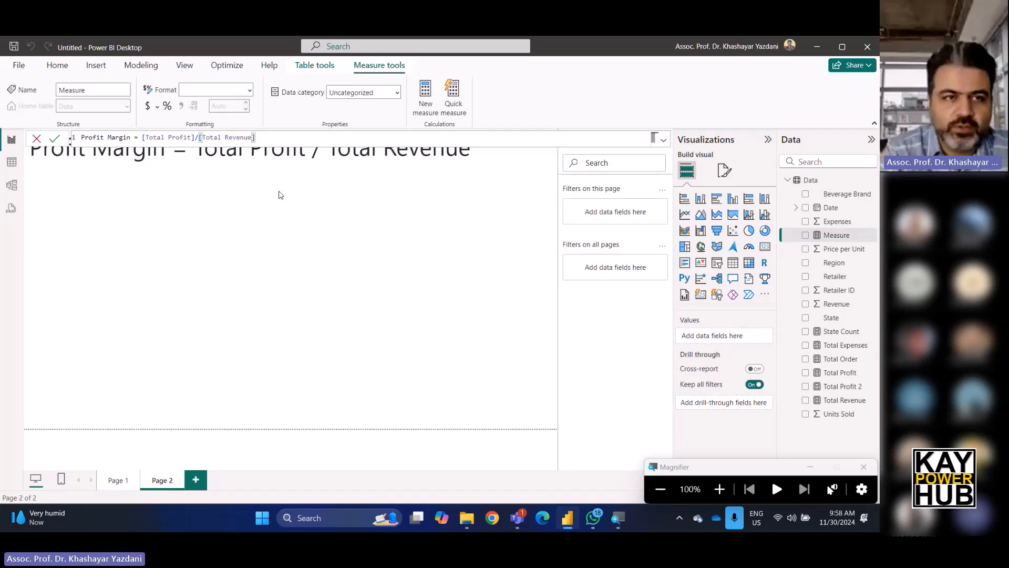
{"action": "key", "text": "Return"}
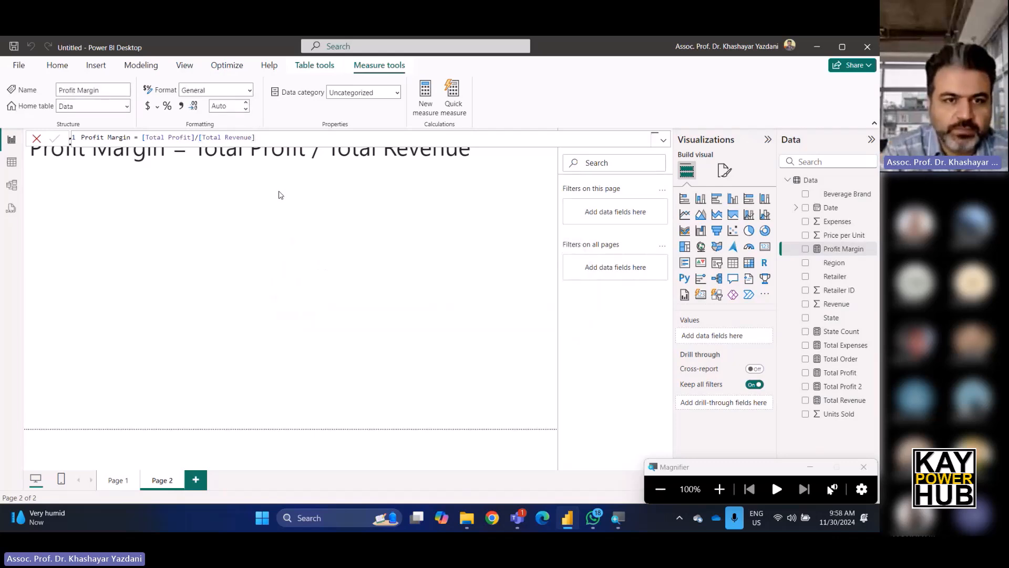
Add a card visual below the title, narrow it, and show Total Profit in it.
{"action": "left_click", "coordinate": [237, 227]}
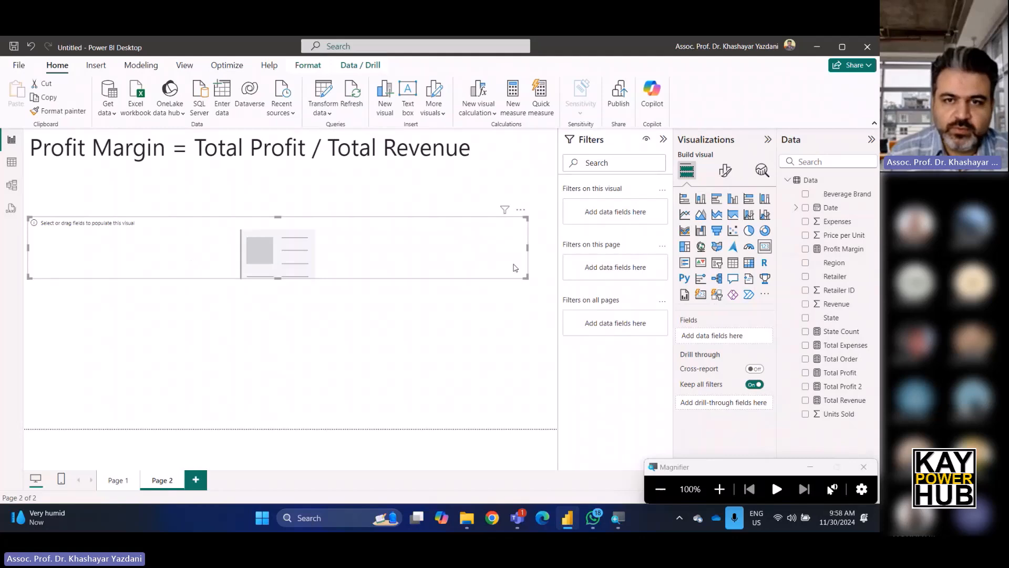
{"action": "left_click_drag", "start_coordinate": [528, 248], "coordinate": [179, 252]}
{"action": "left_click_drag", "start_coordinate": [850, 374], "coordinate": [717, 347]}
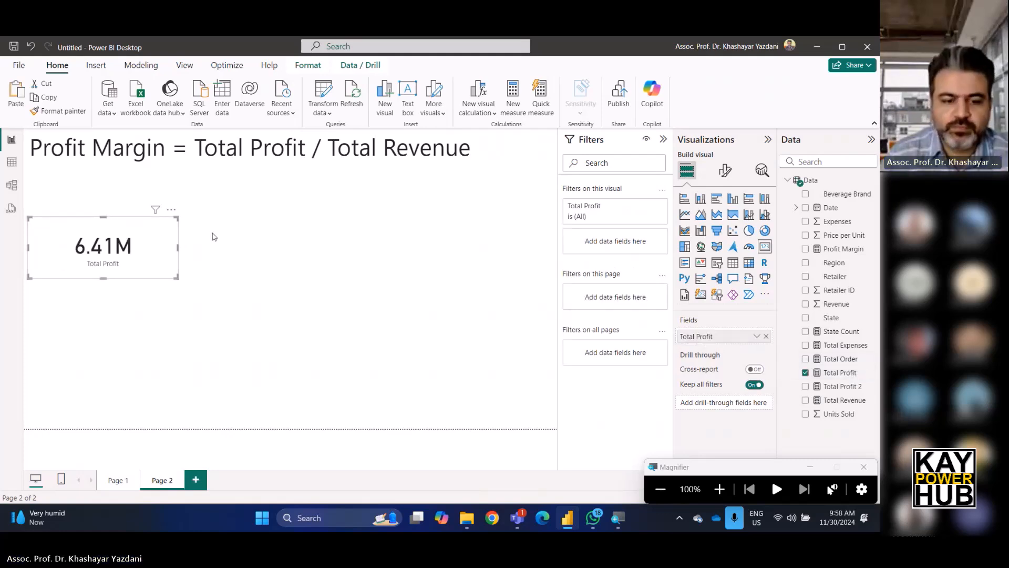
Paste a copy of the card beside the first one and switch its field to Total Expenses.
{"action": "key", "text": "ctrl+v"}
{"action": "left_click_drag", "start_coordinate": [168, 247], "coordinate": [311, 243]}
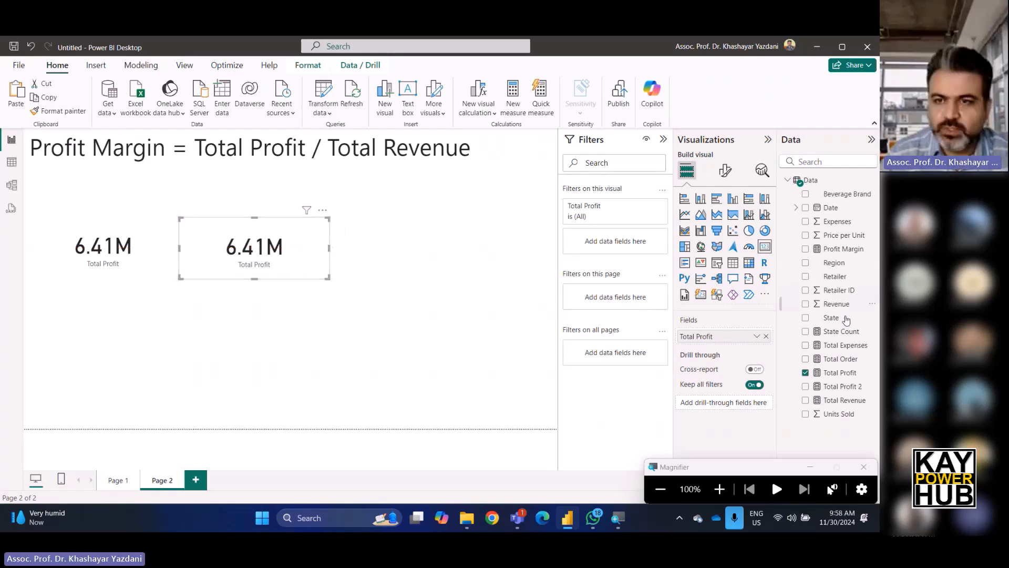
{"action": "left_click_drag", "start_coordinate": [848, 346], "coordinate": [744, 347]}
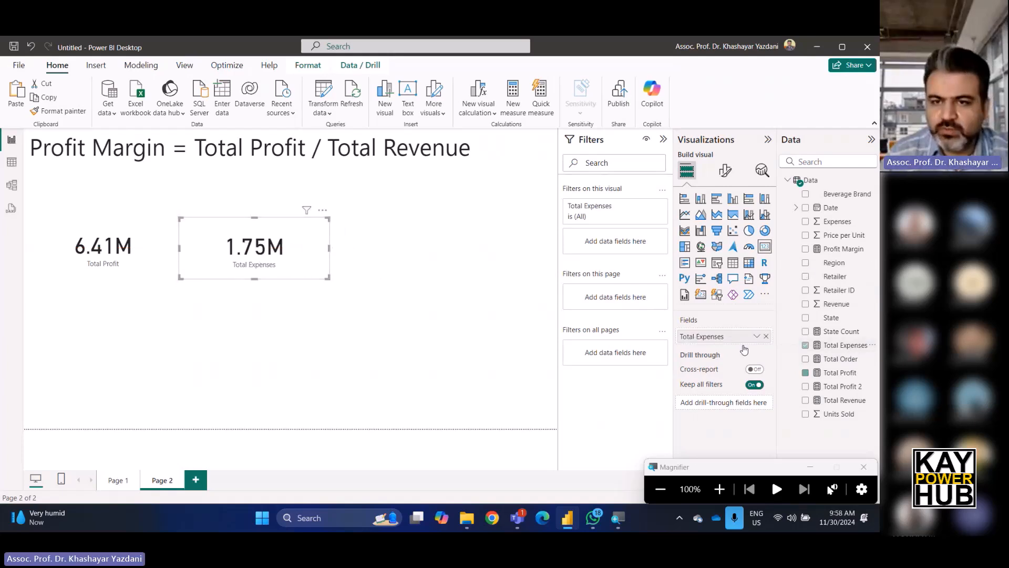
Paste a third card to the right and switch its field to Profit Margin.
{"action": "key", "text": "ctrl+v"}
{"action": "left_click_drag", "start_coordinate": [172, 253], "coordinate": [468, 260]}
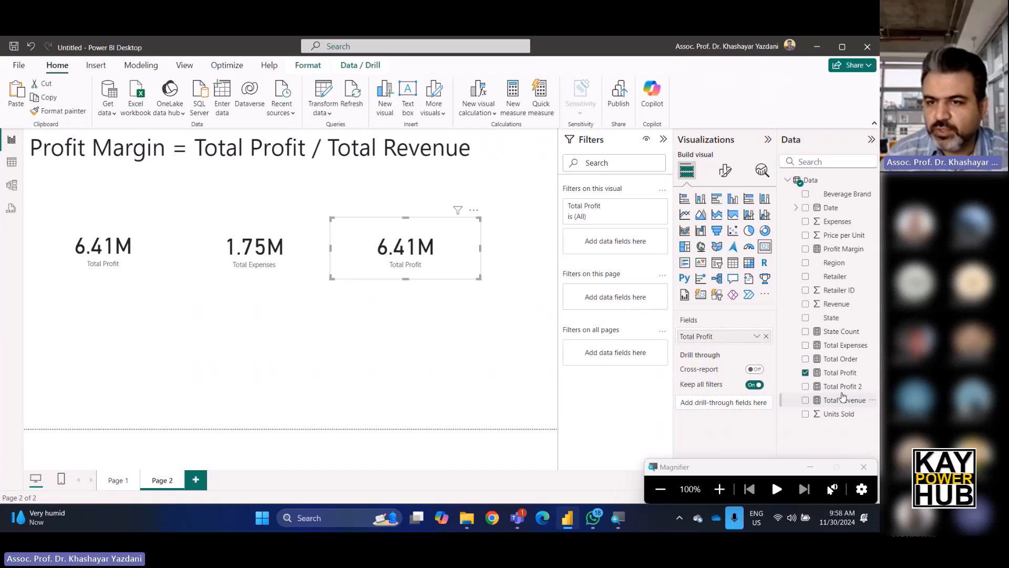
{"action": "left_click_drag", "start_coordinate": [841, 248], "coordinate": [699, 339]}
{"action": "left_click", "coordinate": [430, 361]}
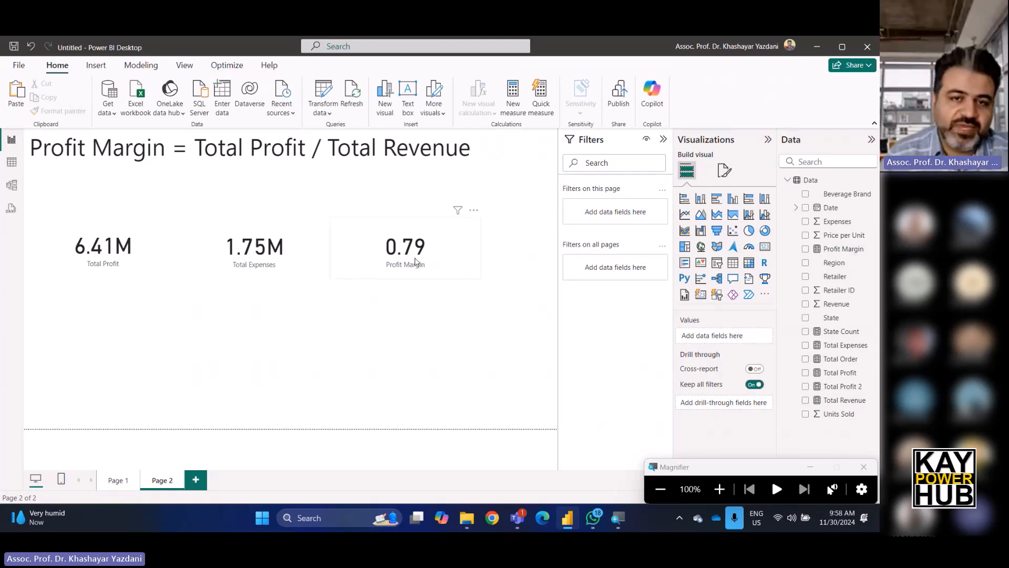
Edit the Profit Margin formula to ([Total Profit]/[Total Revenue])*100.
{"action": "left_click", "coordinate": [374, 260]}
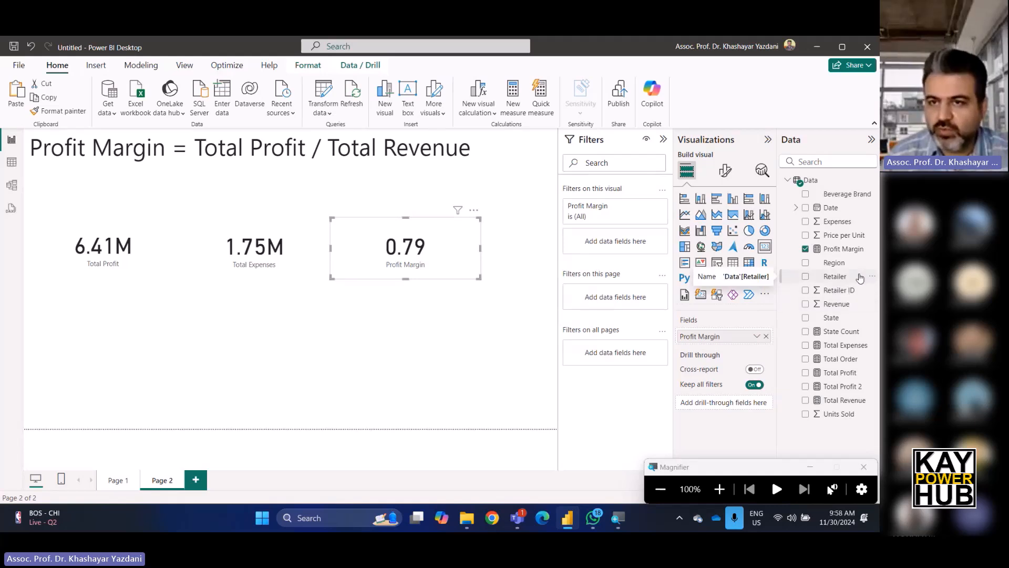
{"action": "left_click", "coordinate": [841, 250]}
{"action": "left_click", "coordinate": [263, 137]}
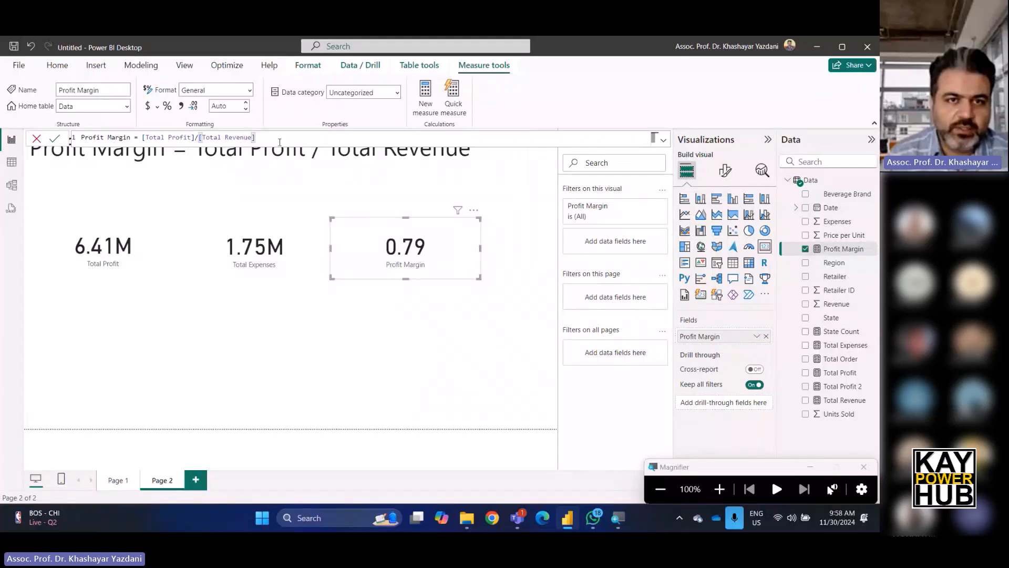
{"action": "key", "text": "Left"}
{"action": "key", "text": "Left"}
{"action": "key", "text": "Left"}
{"action": "key", "text": "Left"}
{"action": "key", "text": "Left"}
{"action": "key", "text": "Left"}
{"action": "key", "text": "Left"}
{"action": "key", "text": "Left"}
{"action": "key", "text": "Left"}
{"action": "key", "text": "Left"}
{"action": "key", "text": "Left"}
{"action": "key", "text": "Left"}
{"action": "key", "text": "Left"}
{"action": "key", "text": "Left"}
{"action": "key", "text": "Left"}
{"action": "key", "text": "Left"}
{"action": "key", "text": "Left"}
{"action": "key", "text": "Left"}
{"action": "key", "text": "Left"}
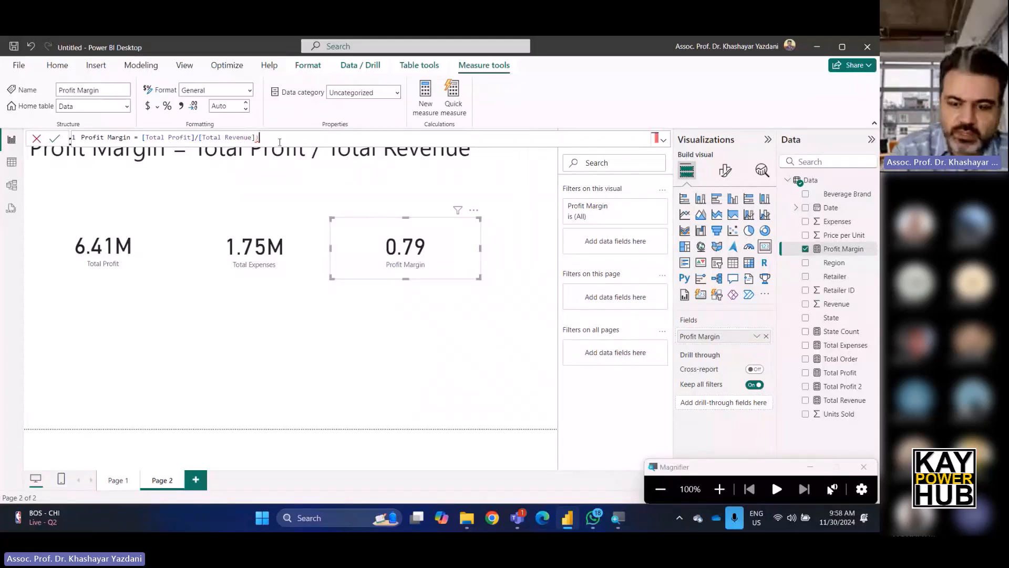
{"action": "key", "text": "Left"}
{"action": "key", "text": "Left"}
{"action": "key", "text": "Left"}
{"action": "key", "text": "Left"}
{"action": "key", "text": "Left"}
{"action": "key", "text": "Left"}
{"action": "key", "text": "Left"}
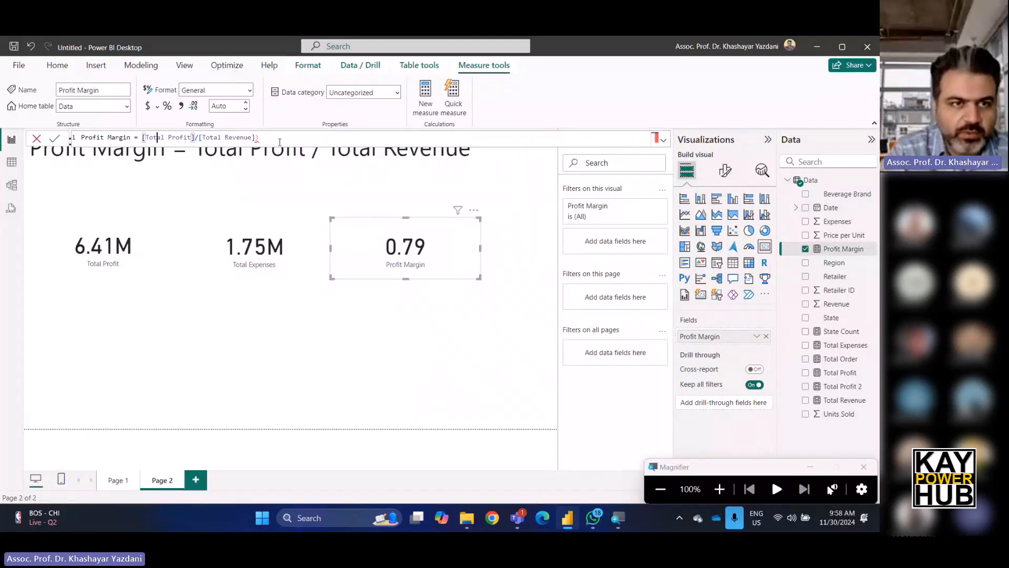
{"action": "type", "text": "("}
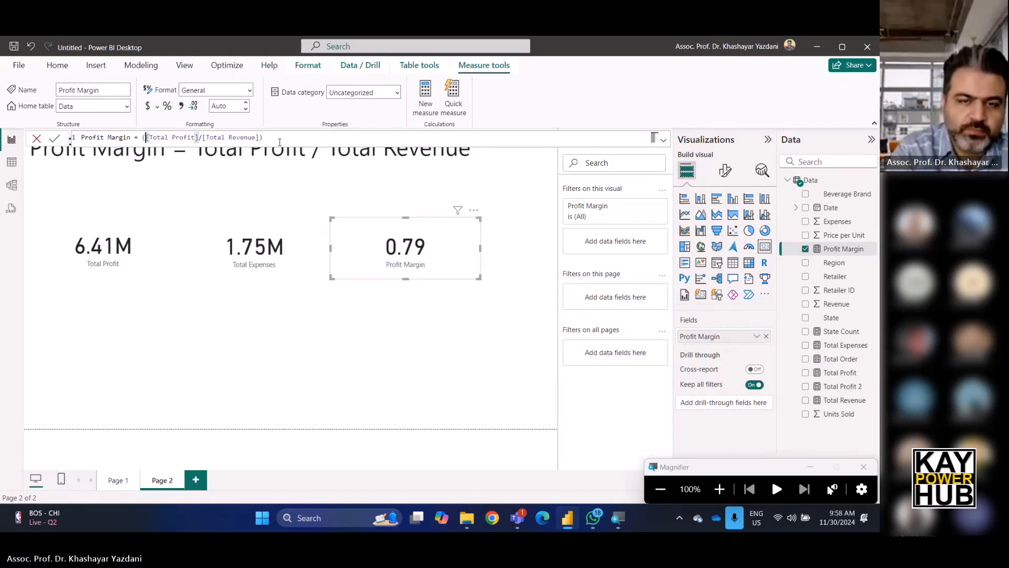
{"action": "left_click", "coordinate": [279, 142]}
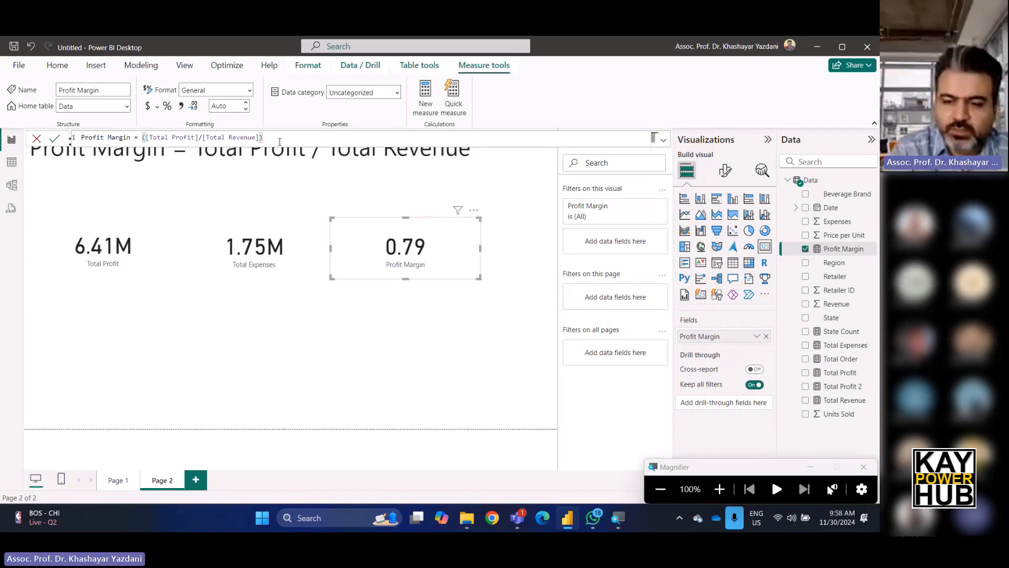
{"action": "type", "text": "*100"}
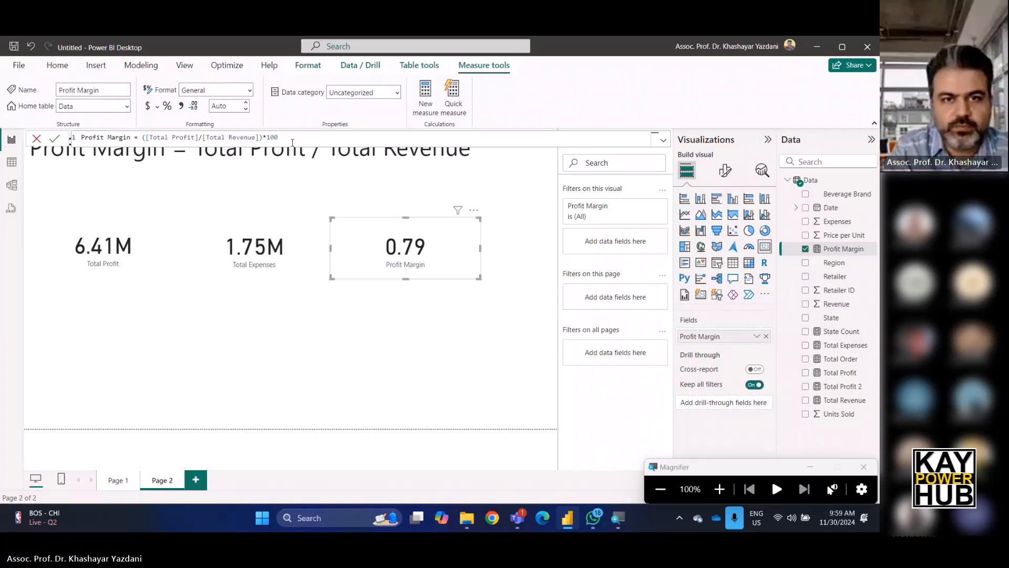
{"action": "key", "text": "Return"}
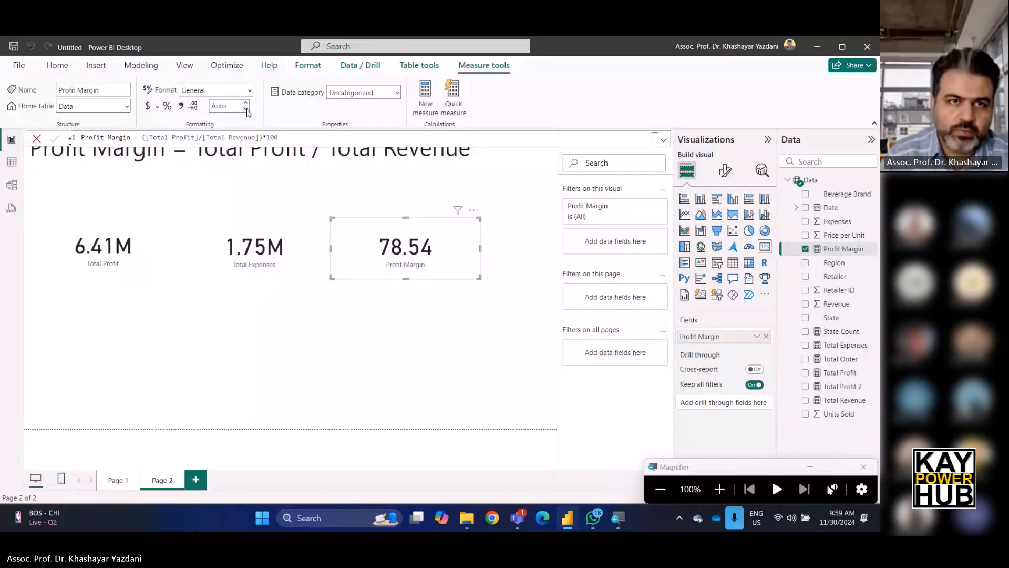
Format the Profit Margin measure as Percentage with 0 decimal places.
{"action": "left_click", "coordinate": [189, 107]}
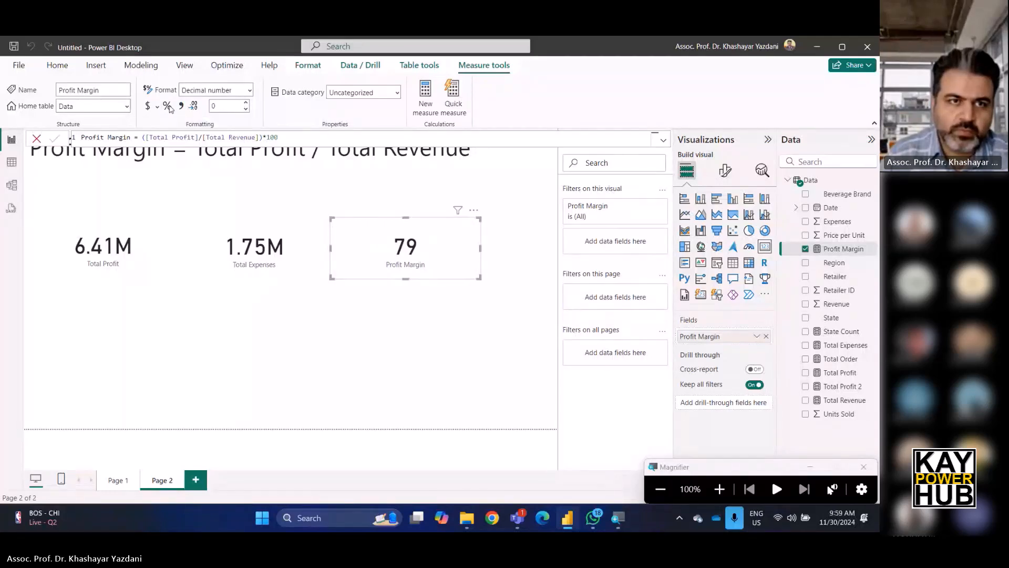
{"action": "left_click", "coordinate": [168, 106]}
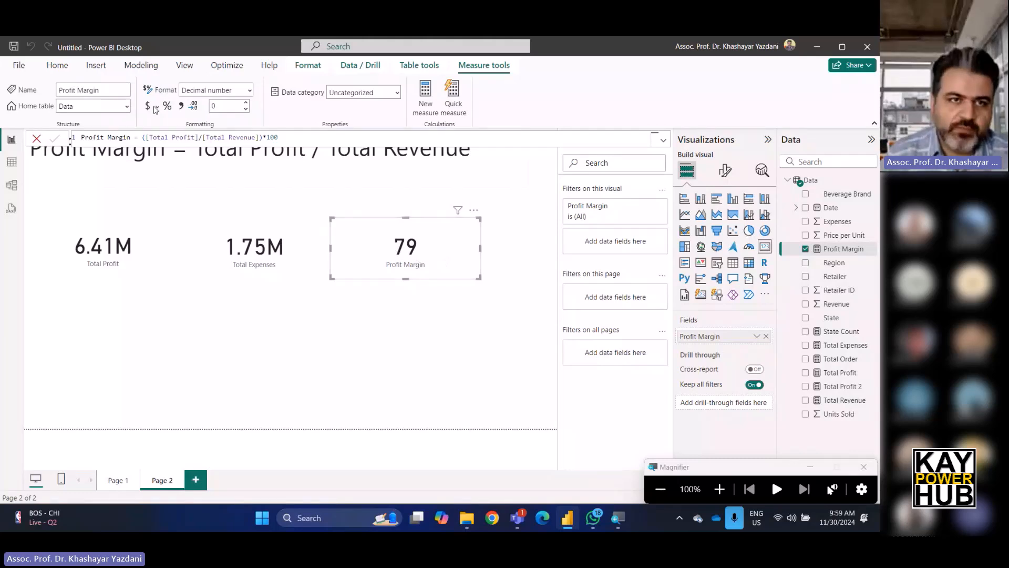
{"action": "left_click", "coordinate": [251, 90]}
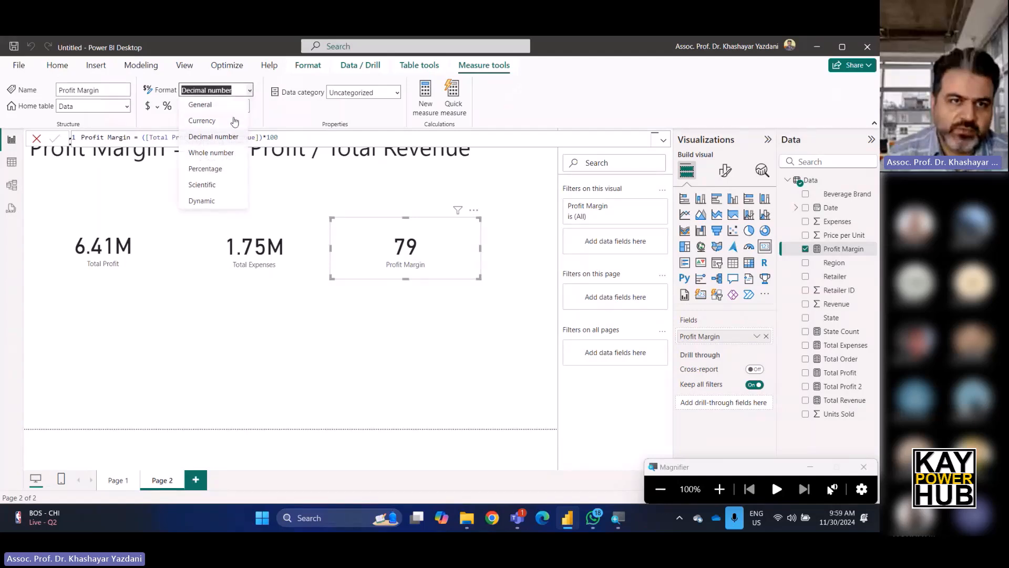
{"action": "left_click", "coordinate": [230, 169]}
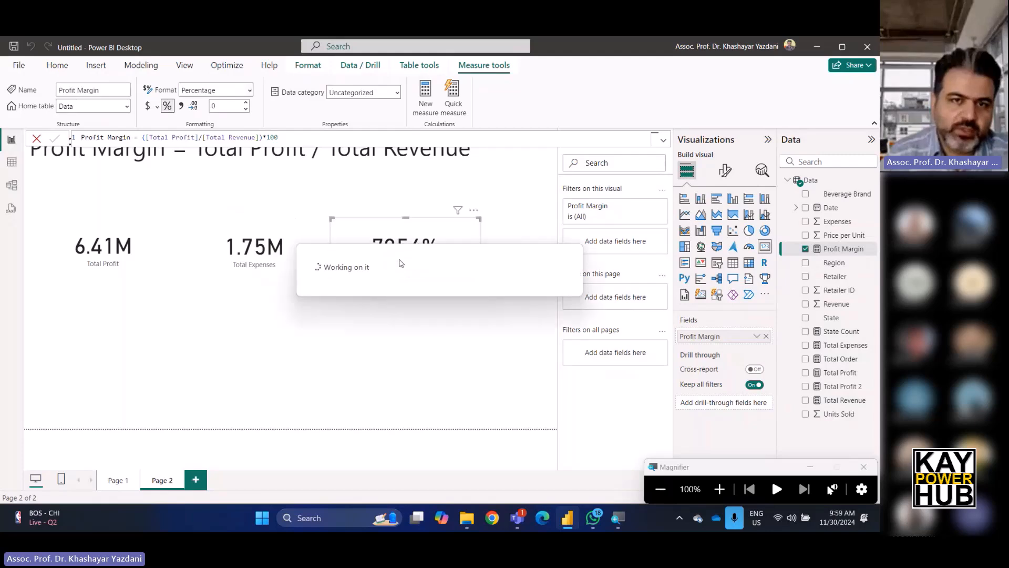
{"action": "left_click", "coordinate": [321, 138]}
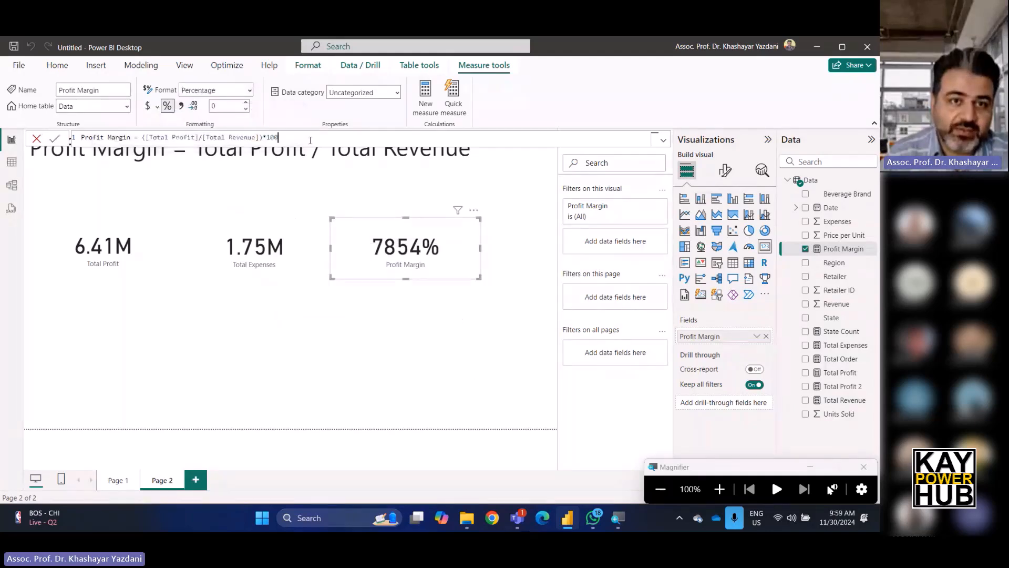
Simplify the Profit Margin formula to [Total Profit]/[Total Revenue], removing the *100 and the parentheses.
{"action": "key", "text": "BackSpace"}
{"action": "key", "text": "BackSpace"}
{"action": "key", "text": "BackSpace"}
{"action": "key", "text": "BackSpace"}
{"action": "key", "text": "BackSpace"}
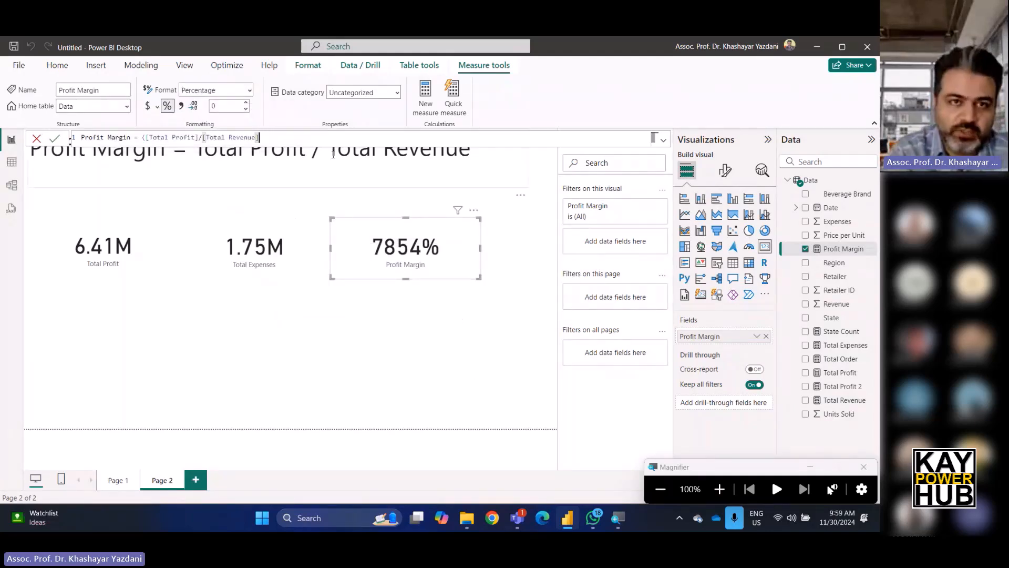
{"action": "key", "text": "Left"}
{"action": "key", "text": "Left"}
{"action": "key", "text": "Left"}
{"action": "key", "text": "Left"}
{"action": "key", "text": "Left"}
{"action": "key", "text": "Left"}
{"action": "key", "text": "Left"}
{"action": "key", "text": "Left"}
{"action": "key", "text": "Return"}
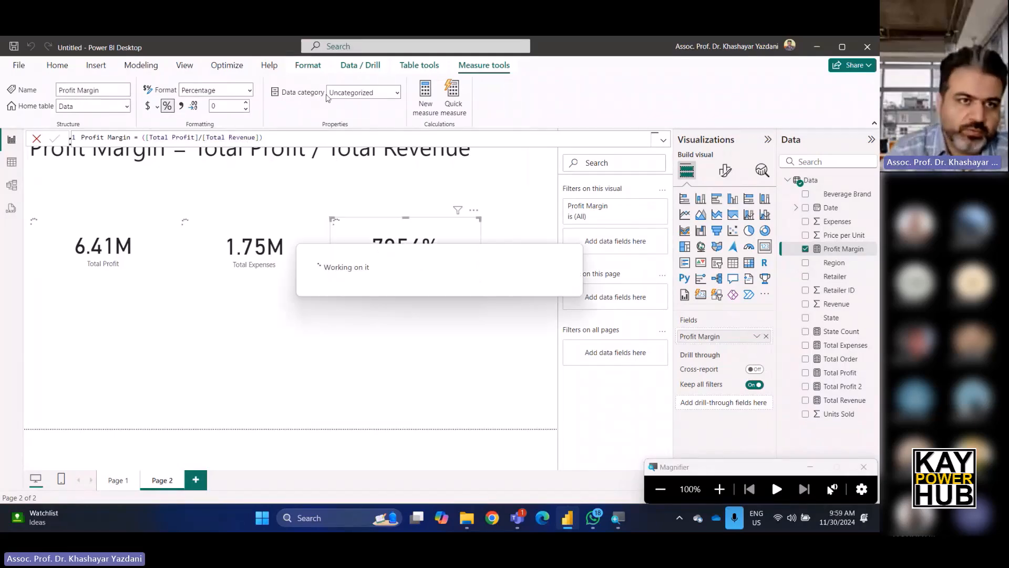
{"action": "left_click", "coordinate": [147, 140]}
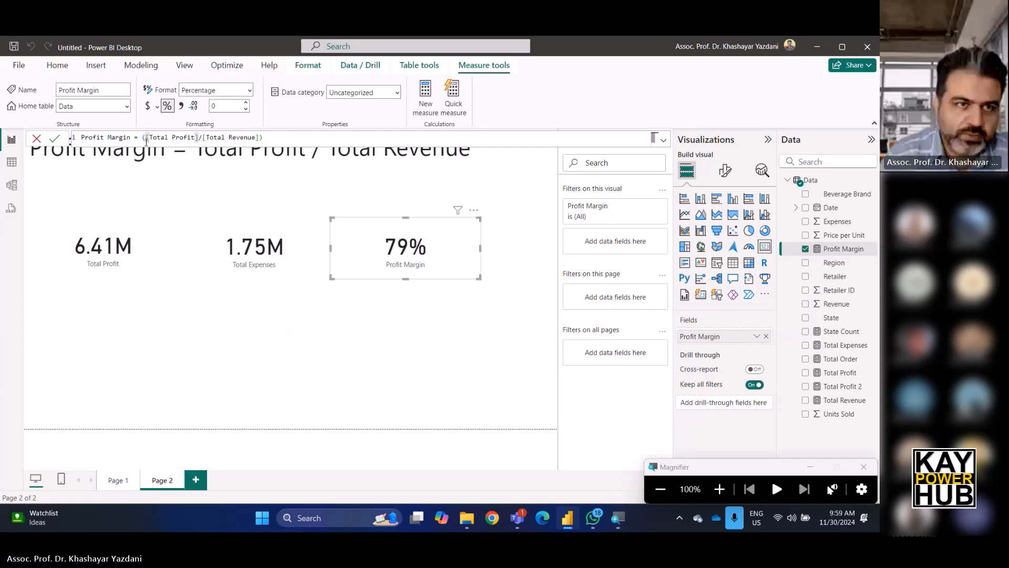
{"action": "key", "text": "BackSpace"}
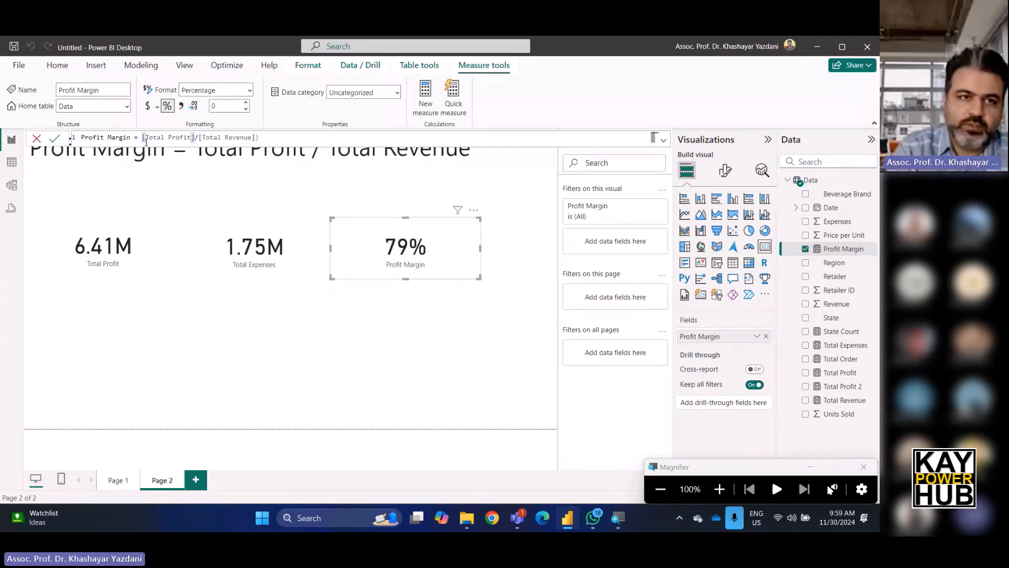
{"action": "left_click", "coordinate": [265, 143]}
{"action": "key", "text": "BackSpace"}
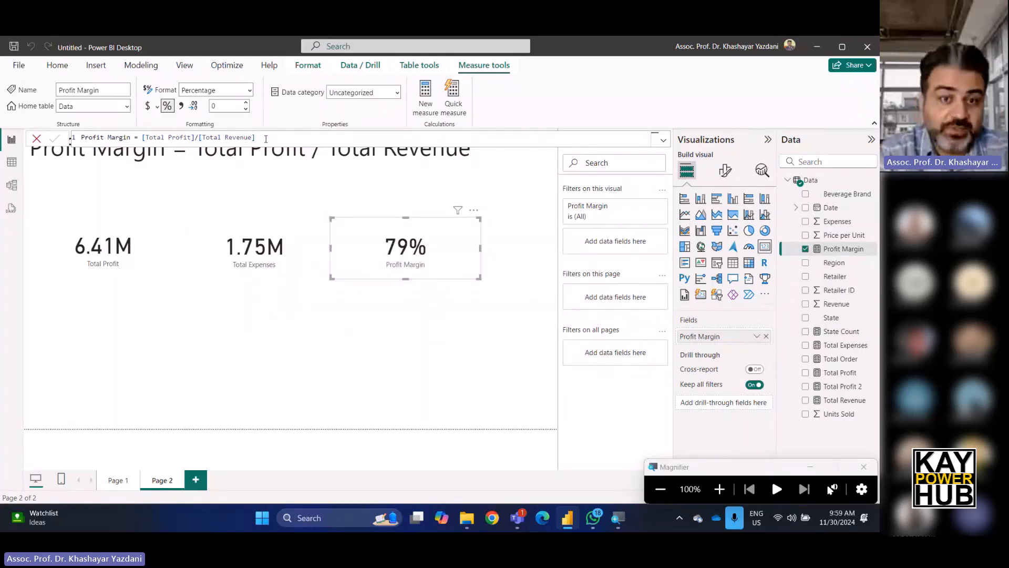
{"action": "left_click", "coordinate": [141, 258]}
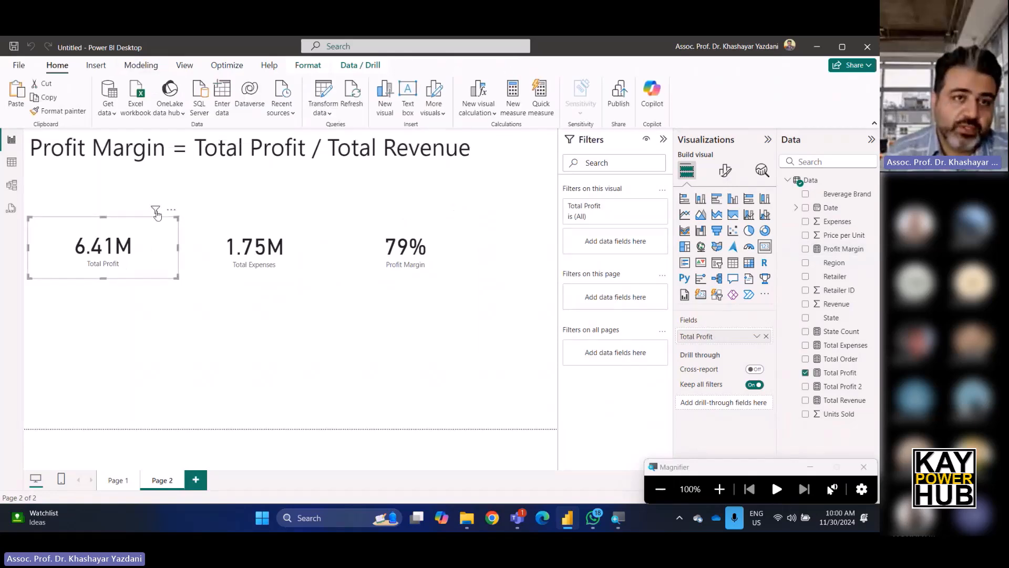
{"action": "left_click", "coordinate": [304, 66]}
{"action": "left_click", "coordinate": [371, 65]}
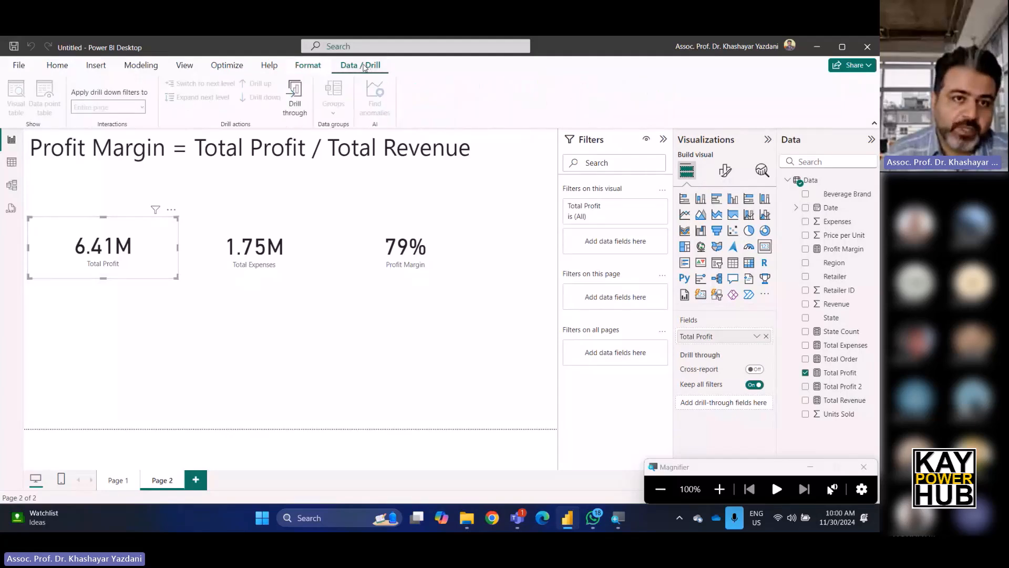
{"action": "left_click", "coordinate": [95, 66]}
{"action": "left_click", "coordinate": [141, 65]}
{"action": "left_click", "coordinate": [184, 65]}
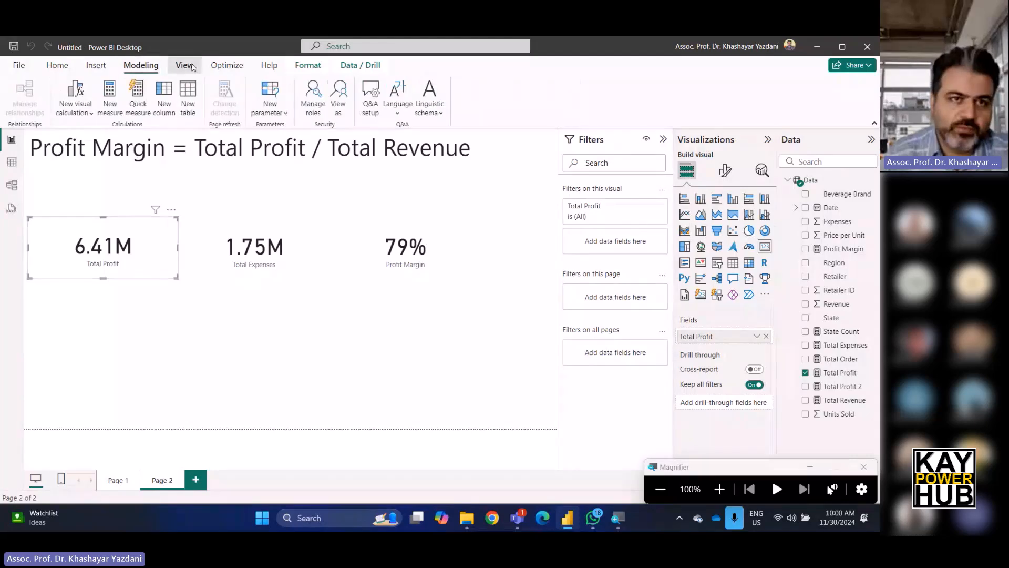
{"action": "left_click", "coordinate": [227, 65]}
{"action": "left_click", "coordinate": [277, 66]}
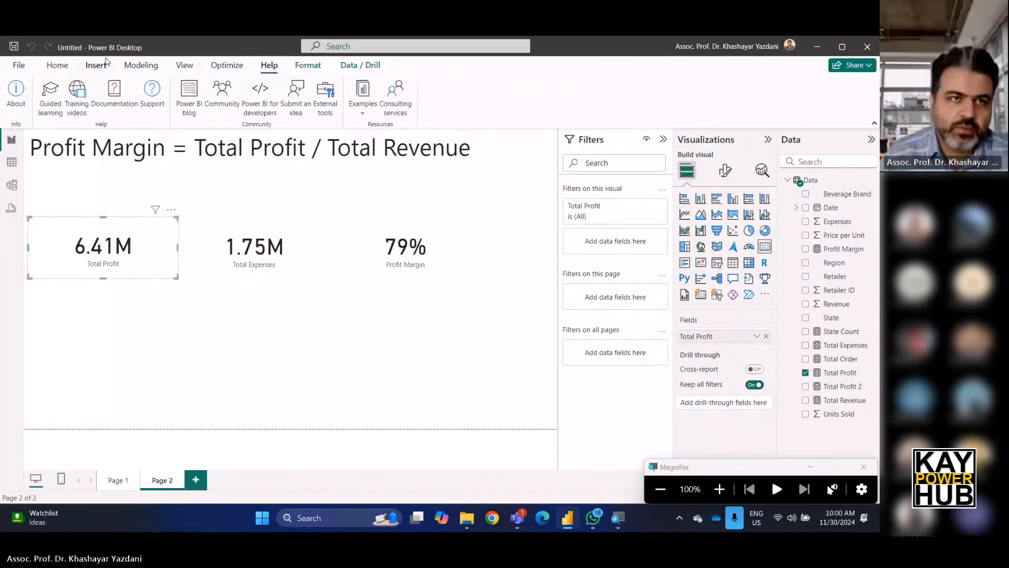
{"action": "left_click", "coordinate": [57, 65]}
{"action": "left_click", "coordinate": [199, 321]}
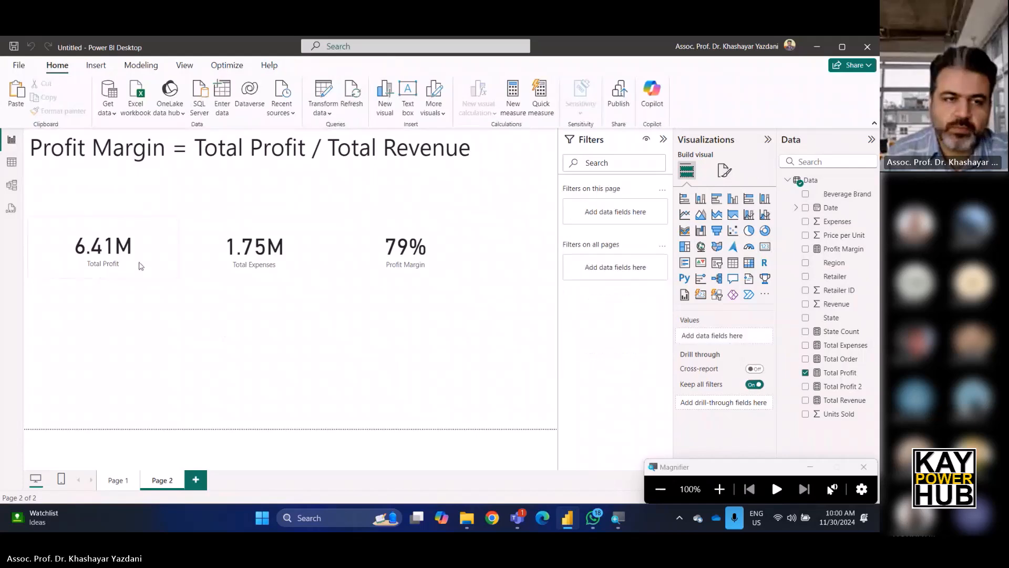
Format the Total Profit measure as Currency.
{"action": "left_click", "coordinate": [140, 263]}
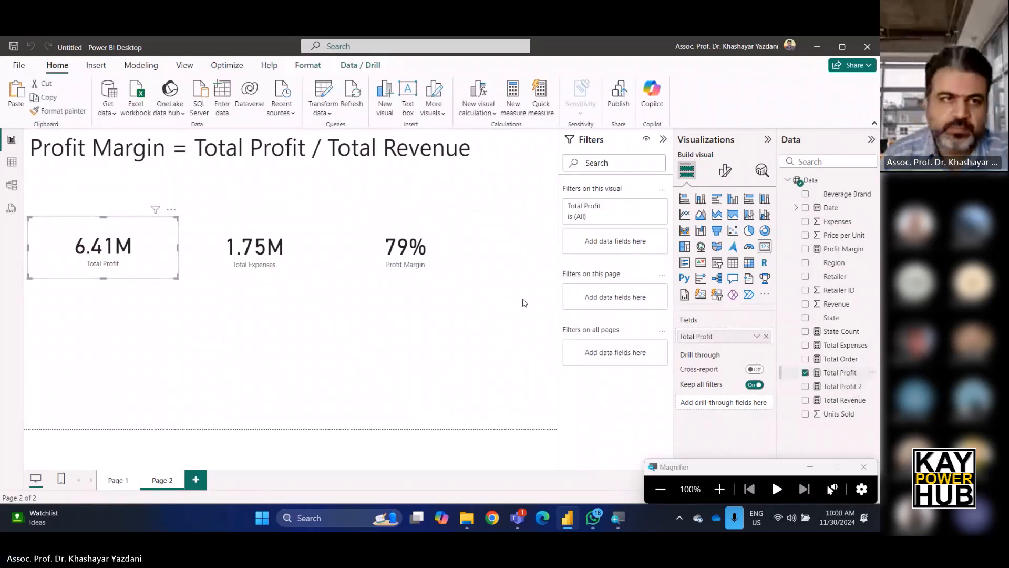
{"action": "left_click", "coordinate": [851, 374]}
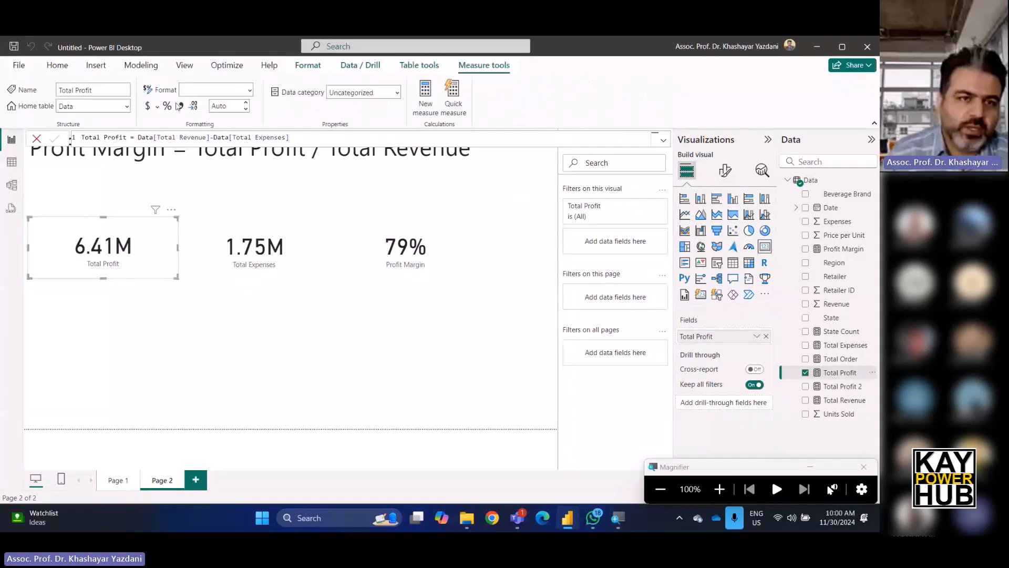
{"action": "left_click", "coordinate": [250, 90]}
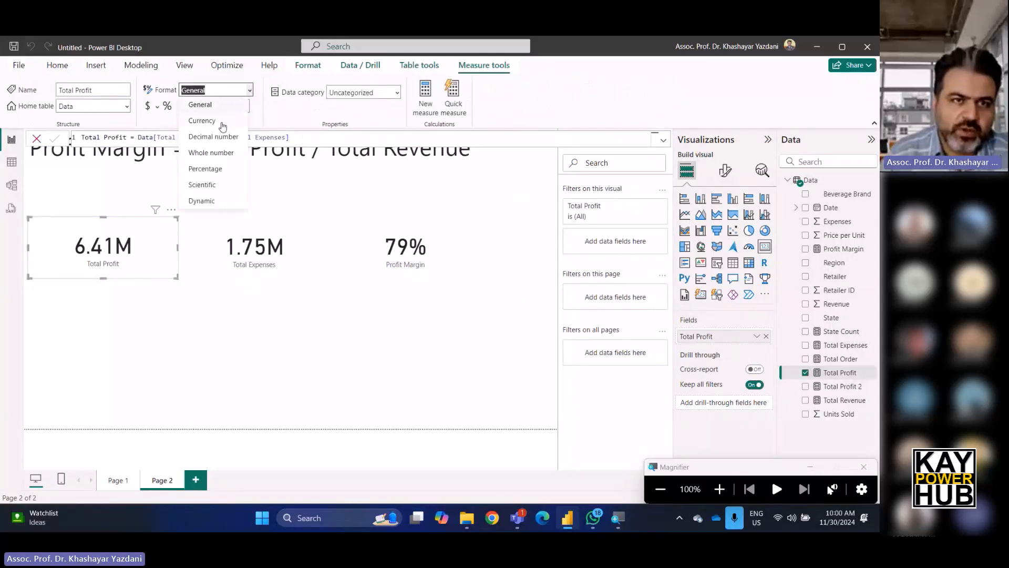
{"action": "left_click", "coordinate": [202, 121]}
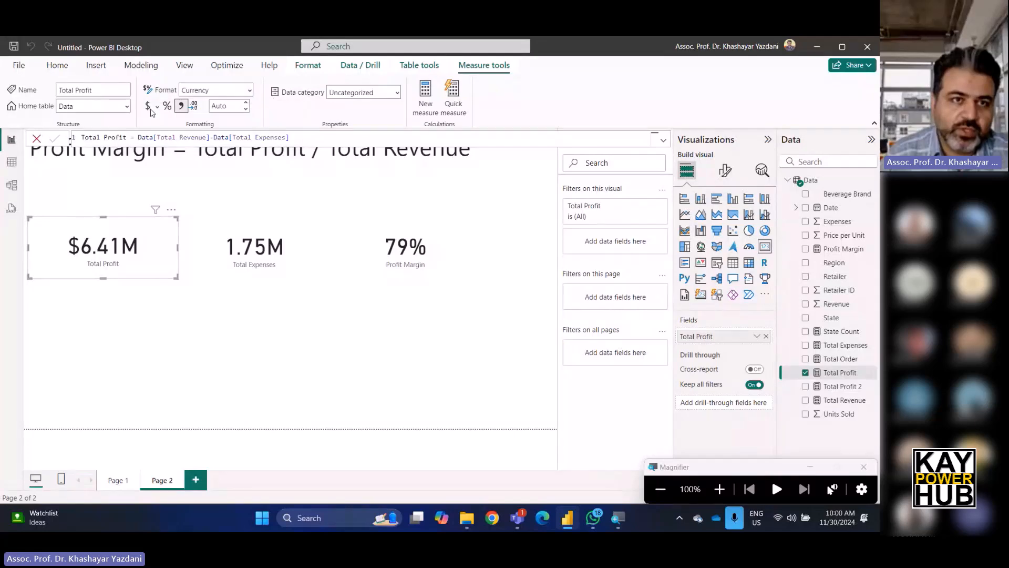
Set the Total Profit currency symbol to RM Malay (Malaysia).
{"action": "left_click", "coordinate": [157, 107]}
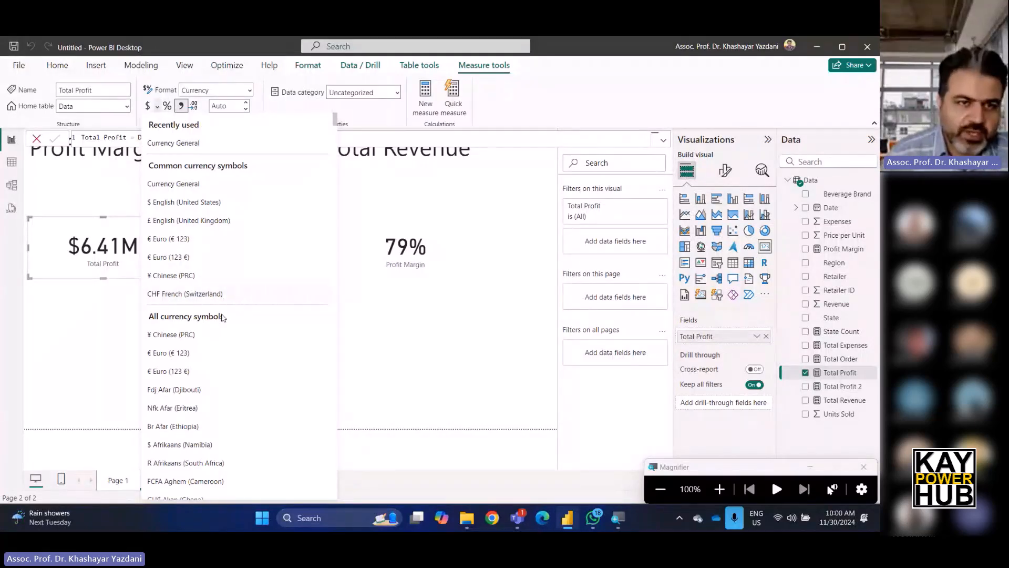
{"action": "scroll", "coordinate": [221, 315], "scroll_direction": "down", "scroll_amount": 5}
{"action": "scroll", "coordinate": [205, 339], "scroll_direction": "up", "scroll_amount": 1}
{"action": "scroll", "coordinate": [210, 363], "scroll_direction": "down", "scroll_amount": 1}
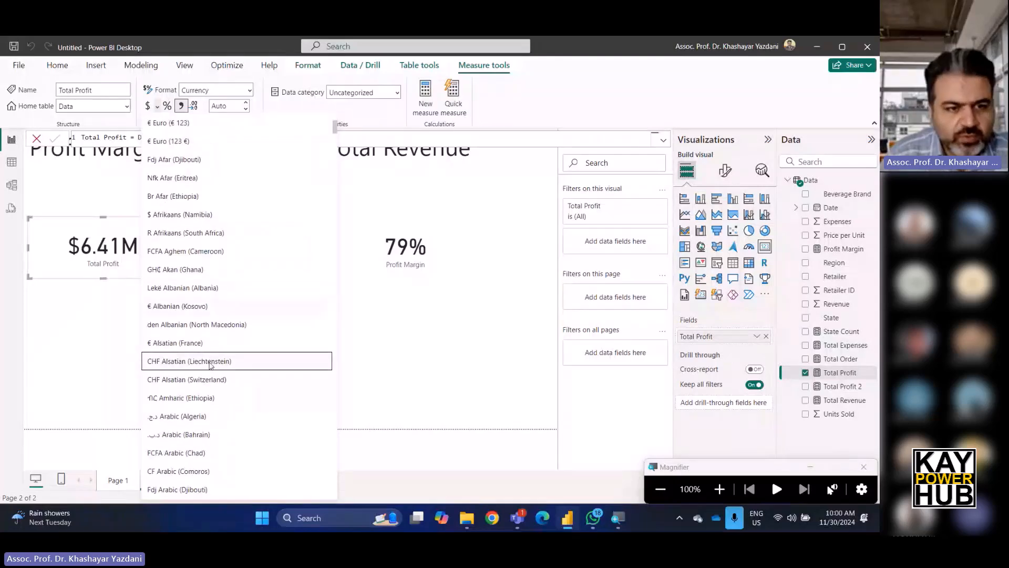
{"action": "scroll", "coordinate": [210, 366], "scroll_direction": "down", "scroll_amount": 3}
{"action": "scroll", "coordinate": [214, 365], "scroll_direction": "down", "scroll_amount": 20}
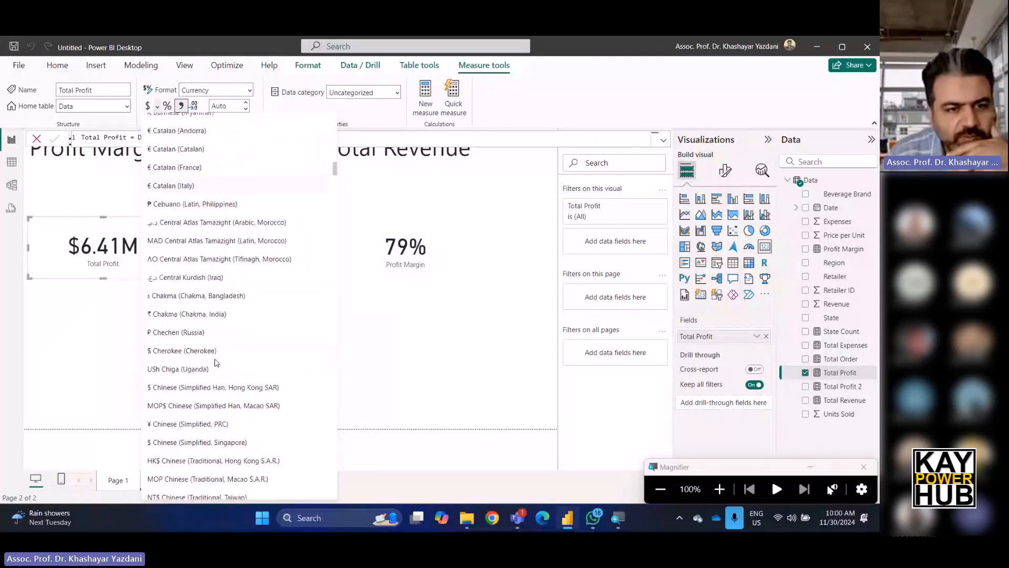
{"action": "scroll", "coordinate": [214, 362], "scroll_direction": "down", "scroll_amount": 15}
{"action": "scroll", "coordinate": [215, 359], "scroll_direction": "down", "scroll_amount": 20}
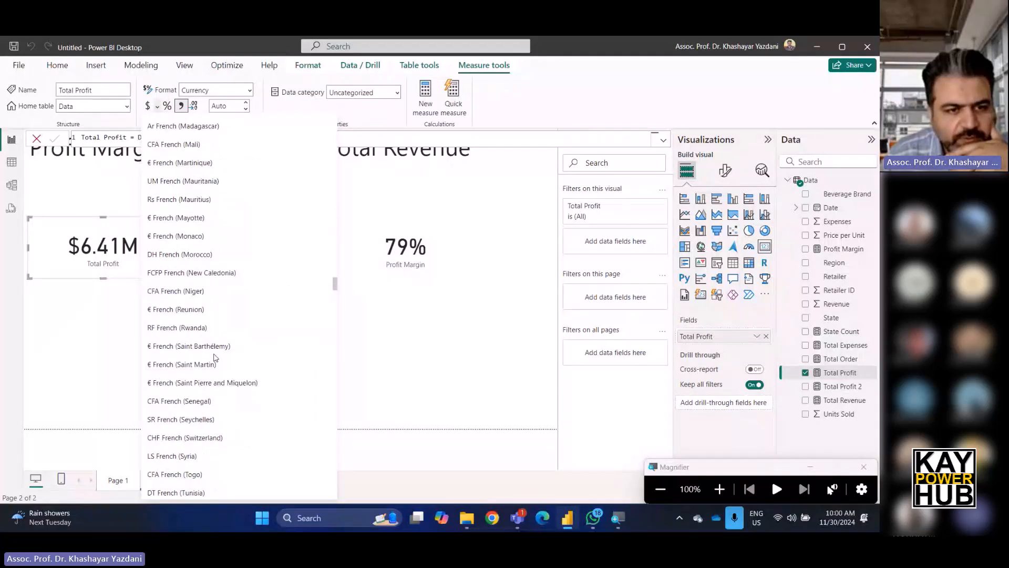
{"action": "scroll", "coordinate": [214, 358], "scroll_direction": "down", "scroll_amount": 15}
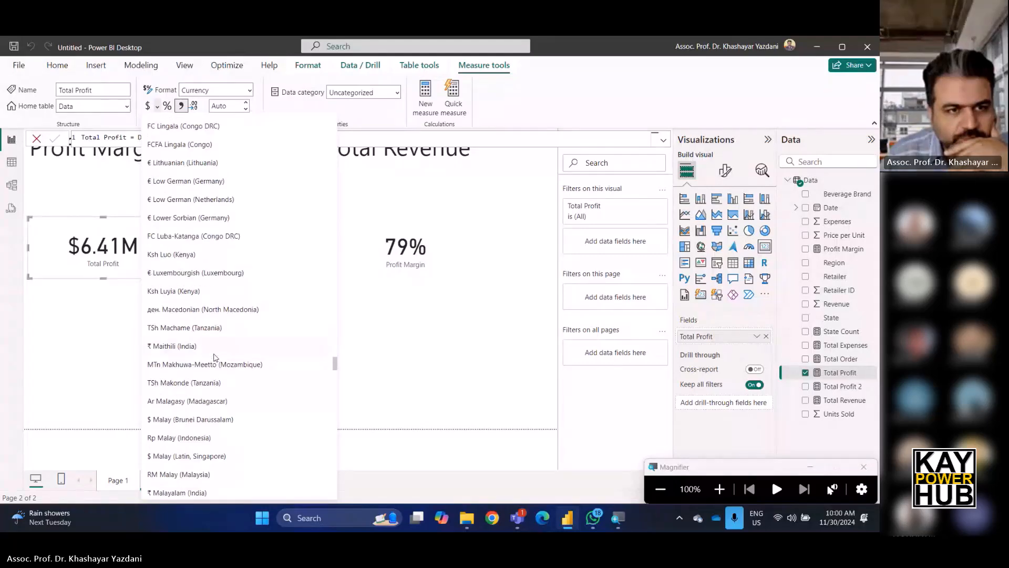
{"action": "scroll", "coordinate": [214, 358], "scroll_direction": "down", "scroll_amount": 7}
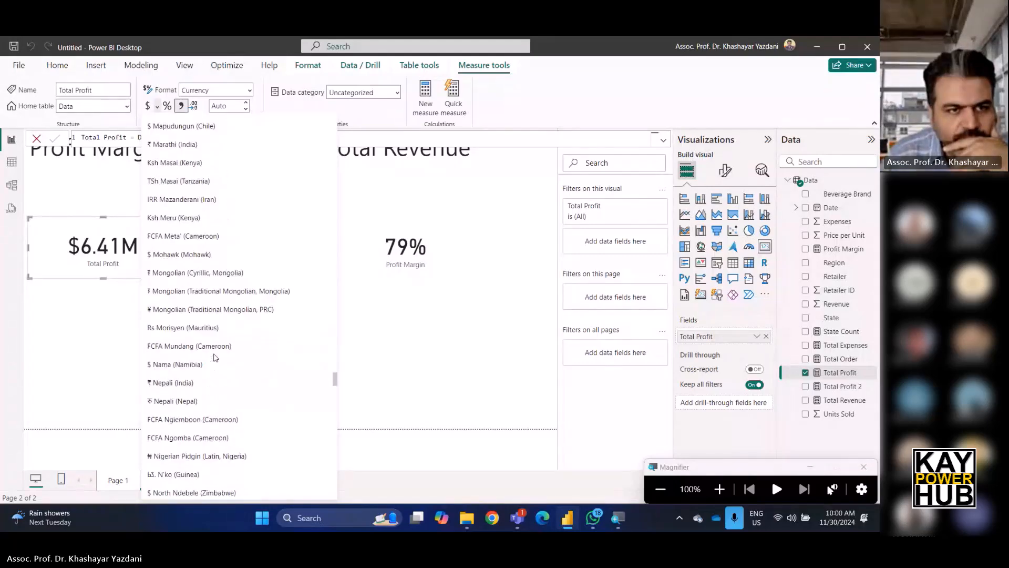
{"action": "scroll", "coordinate": [214, 357], "scroll_direction": "up", "scroll_amount": 1}
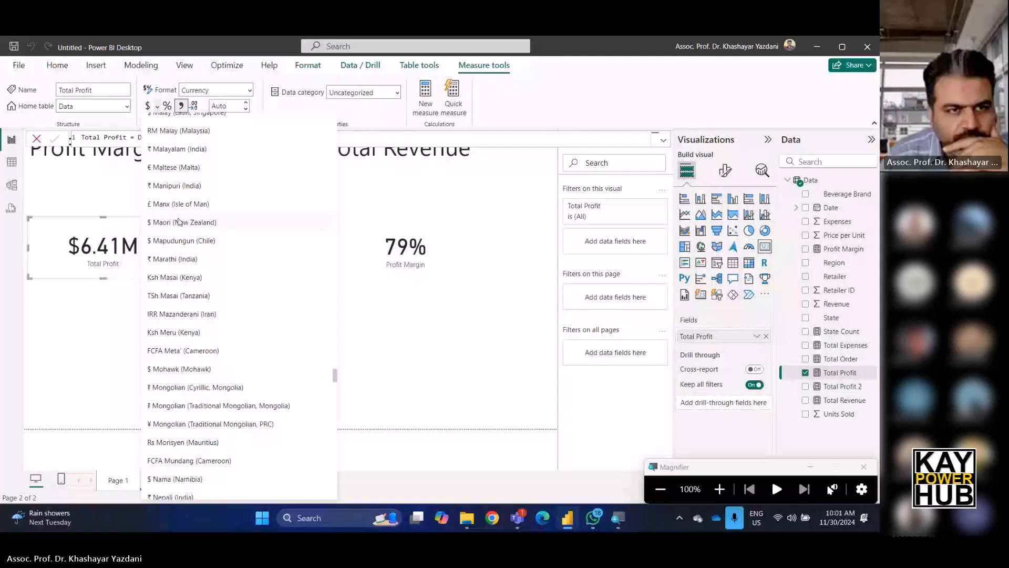
{"action": "scroll", "coordinate": [180, 196], "scroll_direction": "up", "scroll_amount": 1}
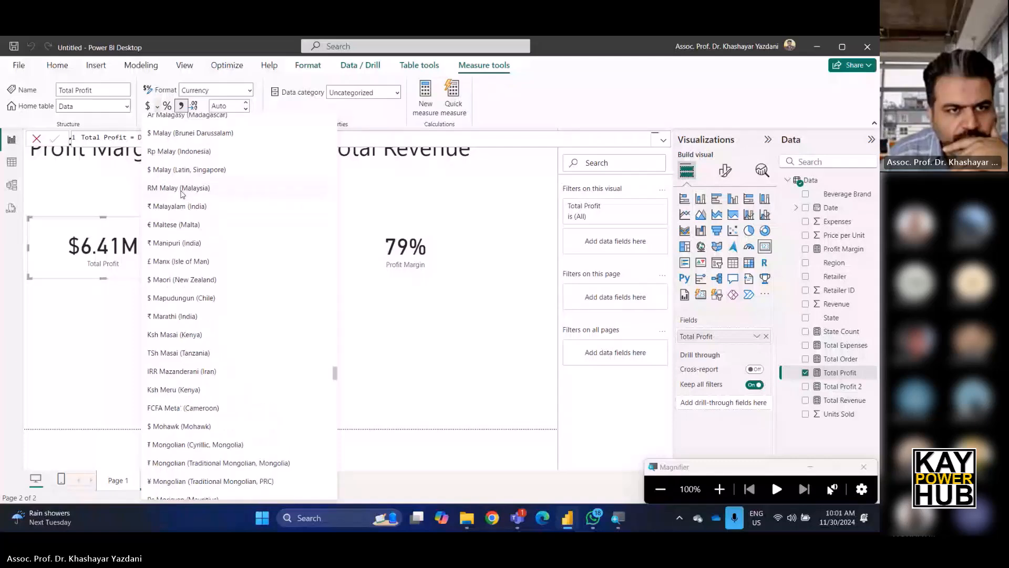
{"action": "scroll", "coordinate": [183, 194], "scroll_direction": "up", "scroll_amount": 1}
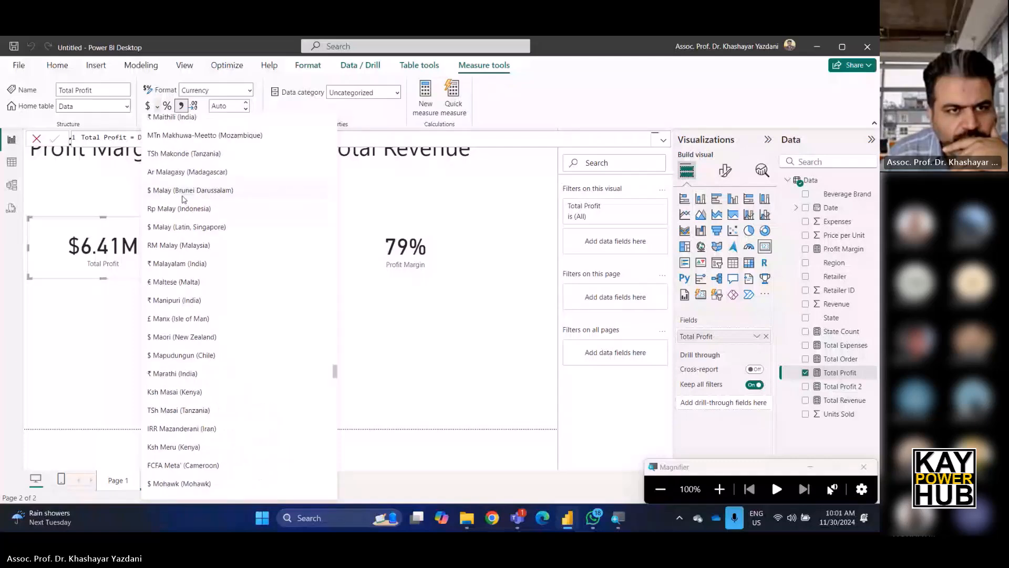
{"action": "scroll", "coordinate": [185, 197], "scroll_direction": "up", "scroll_amount": 1}
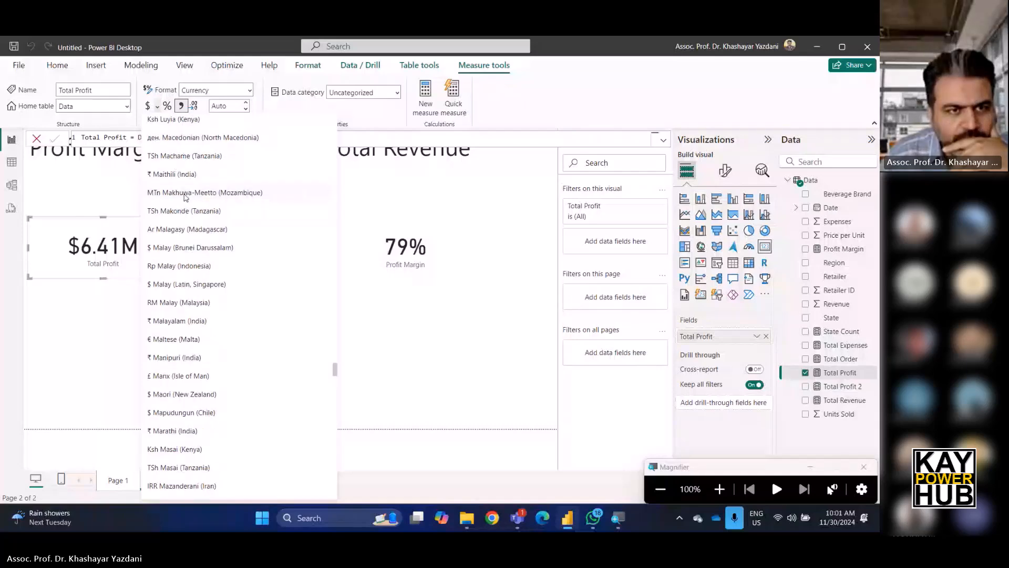
{"action": "scroll", "coordinate": [184, 211], "scroll_direction": "up", "scroll_amount": 3}
{"action": "scroll", "coordinate": [193, 307], "scroll_direction": "down", "scroll_amount": 1}
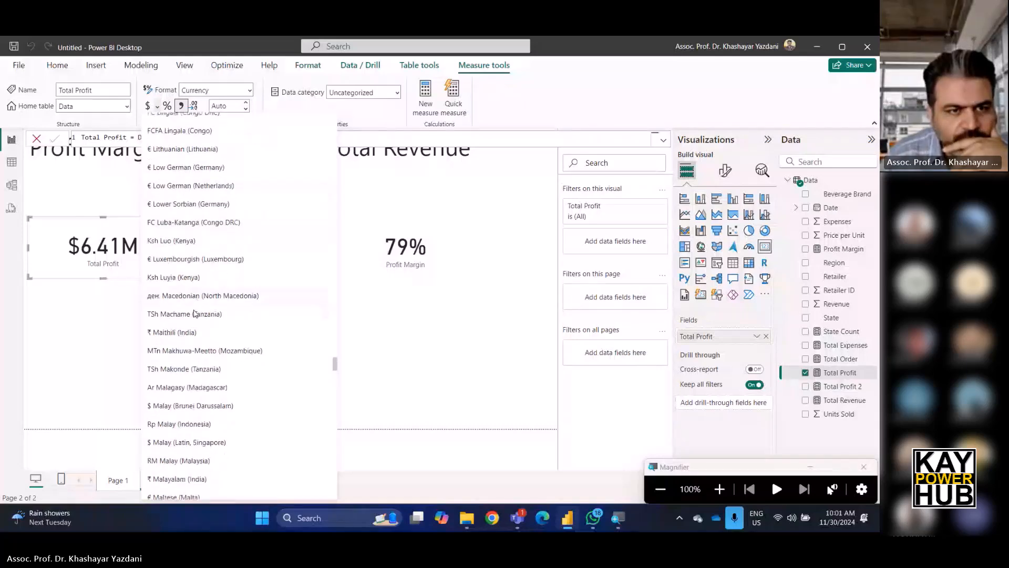
{"action": "scroll", "coordinate": [194, 313], "scroll_direction": "down", "scroll_amount": 1}
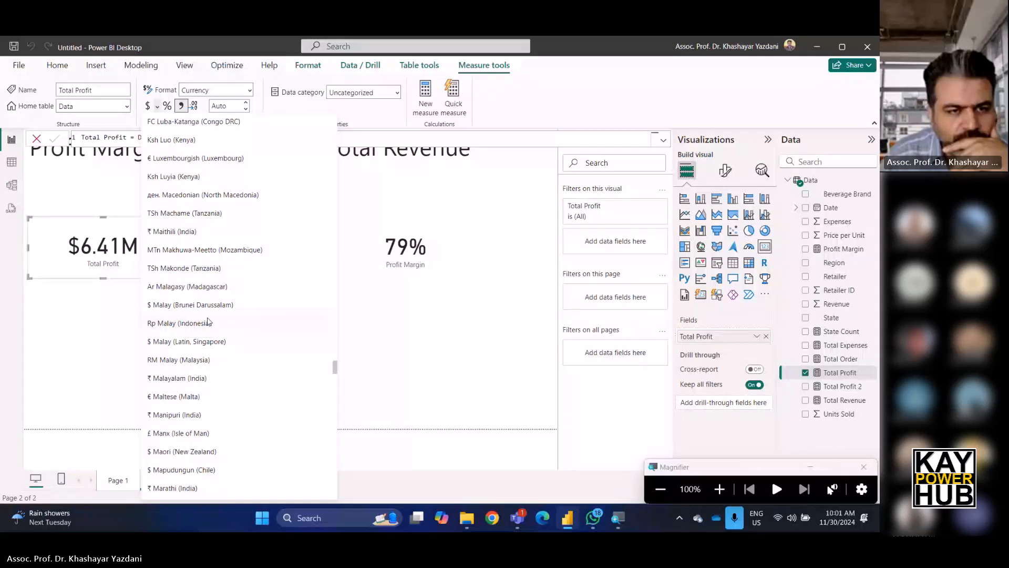
{"action": "scroll", "coordinate": [209, 321], "scroll_direction": "down", "scroll_amount": 1}
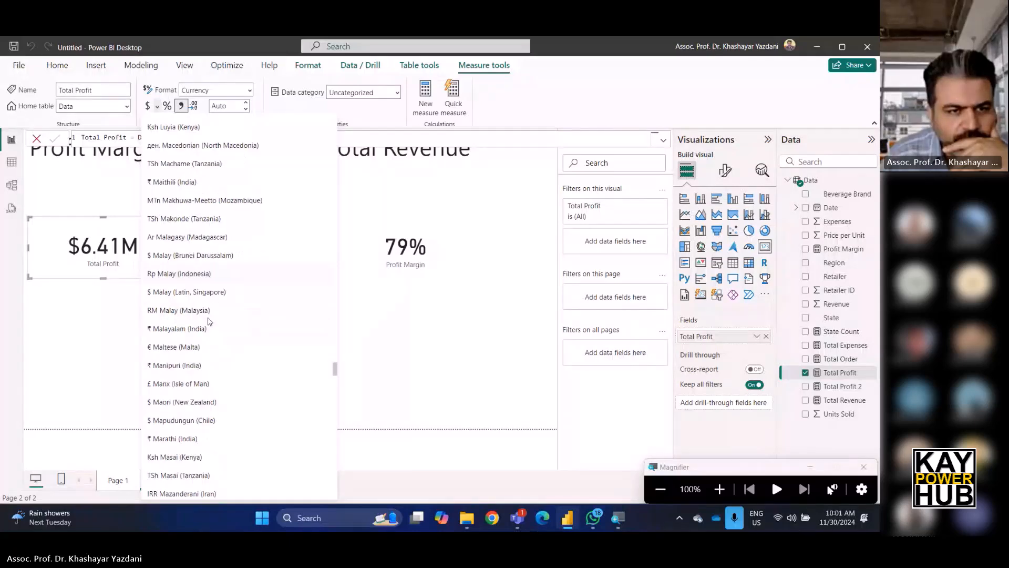
{"action": "scroll", "coordinate": [194, 317], "scroll_direction": "down", "scroll_amount": 1}
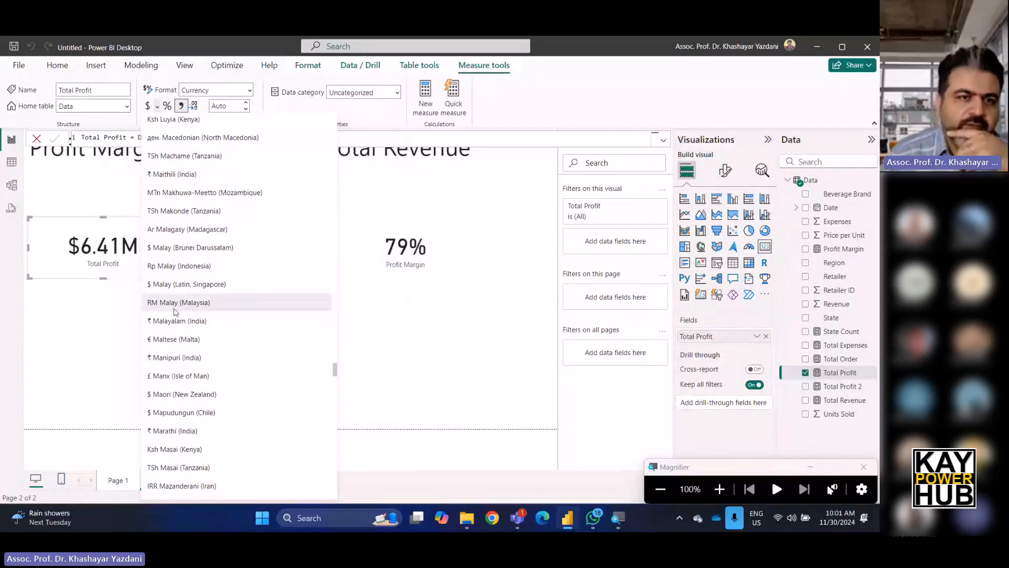
{"action": "left_click", "coordinate": [175, 311]}
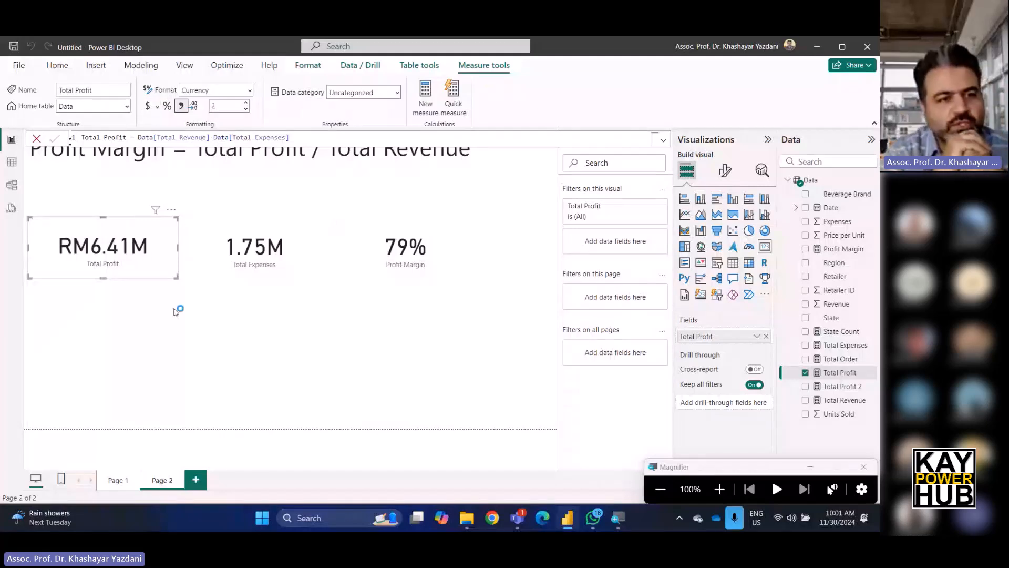
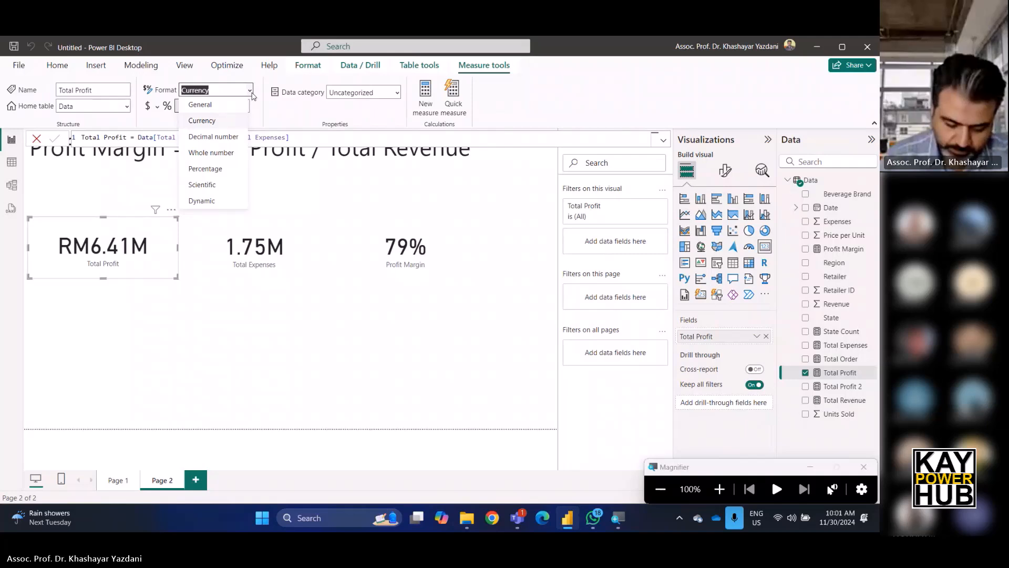
Add a new report page.
{"action": "left_click", "coordinate": [251, 93]}
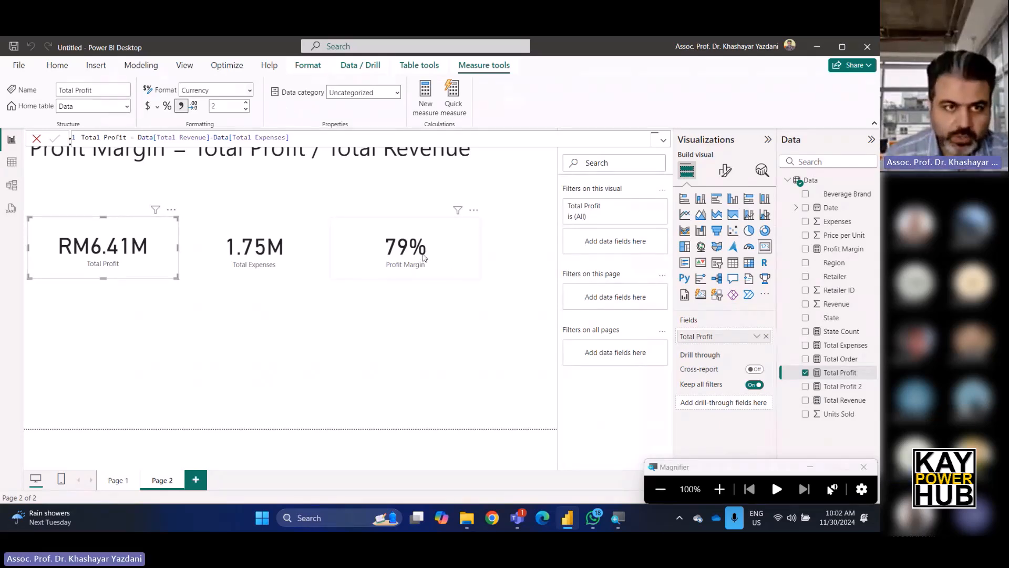
{"action": "left_click", "coordinate": [357, 319]}
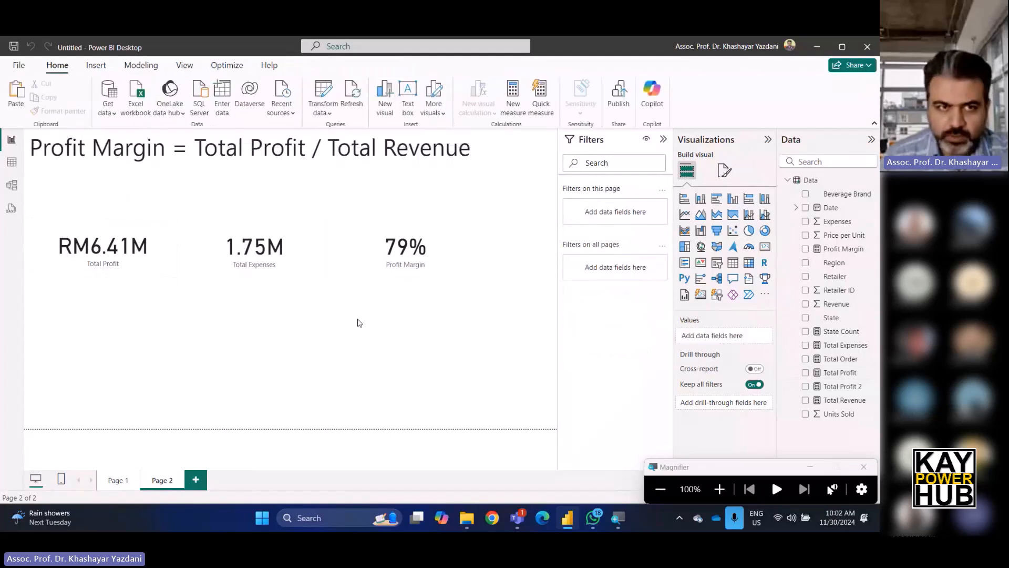
{"action": "left_click", "coordinate": [194, 481]}
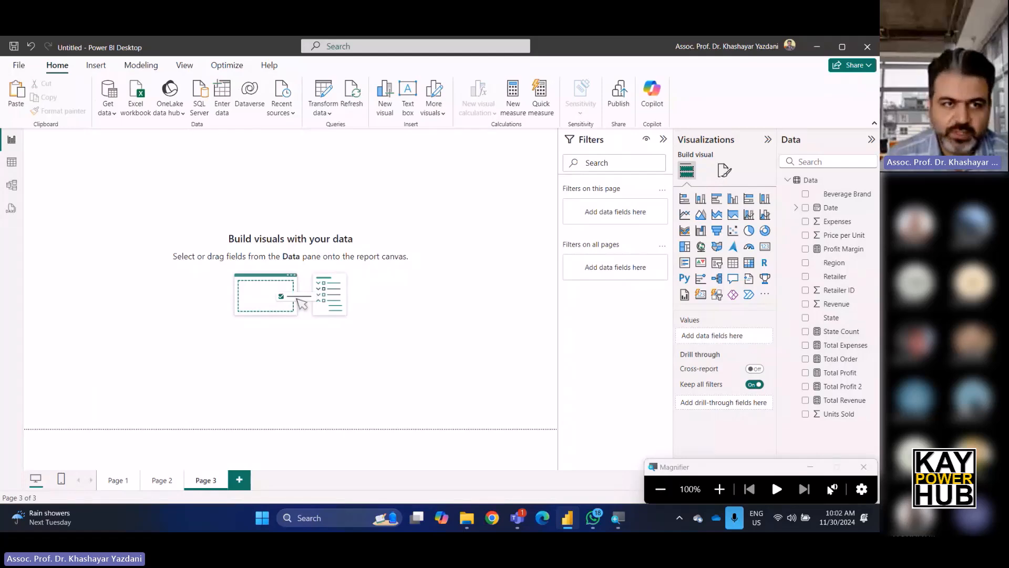
Create a new measure Max Unit Sold = MAX(Data[Units Sold]).
{"action": "left_click", "coordinate": [12, 161]}
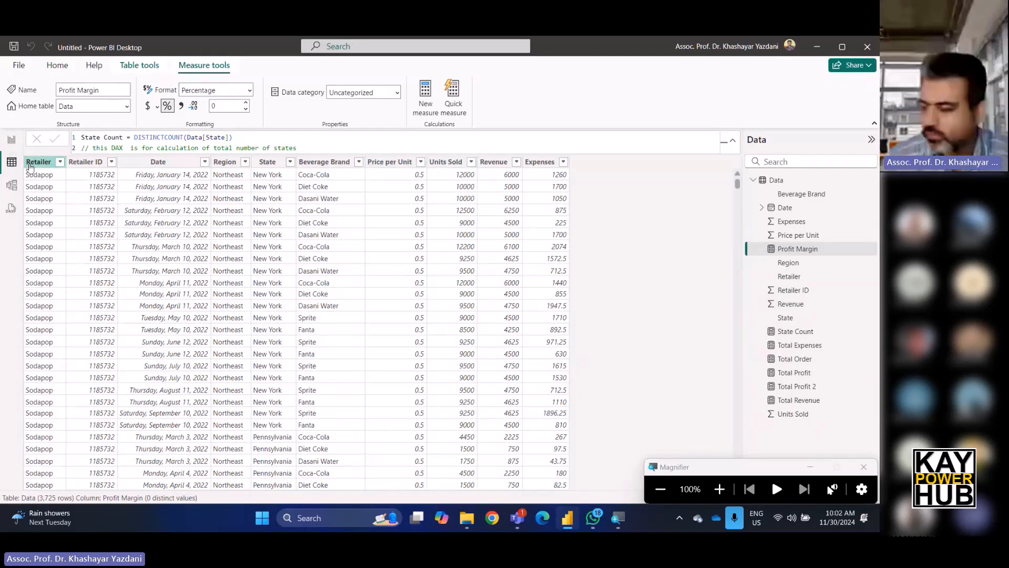
{"action": "left_click", "coordinate": [12, 140]}
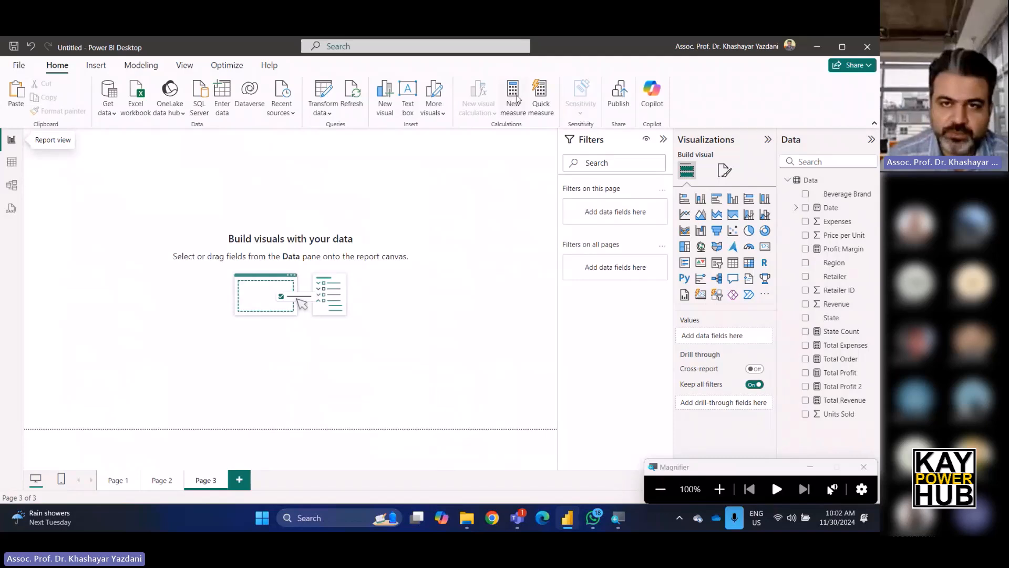
{"action": "left_click", "coordinate": [517, 99]}
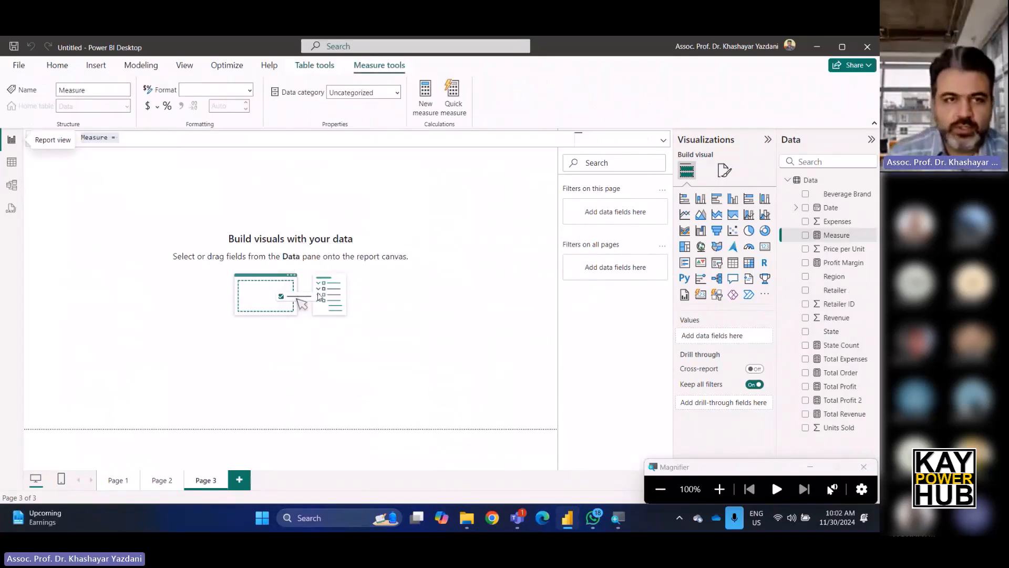
{"action": "type", "text": "M"}
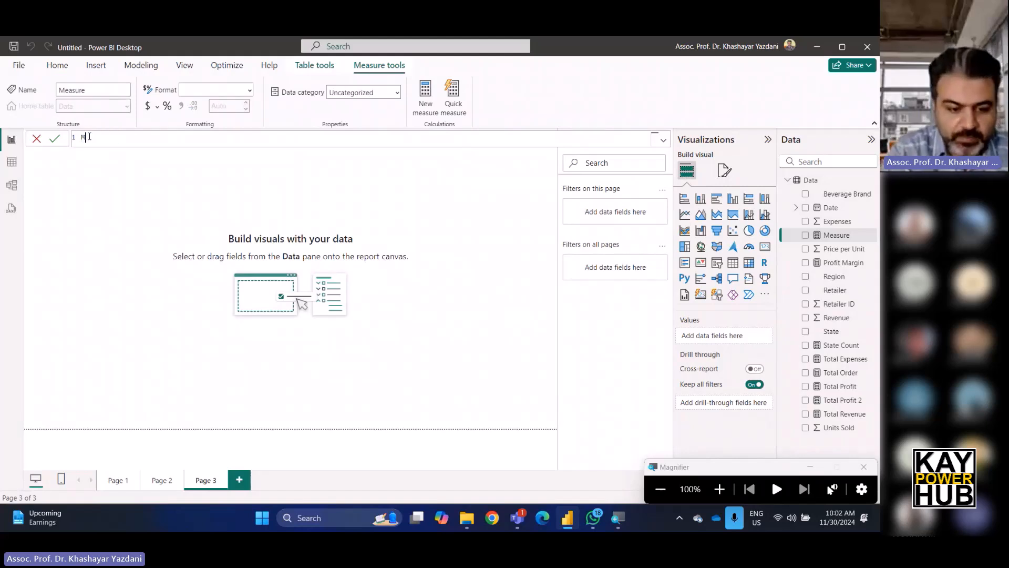
{"action": "type", "text": "ax Unit Sold"}
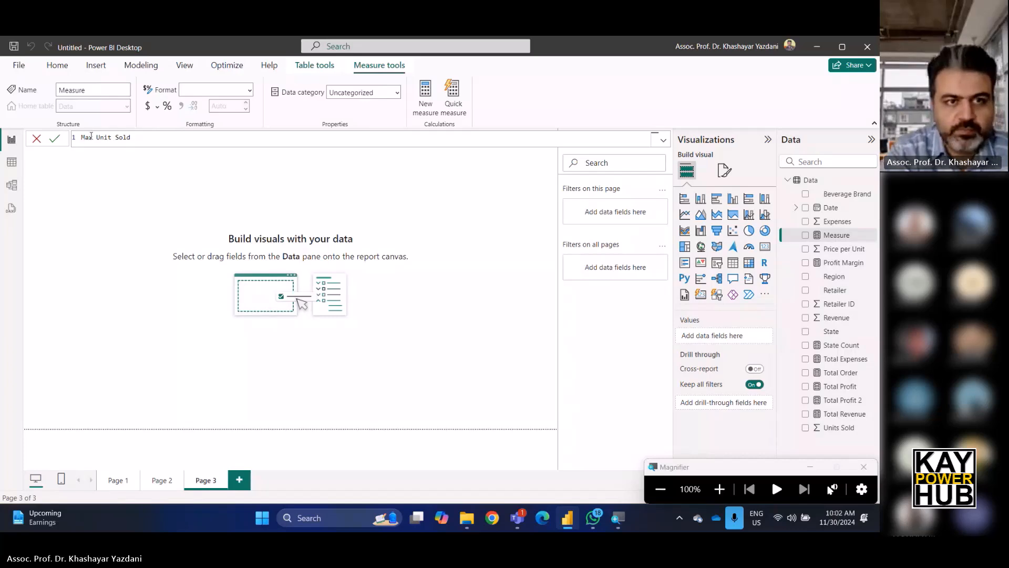
{"action": "type", "text": " = "}
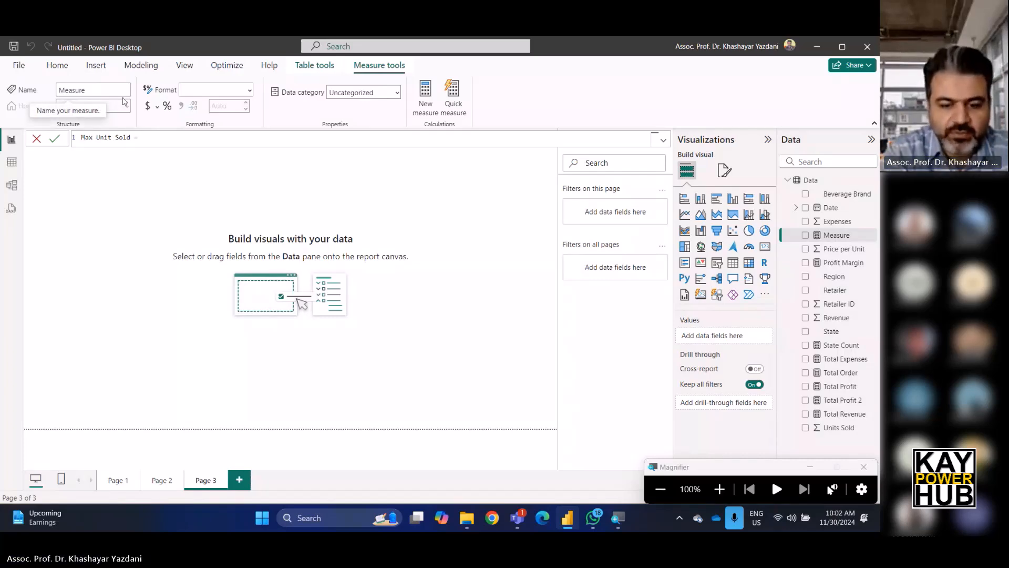
{"action": "type", "text": "Max"}
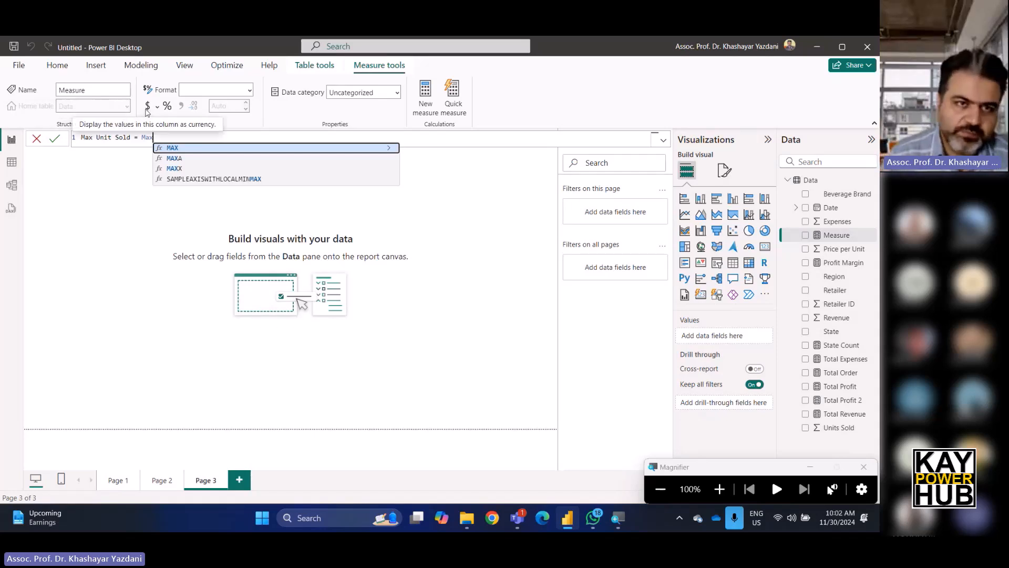
{"action": "left_click", "coordinate": [183, 149]}
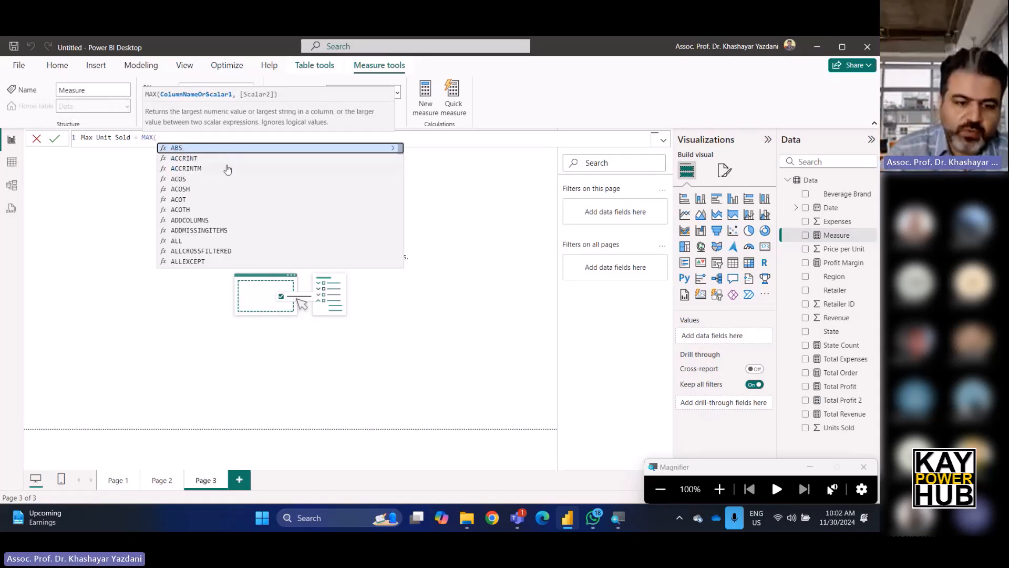
{"action": "type", "text": "data"}
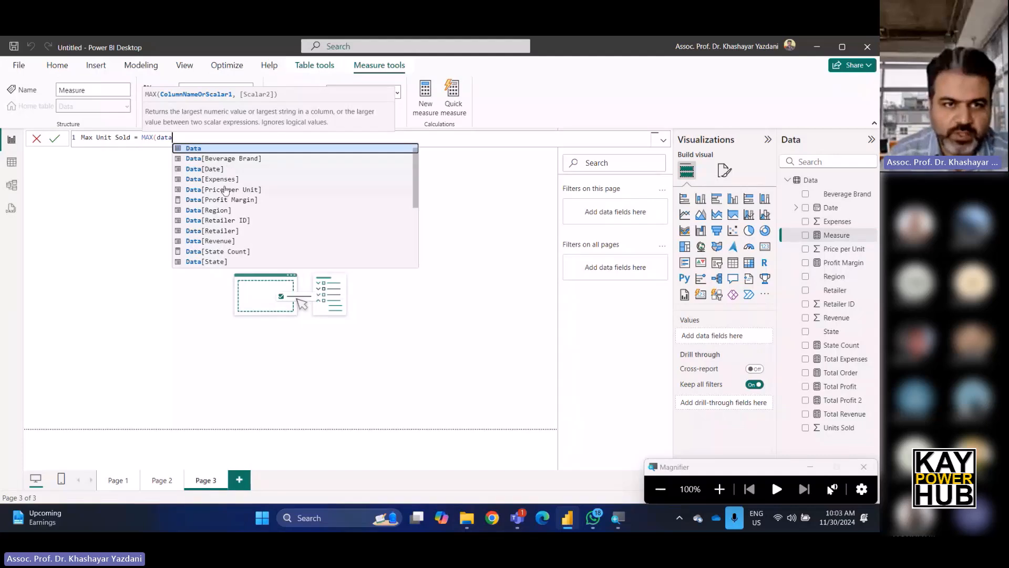
{"action": "scroll", "coordinate": [236, 238], "scroll_direction": "down", "scroll_amount": 2}
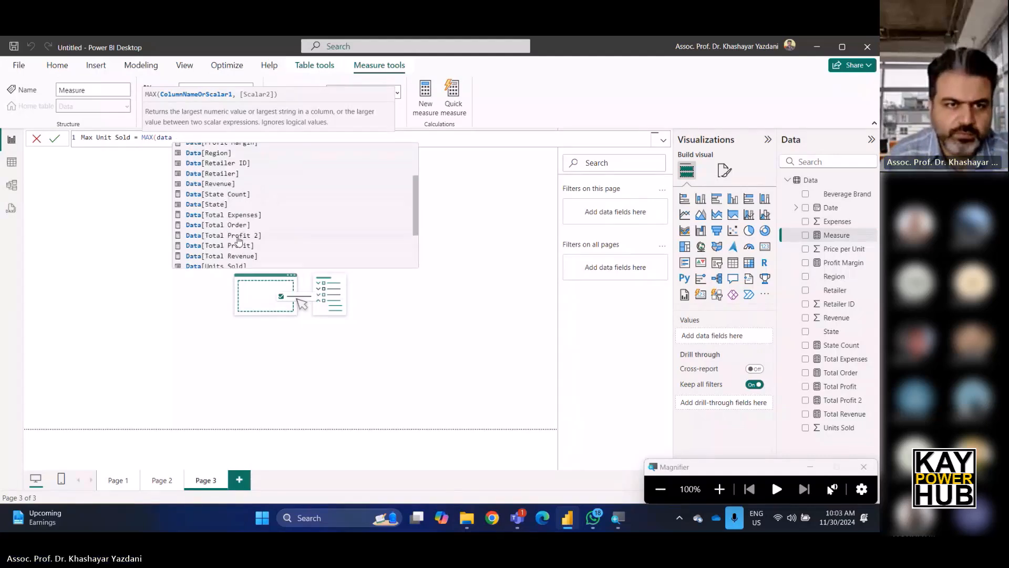
{"action": "scroll", "coordinate": [238, 245], "scroll_direction": "down", "scroll_amount": 2}
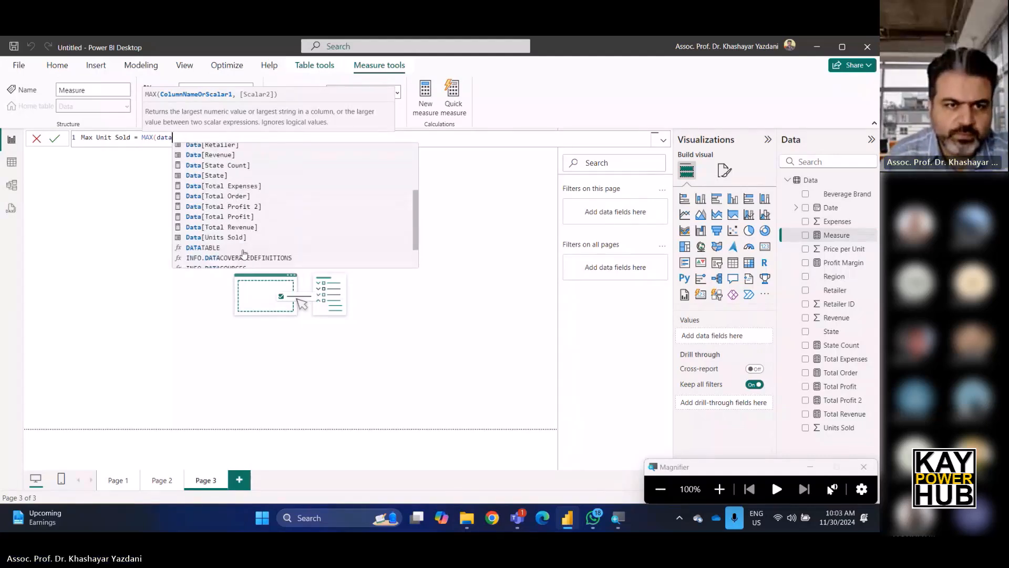
{"action": "left_click", "coordinate": [234, 242]}
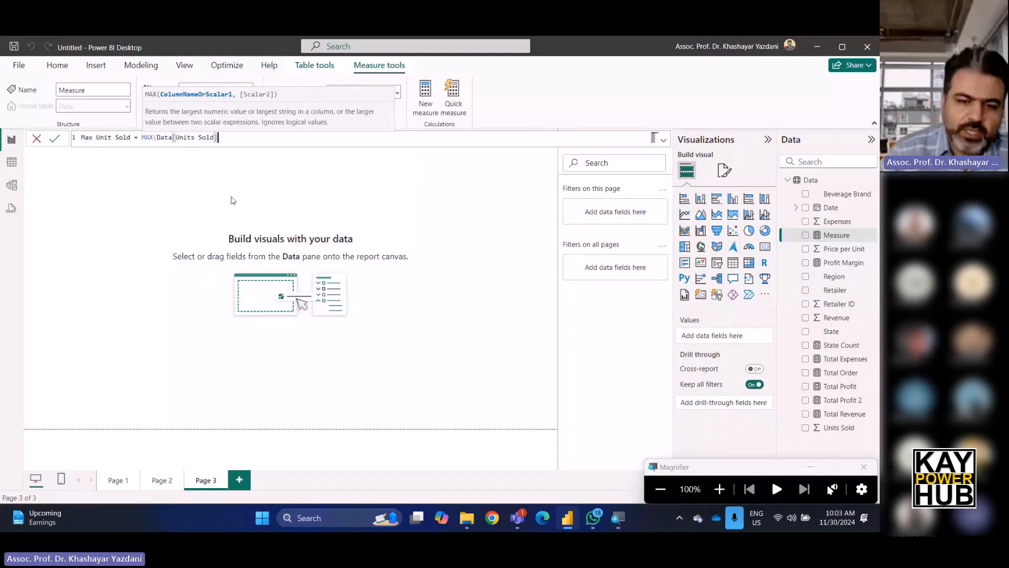
{"action": "type", "text": ")"}
{"action": "key", "text": "Return"}
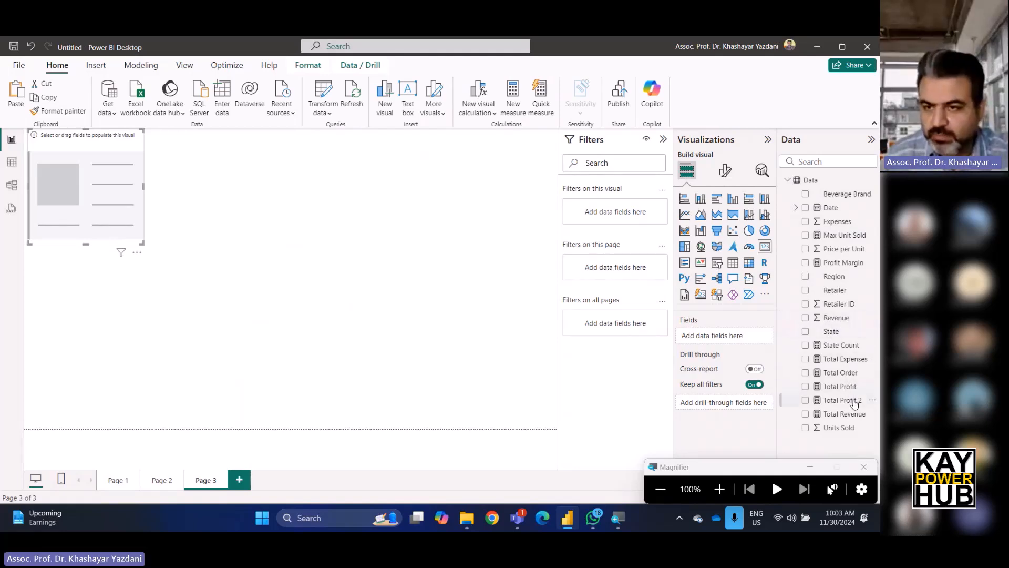
Show Max Unit Sold in a card visual and resize the card.
{"action": "left_click_drag", "start_coordinate": [855, 235], "coordinate": [726, 337]}
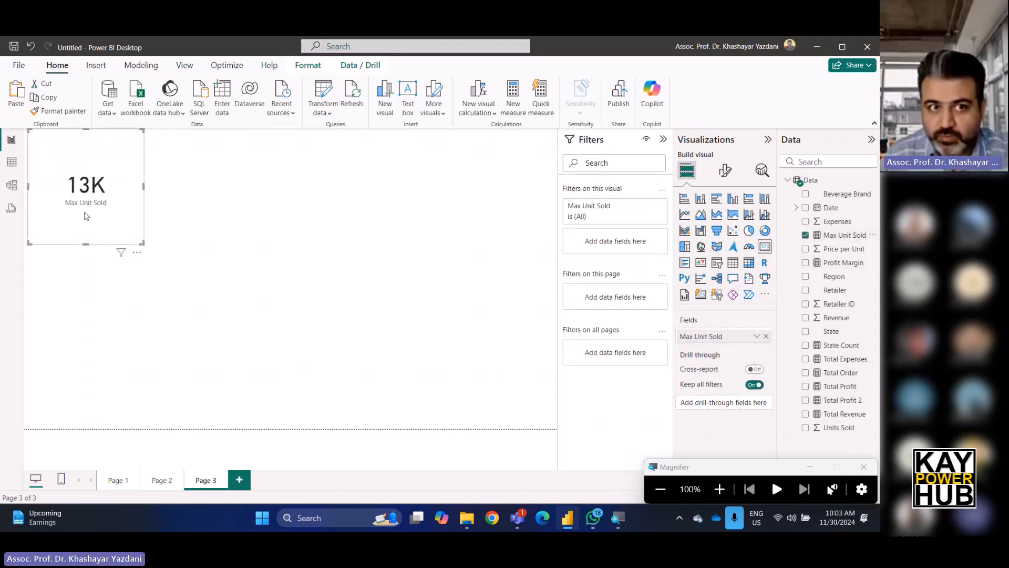
{"action": "left_click_drag", "start_coordinate": [144, 186], "coordinate": [231, 186]}
{"action": "left_click_drag", "start_coordinate": [229, 243], "coordinate": [154, 213]}
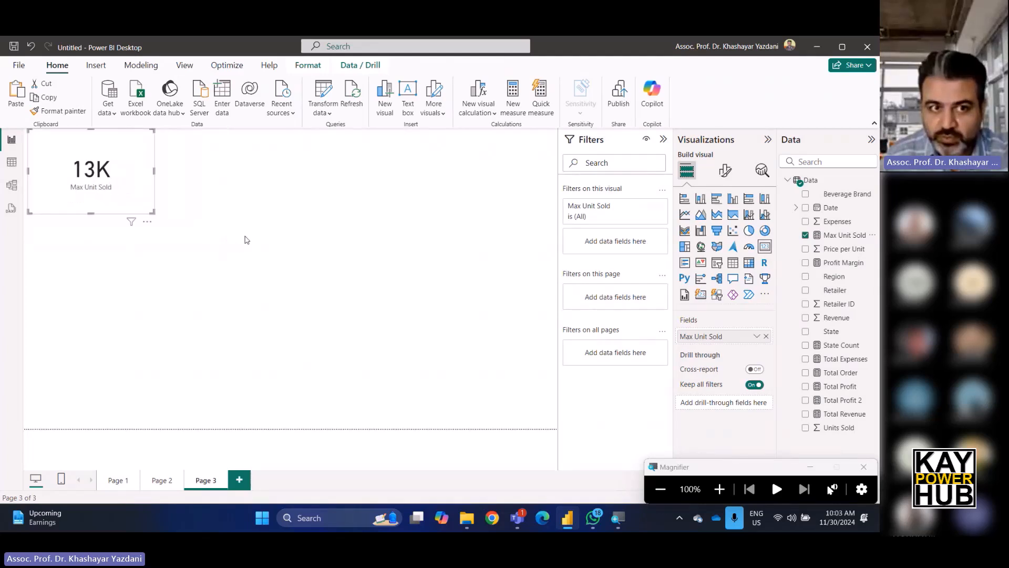
{"action": "left_click", "coordinate": [316, 218]}
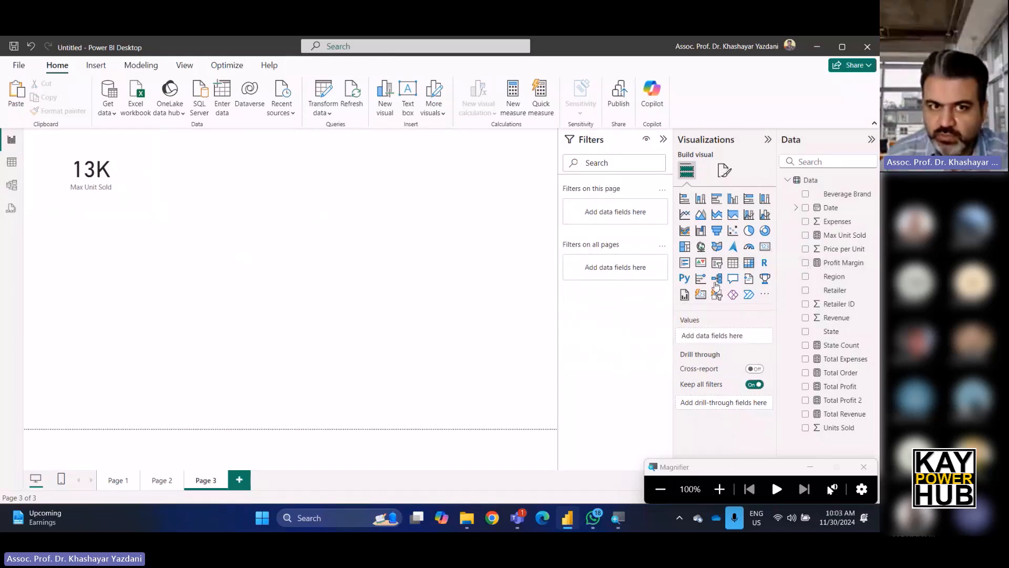
Add a Beverage Brand slicer below the card and enlarge it.
{"action": "left_click", "coordinate": [719, 262]}
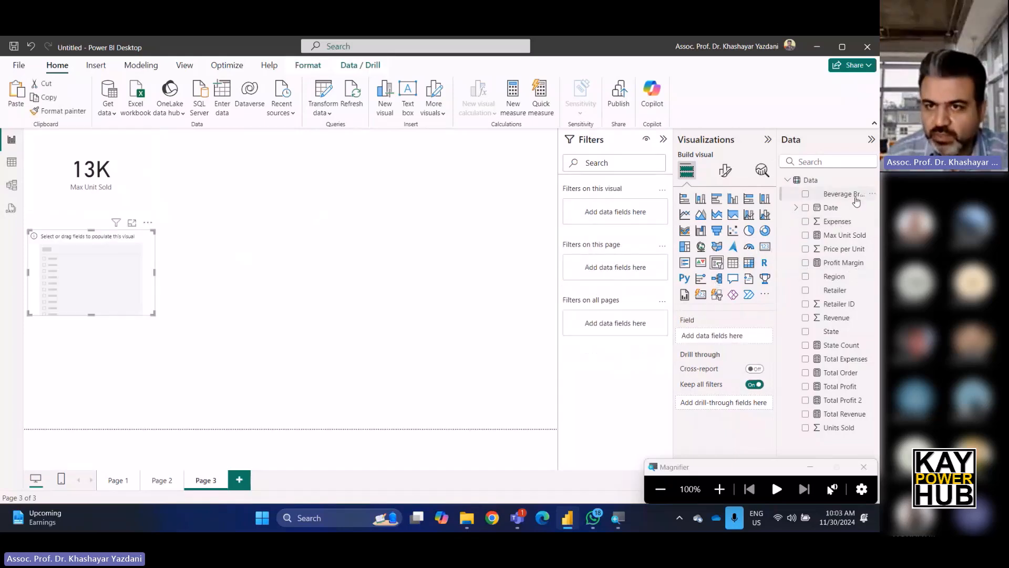
{"action": "left_click_drag", "start_coordinate": [845, 195], "coordinate": [740, 339]}
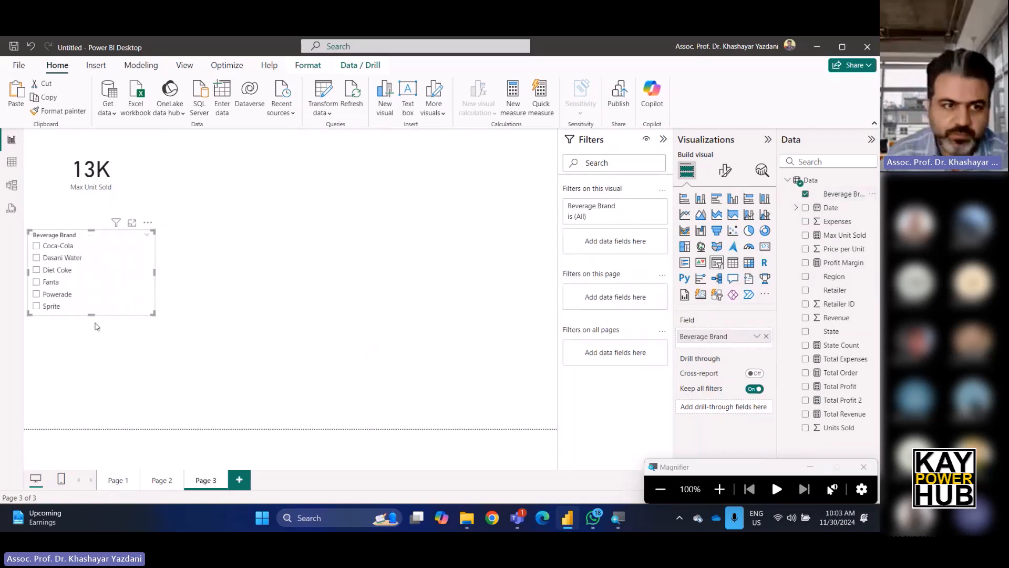
{"action": "left_click_drag", "start_coordinate": [92, 315], "coordinate": [90, 361]}
Filter the slicer by Coca-Cola, Dasani Water, Diet Coke and finally Fanta in turn.
{"action": "left_click", "coordinate": [35, 246]}
{"action": "left_click", "coordinate": [36, 259]}
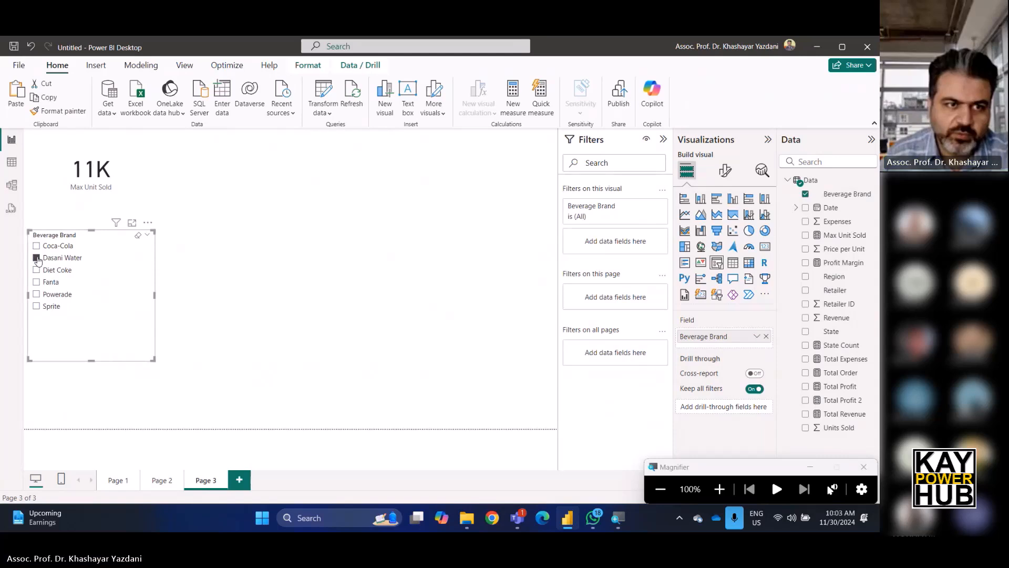
{"action": "left_click", "coordinate": [36, 271]}
{"action": "left_click", "coordinate": [36, 282]}
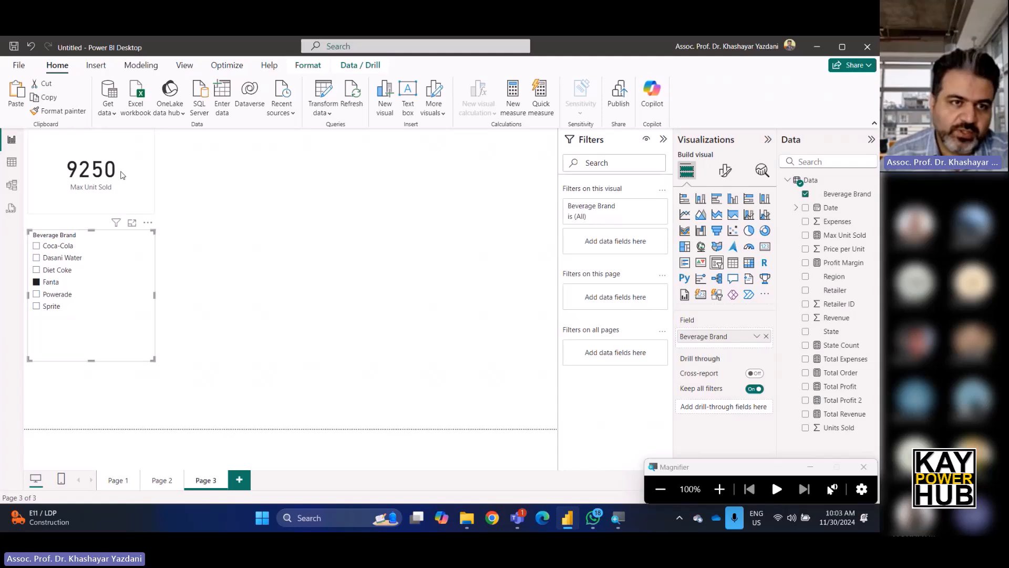
{"action": "left_click", "coordinate": [298, 159]}
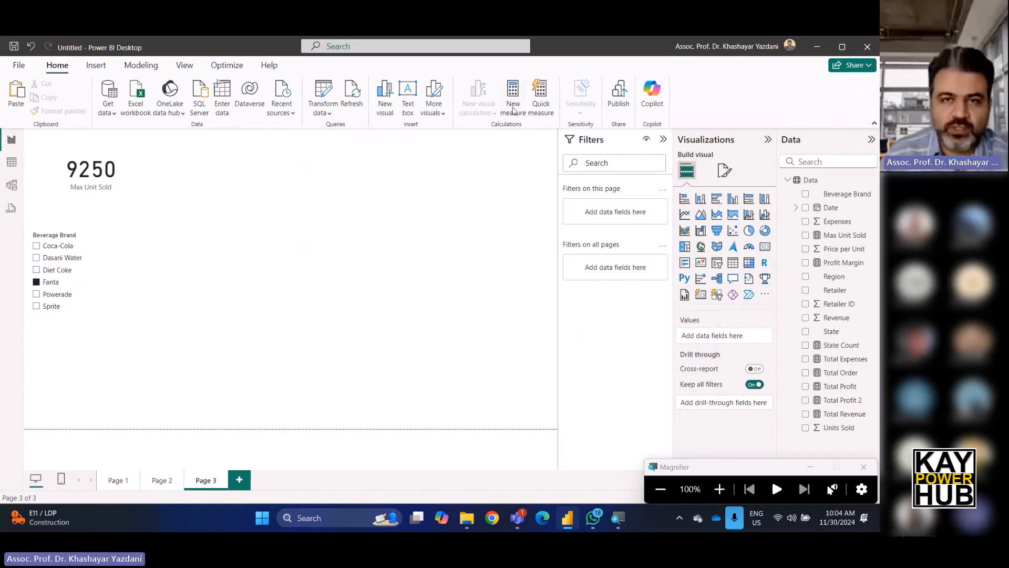
Switch to the table view and add a calculated column Profit = Data[Revenue]-Data[Expenses] to the Data table.
{"action": "left_click", "coordinate": [14, 162]}
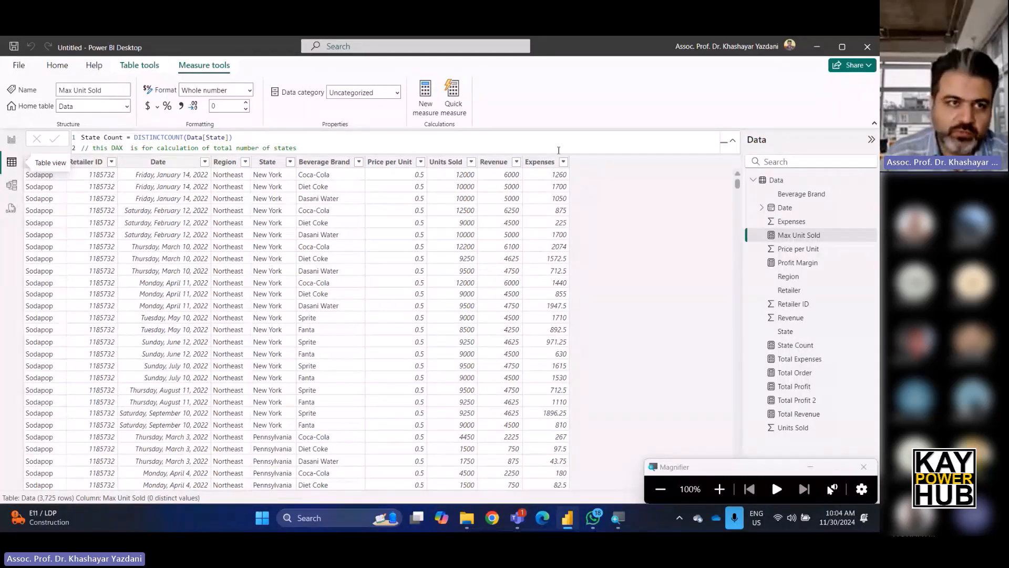
{"action": "left_click", "coordinate": [794, 249]}
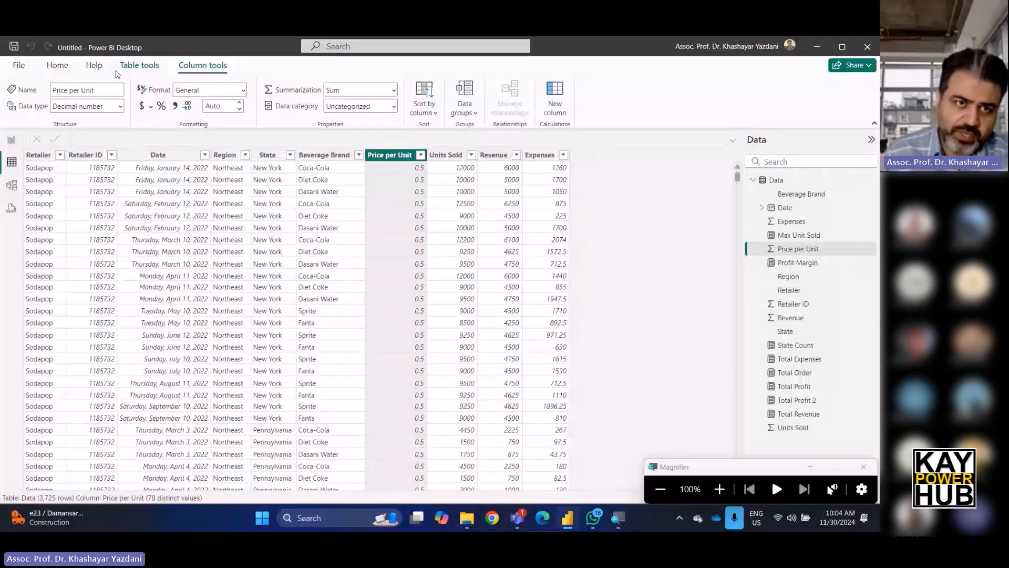
{"action": "left_click", "coordinate": [139, 65]}
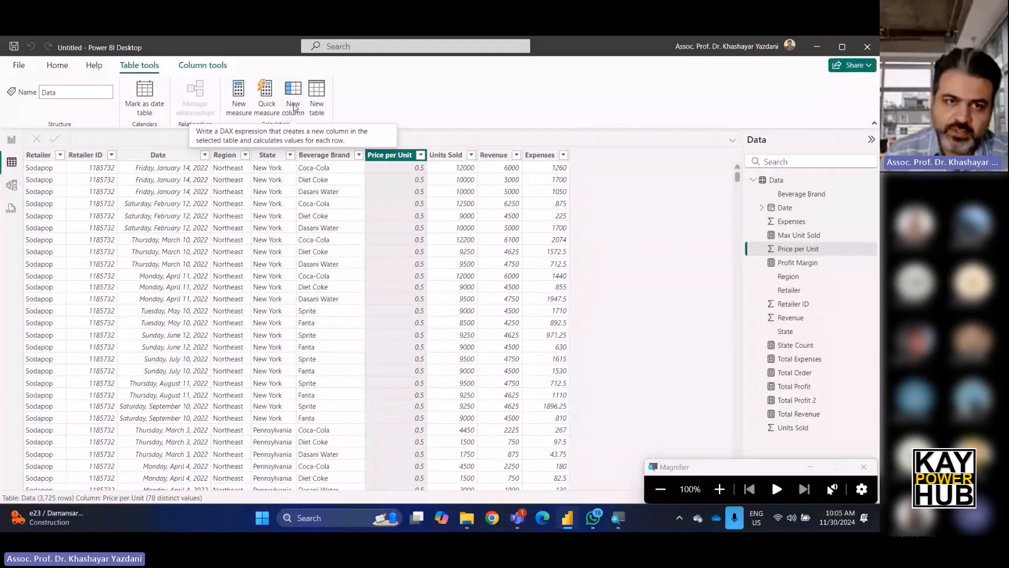
{"action": "left_click", "coordinate": [295, 112]}
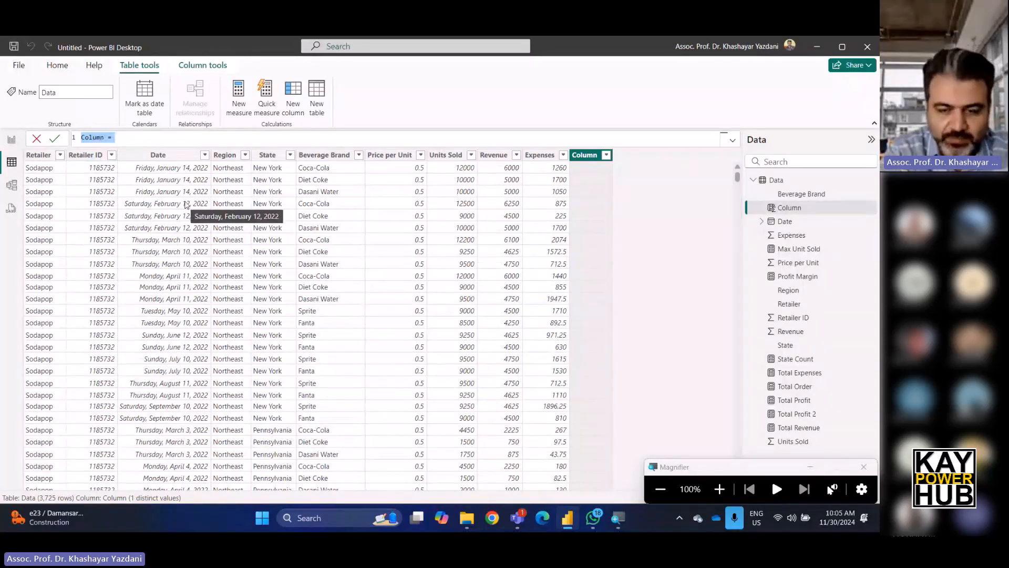
{"action": "key", "text": "BackSpace"}
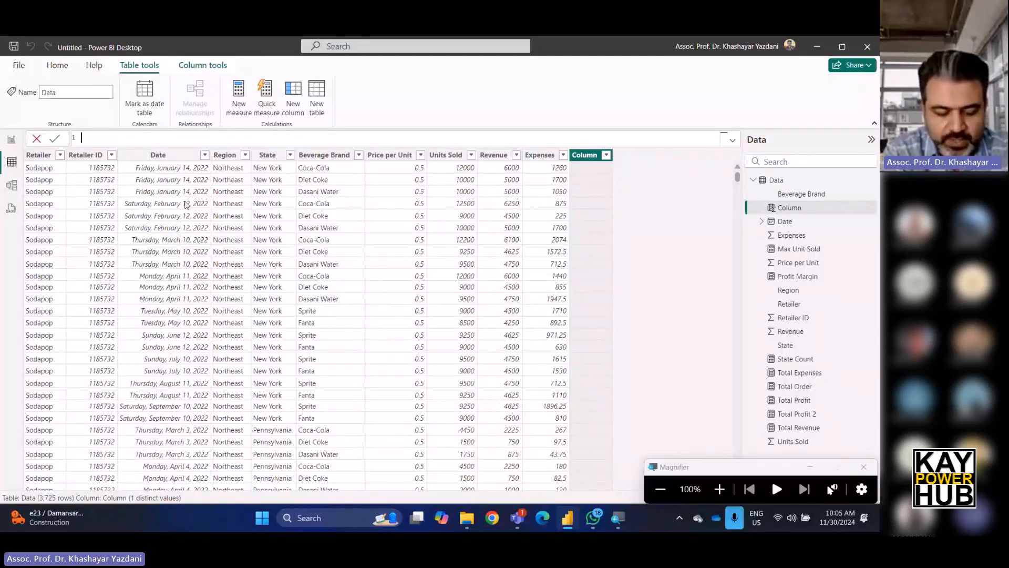
{"action": "type", "text": "Profi"}
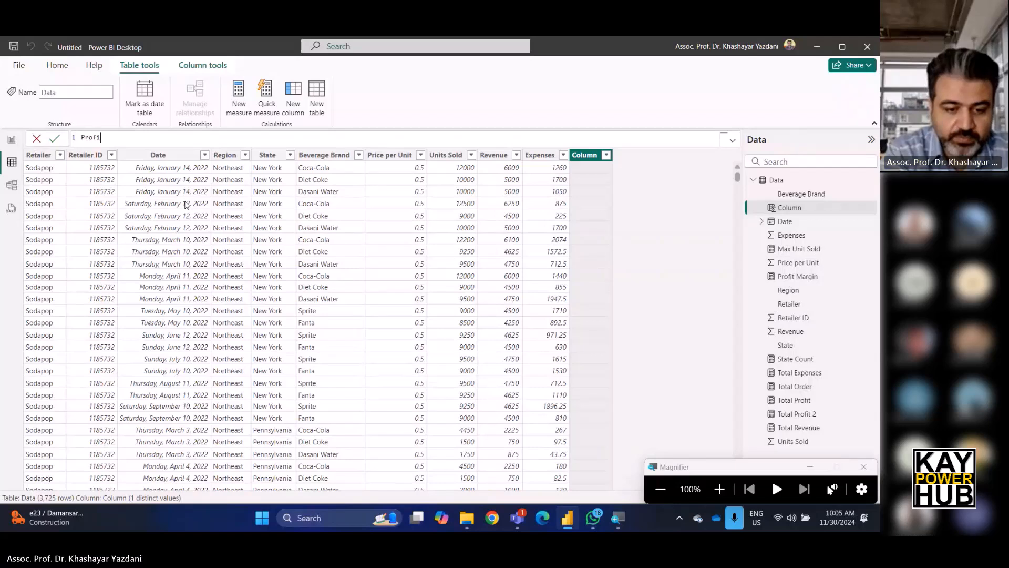
{"action": "type", "text": "t ="}
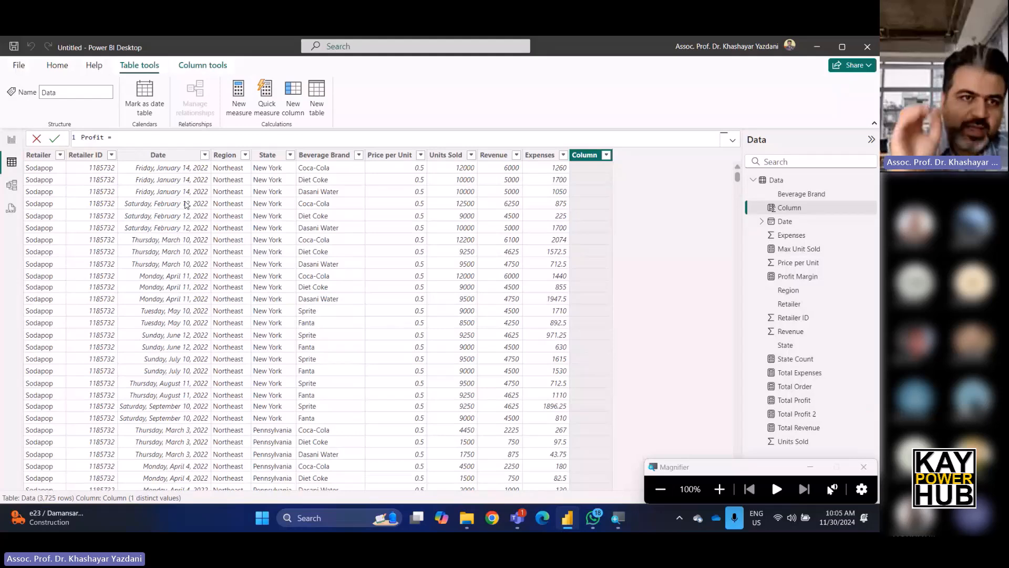
{"action": "type", "text": "data"}
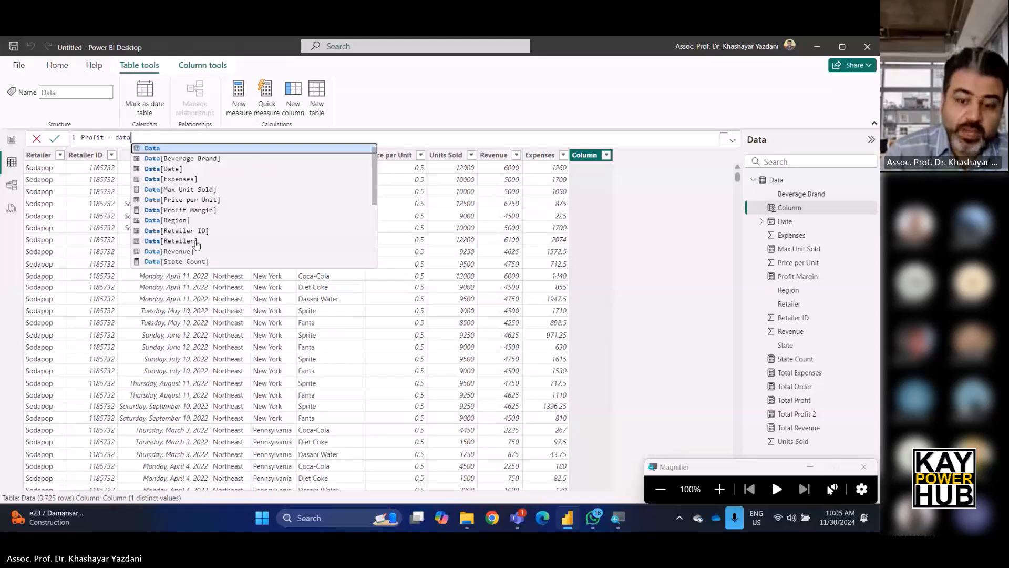
{"action": "left_click", "coordinate": [186, 252]}
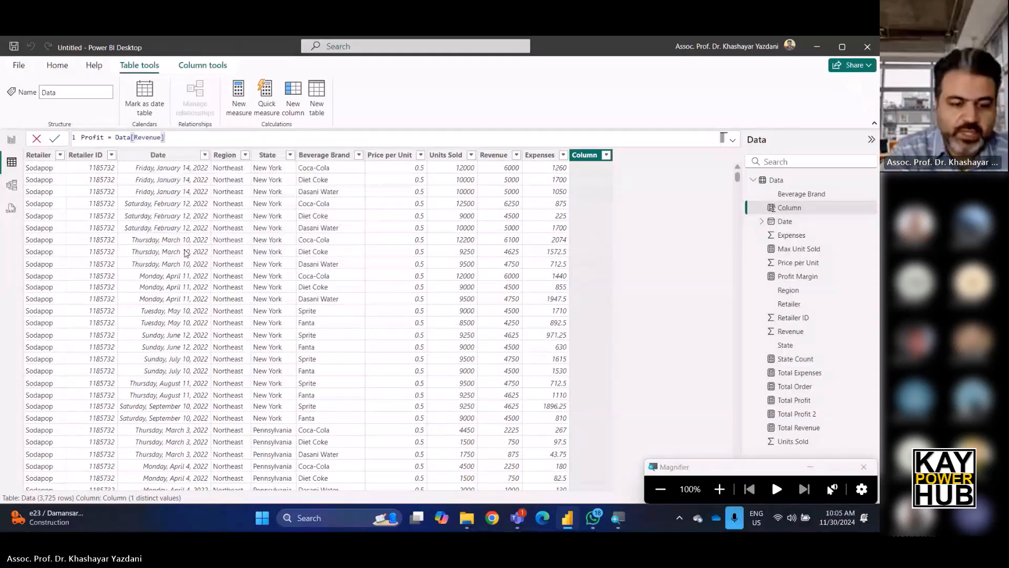
{"action": "type", "text": "-Data"}
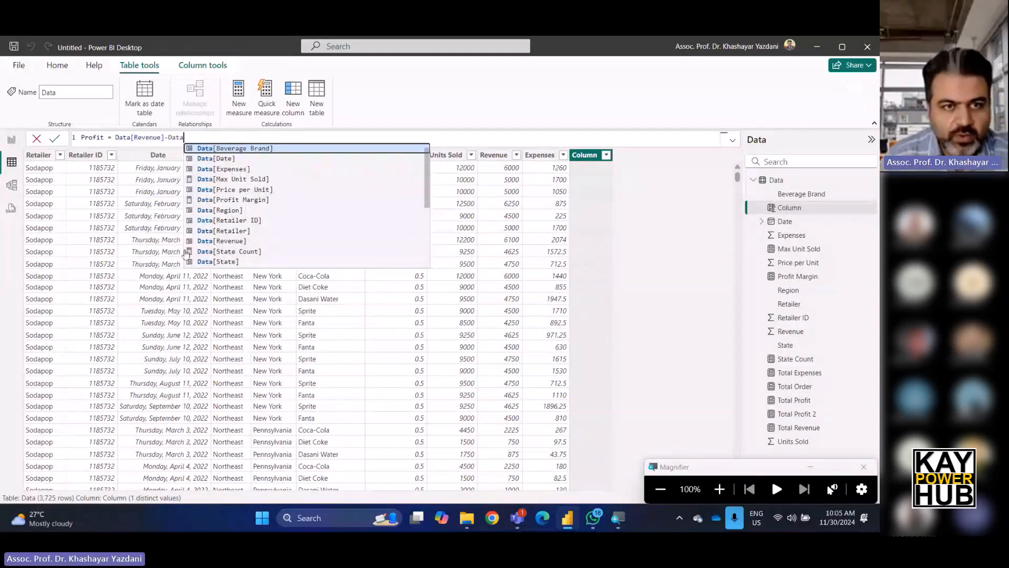
{"action": "left_click", "coordinate": [230, 170]}
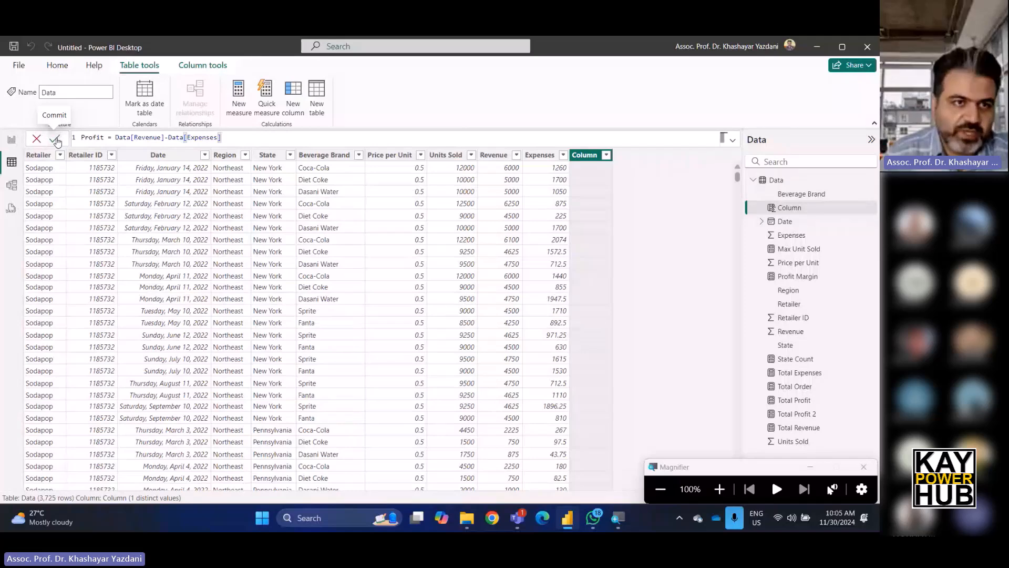
{"action": "left_click", "coordinate": [57, 140]}
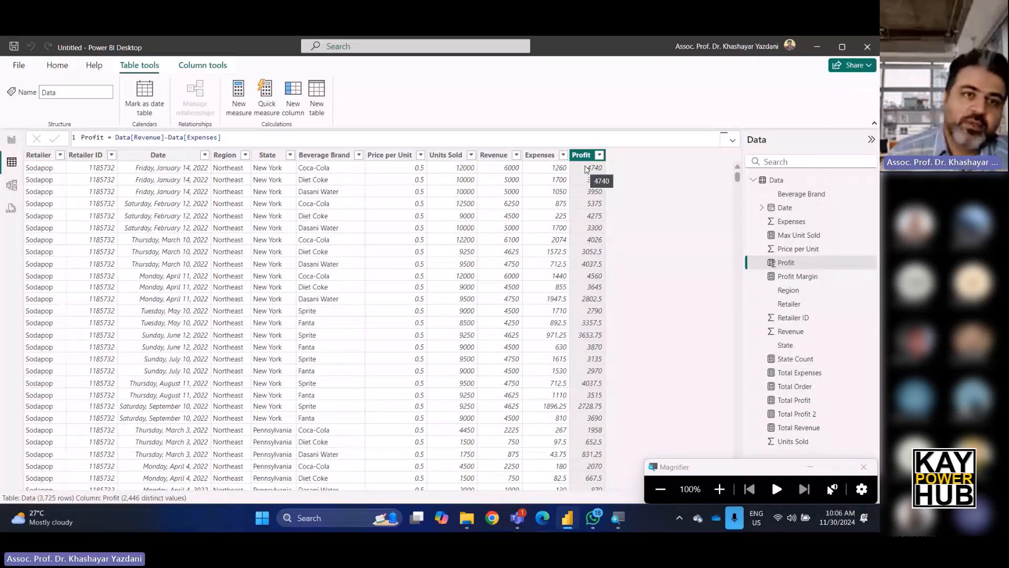
Select the Profit formula text, then add another new calculated column to the Data table.
{"action": "left_click", "coordinate": [193, 137]}
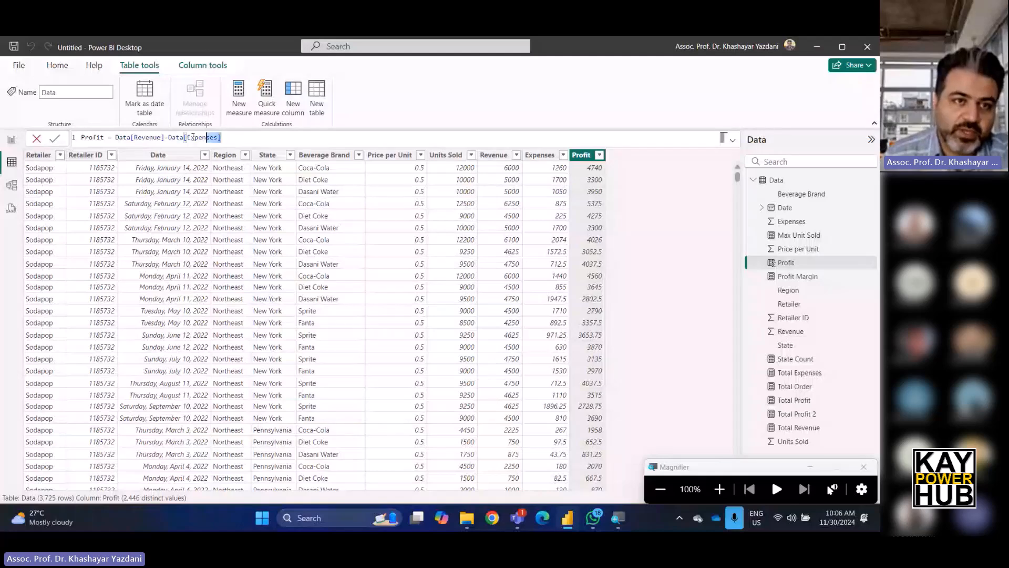
{"action": "key", "text": "ctrl+a"}
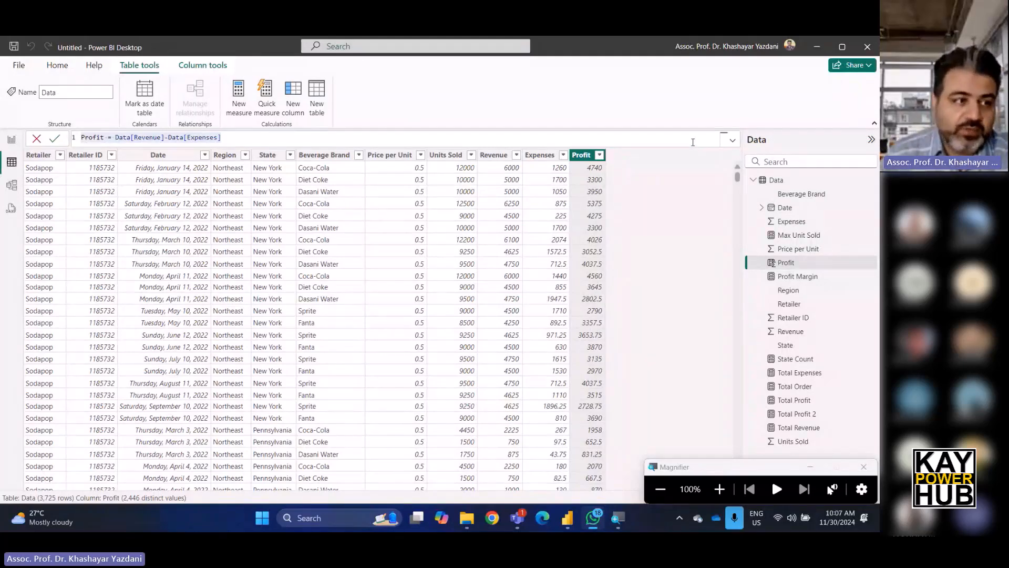
{"action": "left_click", "coordinate": [301, 95]}
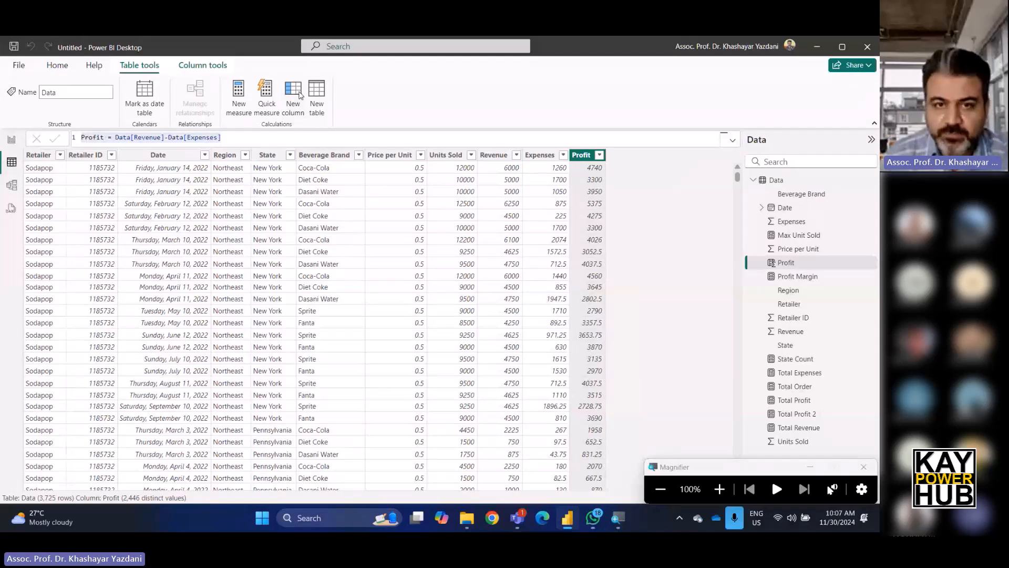
{"action": "left_click", "coordinate": [300, 95]}
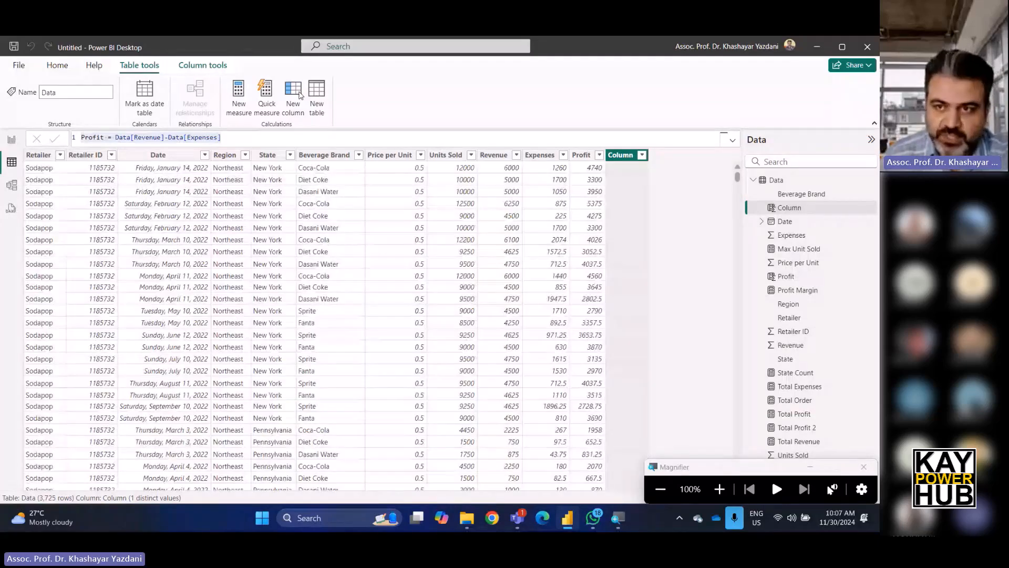
{"action": "left_click", "coordinate": [720, 489]}
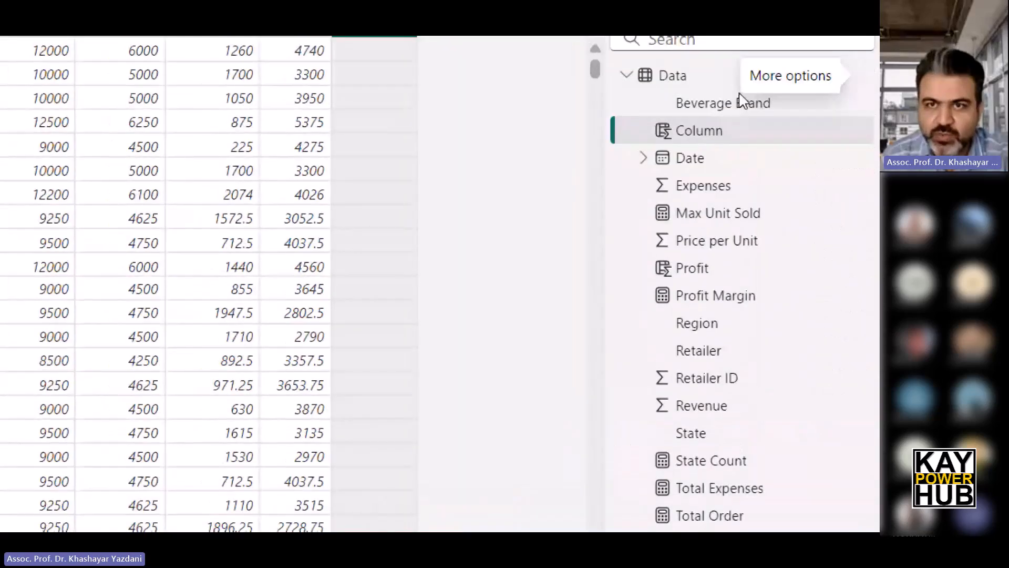
{"action": "left_click", "coordinate": [670, 141]}
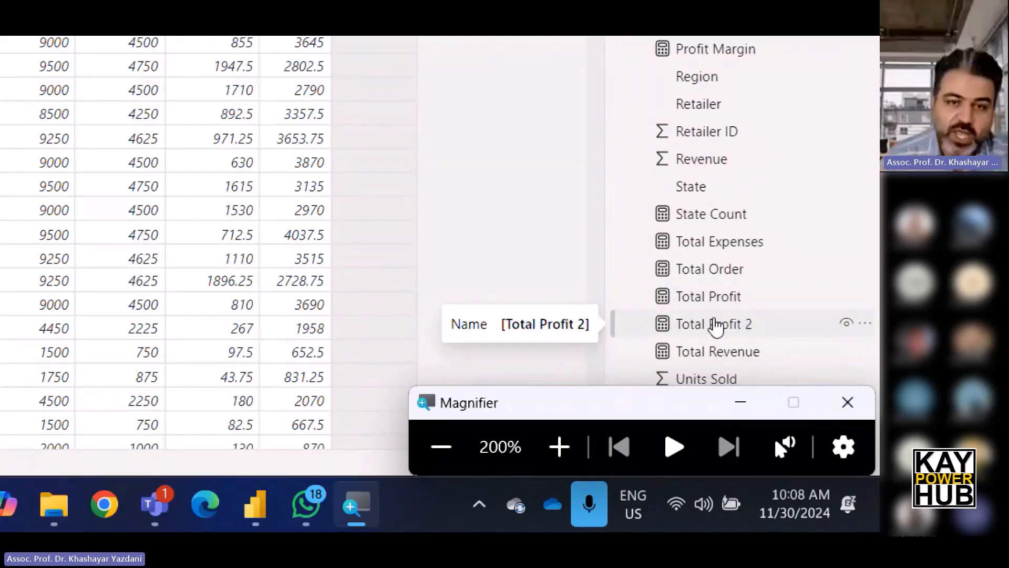
{"action": "left_click", "coordinate": [442, 450]}
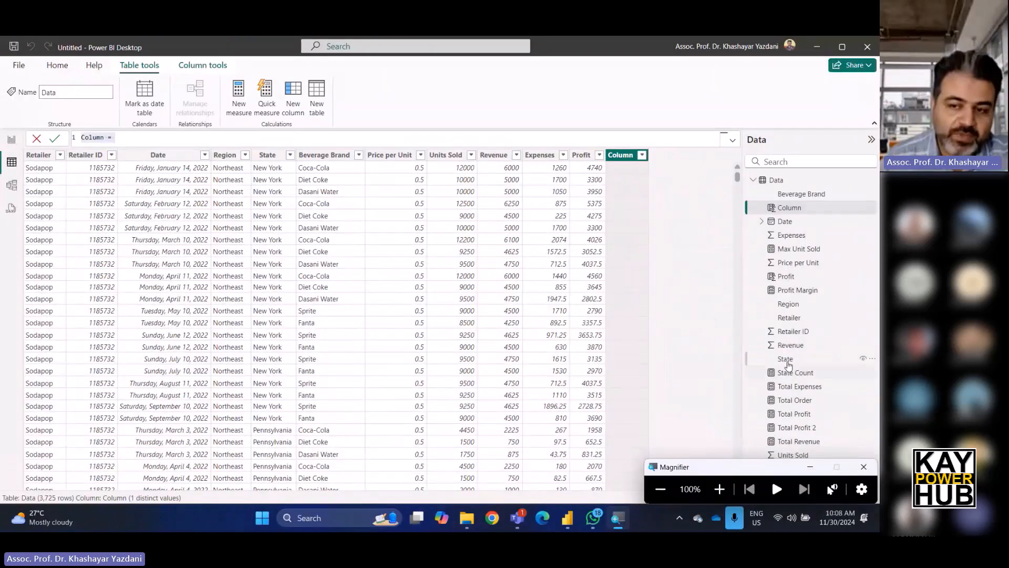
{"action": "left_click", "coordinate": [863, 466]}
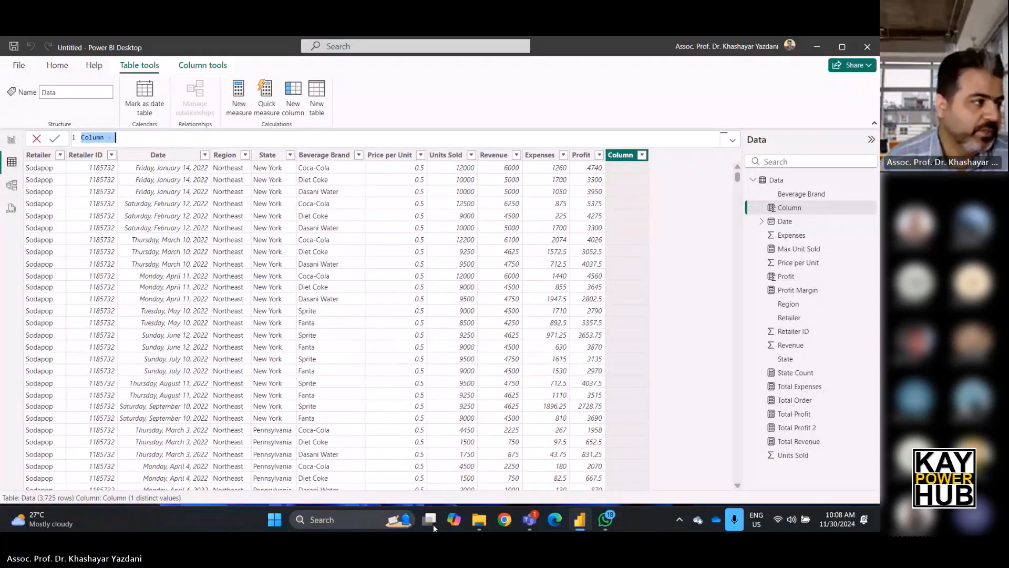
{"action": "left_click", "coordinate": [605, 519]}
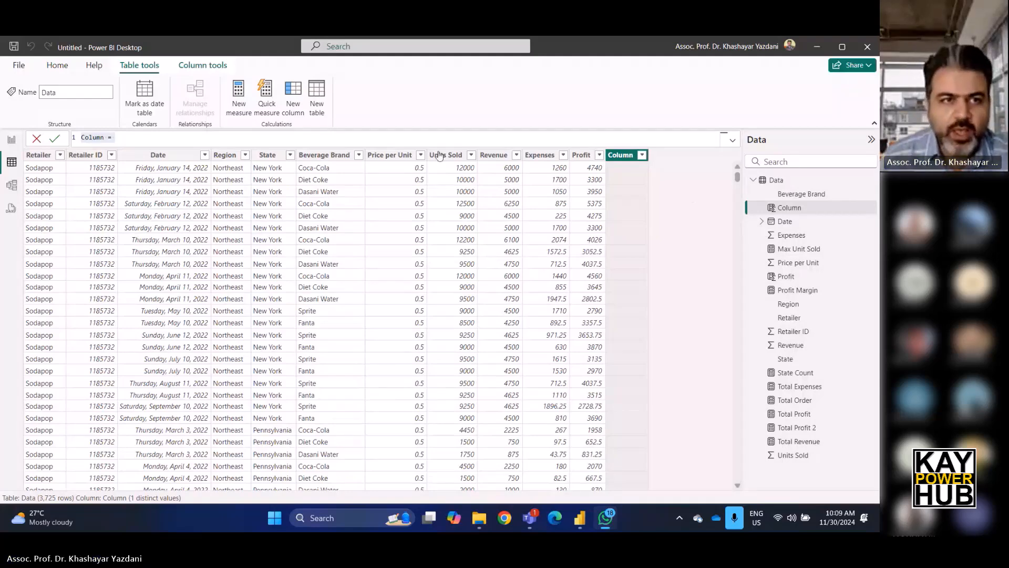
Rename the new column's formula to Category and start an IF expression.
{"action": "triple_click", "coordinate": [158, 135]}
{"action": "type", "text": "Colum"}
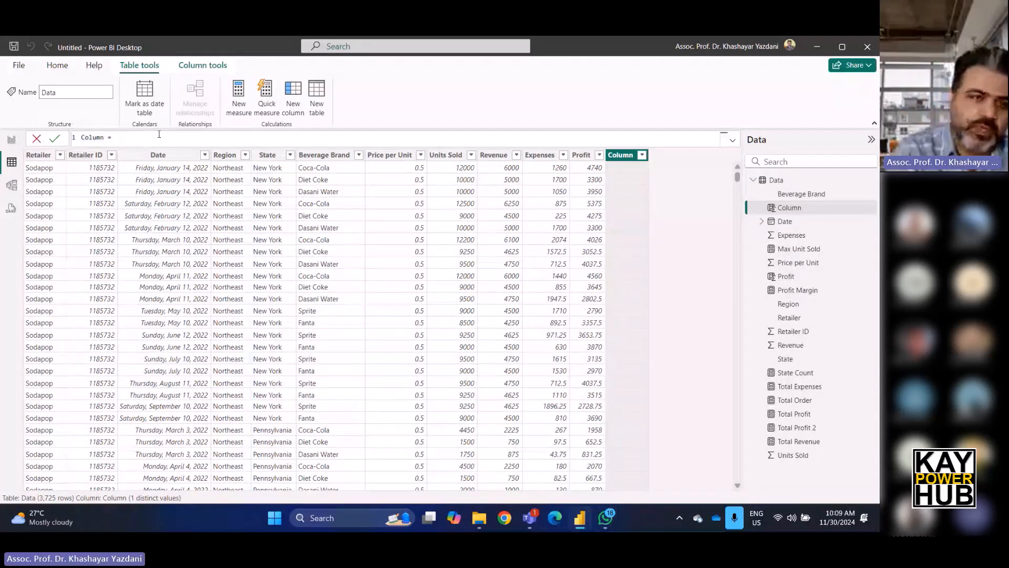
{"action": "key", "text": "BackSpace"}
{"action": "key", "text": "BackSpace"}
{"action": "key", "text": "BackSpace"}
{"action": "key", "text": "BackSpace"}
{"action": "key", "text": "BackSpace"}
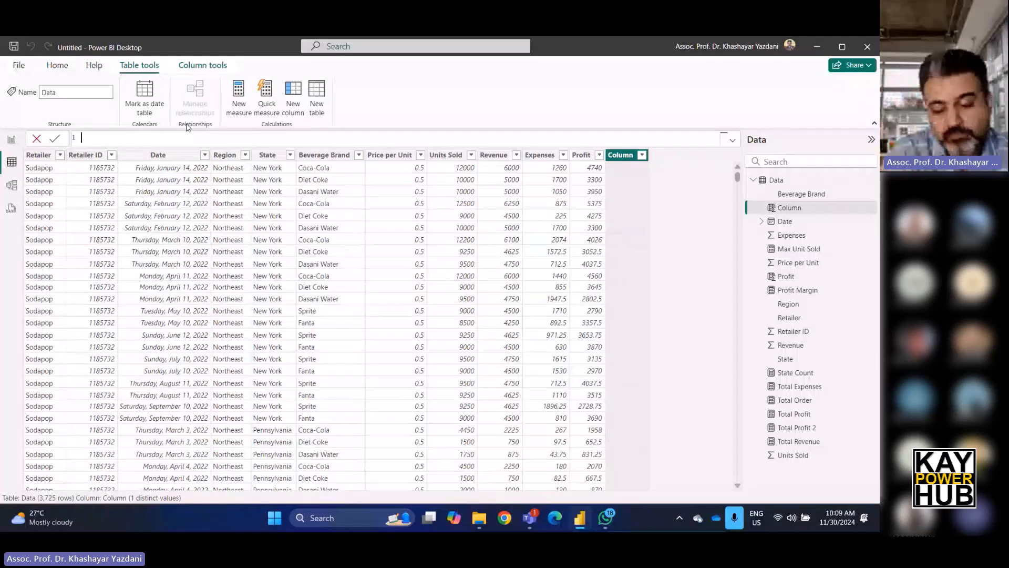
{"action": "type", "text": "C"}
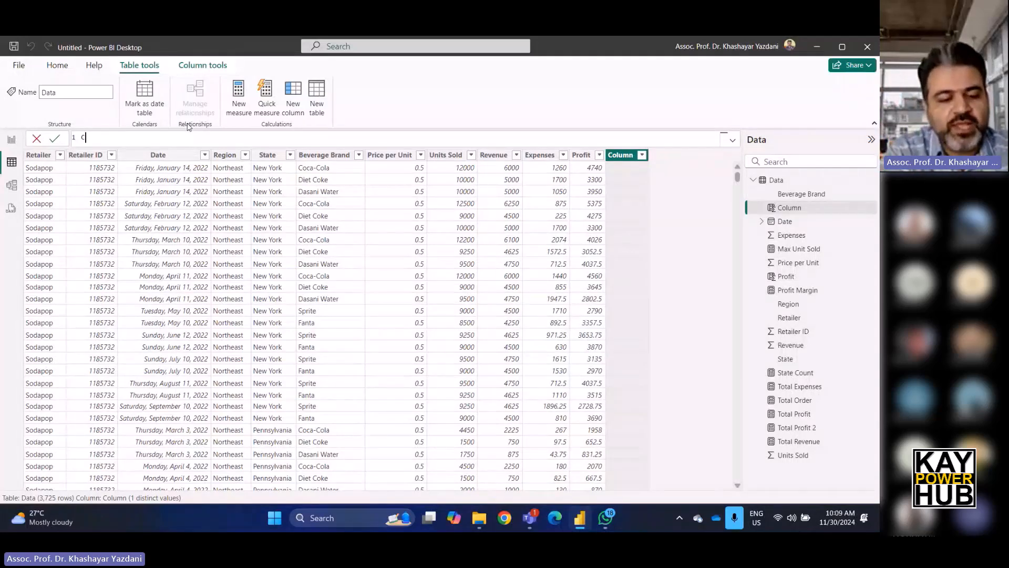
{"action": "type", "text": "ategory"}
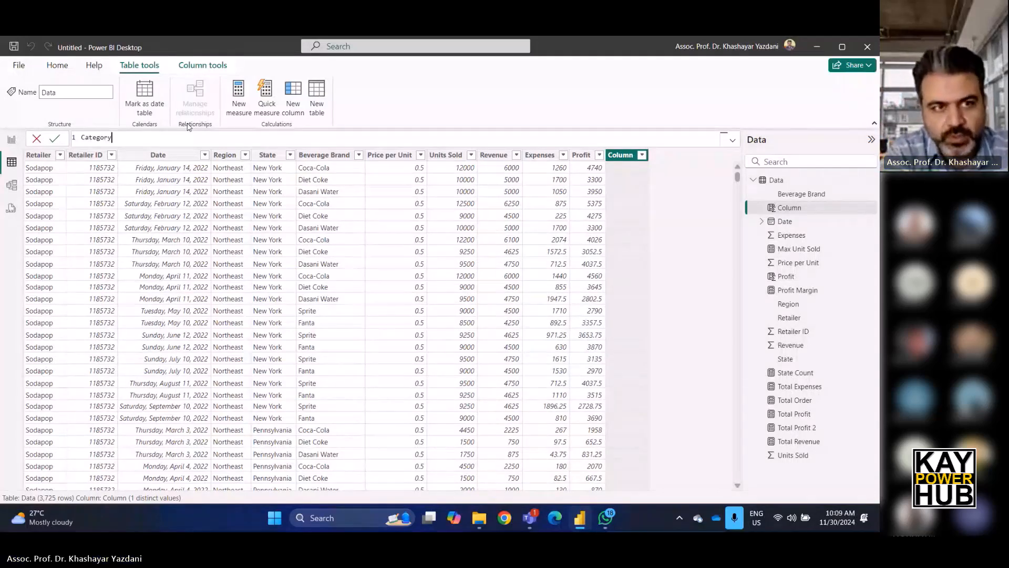
{"action": "type", "text": " ="}
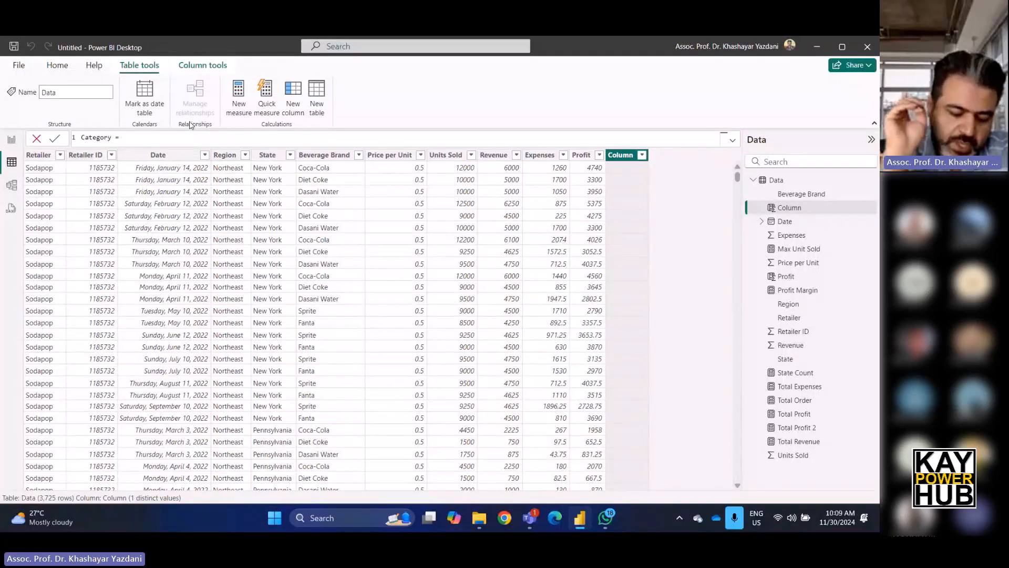
{"action": "type", "text": " I"}
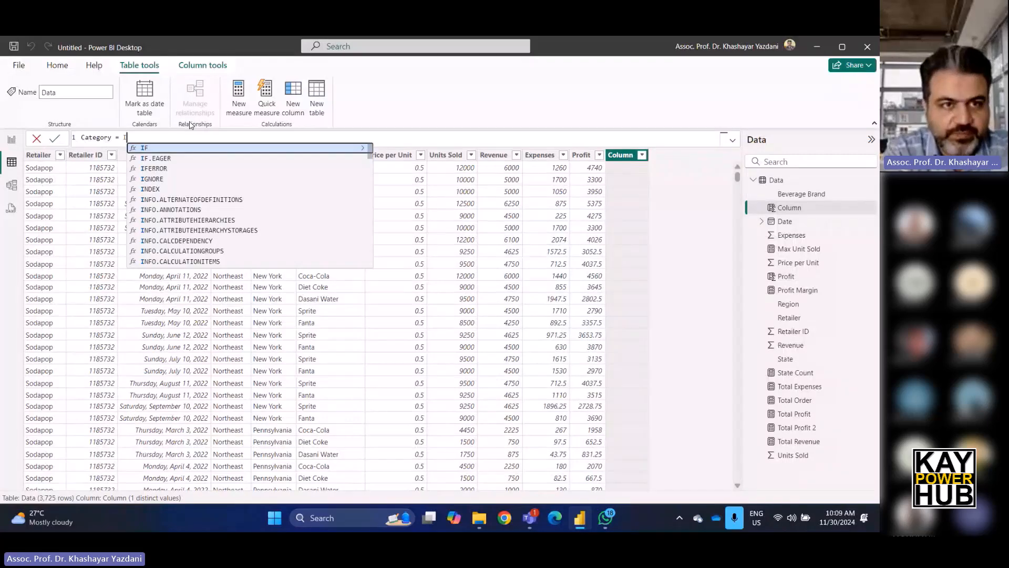
{"action": "type", "text": "F("}
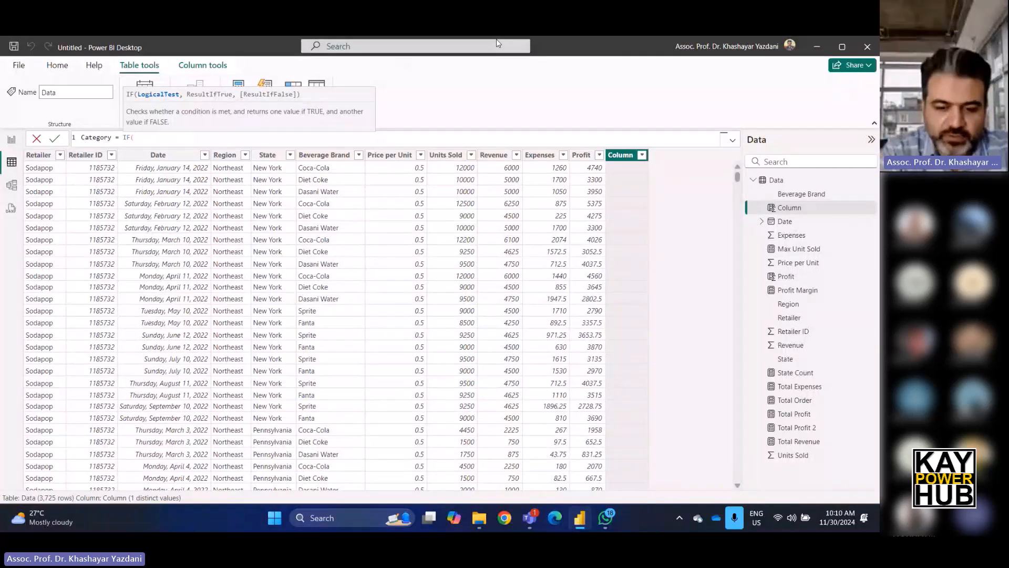
Enter the first IF condition Data[Units Sold]<5000 returning "Small", then open a nested IF for the false branch.
{"action": "type", "text": "dat"}
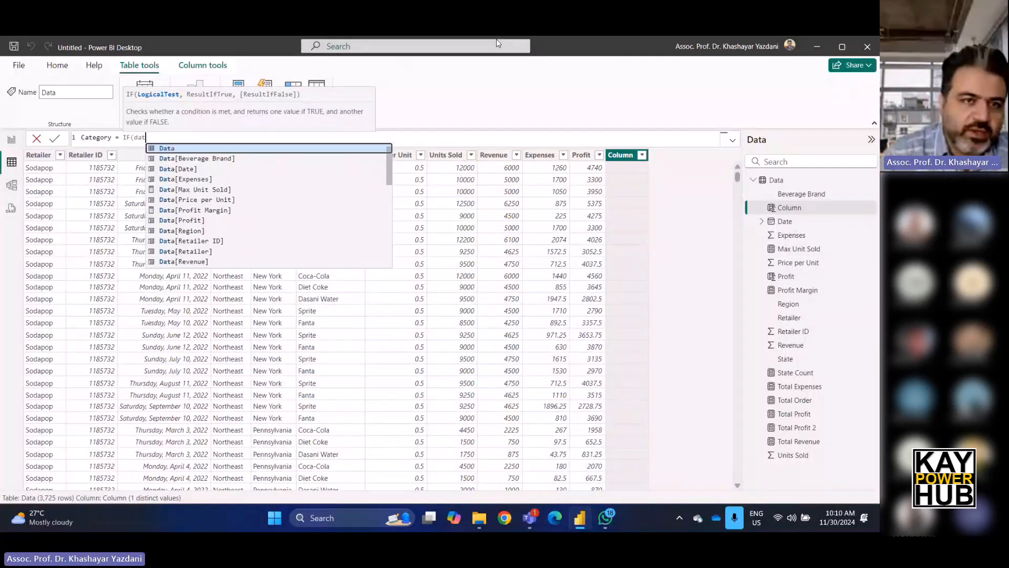
{"action": "type", "text": "a"}
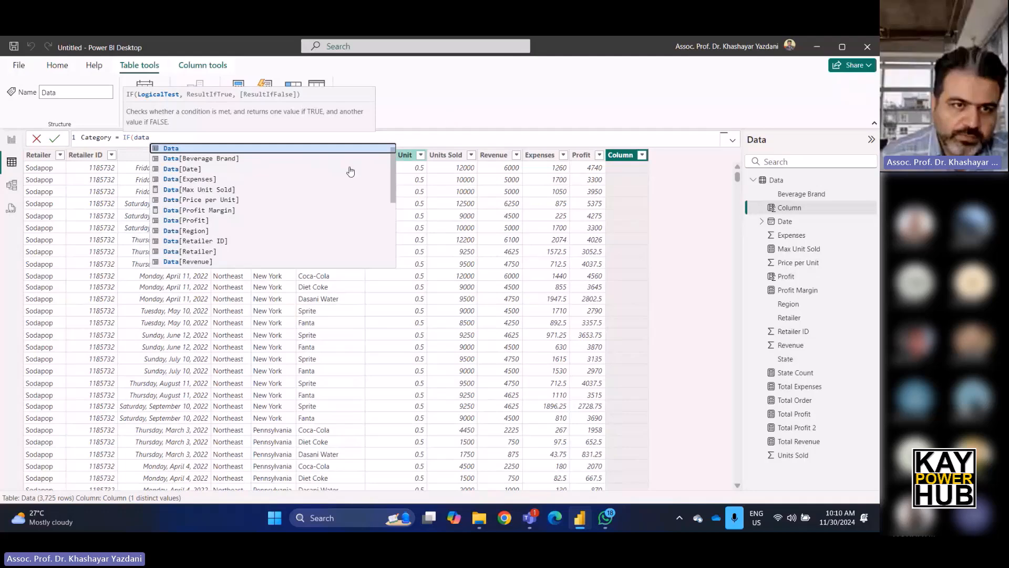
{"action": "scroll", "coordinate": [233, 244], "scroll_direction": "down", "scroll_amount": 3}
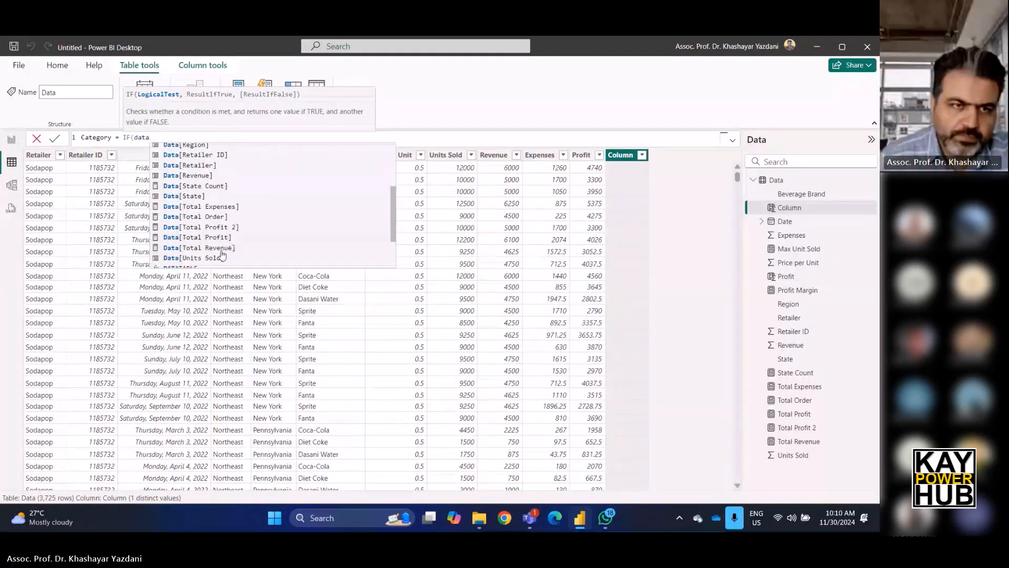
{"action": "left_click", "coordinate": [222, 257]}
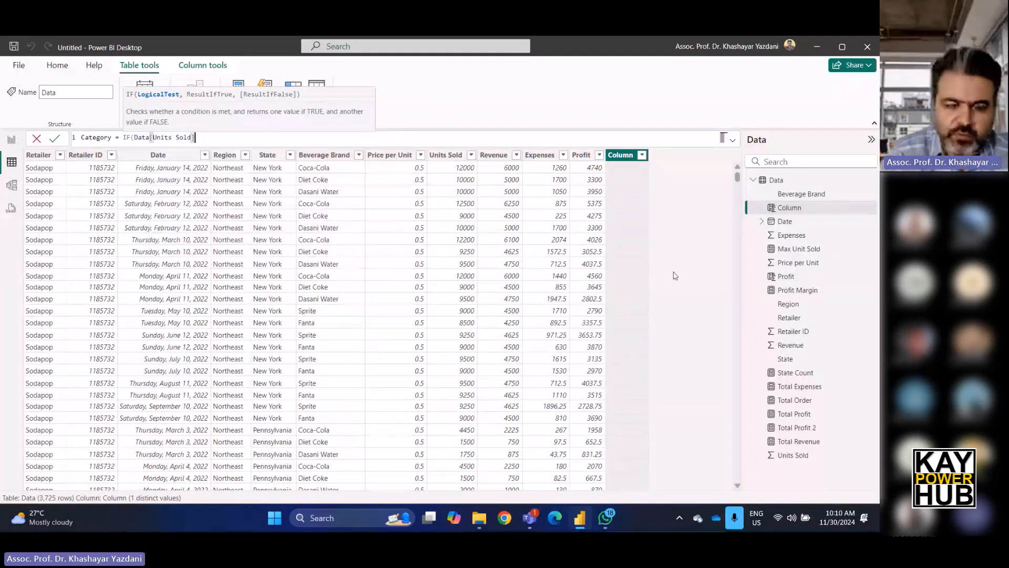
{"action": "type", "text": "<5000"}
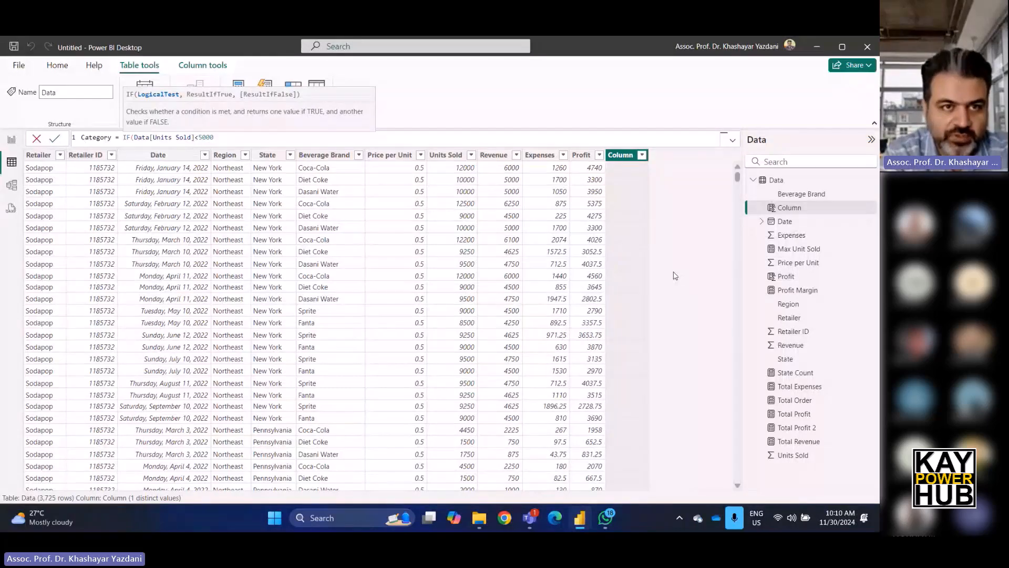
{"action": "type", "text": ","}
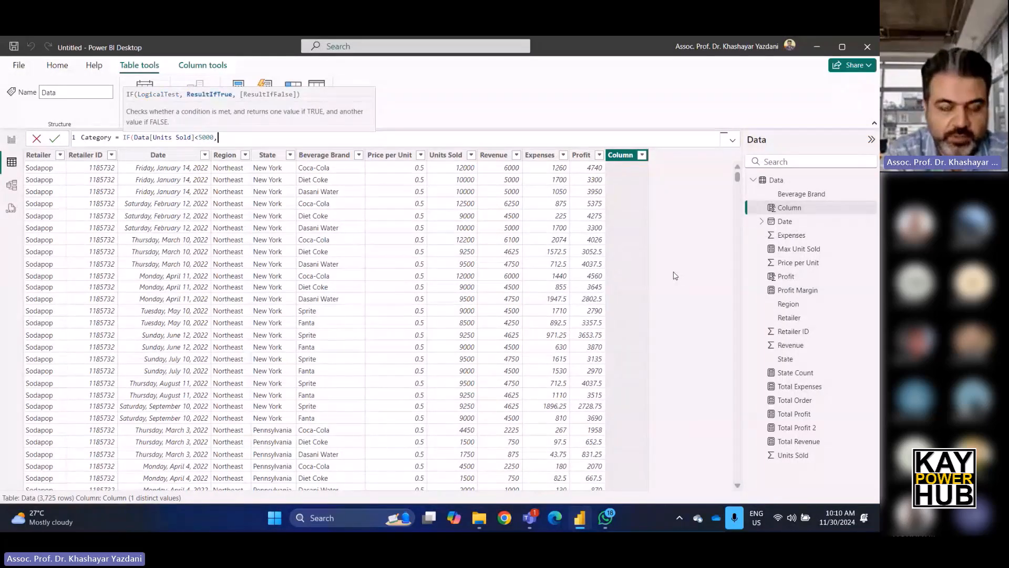
{"action": "type", "text": " \"S"}
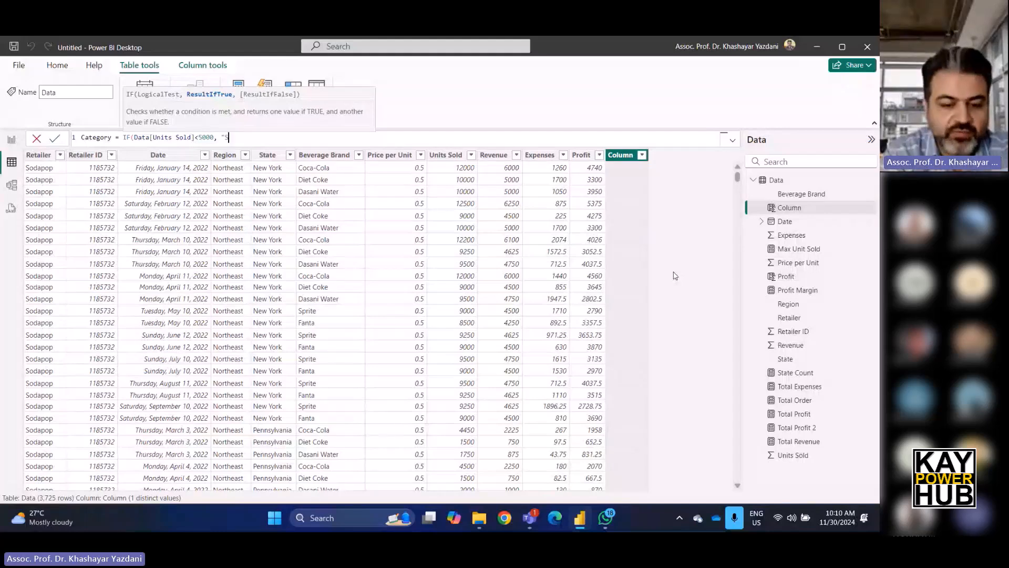
{"action": "type", "text": "mall"}
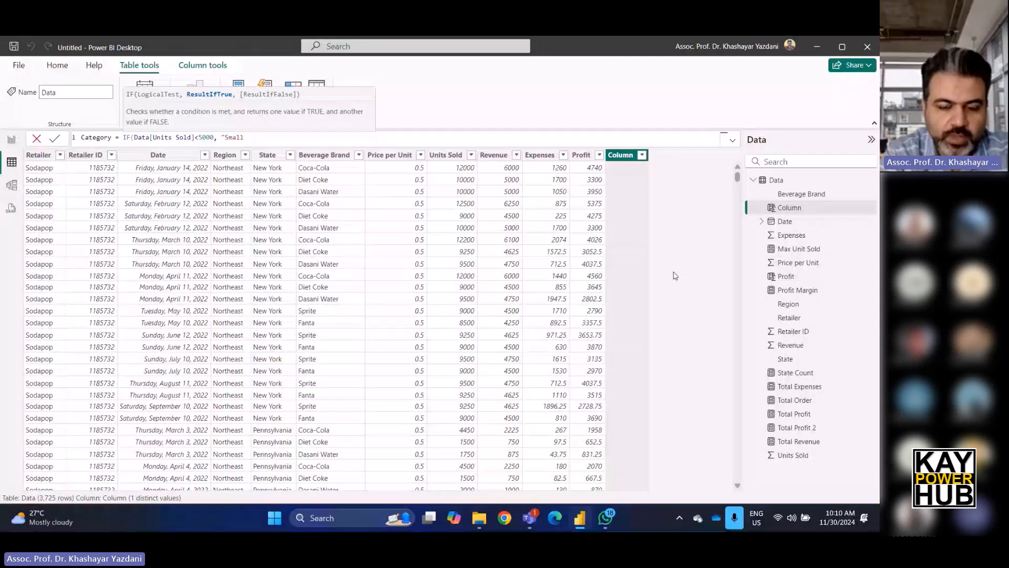
{"action": "type", "text": "\", I"}
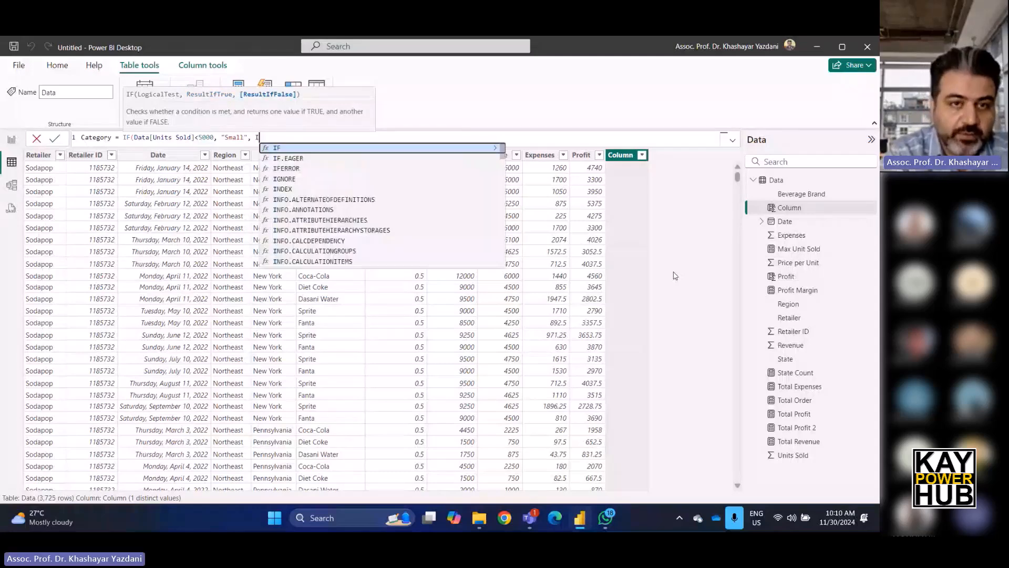
{"action": "type", "text": "f"}
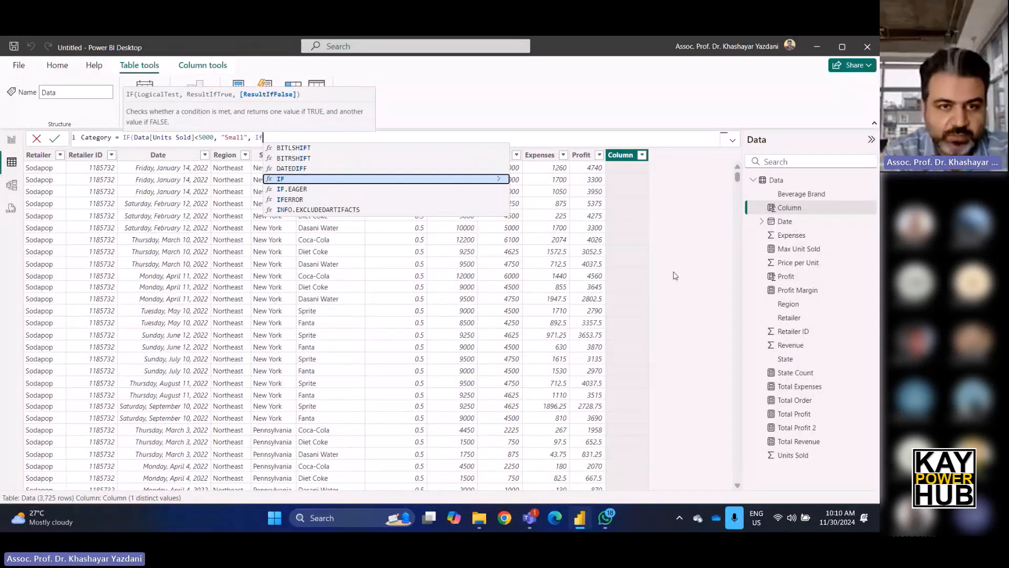
{"action": "type", "text": "("}
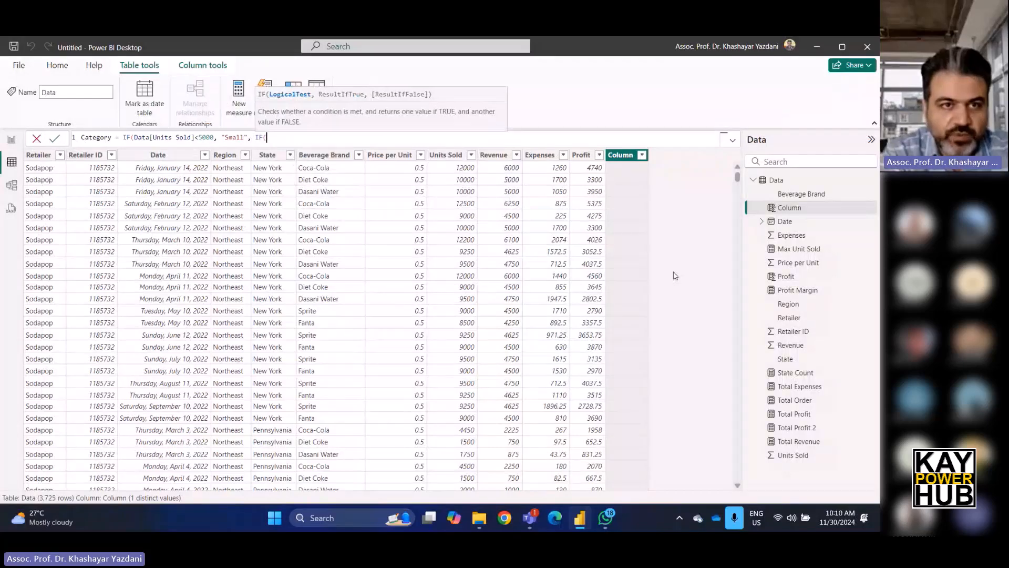
{"action": "type", "text": "data"}
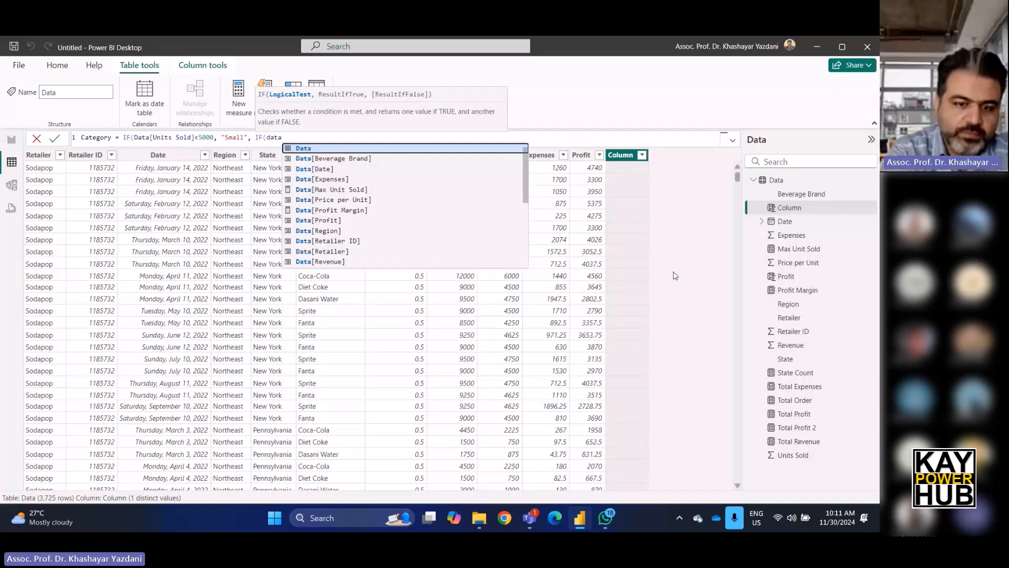
{"action": "type", "text": "("}
Give the nested IF the condition Data[Units Sold]<10000.
{"action": "key", "text": "BackSpace"}
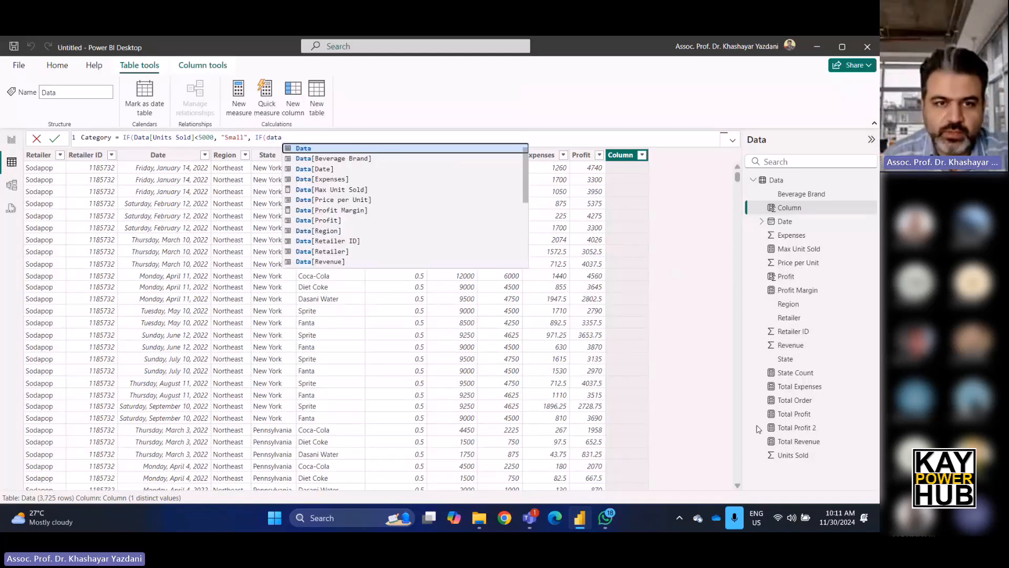
{"action": "scroll", "coordinate": [372, 252], "scroll_direction": "down", "scroll_amount": 2}
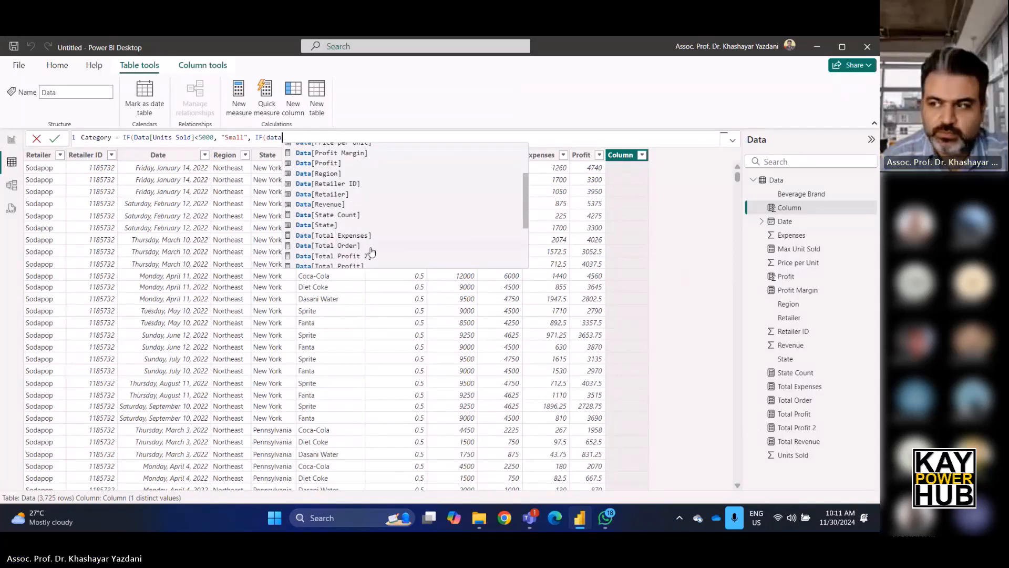
{"action": "scroll", "coordinate": [372, 252], "scroll_direction": "down", "scroll_amount": 1}
{"action": "left_click", "coordinate": [355, 258]}
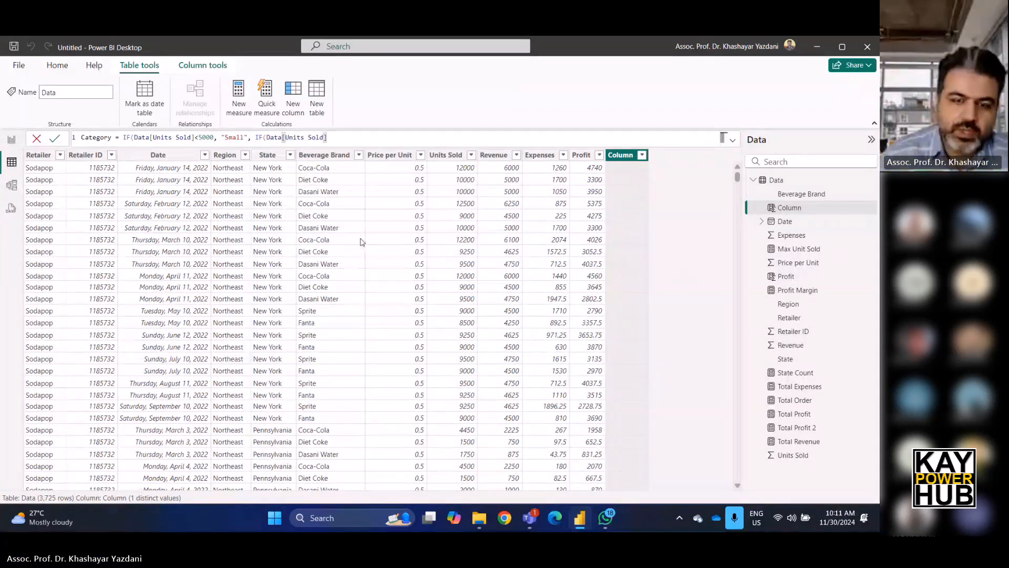
{"action": "type", "text": "<"}
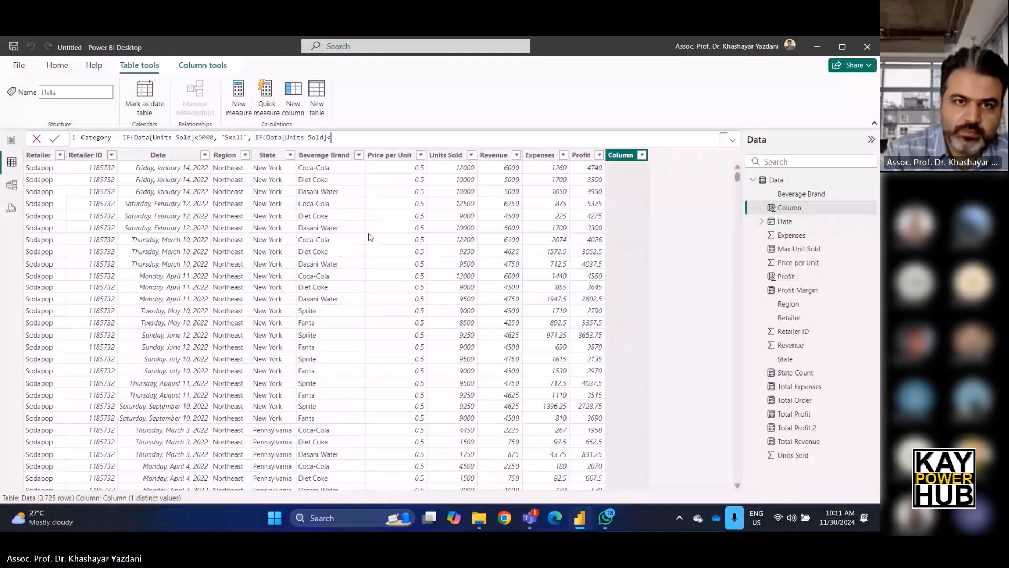
{"action": "type", "text": "10000, \""}
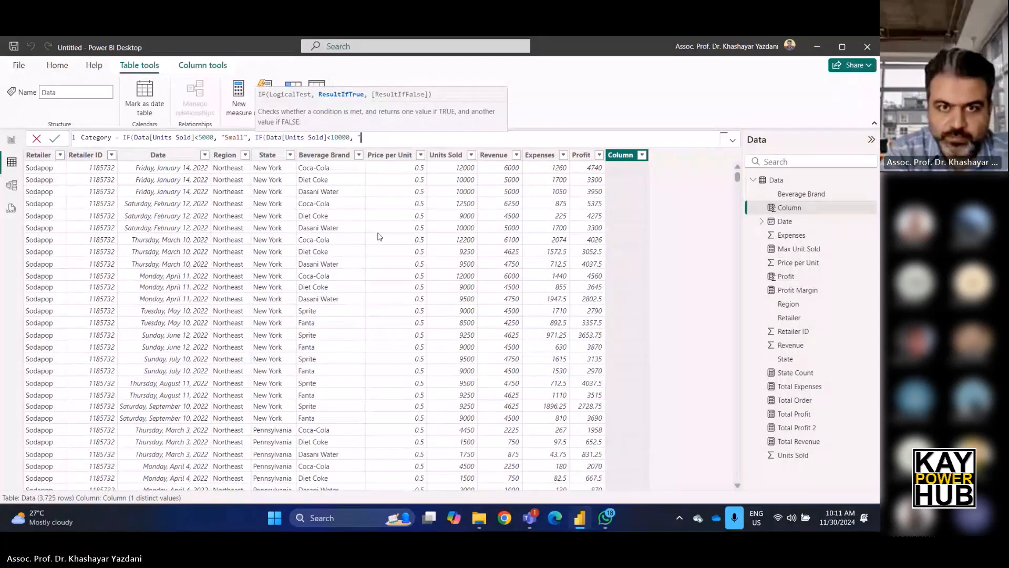
{"action": "type", "text": "Med"}
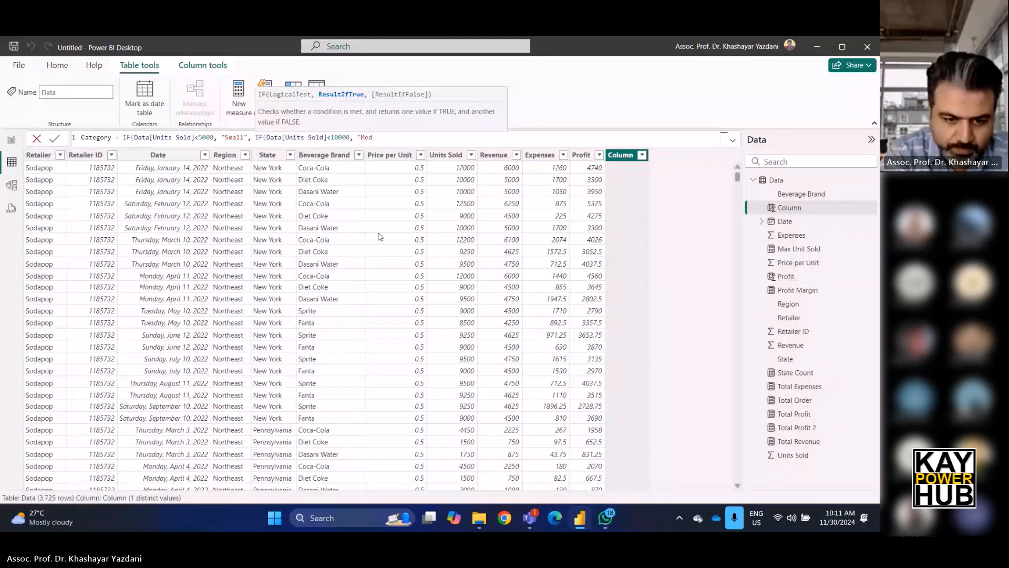
{"action": "type", "text": "ium"}
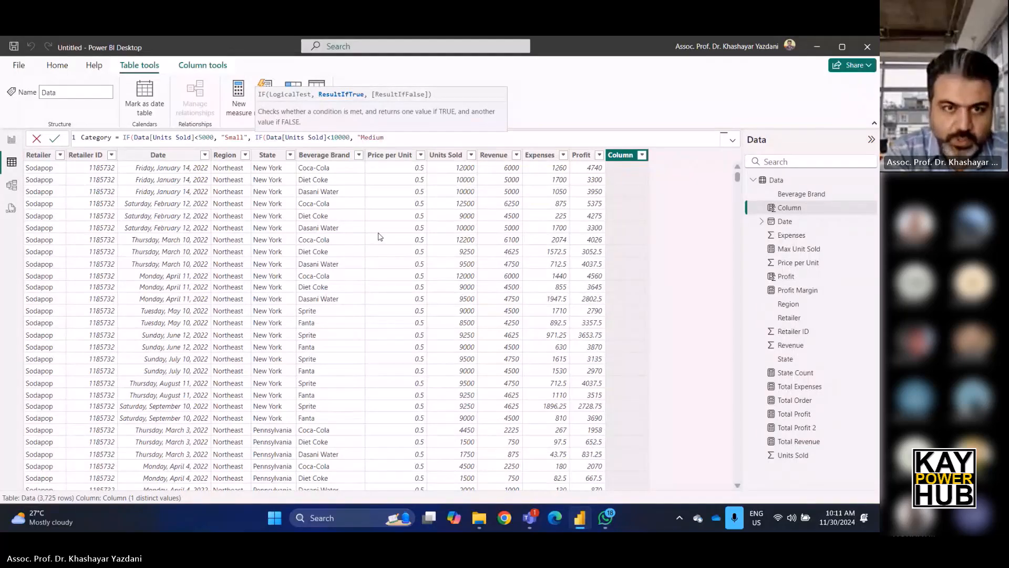
{"action": "type", "text": "\","}
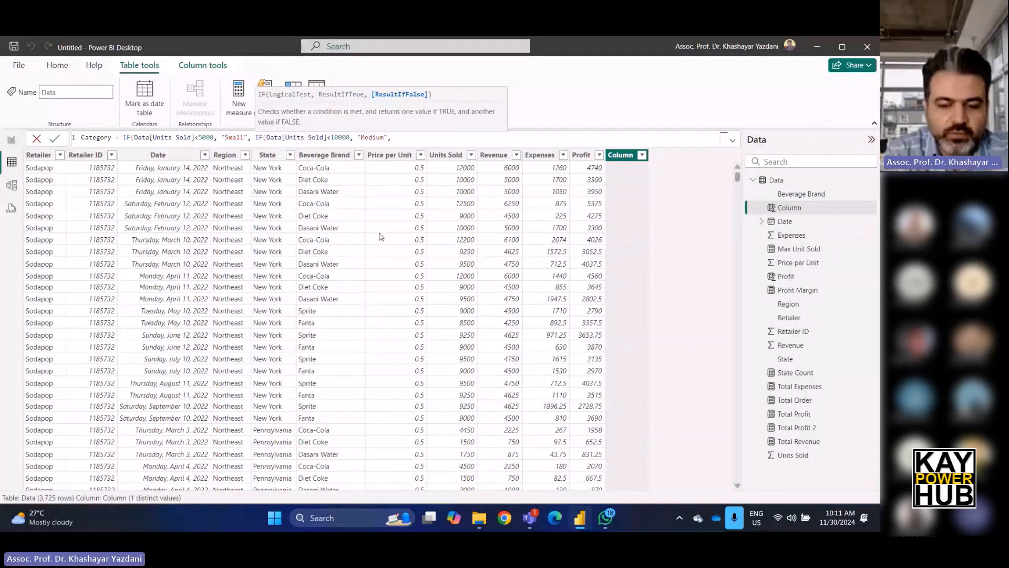
{"action": "type", "text": " \""}
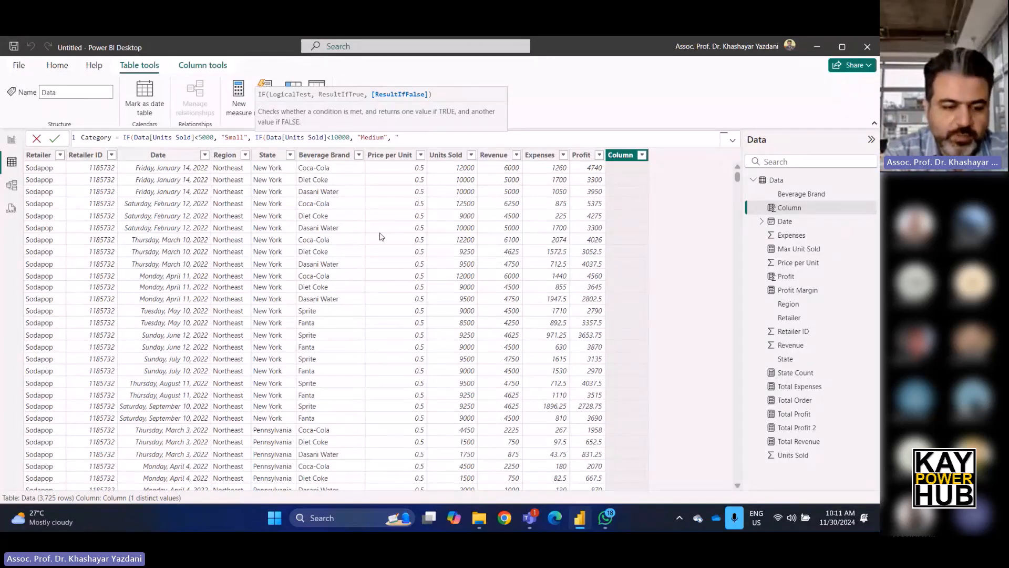
Return "Medium" when true and "Larg" otherwise, close both IFs and commit the Category column.
{"action": "type", "text": "Larg\""}
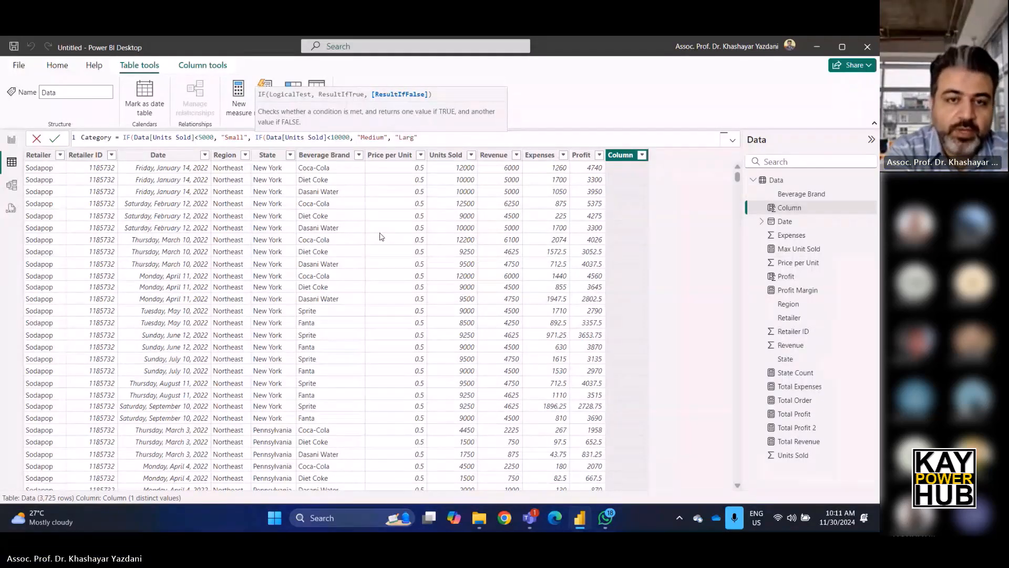
{"action": "type", "text": ")"}
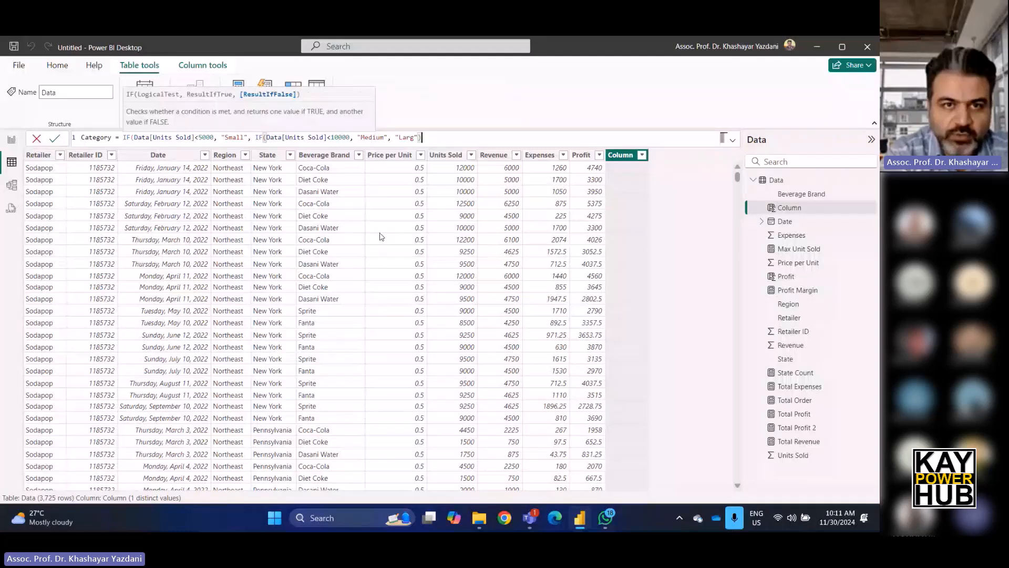
{"action": "type", "text": ")"}
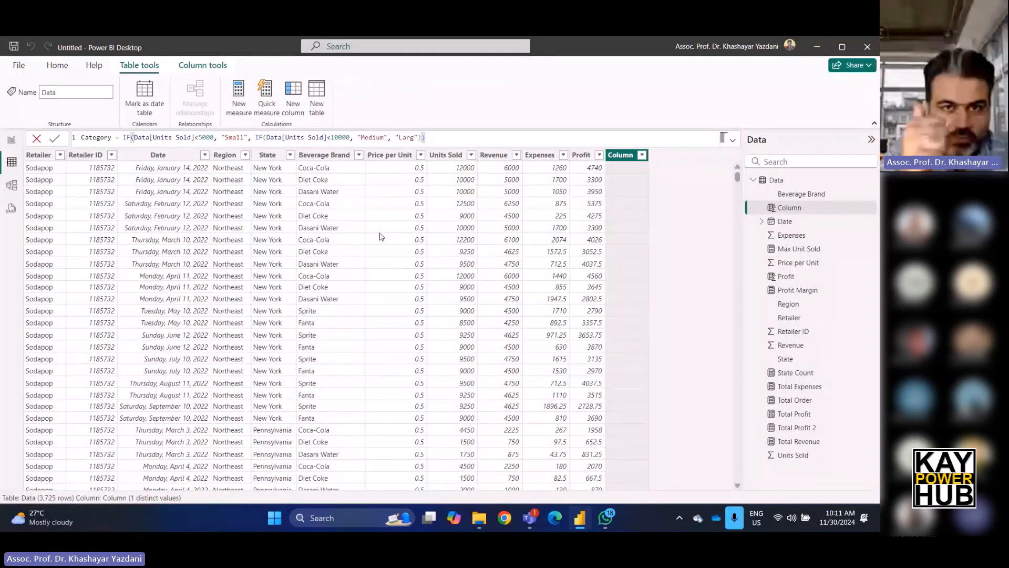
{"action": "key", "text": "Return"}
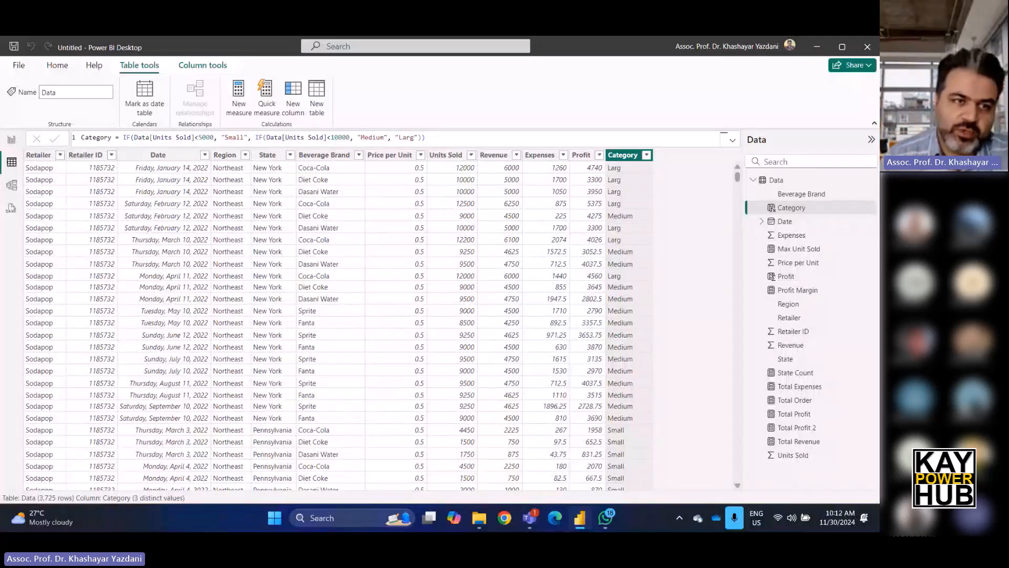
Add a new report page and place a pie chart on it, enlarged across the canvas.
{"action": "left_click", "coordinate": [11, 140]}
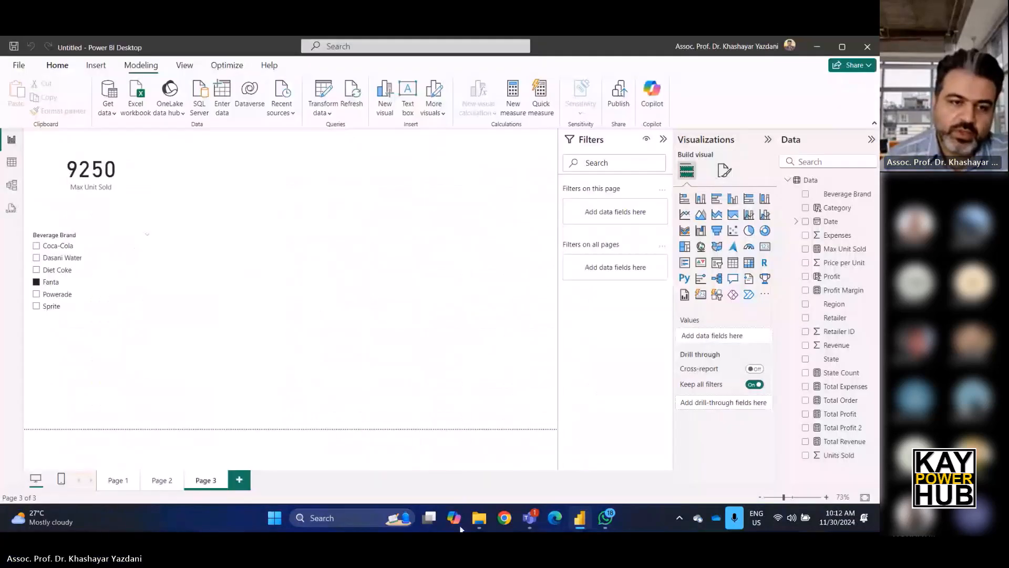
{"action": "left_click", "coordinate": [239, 480]}
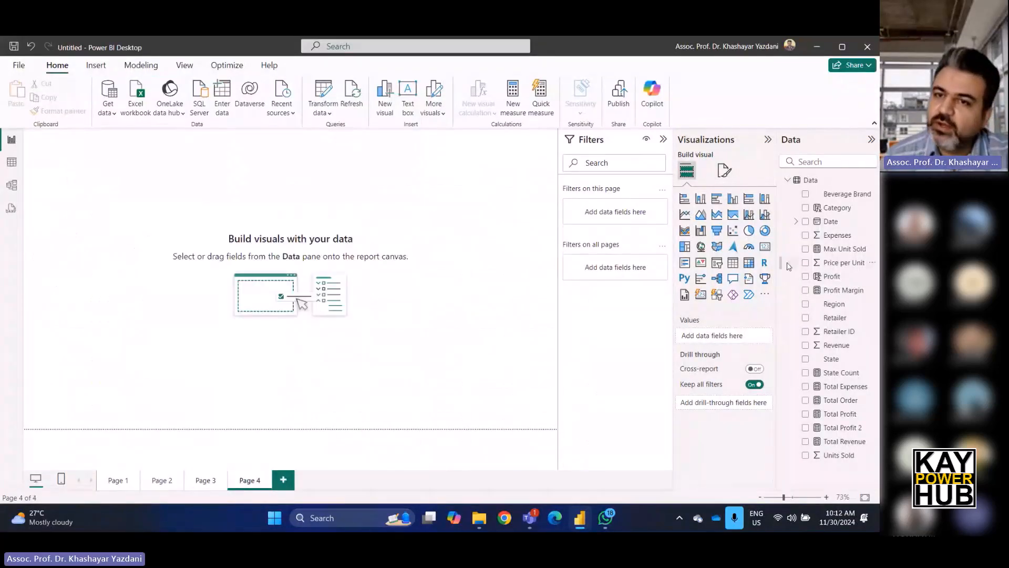
{"action": "left_click", "coordinate": [748, 232]}
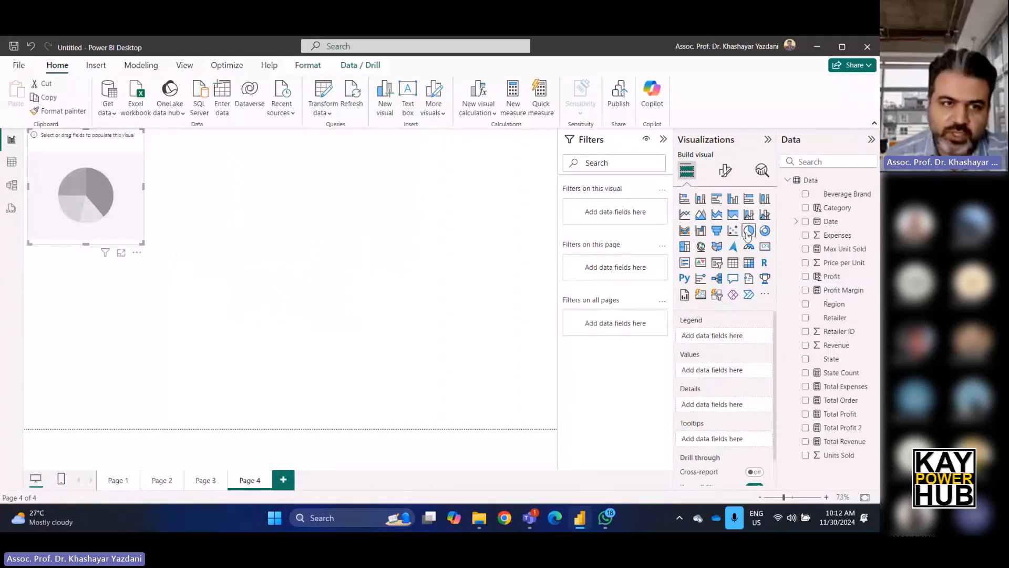
{"action": "left_click_drag", "start_coordinate": [339, 368], "coordinate": [482, 393]}
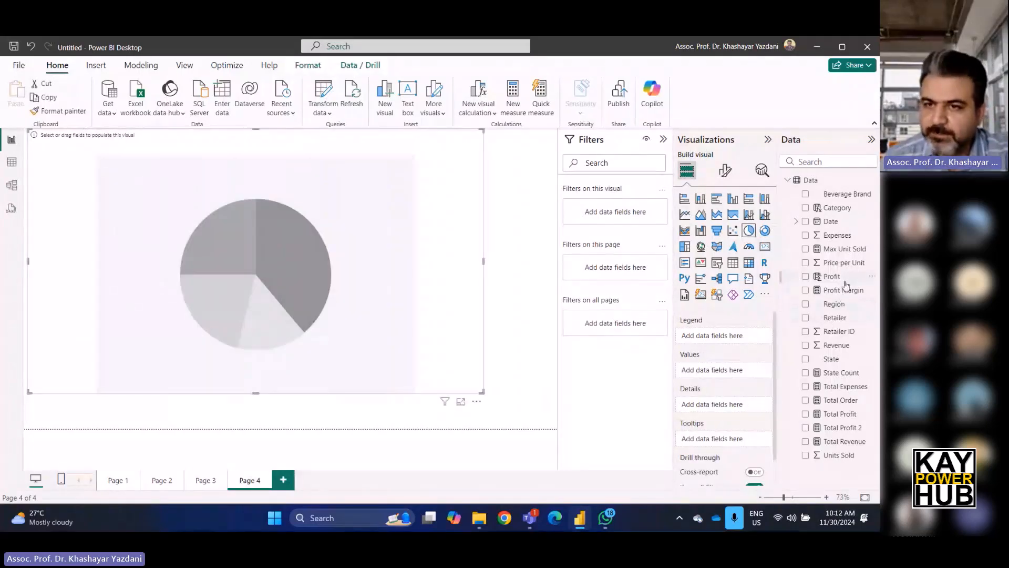
Use the Category column as the pie chart's legend and as its values, then shrink the chart slightly.
{"action": "left_click_drag", "start_coordinate": [836, 208], "coordinate": [731, 341]}
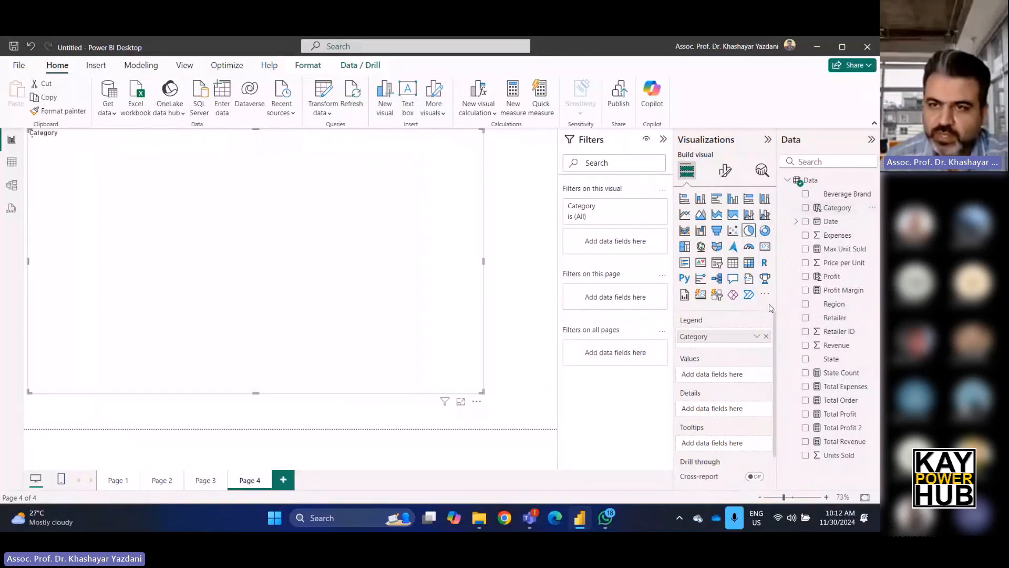
{"action": "left_click_drag", "start_coordinate": [833, 208], "coordinate": [741, 379]}
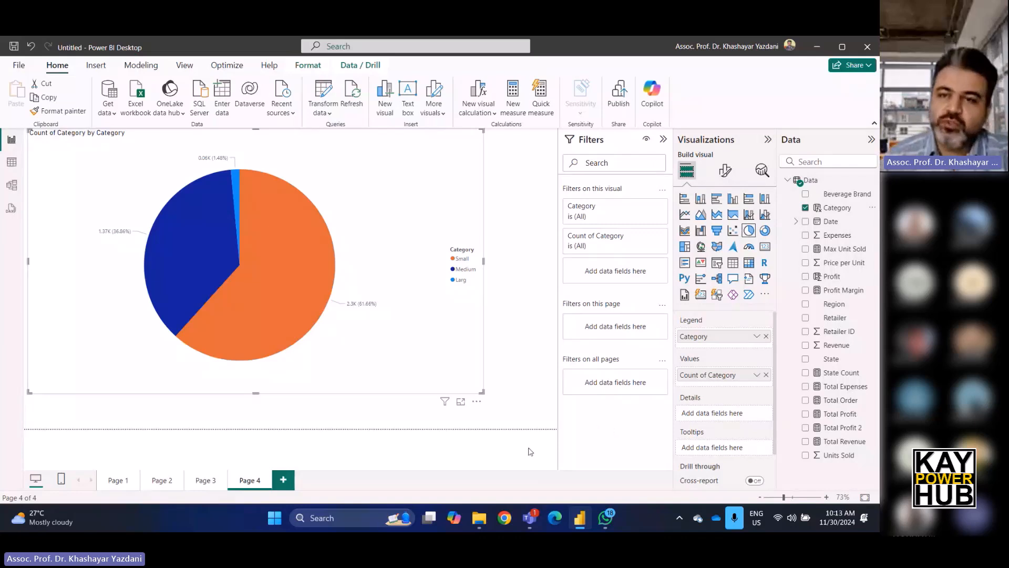
{"action": "left_click_drag", "start_coordinate": [483, 391], "coordinate": [407, 406]}
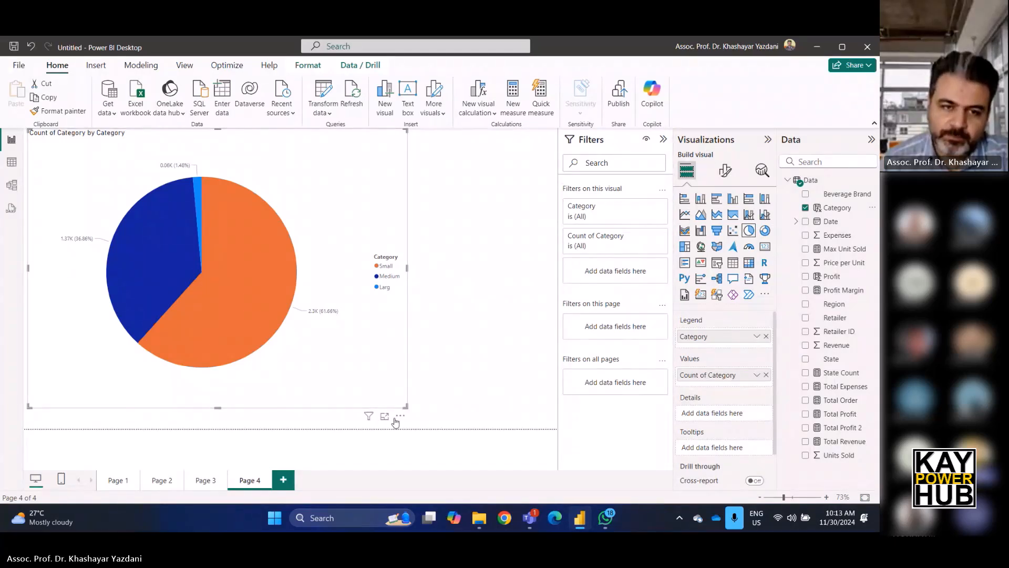
Add a new report page with an enlarged clustered column chart using Beverage Brand on its X-axis.
{"action": "left_click", "coordinate": [283, 479]}
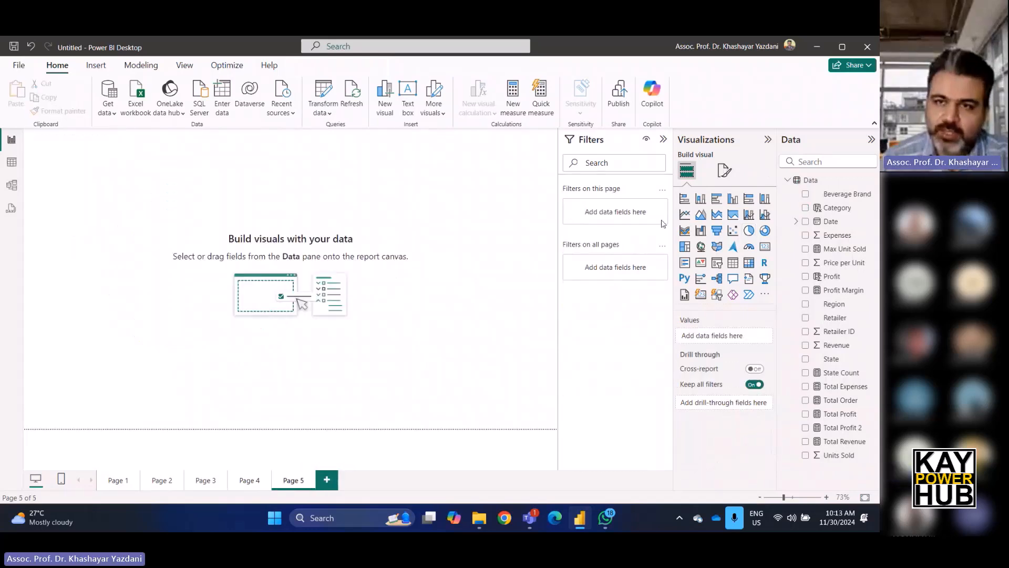
{"action": "left_click", "coordinate": [702, 198]}
{"action": "left_click_drag", "start_coordinate": [144, 243], "coordinate": [452, 360]}
{"action": "left_click_drag", "start_coordinate": [415, 289], "coordinate": [459, 306]}
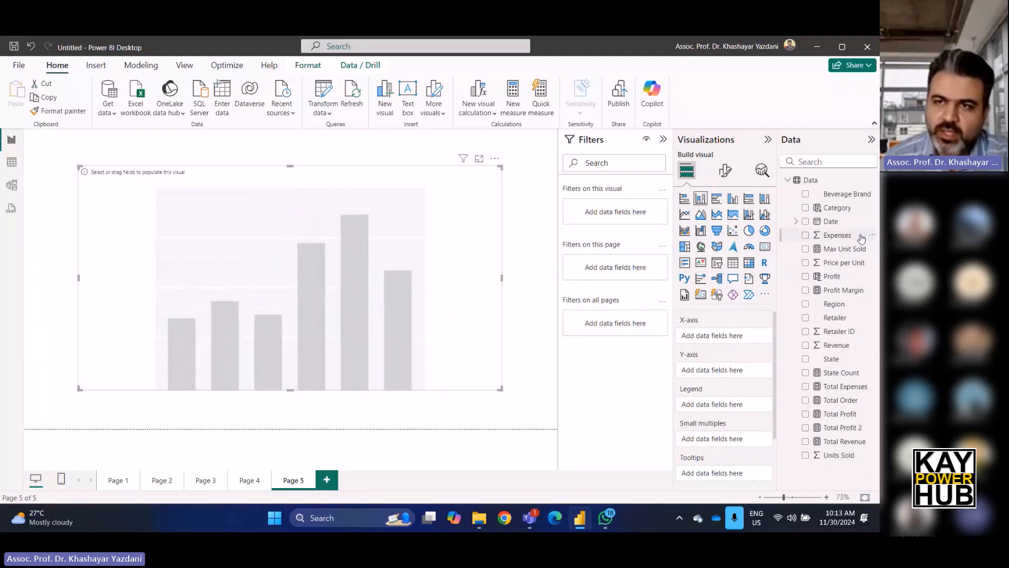
{"action": "left_click_drag", "start_coordinate": [852, 198], "coordinate": [755, 340]}
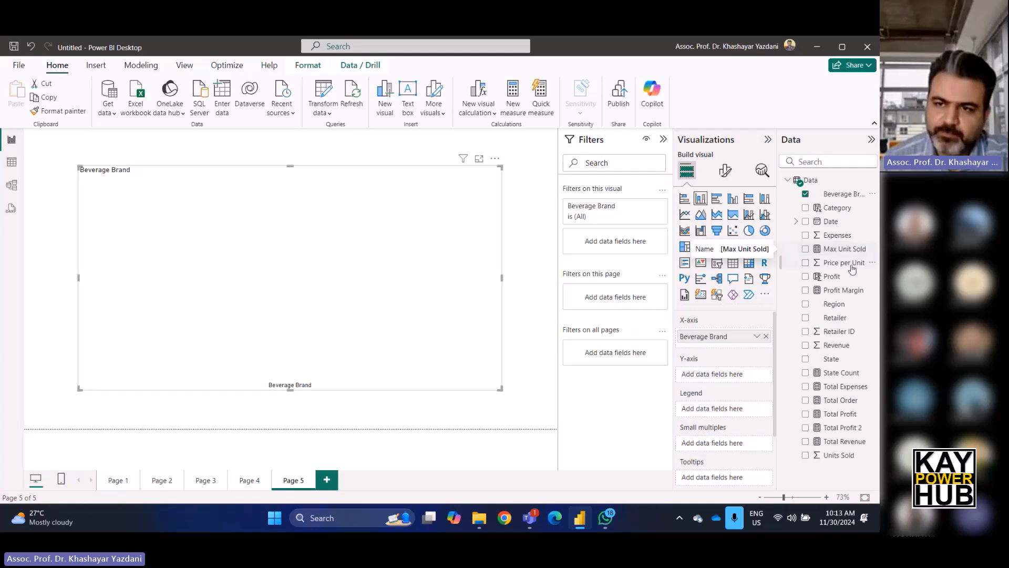
{"action": "left_click_drag", "start_coordinate": [840, 322], "coordinate": [736, 377]}
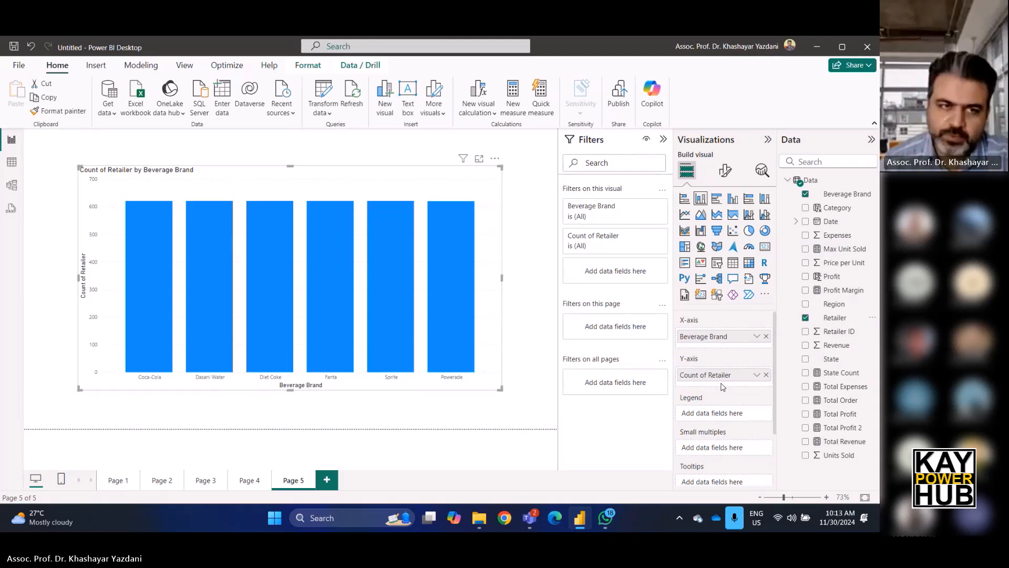
{"action": "left_click", "coordinate": [766, 375]}
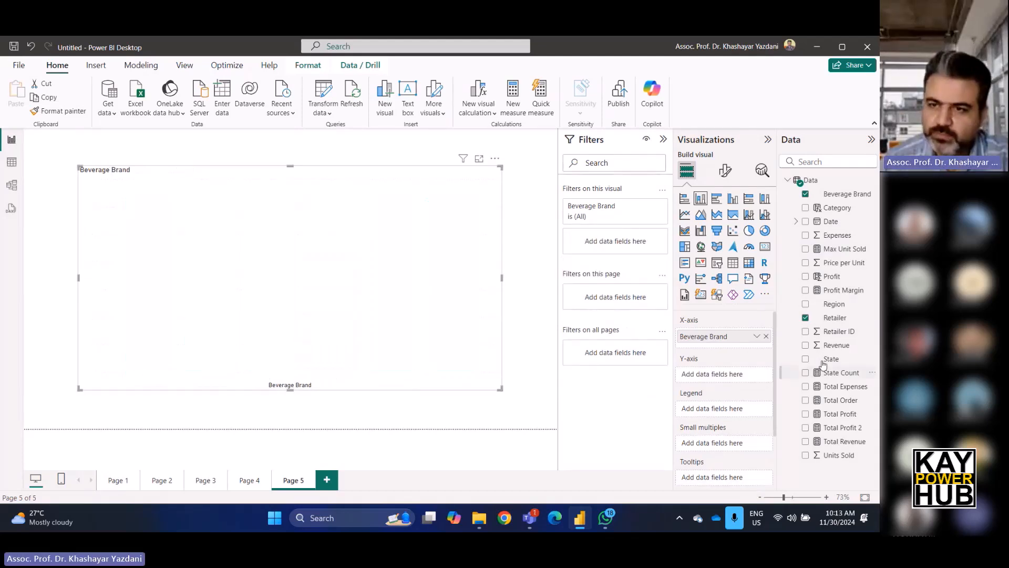
{"action": "left_click_drag", "start_coordinate": [854, 200], "coordinate": [735, 378]}
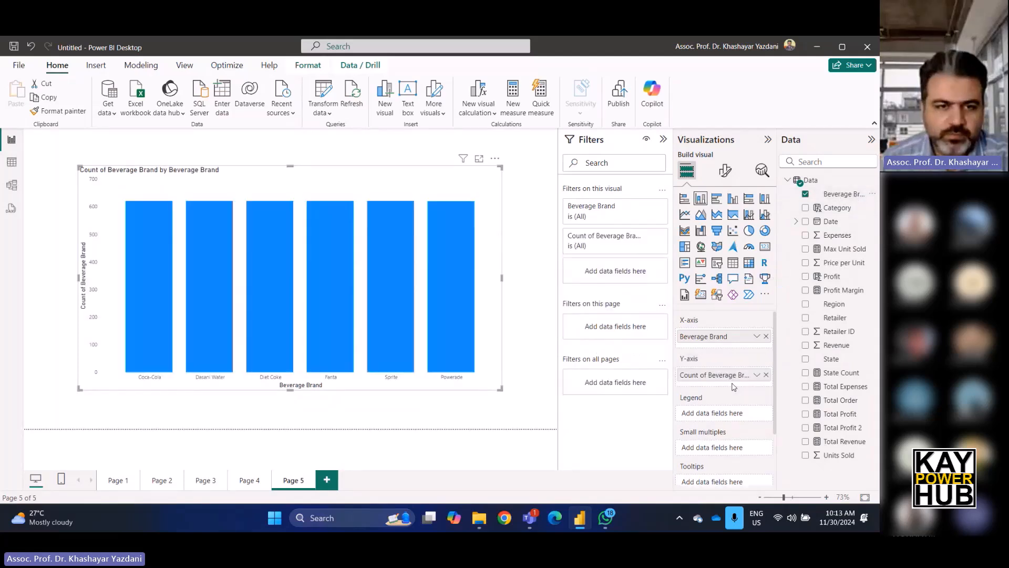
{"action": "left_click", "coordinate": [766, 374]}
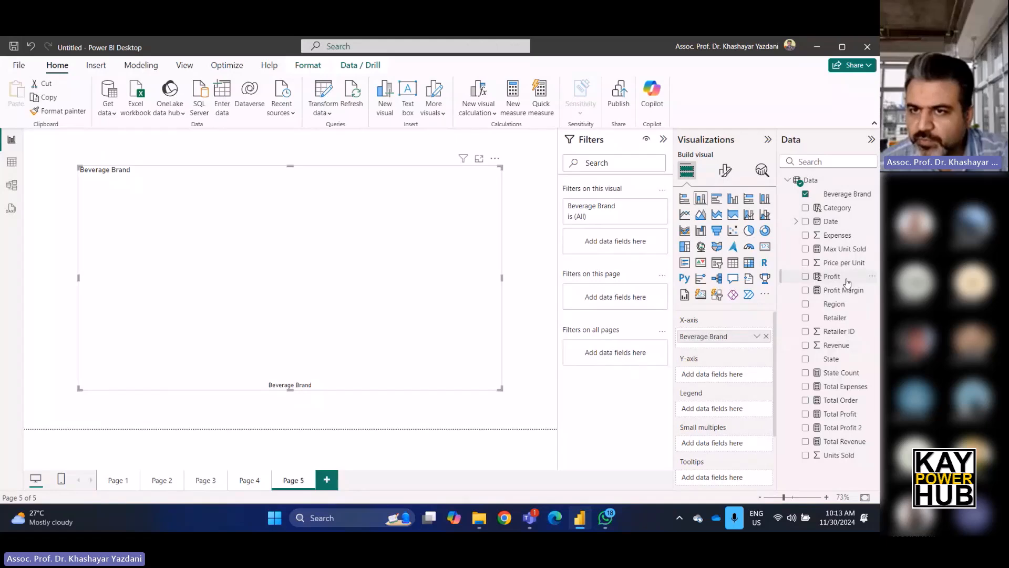
Put Profit on the chart's Y-axis and add Category as its legend.
{"action": "left_click_drag", "start_coordinate": [839, 278], "coordinate": [740, 372]}
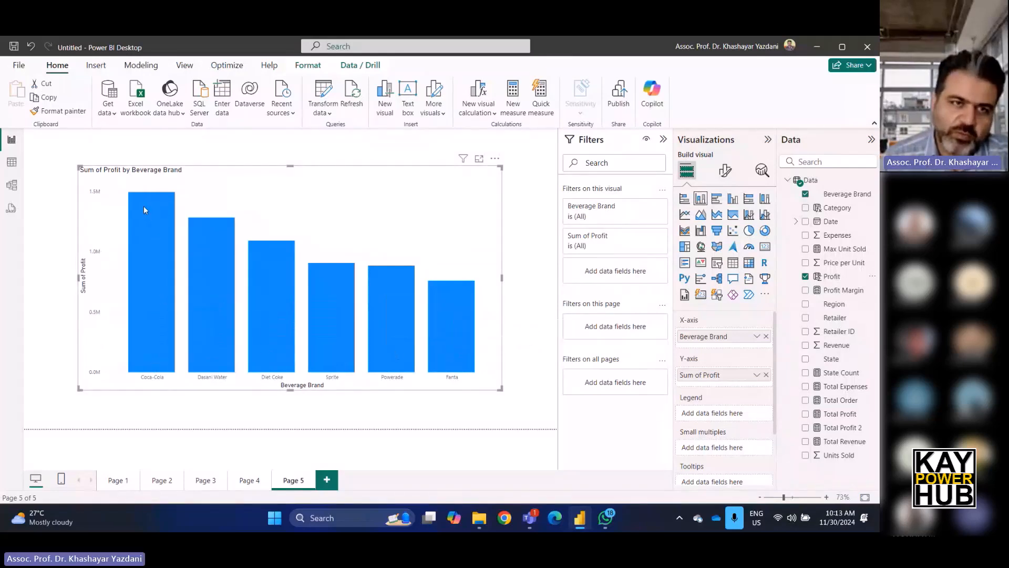
{"action": "mouse_move", "coordinate": [144, 206]}
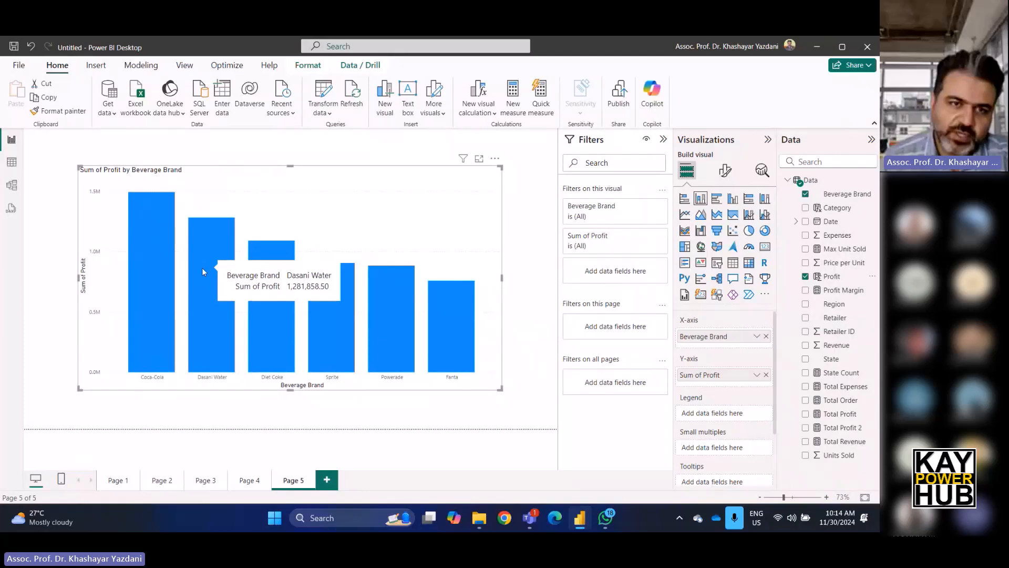
{"action": "mouse_move", "coordinate": [283, 279]}
{"action": "mouse_move", "coordinate": [441, 326]}
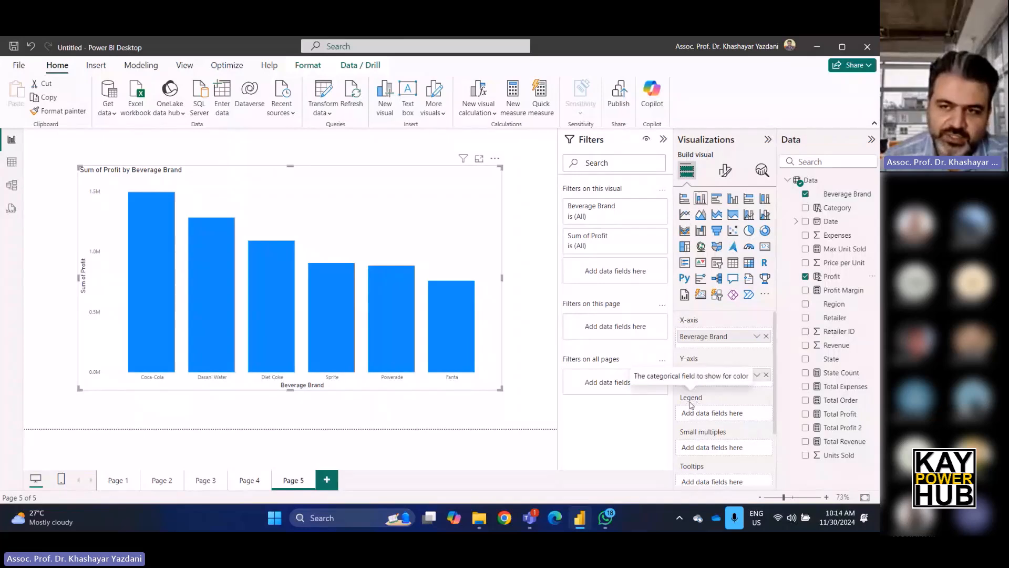
{"action": "left_click_drag", "start_coordinate": [836, 213], "coordinate": [706, 419]}
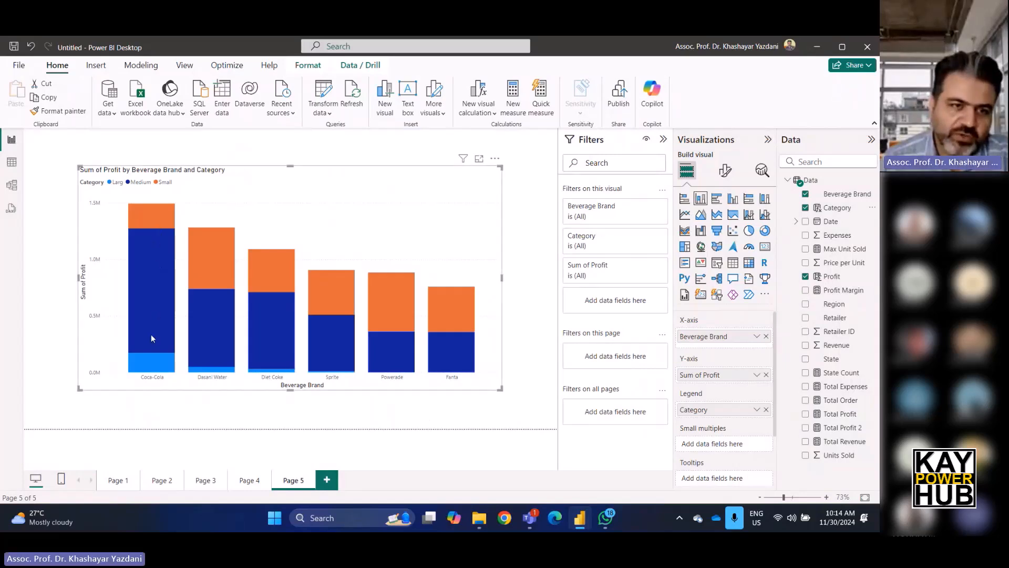
{"action": "mouse_move", "coordinate": [149, 293]}
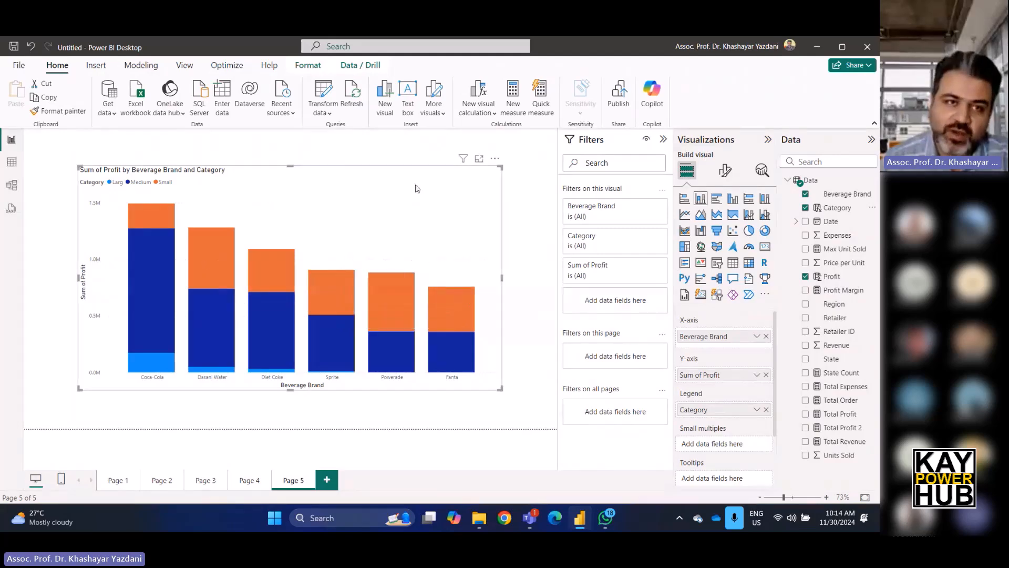
In table view, start the calculated column formula Merge SR = Data[Region].
{"action": "left_click", "coordinate": [12, 162]}
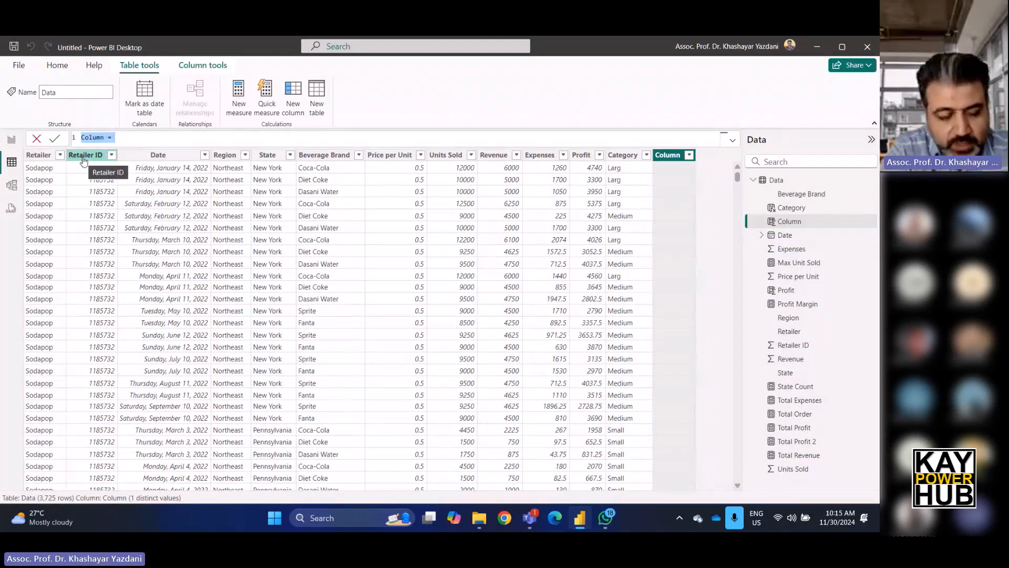
{"action": "type", "text": "Merge"}
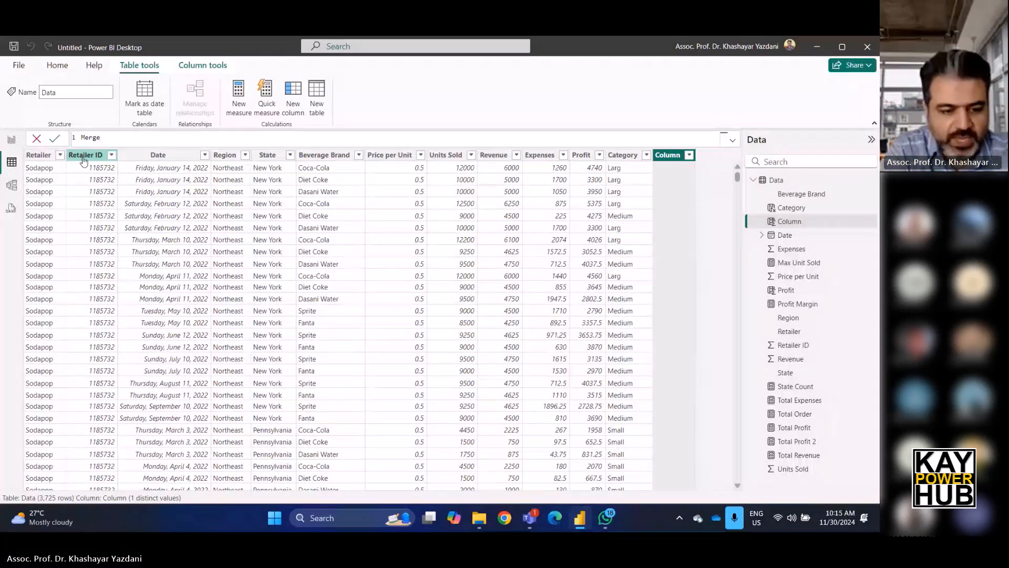
{"action": "type", "text": " SR"}
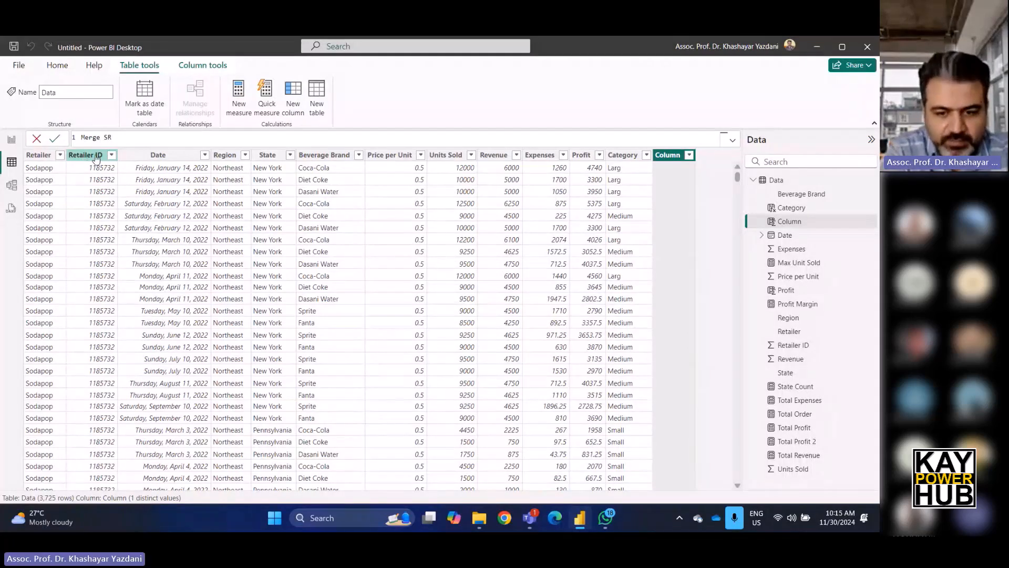
{"action": "type", "text": " = "}
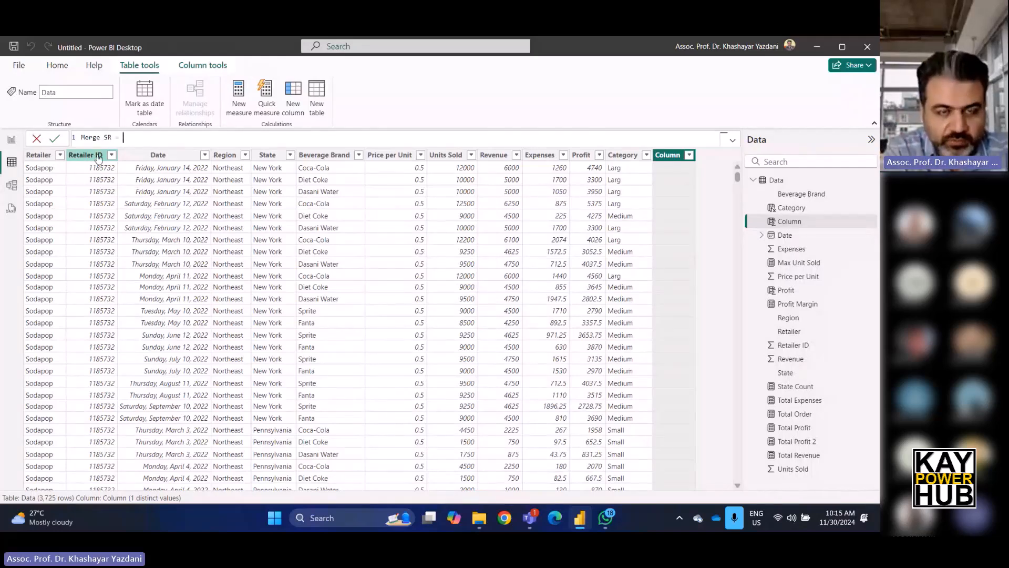
{"action": "type", "text": "data"}
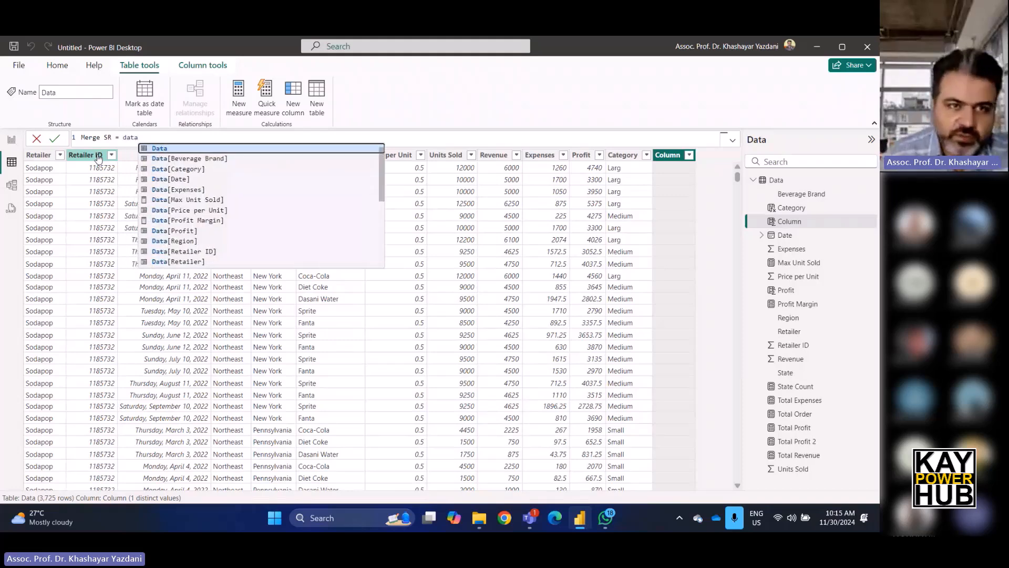
{"action": "left_click", "coordinate": [207, 241]}
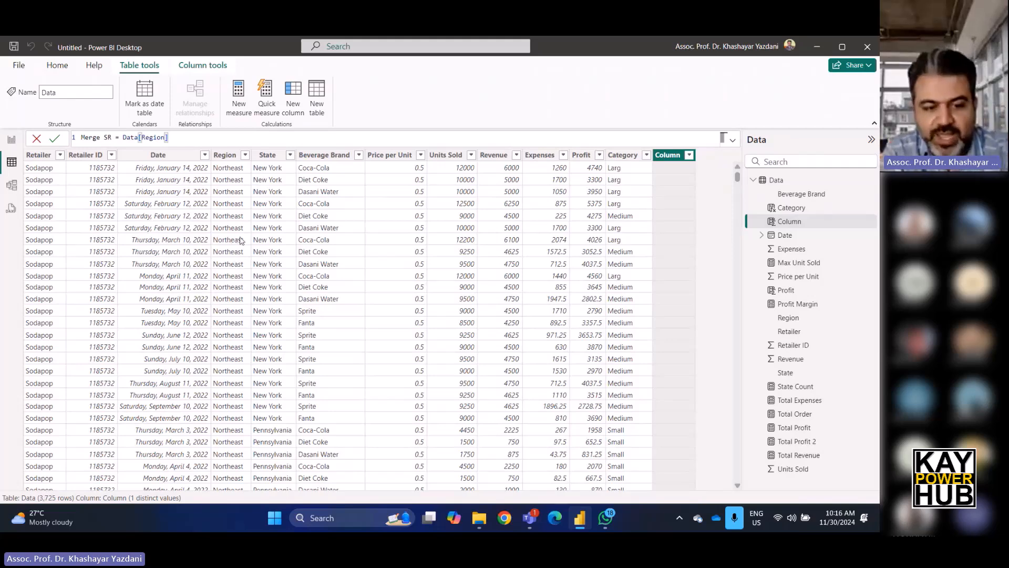
Append &" ,"&Data[State] to the Merge SR formula and commit the column.
{"action": "type", "text": "&"}
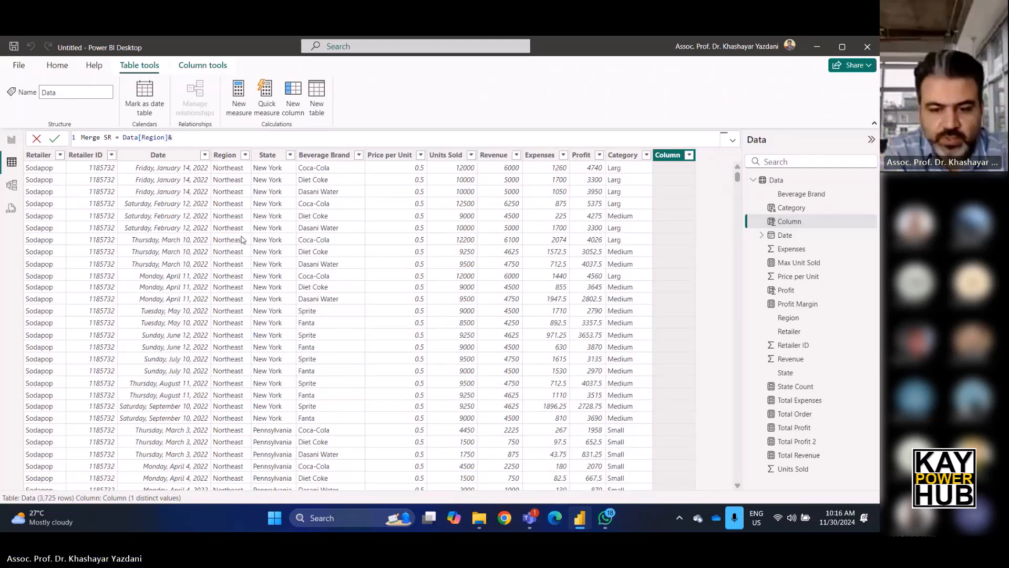
{"action": "type", "text": "\" "}
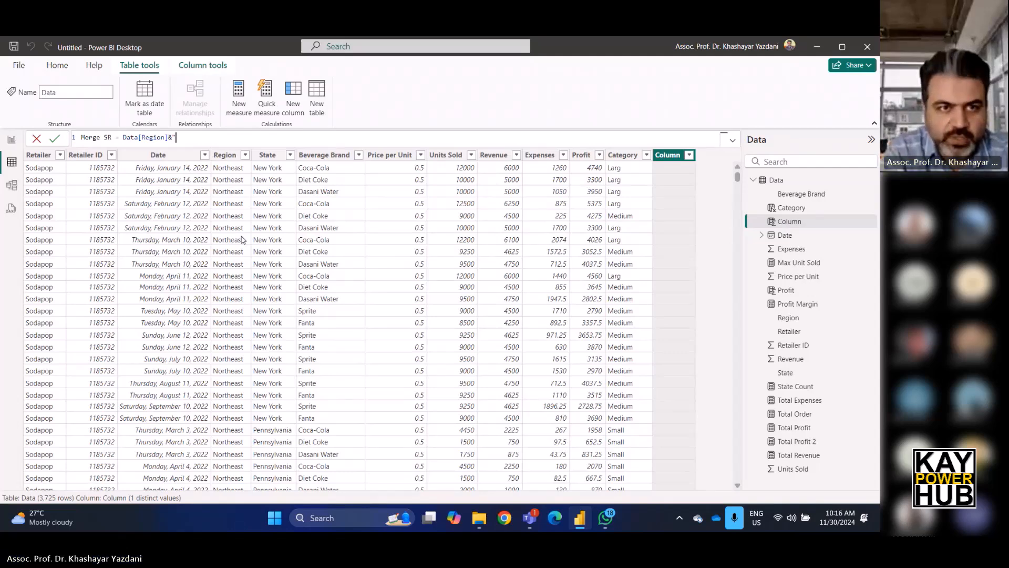
{"action": "type", "text": ","}
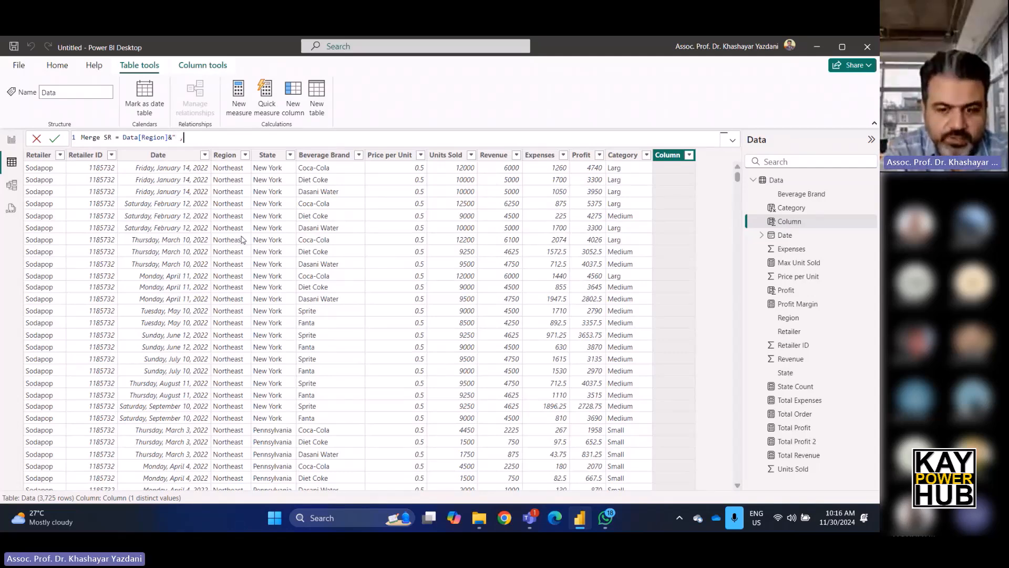
{"action": "type", "text": "\""}
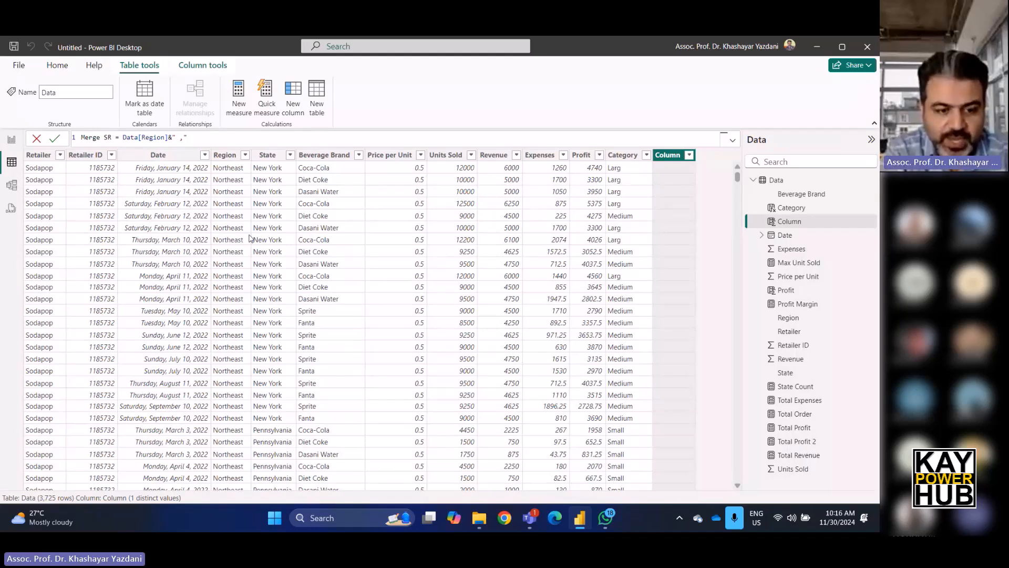
{"action": "type", "text": "&"}
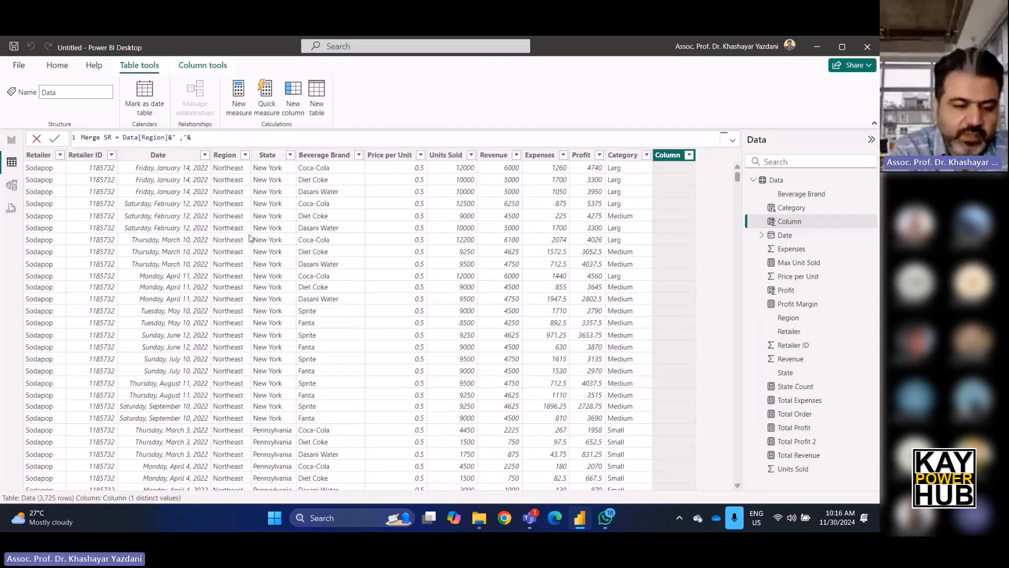
{"action": "type", "text": "data"}
{"action": "scroll", "coordinate": [255, 237], "scroll_direction": "down", "scroll_amount": 1}
{"action": "left_click", "coordinate": [260, 237]}
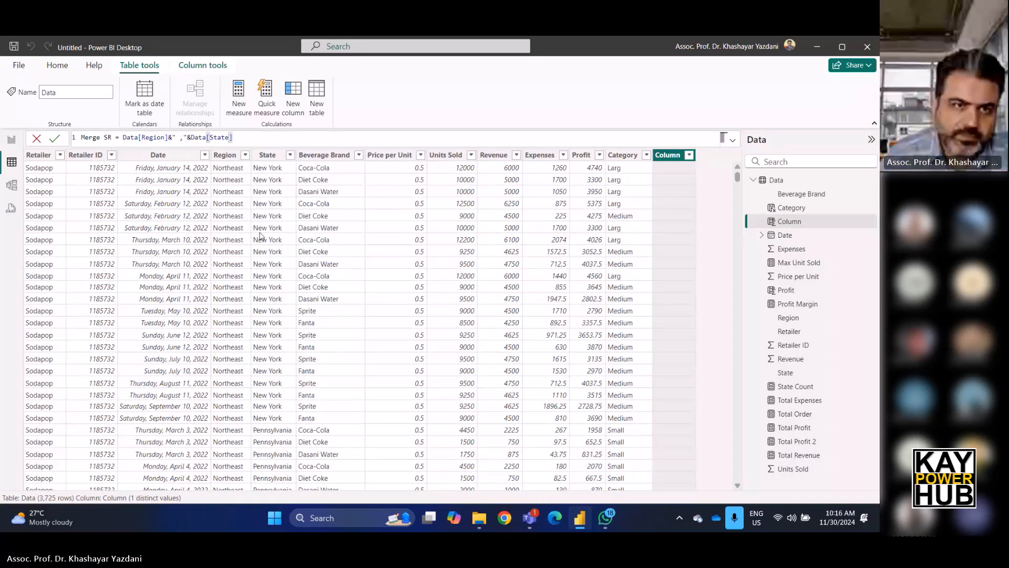
{"action": "key", "text": "Return"}
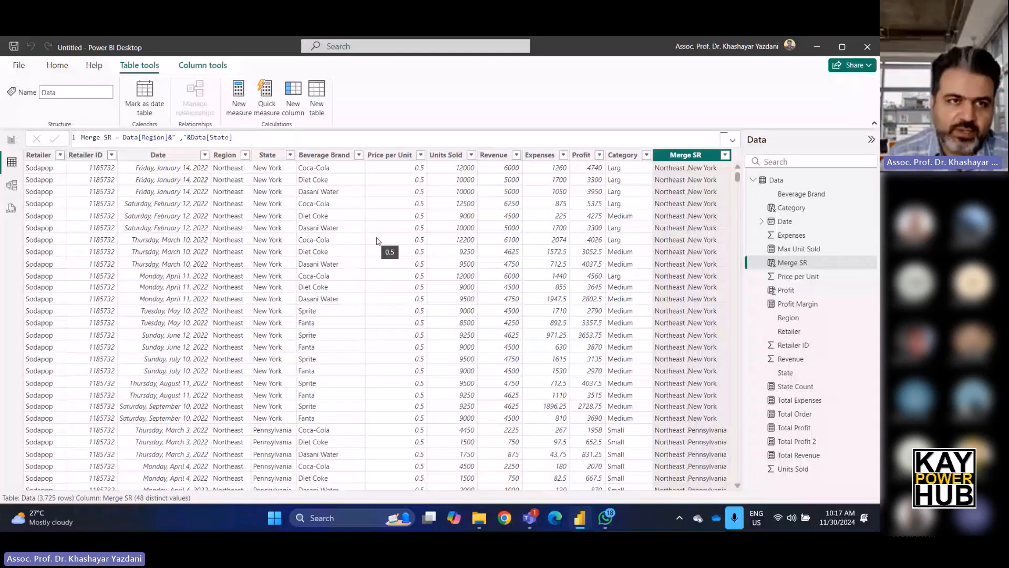
Back in report view, add another page with a clustered column chart using Beverage Brand on the X-axis.
{"action": "left_click", "coordinate": [12, 140]}
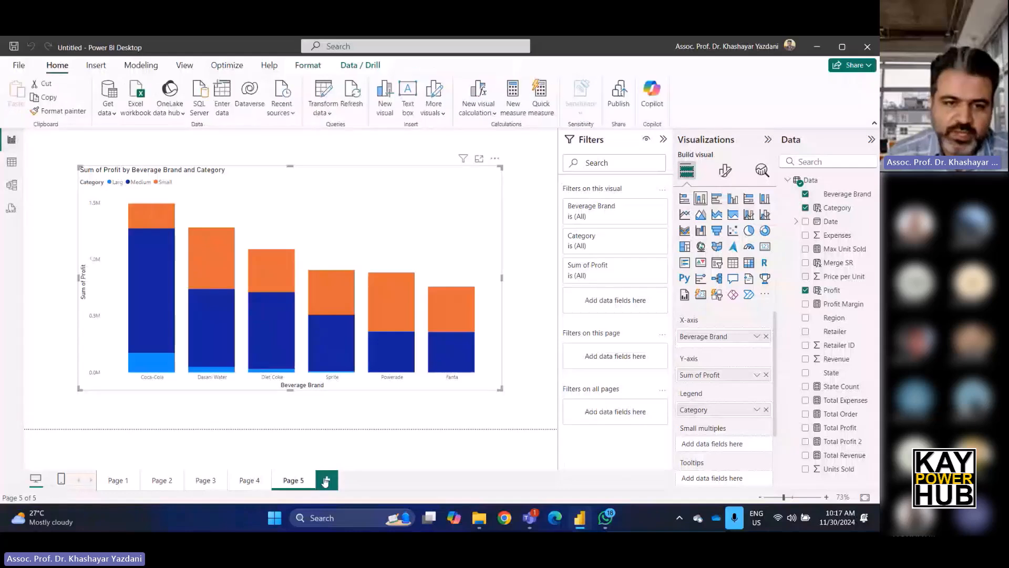
{"action": "left_click", "coordinate": [326, 480]}
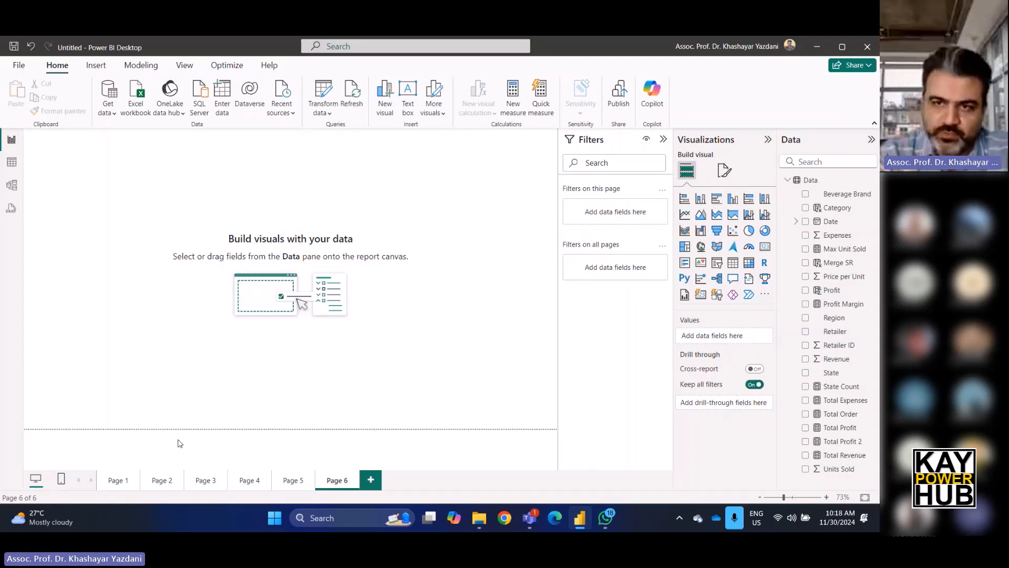
{"action": "left_click", "coordinate": [701, 198]}
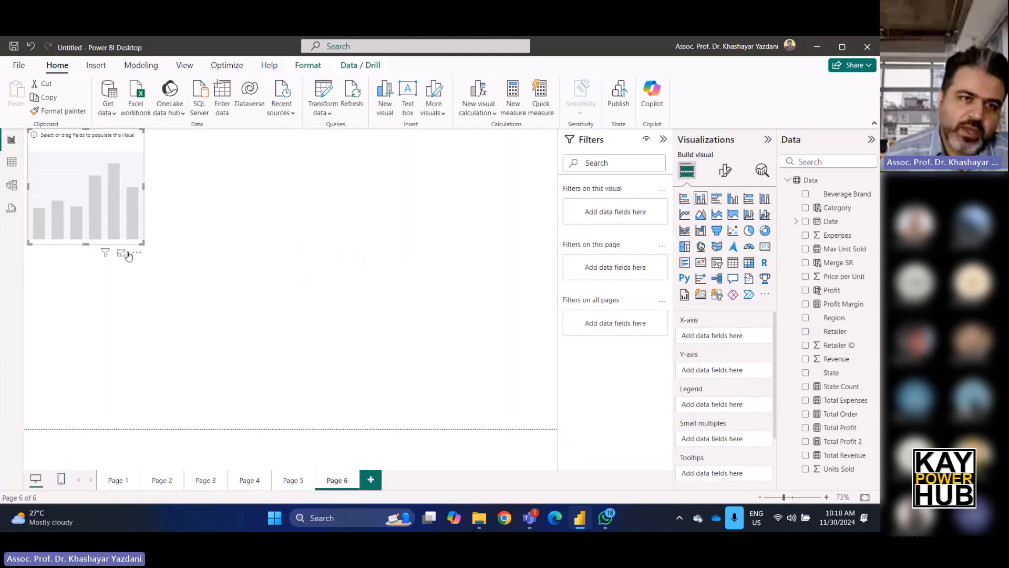
{"action": "left_click_drag", "start_coordinate": [142, 243], "coordinate": [203, 237]}
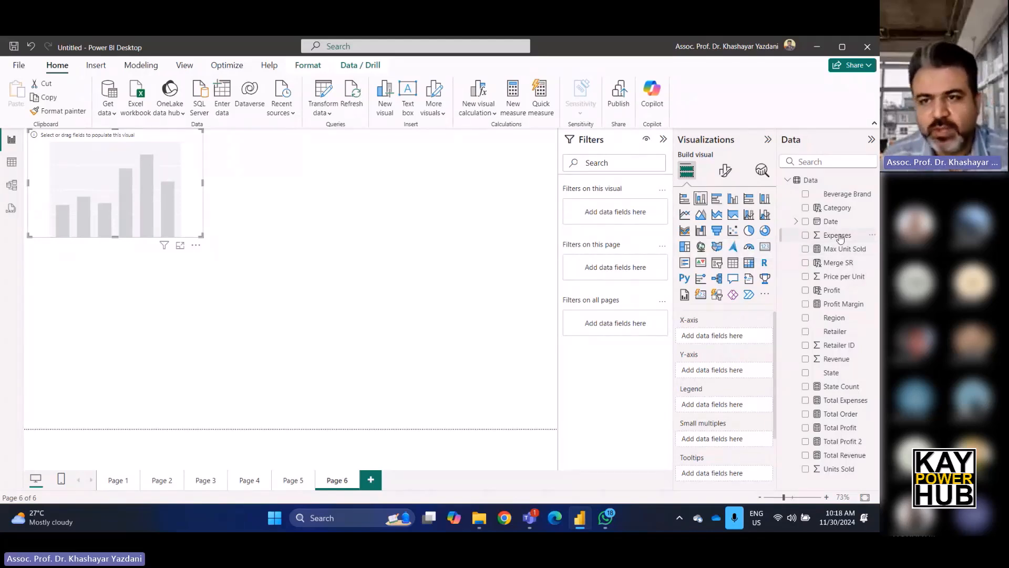
{"action": "left_click_drag", "start_coordinate": [838, 194], "coordinate": [737, 343]}
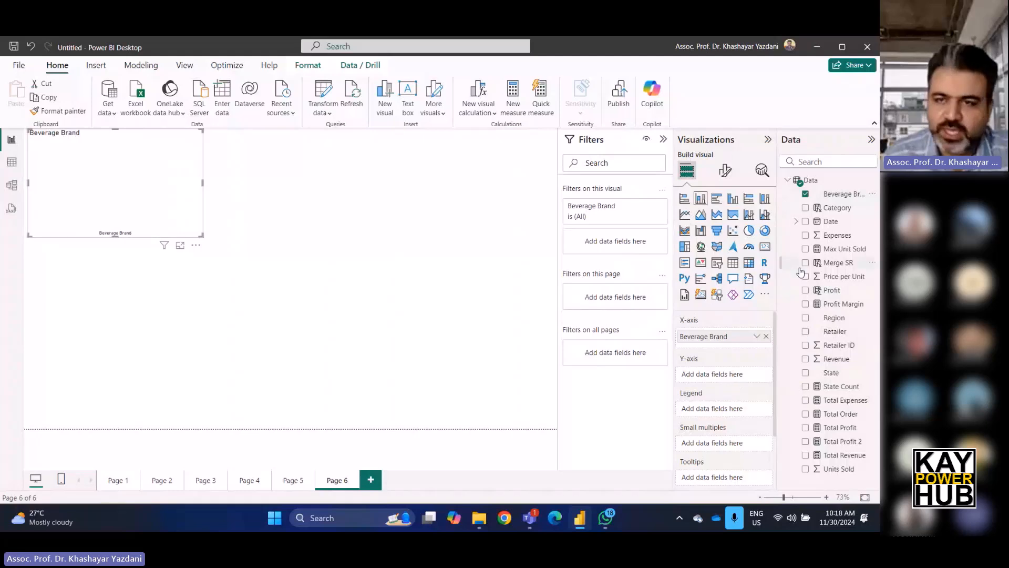
Put Revenue on the chart's Y-axis, then enlarge the chart and move it to the page's top-left corner.
{"action": "left_click_drag", "start_coordinate": [850, 195], "coordinate": [836, 215]}
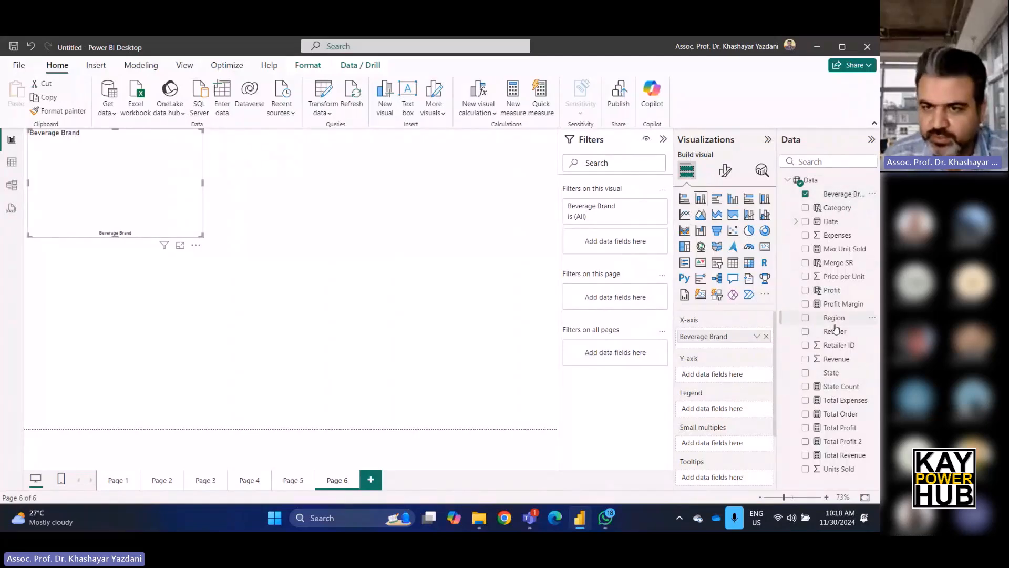
{"action": "left_click_drag", "start_coordinate": [837, 360], "coordinate": [753, 378]}
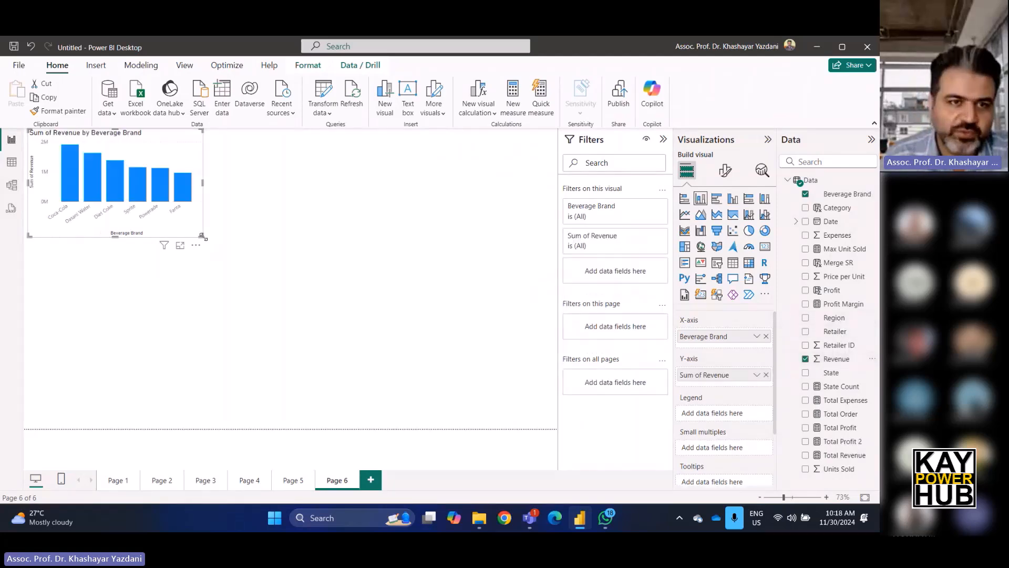
{"action": "left_click_drag", "start_coordinate": [201, 241], "coordinate": [230, 265]}
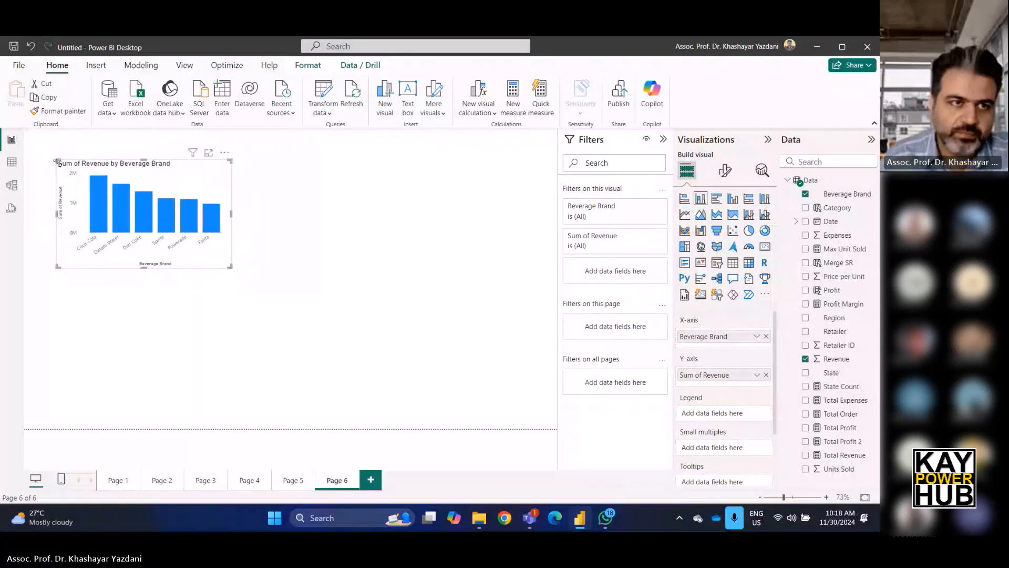
{"action": "left_click_drag", "start_coordinate": [56, 161], "coordinate": [24, 129]}
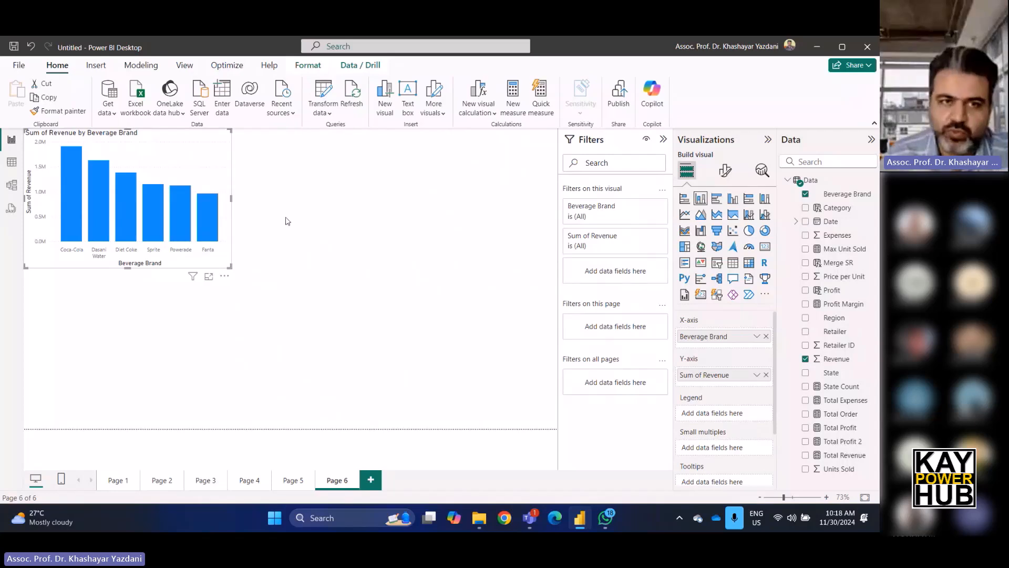
{"action": "left_click", "coordinate": [424, 266]}
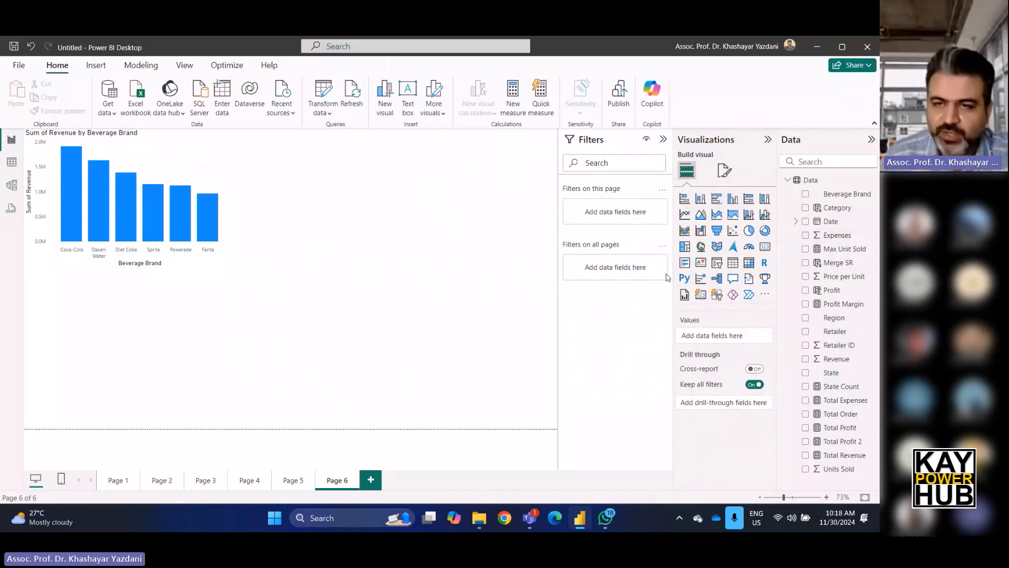
Add a line chart below the bar chart with Date on the X-axis and Revenue and Expenses on the Y-axis.
{"action": "left_click", "coordinate": [684, 221]}
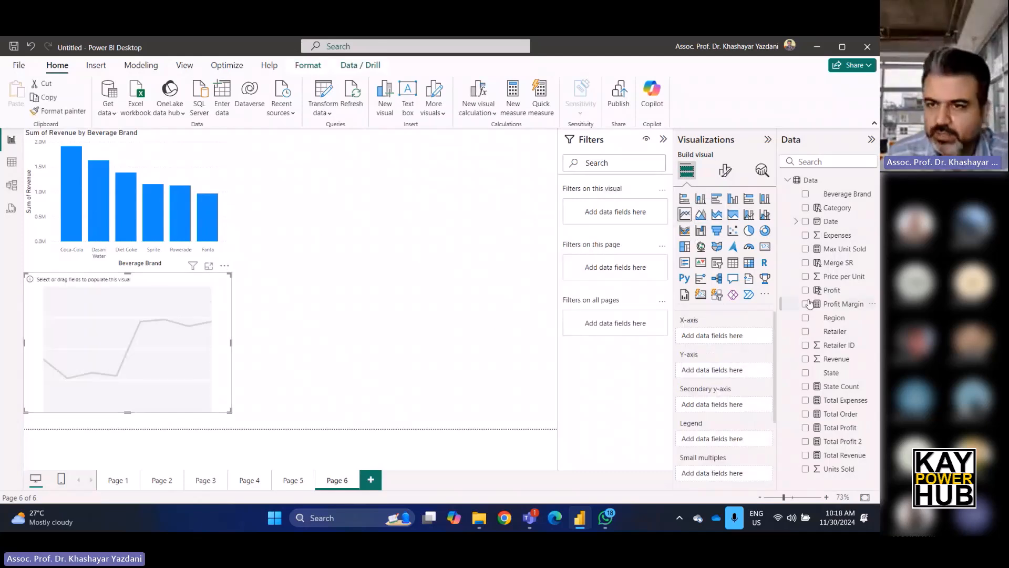
{"action": "left_click_drag", "start_coordinate": [846, 226], "coordinate": [751, 341]}
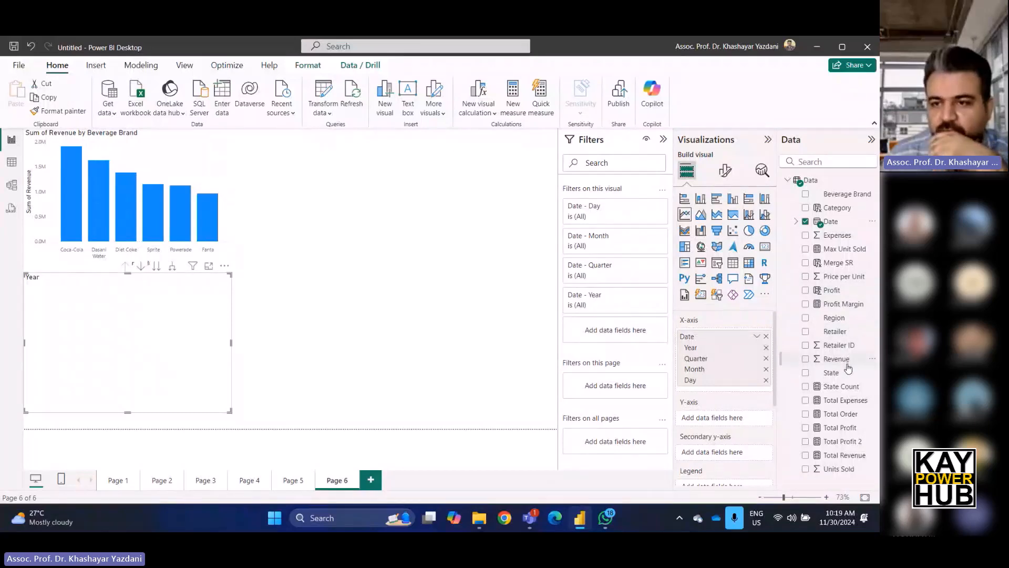
{"action": "left_click_drag", "start_coordinate": [844, 363], "coordinate": [720, 418]}
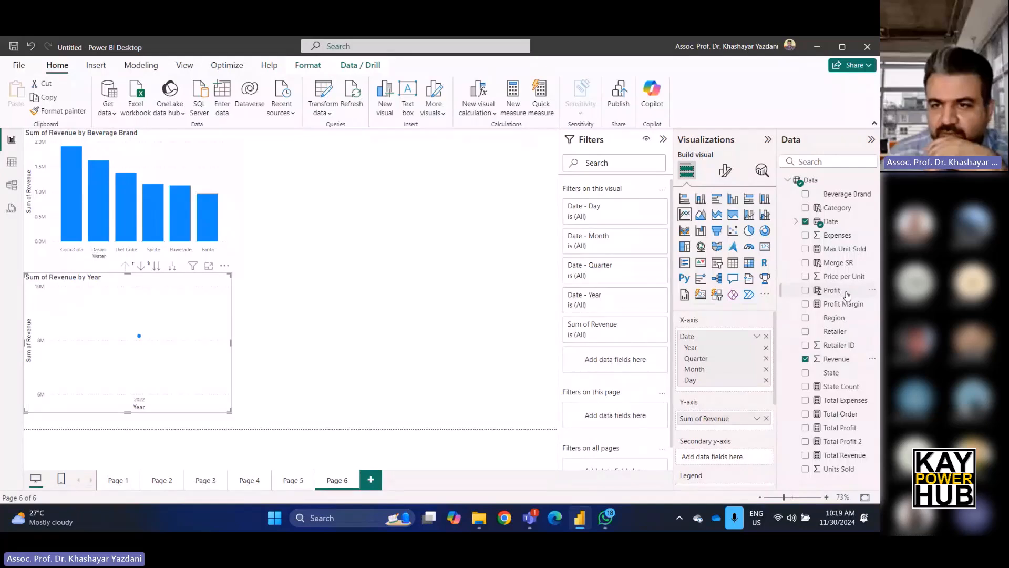
{"action": "left_click_drag", "start_coordinate": [840, 237], "coordinate": [743, 431]}
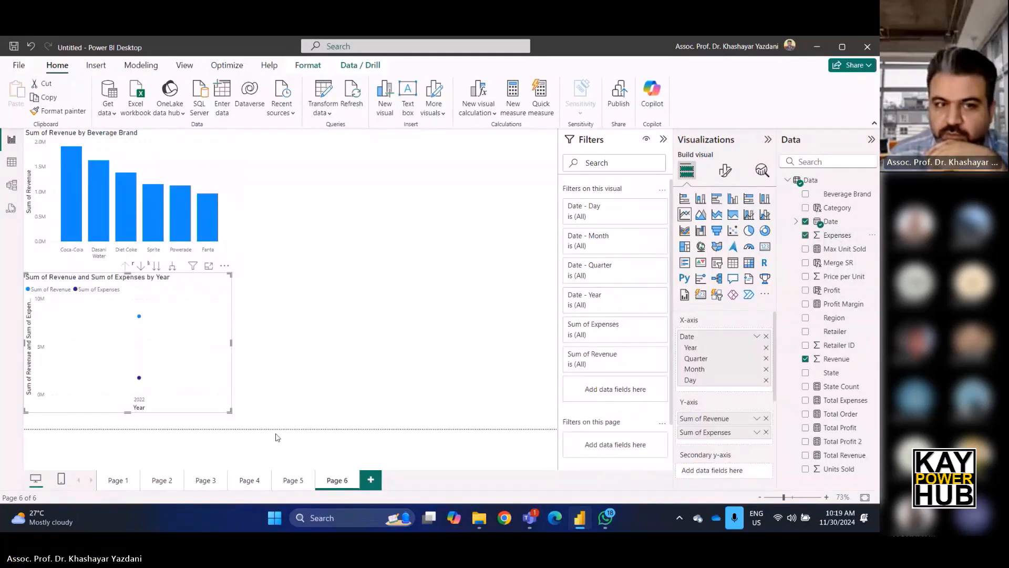
{"action": "mouse_move", "coordinate": [140, 322]}
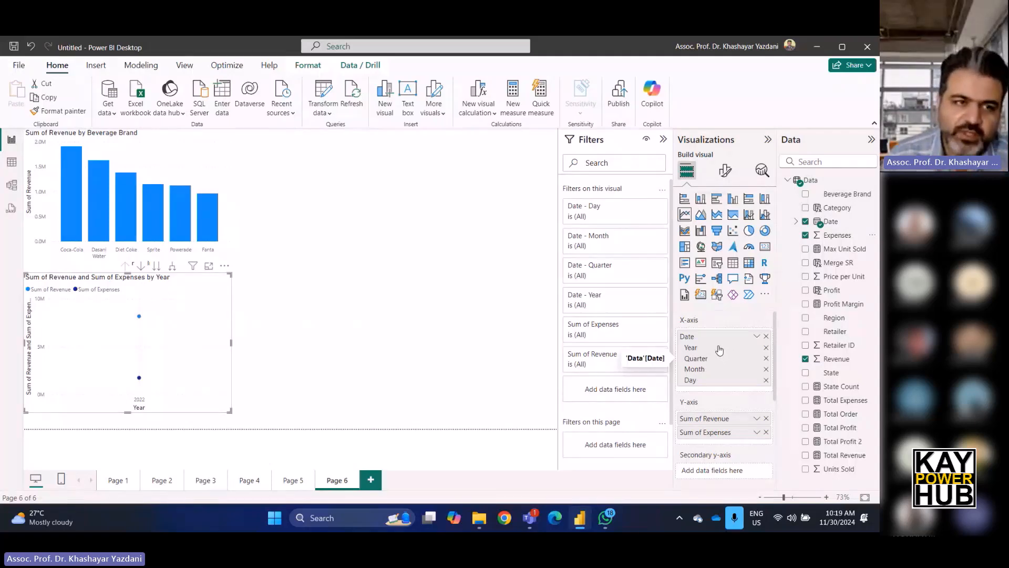
Remove Year and Quarter from the line chart's date hierarchy and add Profit to its Y-axis.
{"action": "left_click", "coordinate": [767, 348]}
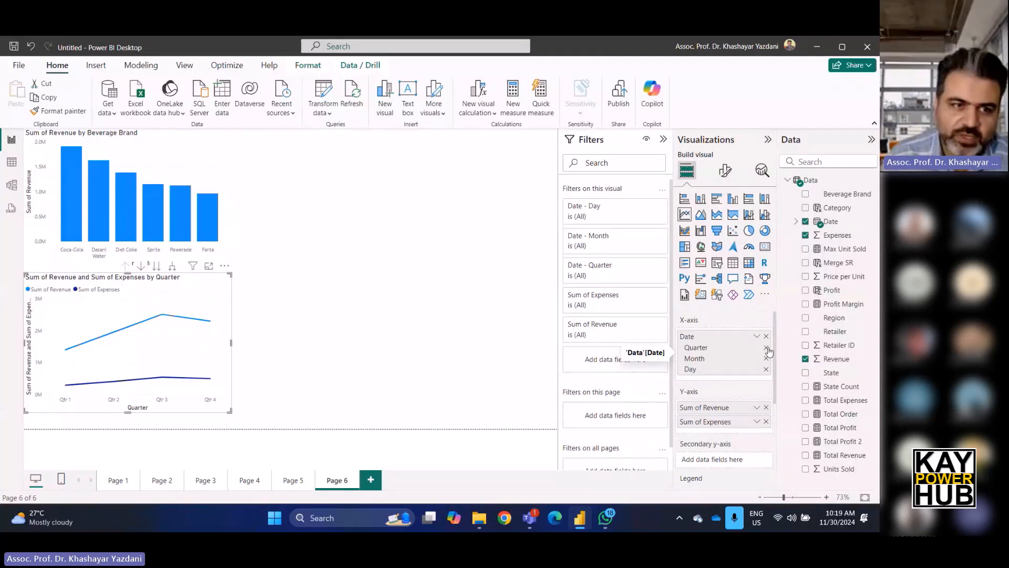
{"action": "left_click", "coordinate": [767, 348]}
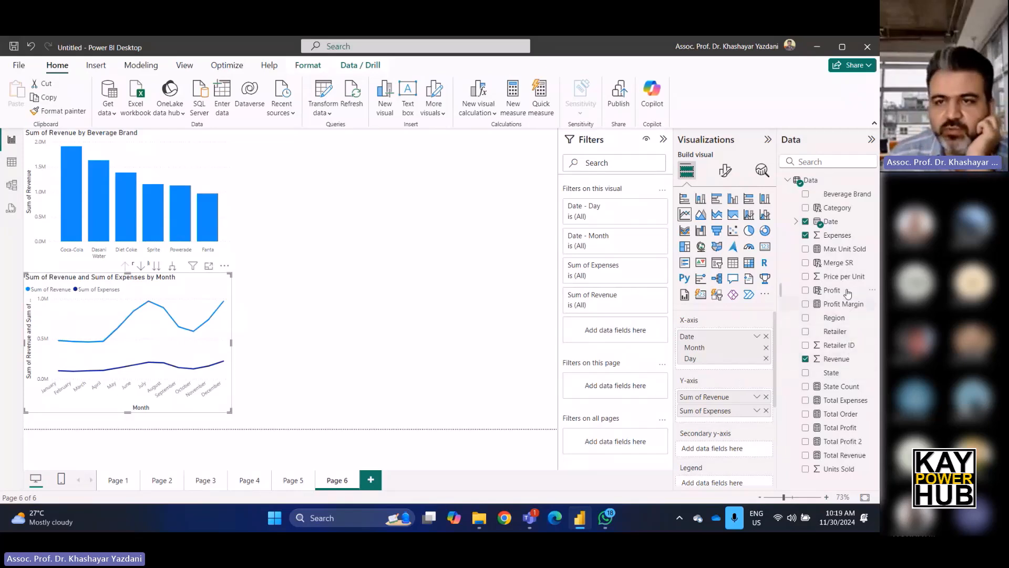
{"action": "left_click_drag", "start_coordinate": [840, 291], "coordinate": [707, 420]}
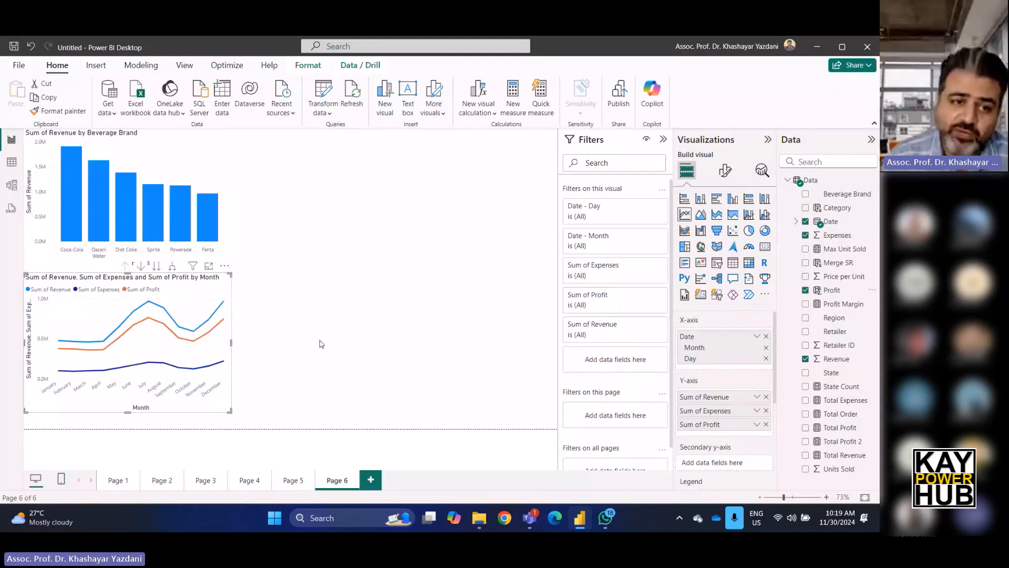
Resize the line chart to fill the lower-left area of the page.
{"action": "left_click_drag", "start_coordinate": [156, 411], "coordinate": [126, 428]}
{"action": "left_click_drag", "start_coordinate": [126, 272], "coordinate": [127, 278]}
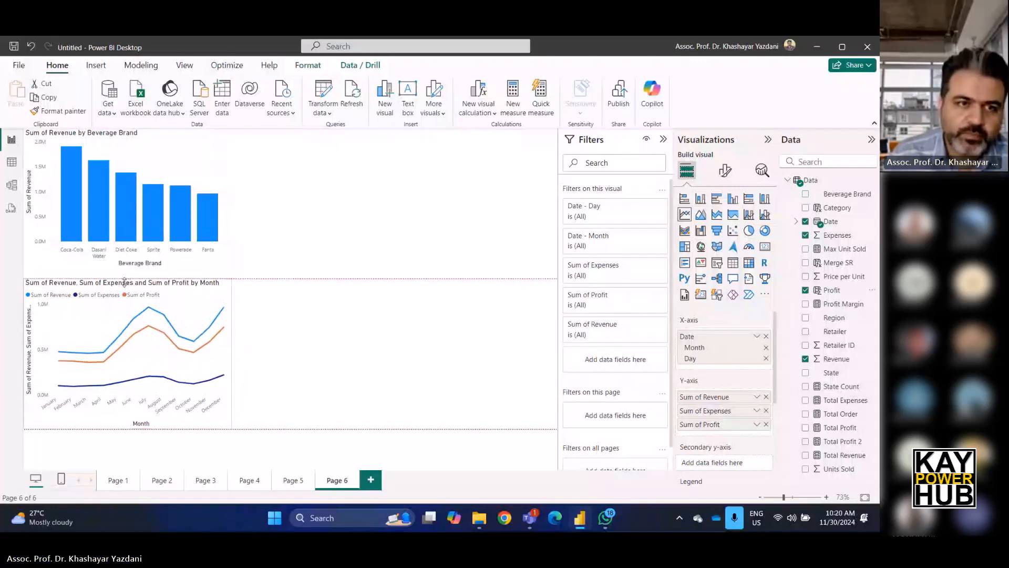
{"action": "left_click", "coordinate": [350, 320]}
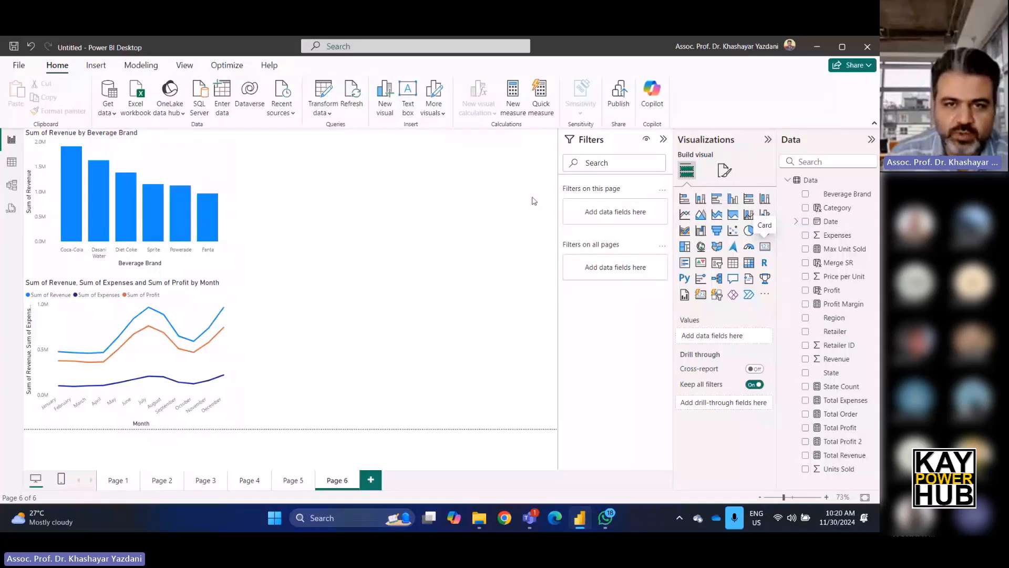
Place a card beside the bar chart and show the Total Profit measure in it.
{"action": "left_click_drag", "start_coordinate": [444, 268], "coordinate": [348, 197]}
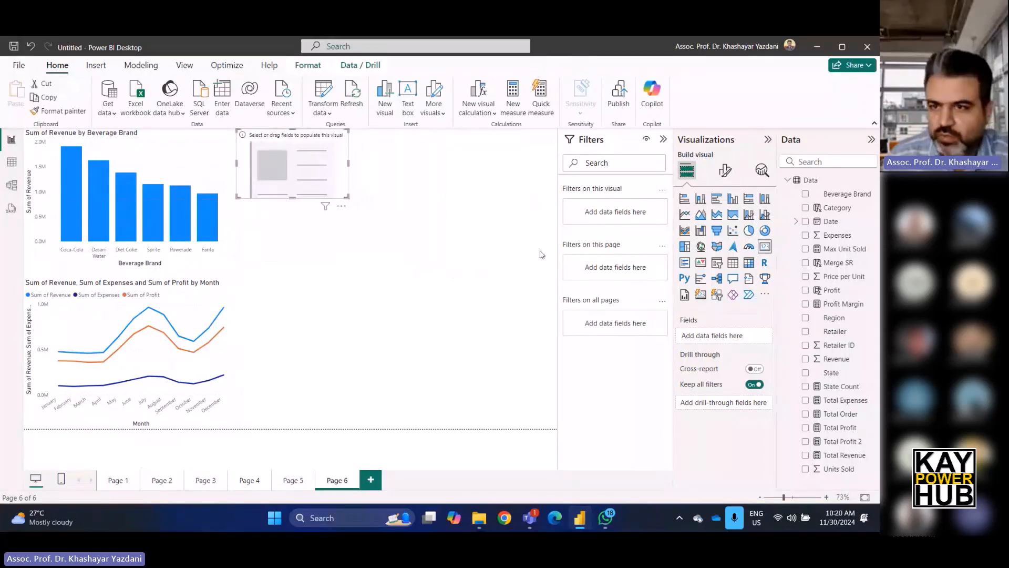
{"action": "left_click_drag", "start_coordinate": [846, 429], "coordinate": [752, 339]}
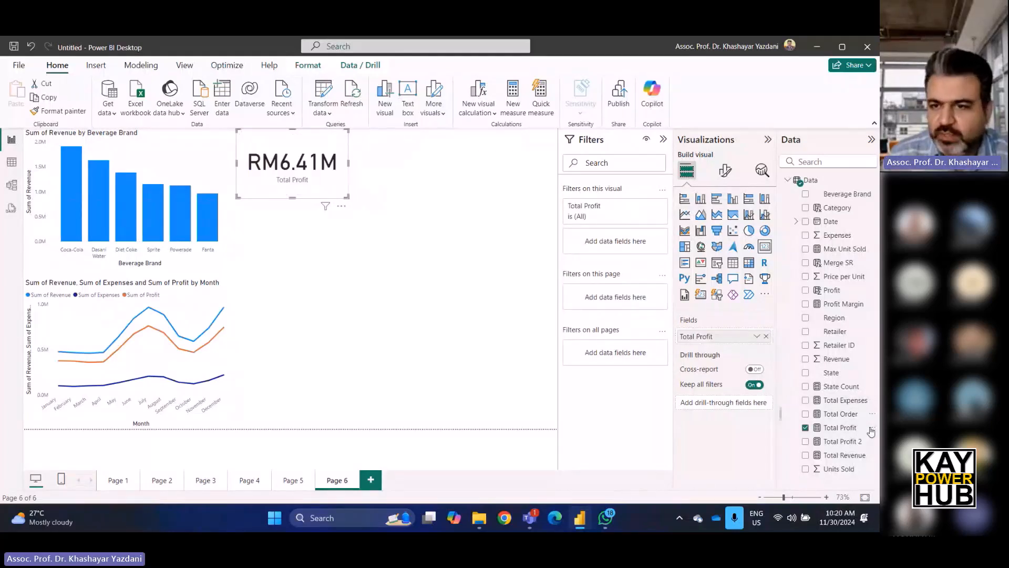
{"action": "left_click", "coordinate": [444, 276]}
Add a second card below it showing the Total Expenses measure.
{"action": "left_click", "coordinate": [765, 246]}
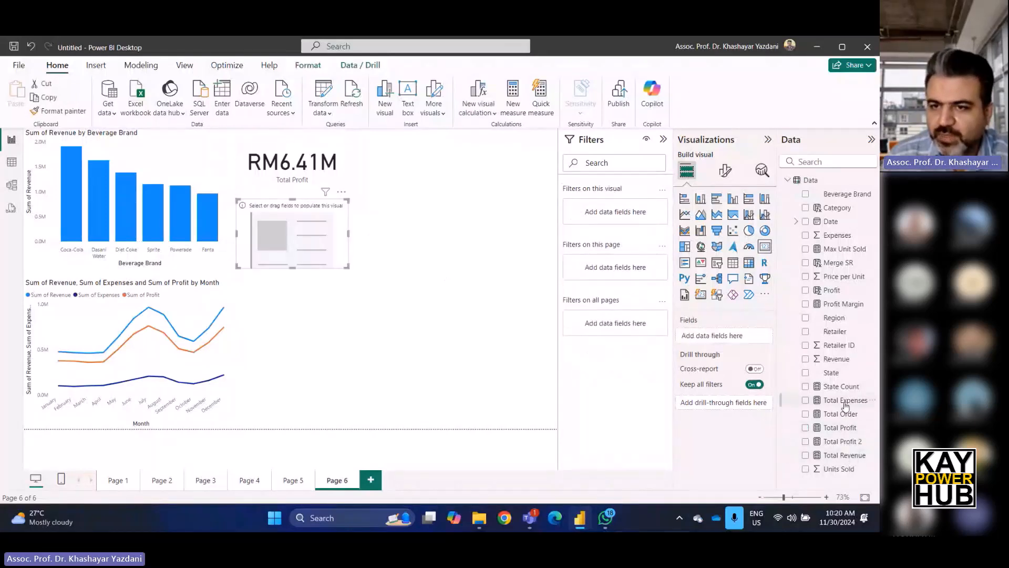
{"action": "left_click_drag", "start_coordinate": [845, 404], "coordinate": [715, 336]}
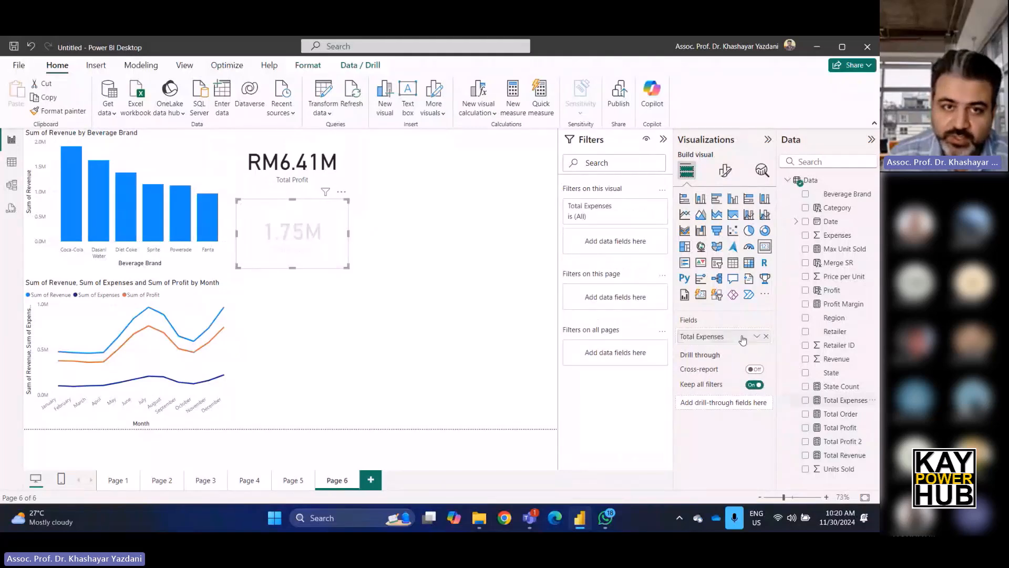
{"action": "left_click", "coordinate": [439, 270]}
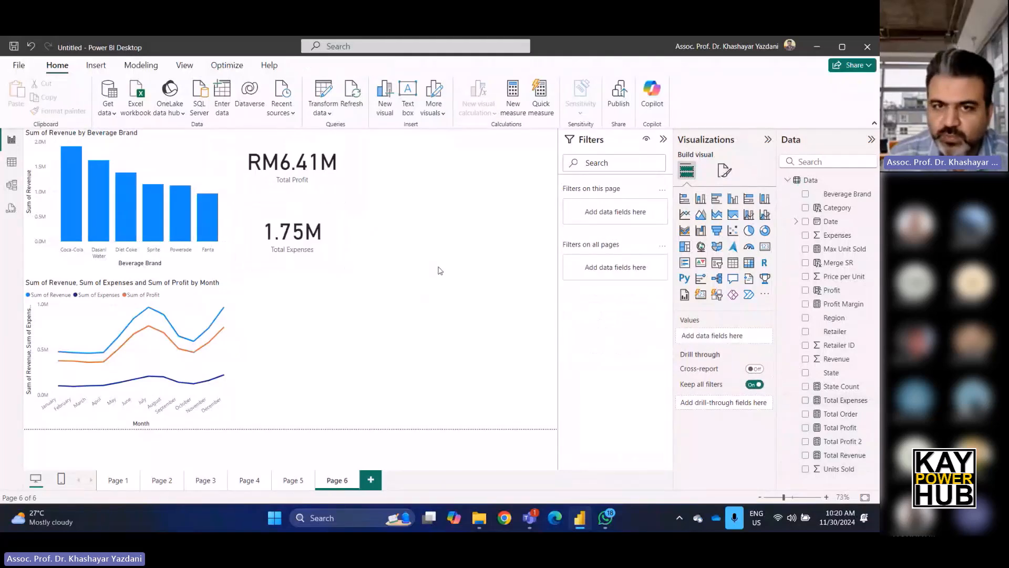
Add a third card next to the line chart showing the Total Revenue measure.
{"action": "left_click", "coordinate": [765, 246]}
{"action": "left_click_drag", "start_coordinate": [293, 427], "coordinate": [308, 344]}
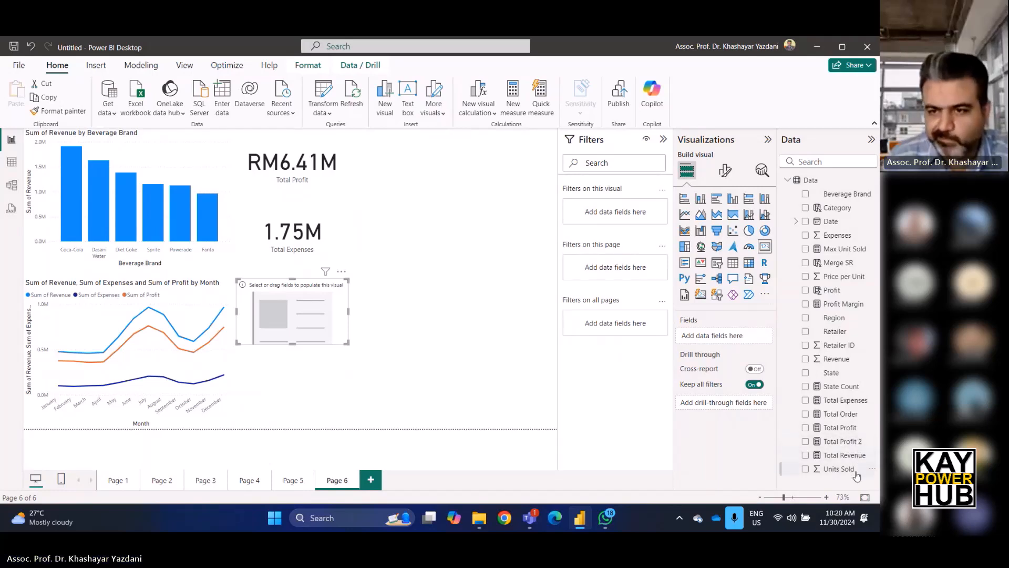
{"action": "left_click_drag", "start_coordinate": [852, 462], "coordinate": [736, 341]}
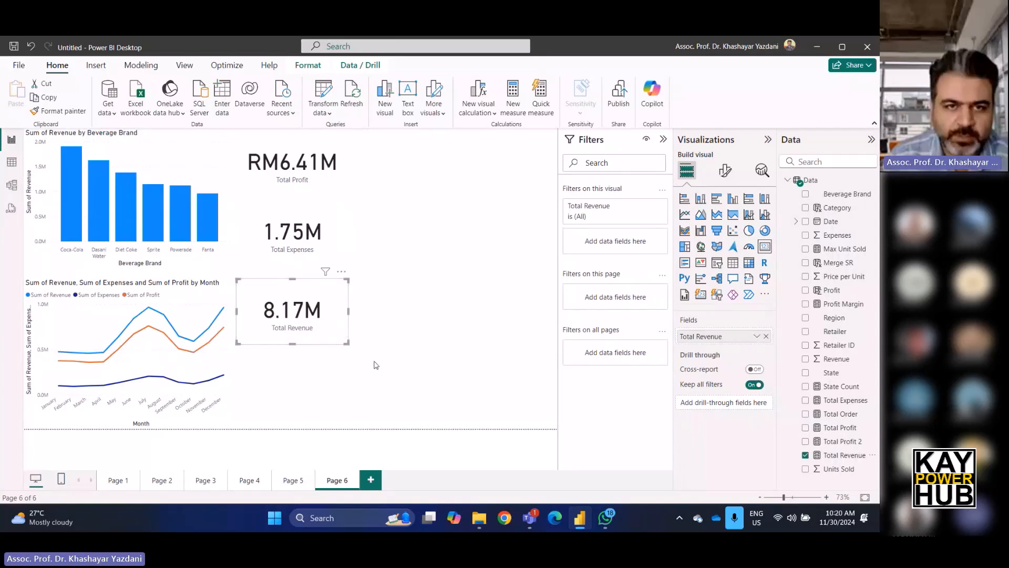
{"action": "left_click", "coordinate": [378, 384]}
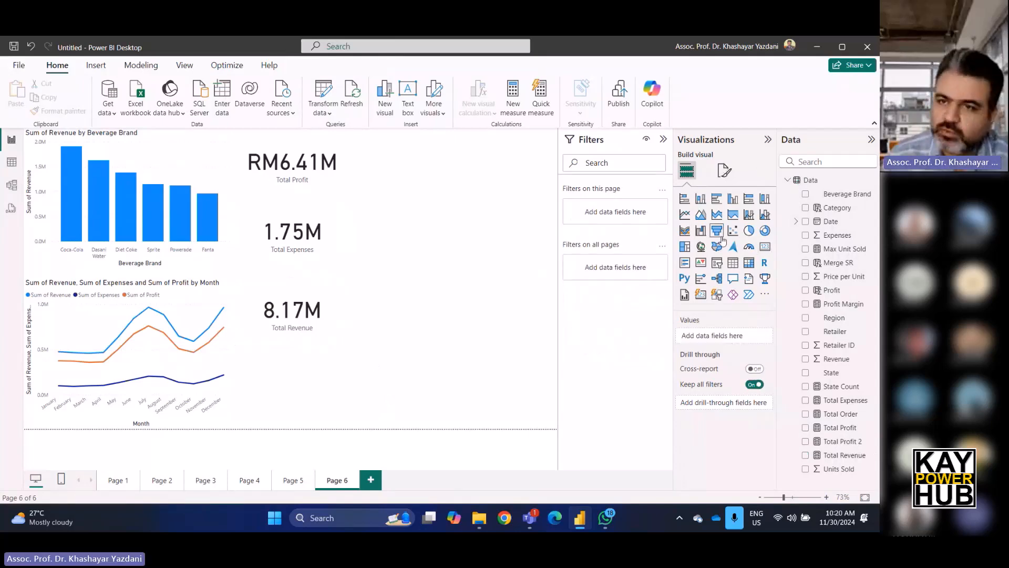
Add a pie chart and place it enlarged in the top-right corner of the page.
{"action": "left_click", "coordinate": [749, 233]}
{"action": "left_click_drag", "start_coordinate": [441, 335], "coordinate": [429, 161]}
{"action": "left_click_drag", "start_coordinate": [468, 211], "coordinate": [566, 246]}
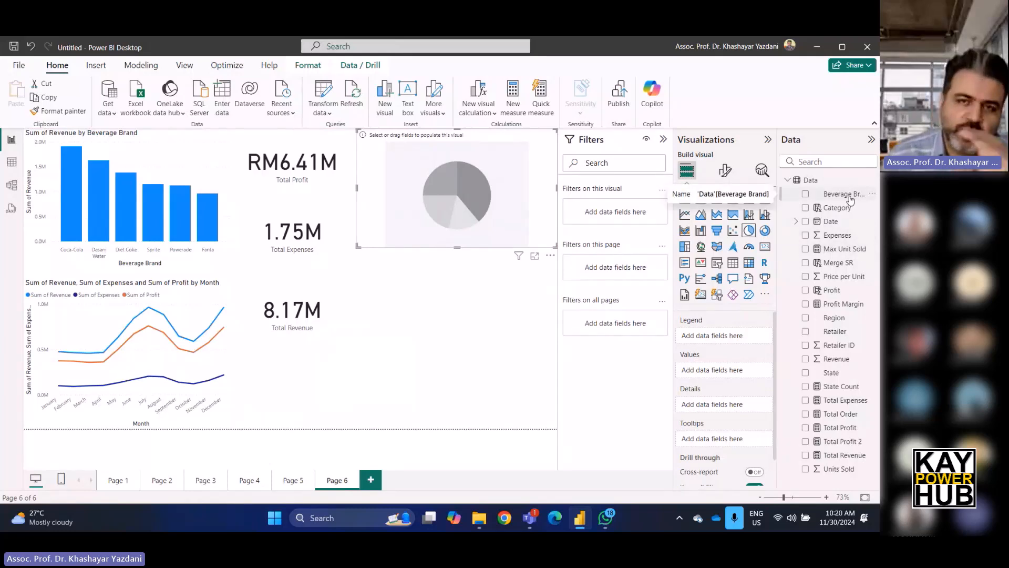
{"action": "left_click_drag", "start_coordinate": [850, 198], "coordinate": [721, 336]}
{"action": "left_click_drag", "start_coordinate": [836, 200], "coordinate": [736, 375]}
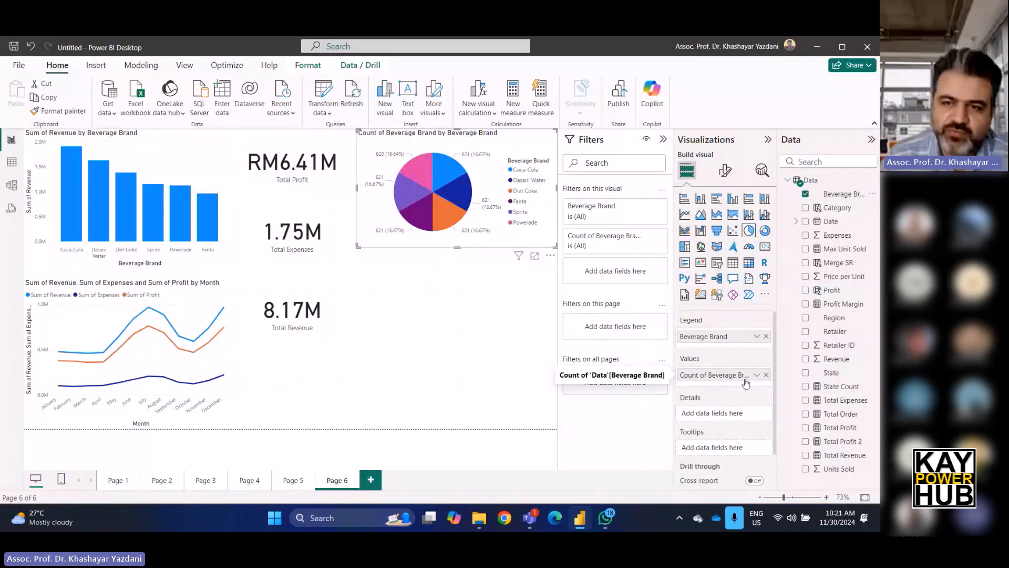
{"action": "left_click", "coordinate": [766, 374]}
{"action": "left_click", "coordinate": [766, 337]}
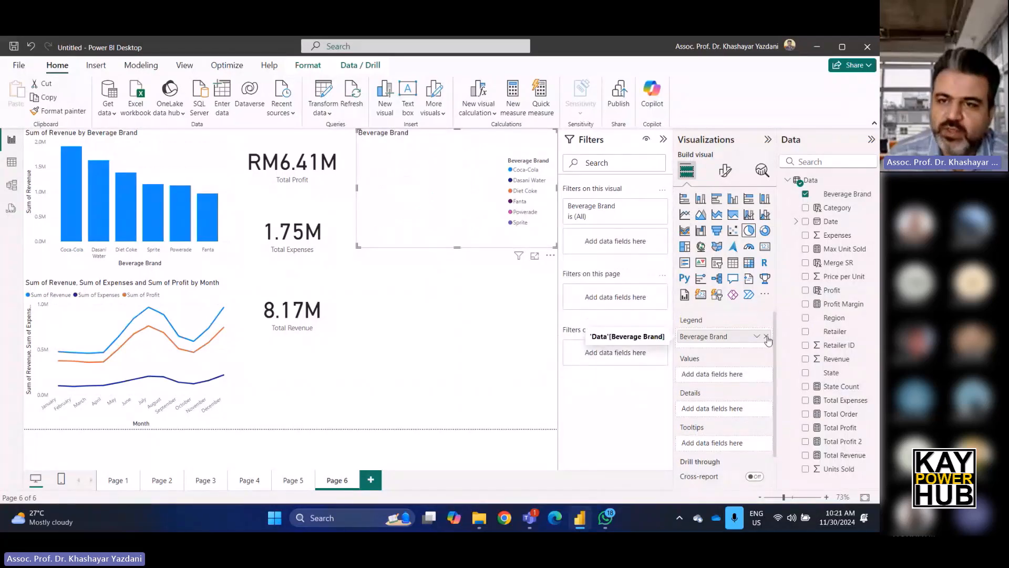
Drop Category onto the pie chart so it shows the count of each category.
{"action": "left_click", "coordinate": [852, 210]}
{"action": "left_click_drag", "start_coordinate": [839, 208], "coordinate": [458, 232]}
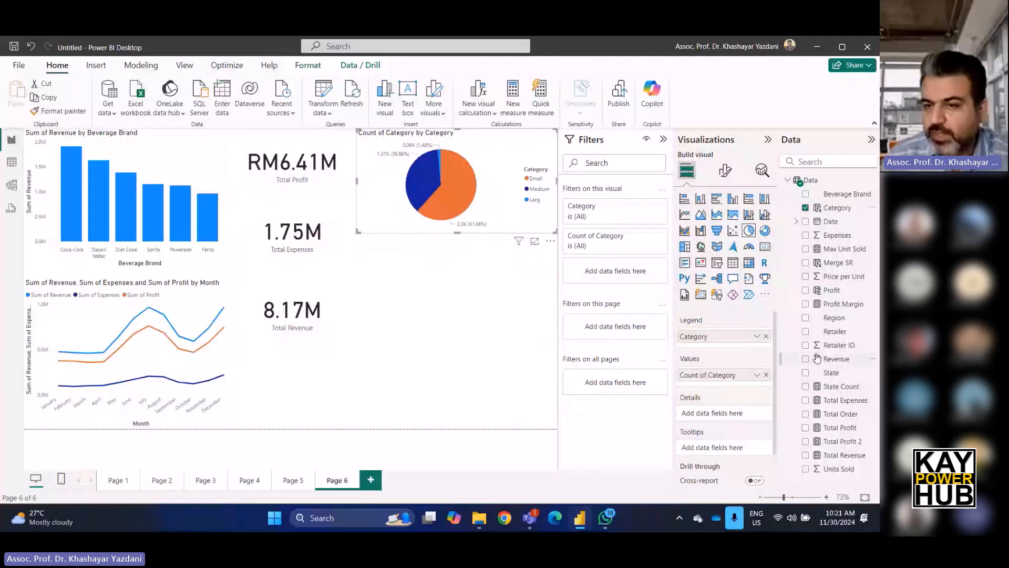
{"action": "left_click", "coordinate": [483, 291]}
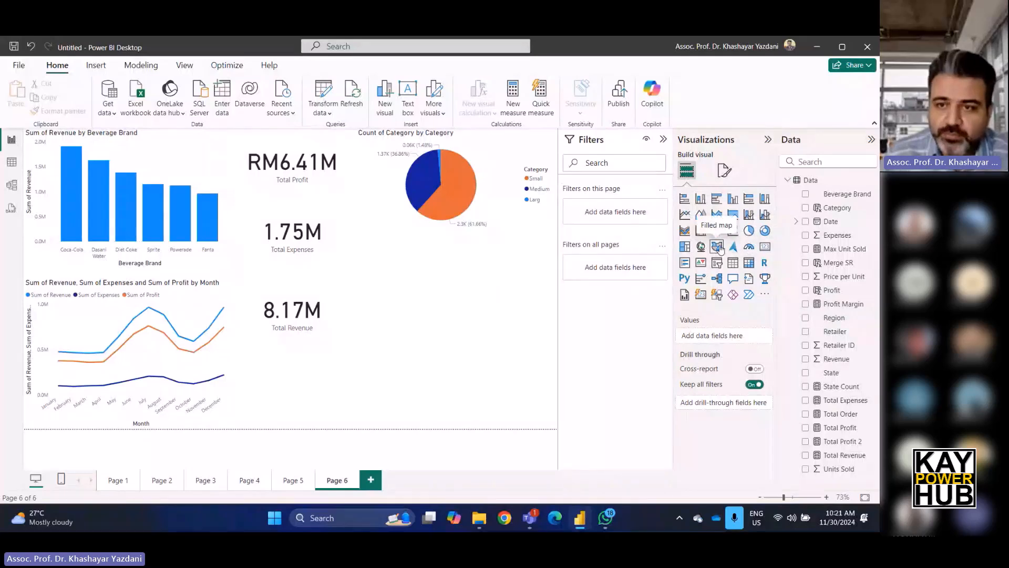
Add a map visual below the pie chart and enlarge it.
{"action": "left_click", "coordinate": [701, 248]}
{"action": "left_click_drag", "start_coordinate": [360, 360], "coordinate": [578, 279]}
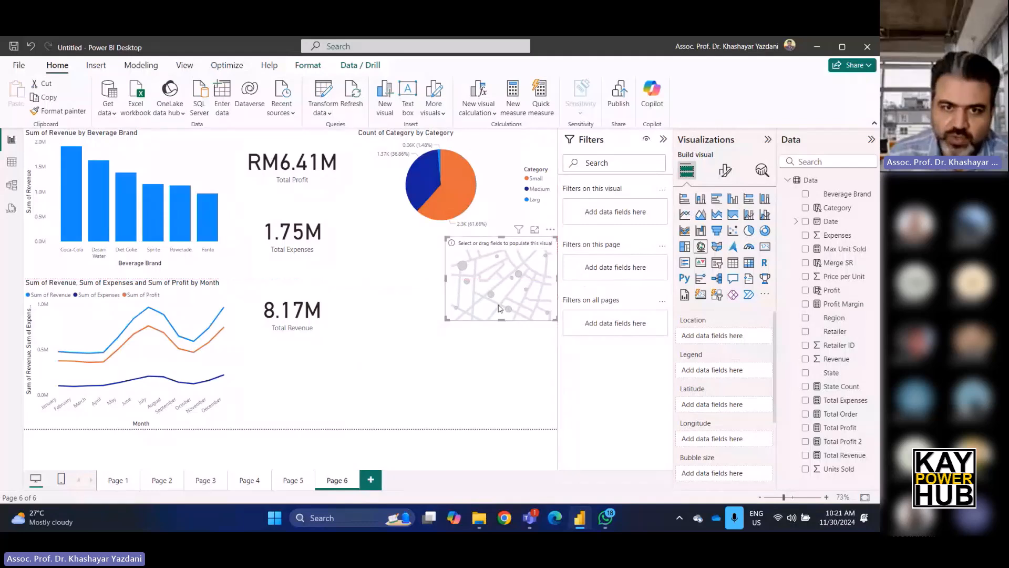
{"action": "left_click_drag", "start_coordinate": [446, 319], "coordinate": [349, 353]}
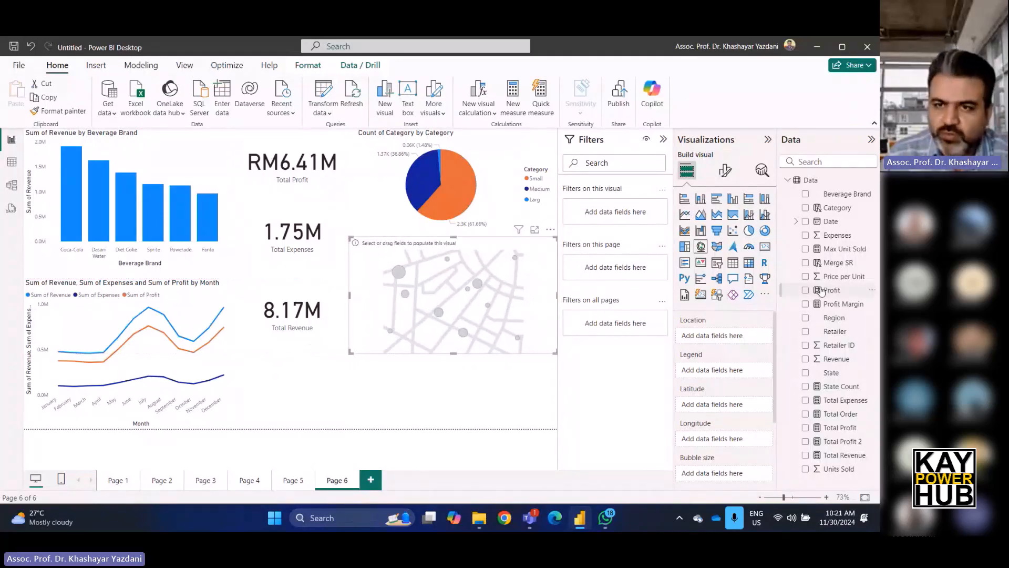
Set the map's location to State and its bubble size to Profit.
{"action": "left_click_drag", "start_coordinate": [850, 378], "coordinate": [725, 336]}
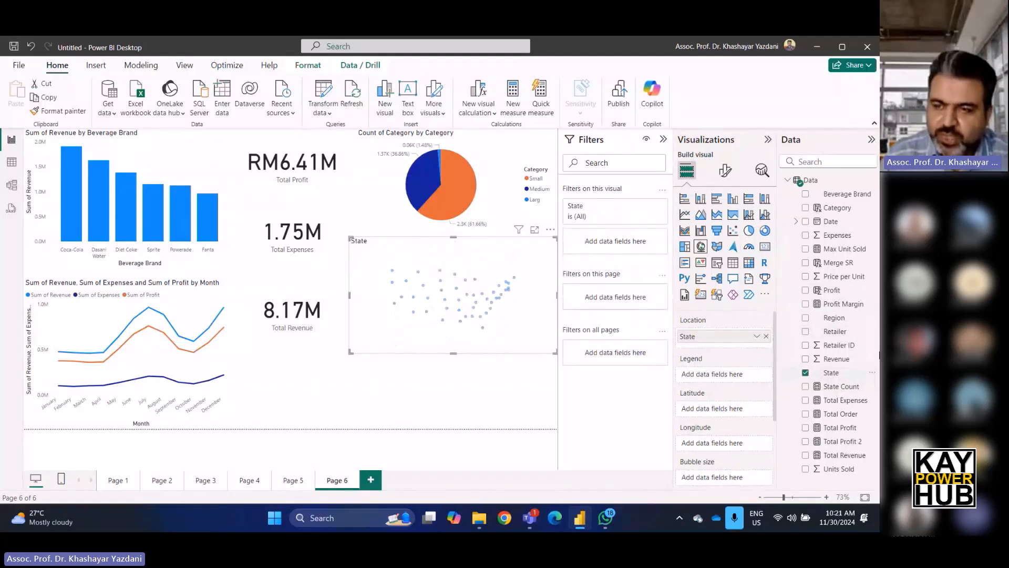
{"action": "left_click_drag", "start_coordinate": [837, 292], "coordinate": [734, 479]}
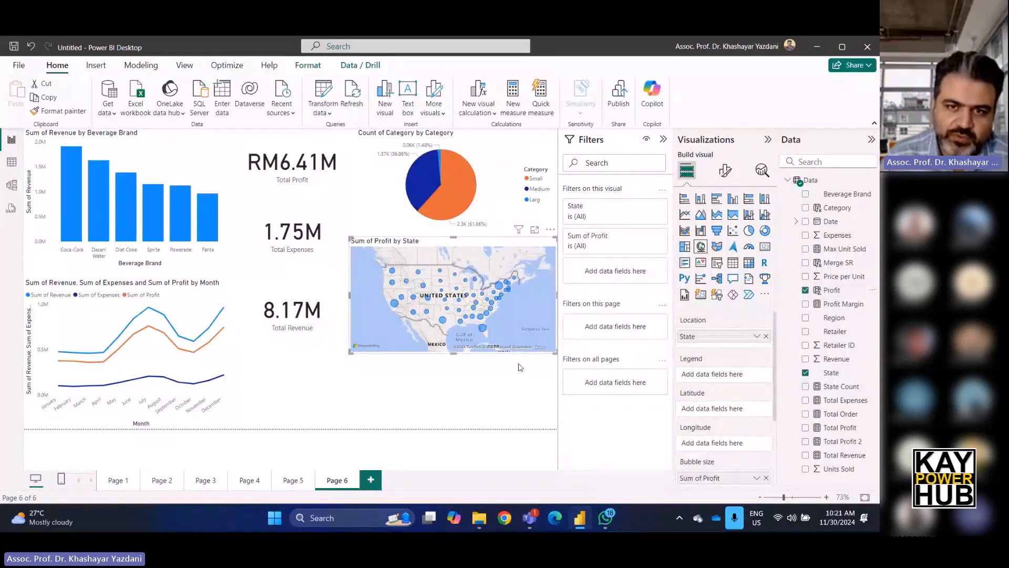
{"action": "mouse_move", "coordinate": [484, 328]}
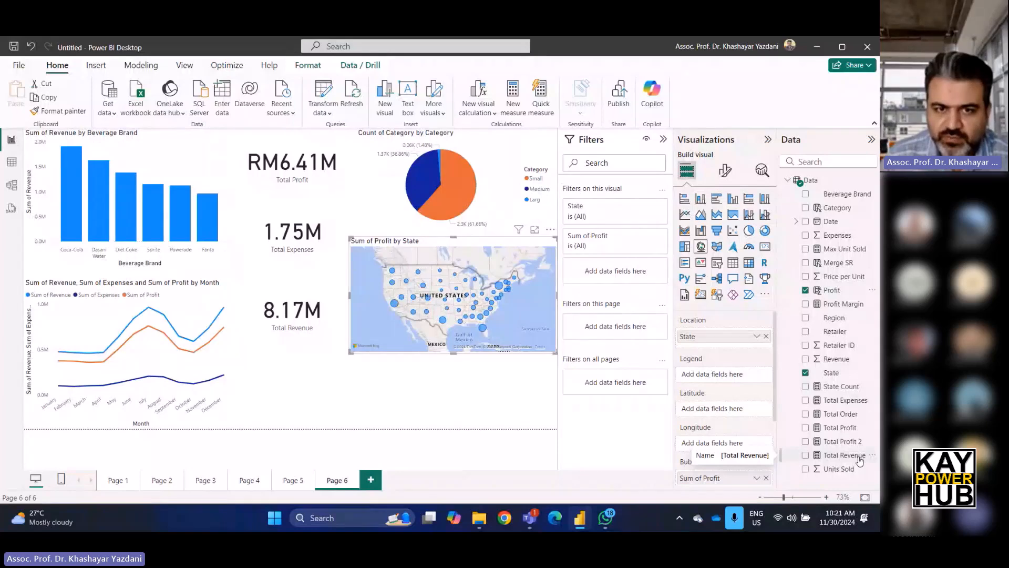
Nudge the Total Profit card, then move the map to the bottom-right and the pie chart above it.
{"action": "left_click_drag", "start_coordinate": [281, 175], "coordinate": [293, 192]}
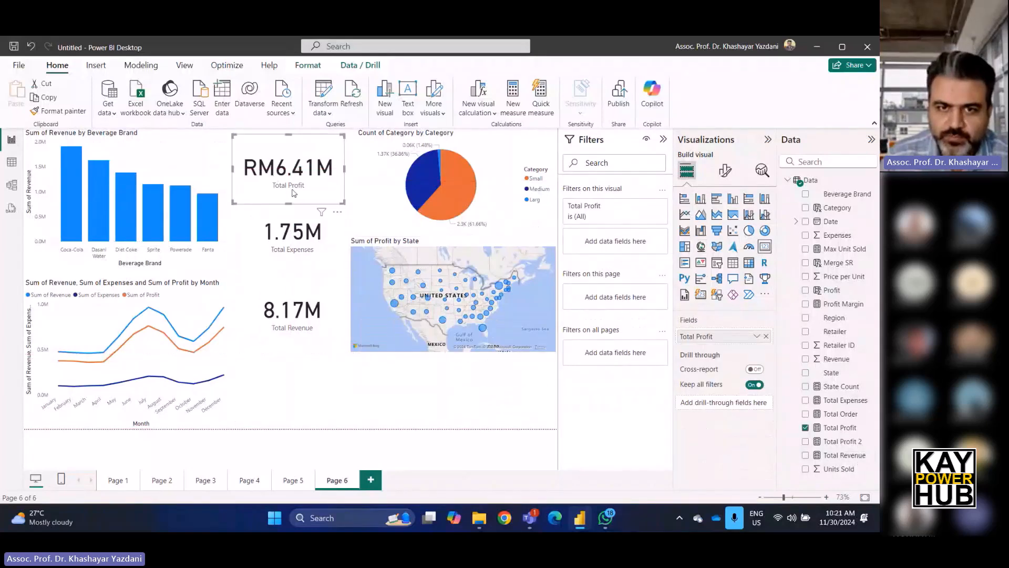
{"action": "left_click", "coordinate": [438, 280]}
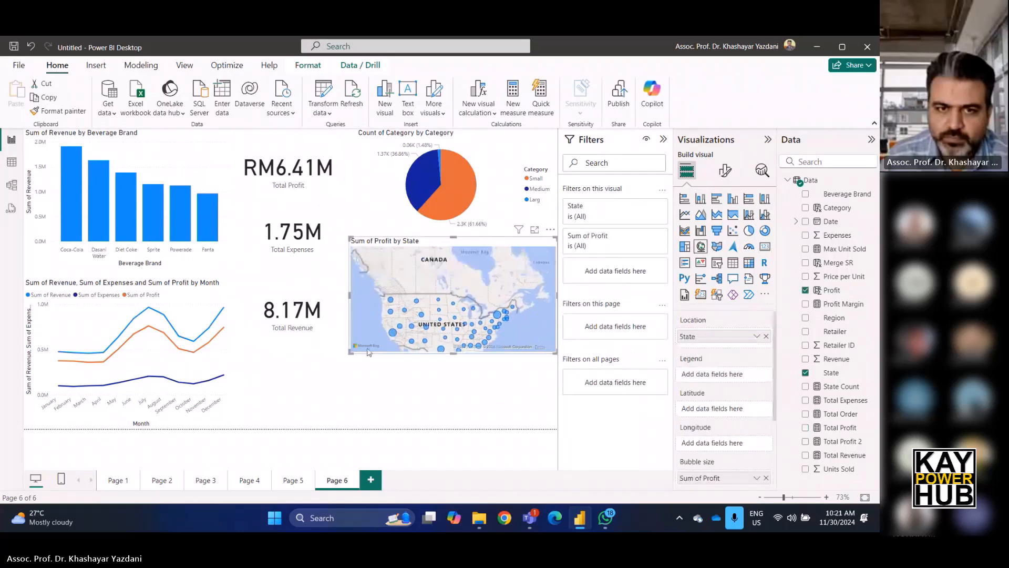
{"action": "left_click_drag", "start_coordinate": [349, 285], "coordinate": [350, 360]}
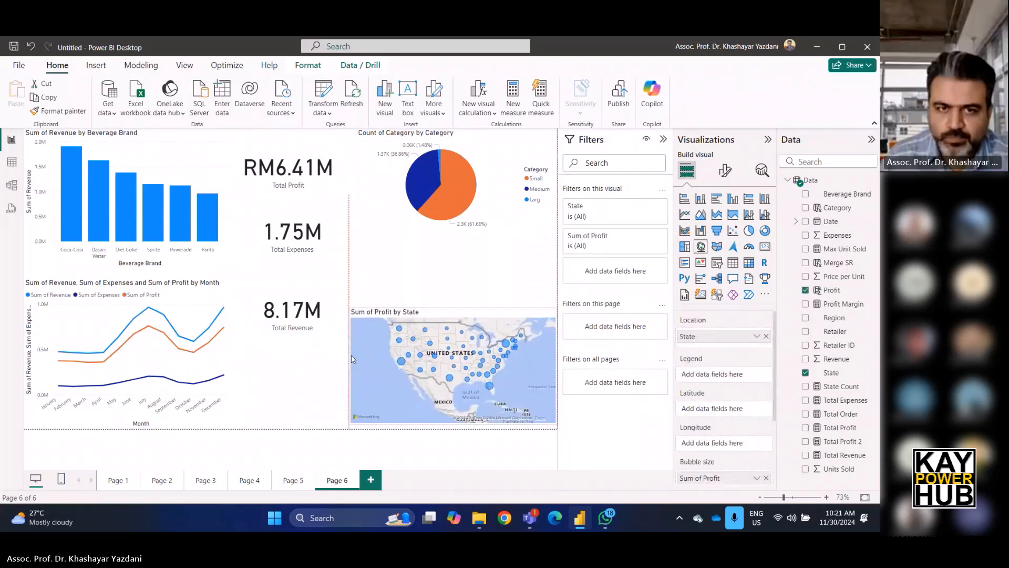
{"action": "left_click_drag", "start_coordinate": [379, 176], "coordinate": [351, 261]}
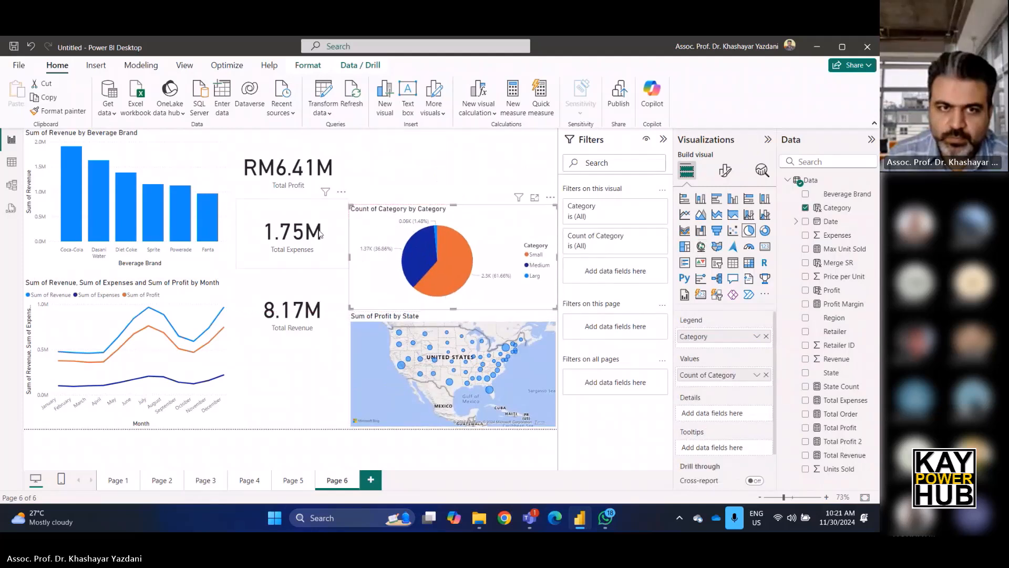
Move the Total Expenses and Total Revenue cards into a row beside the Total Profit card at the top.
{"action": "left_click_drag", "start_coordinate": [294, 221], "coordinate": [403, 150]}
{"action": "left_click_drag", "start_coordinate": [303, 313], "coordinate": [512, 163]}
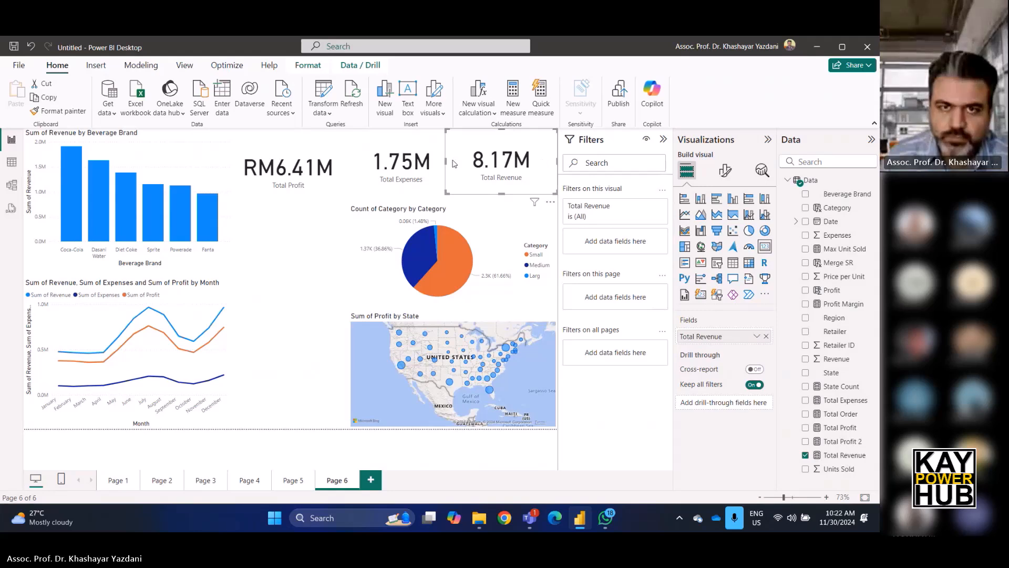
{"action": "left_click_drag", "start_coordinate": [448, 162], "coordinate": [464, 163]}
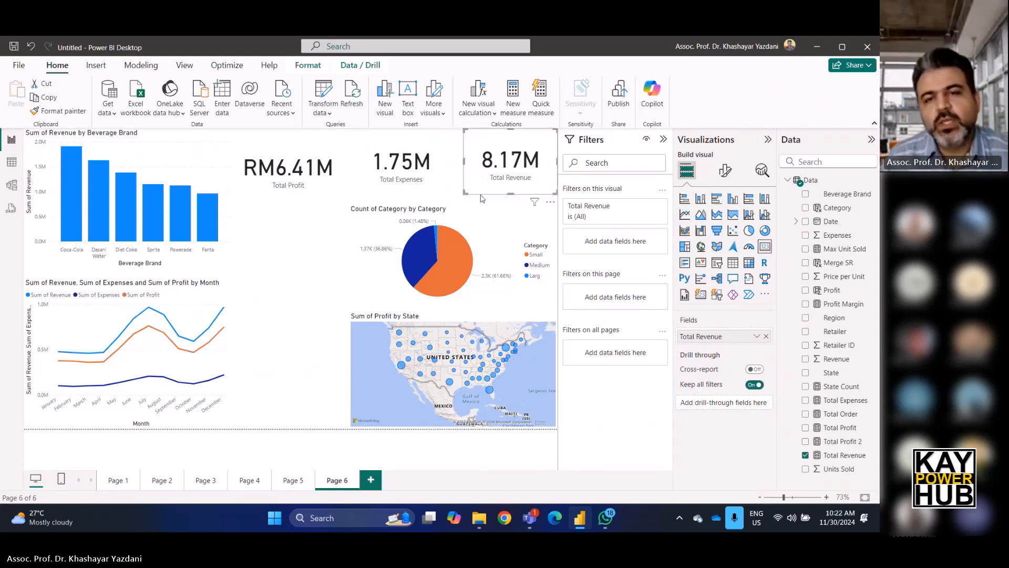
{"action": "left_click", "coordinate": [289, 242]}
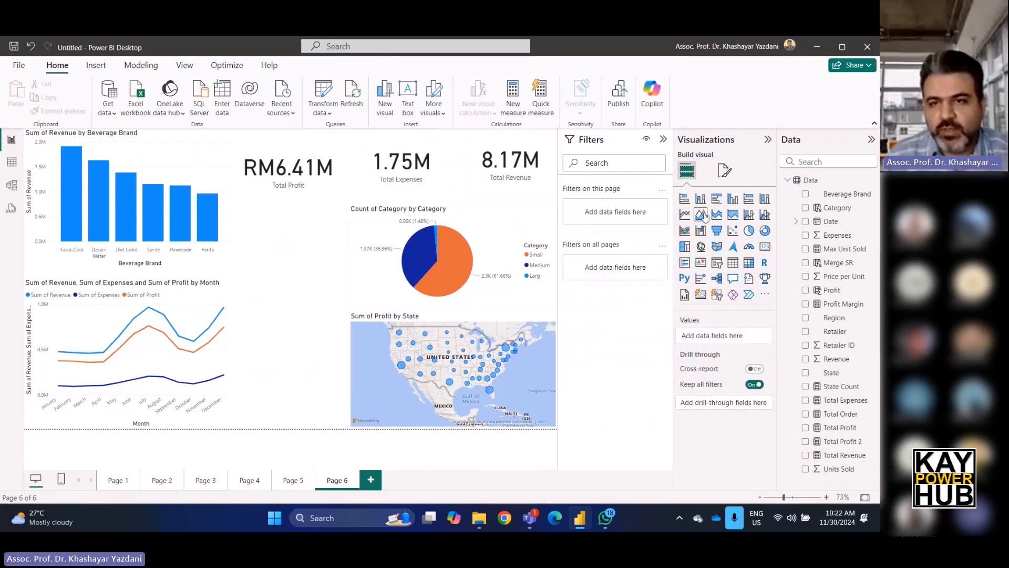
Add a Beverage Brand slicer beside the bar chart and stretch it taller.
{"action": "left_click", "coordinate": [716, 264]}
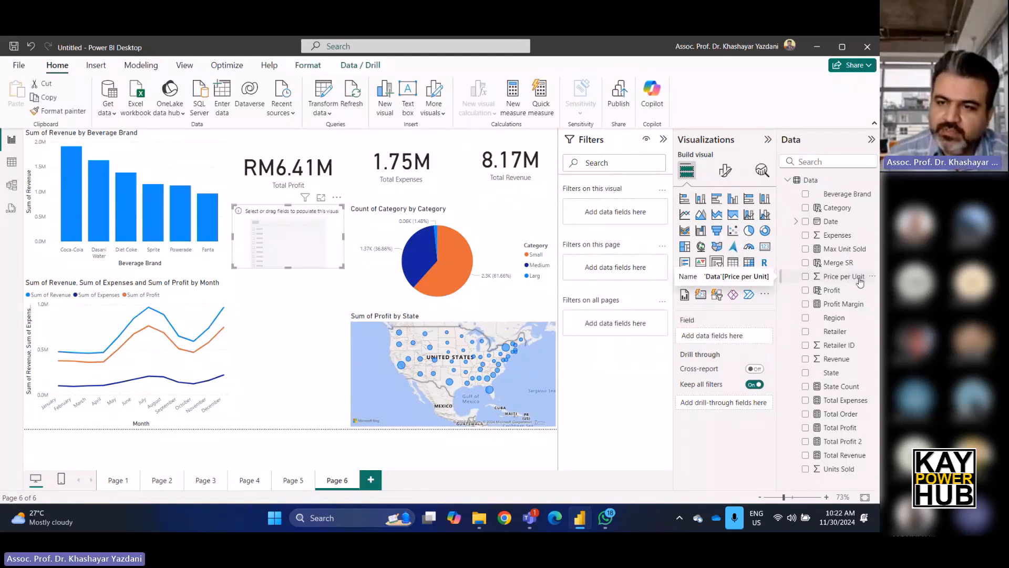
{"action": "left_click", "coordinate": [844, 195]}
{"action": "left_click_drag", "start_coordinate": [285, 268], "coordinate": [286, 322]}
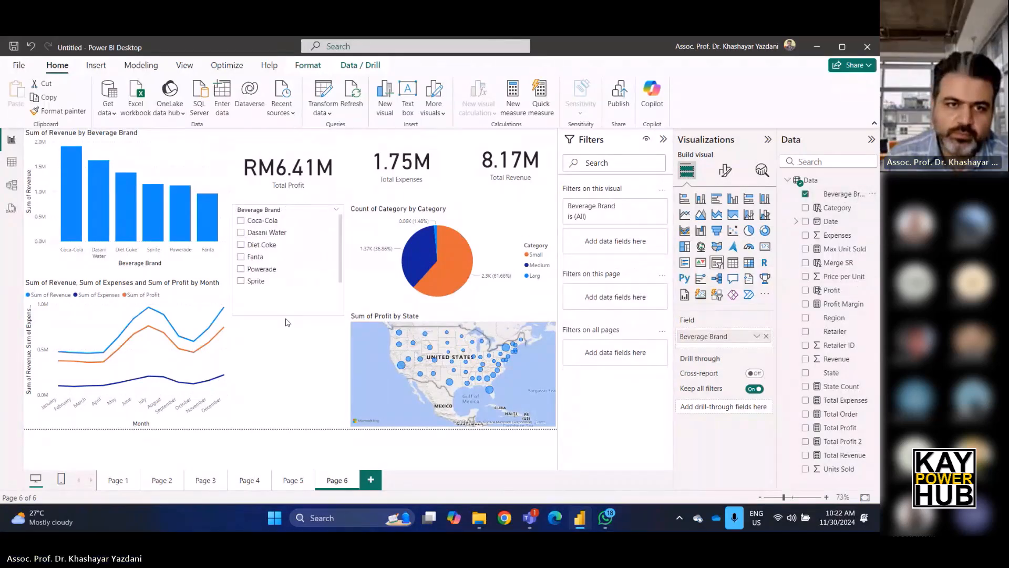
{"action": "left_click", "coordinate": [272, 353]}
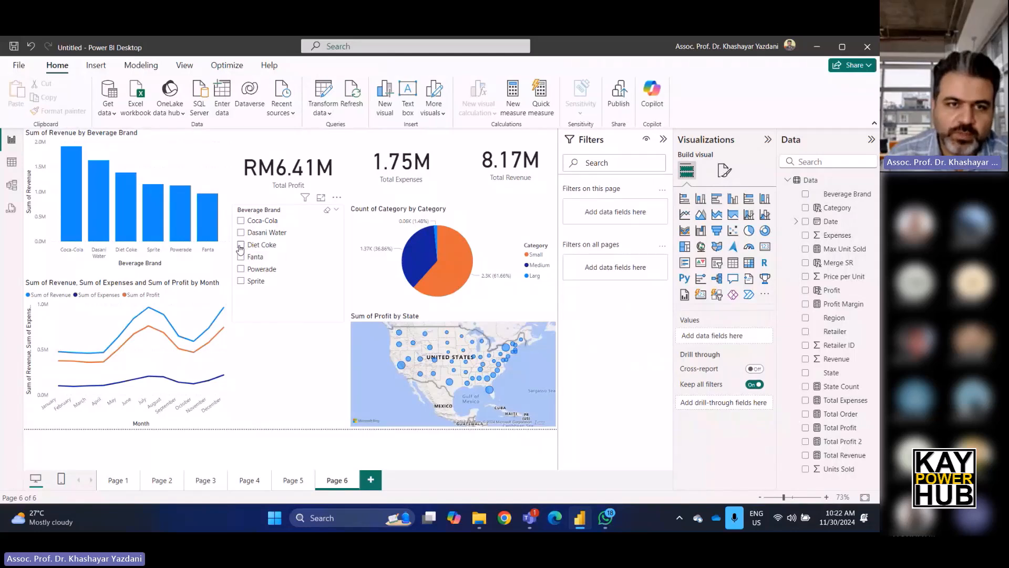
Test the slicer by selecting Diet Coke, Dasani Water, Powerade and Sprite in turn.
{"action": "left_click", "coordinate": [240, 246]}
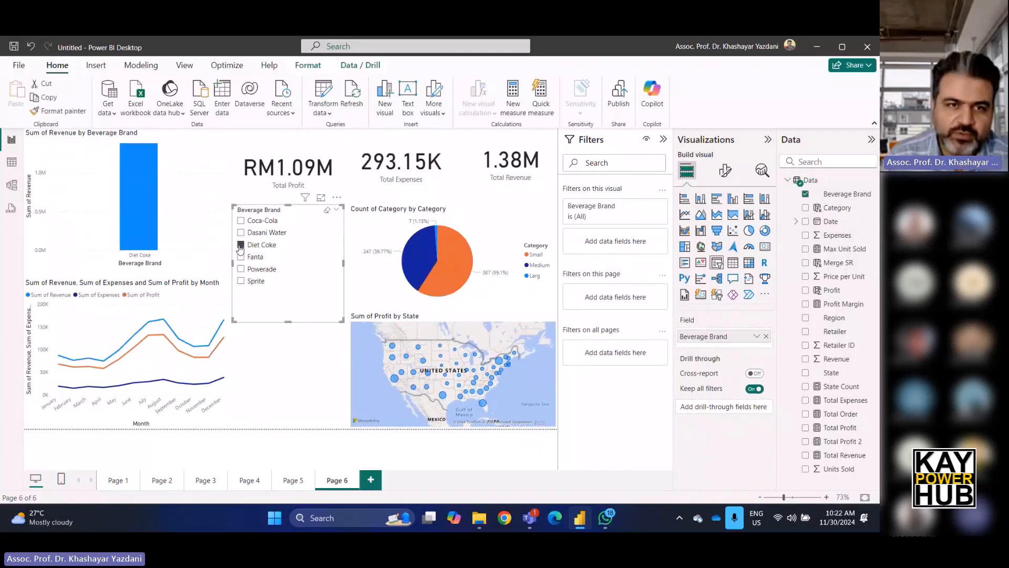
{"action": "left_click", "coordinate": [241, 233]}
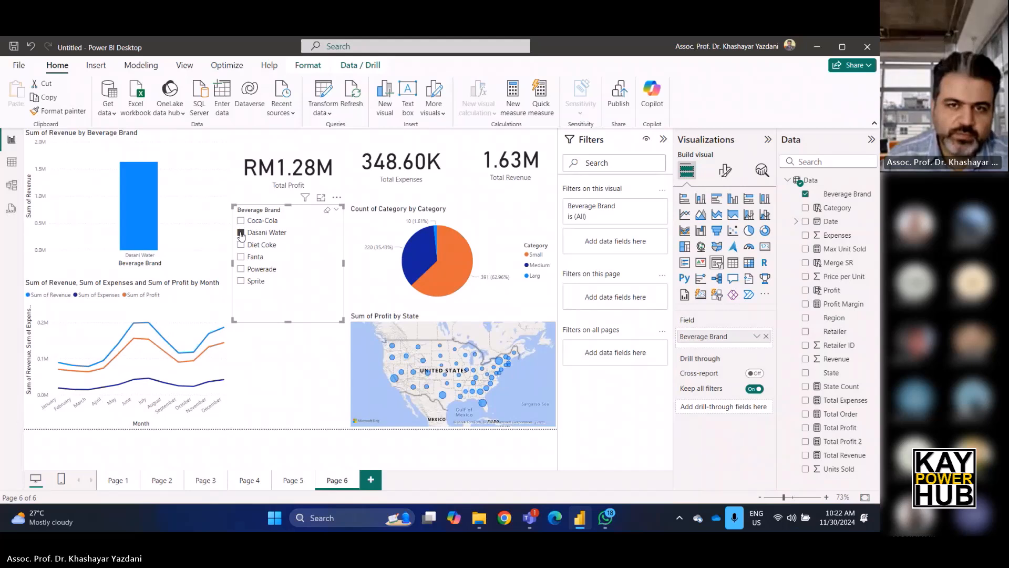
{"action": "left_click", "coordinate": [240, 270]}
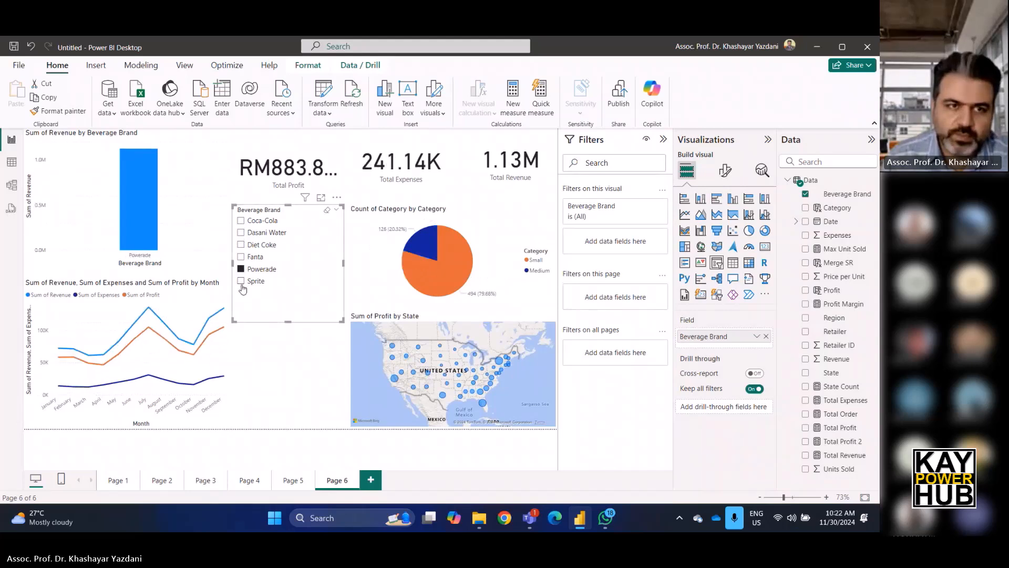
{"action": "left_click", "coordinate": [242, 283]}
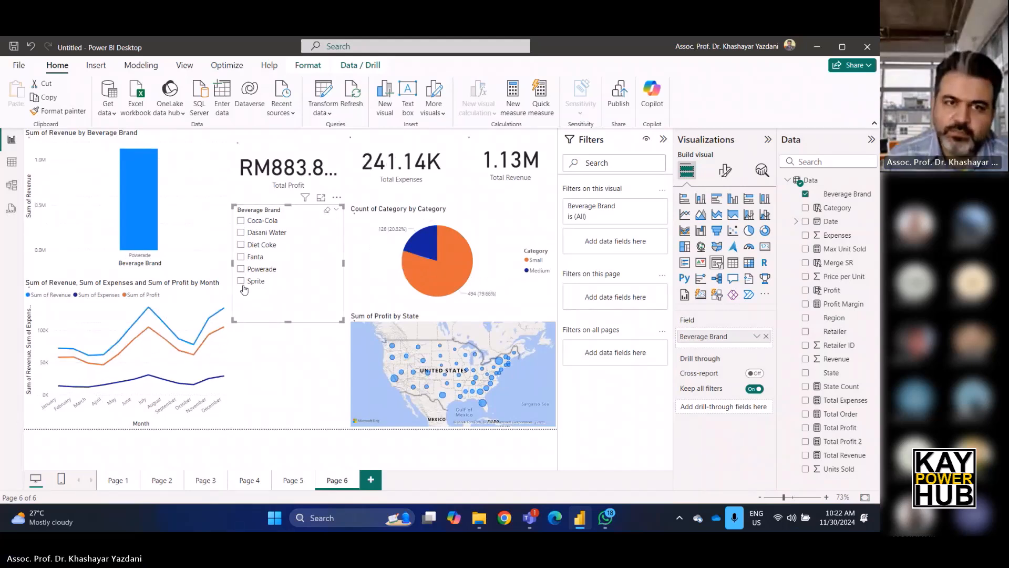
{"action": "left_click", "coordinate": [317, 386]}
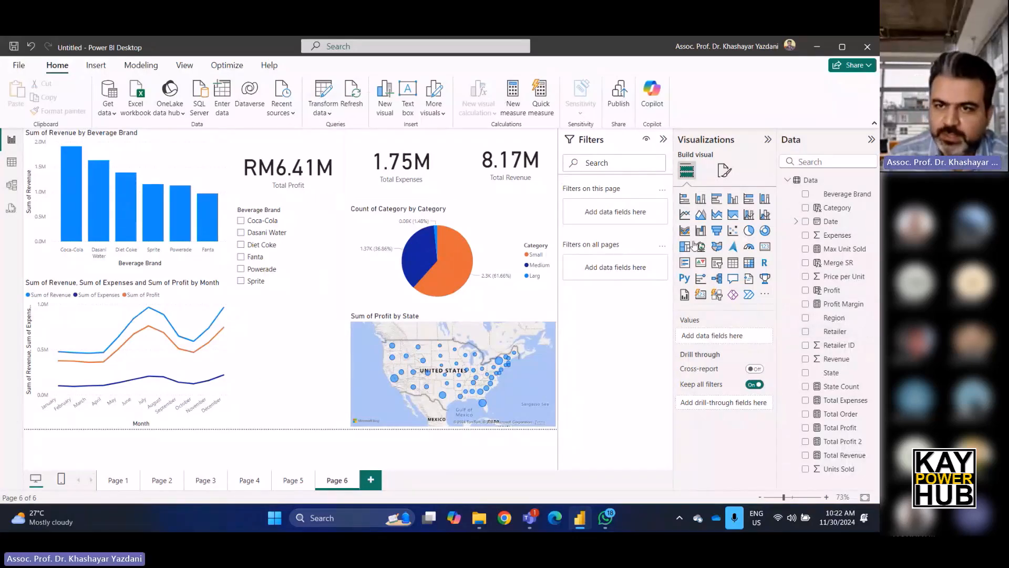
Add a table below the slicer with Retailer, Profit and Total Order columns.
{"action": "left_click", "coordinate": [732, 263]}
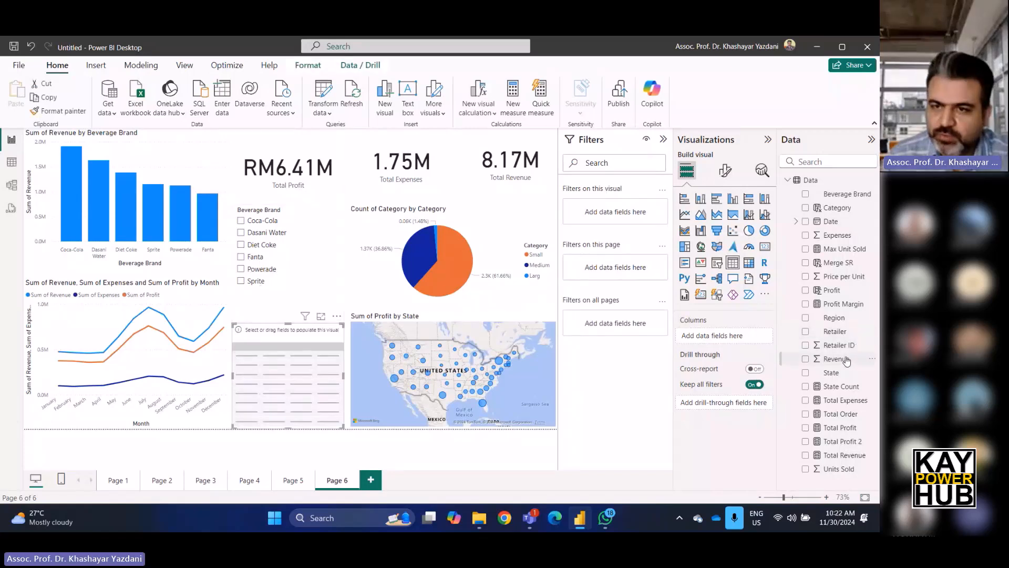
{"action": "left_click_drag", "start_coordinate": [836, 332], "coordinate": [723, 339]}
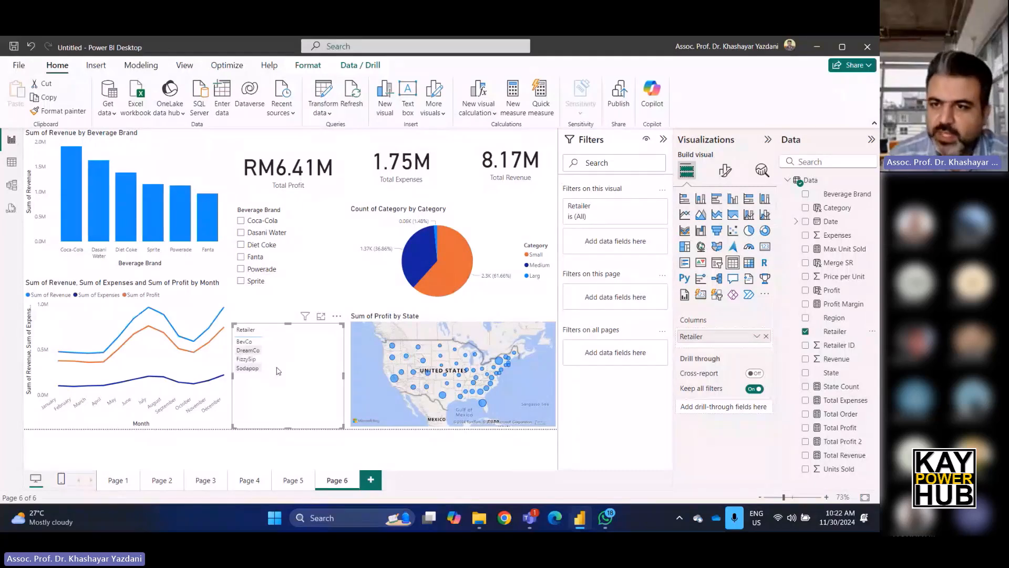
{"action": "left_click_drag", "start_coordinate": [840, 292], "coordinate": [749, 347]}
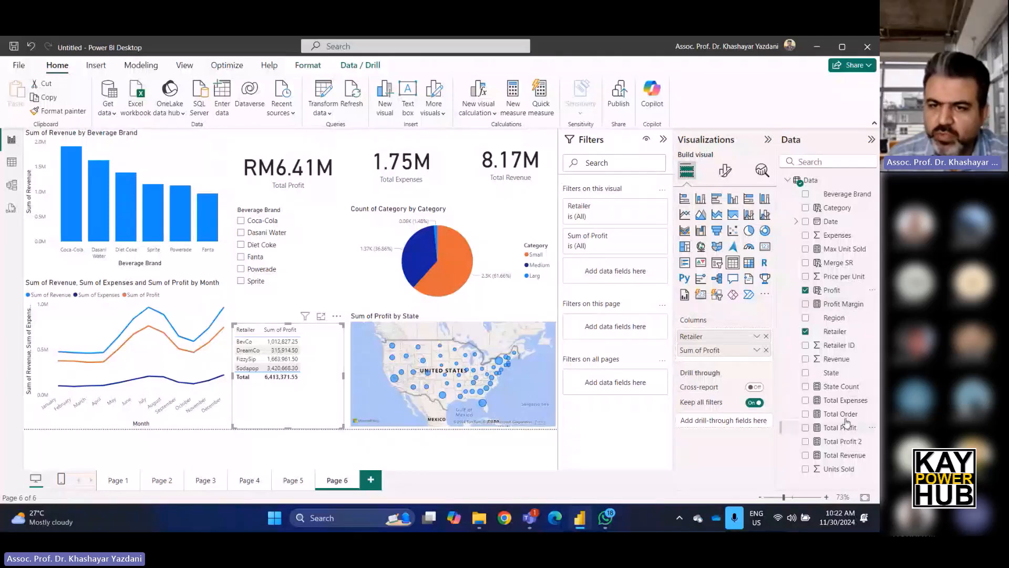
{"action": "left_click_drag", "start_coordinate": [841, 413], "coordinate": [723, 364]}
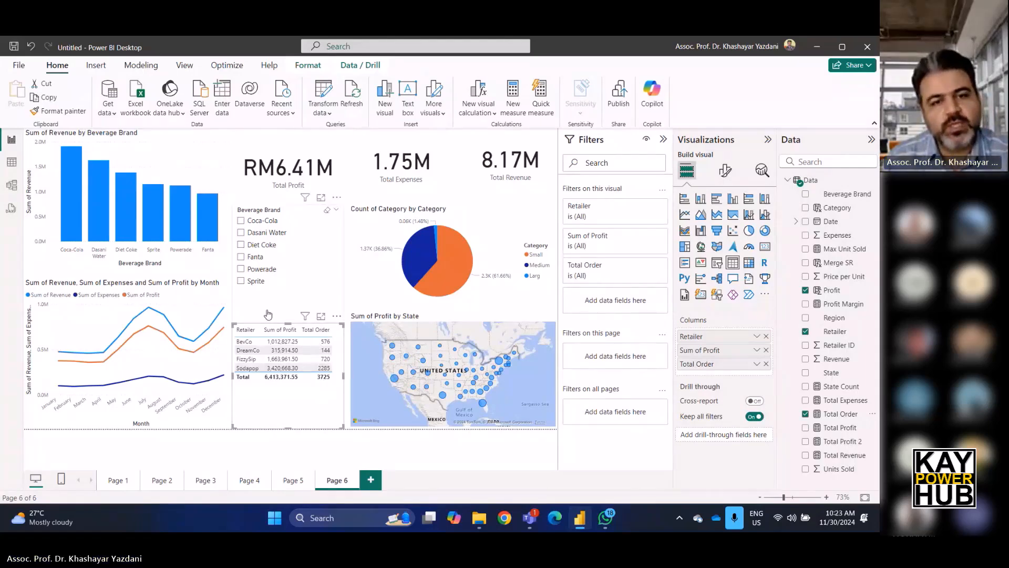
Filter the dashboard to Sprite with the slicer, then clear the selection.
{"action": "left_click", "coordinate": [299, 283]}
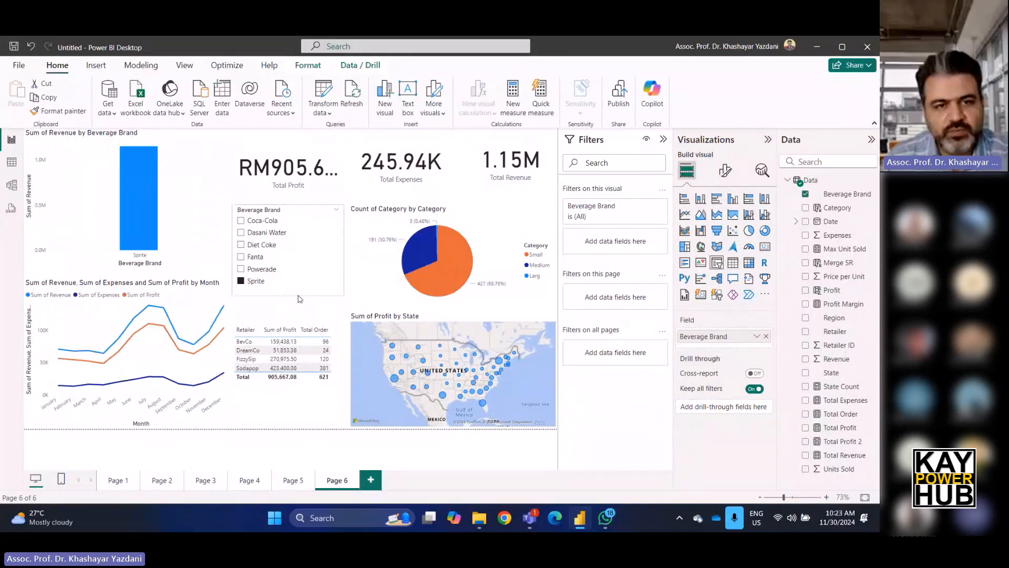
{"action": "left_click", "coordinate": [289, 310]}
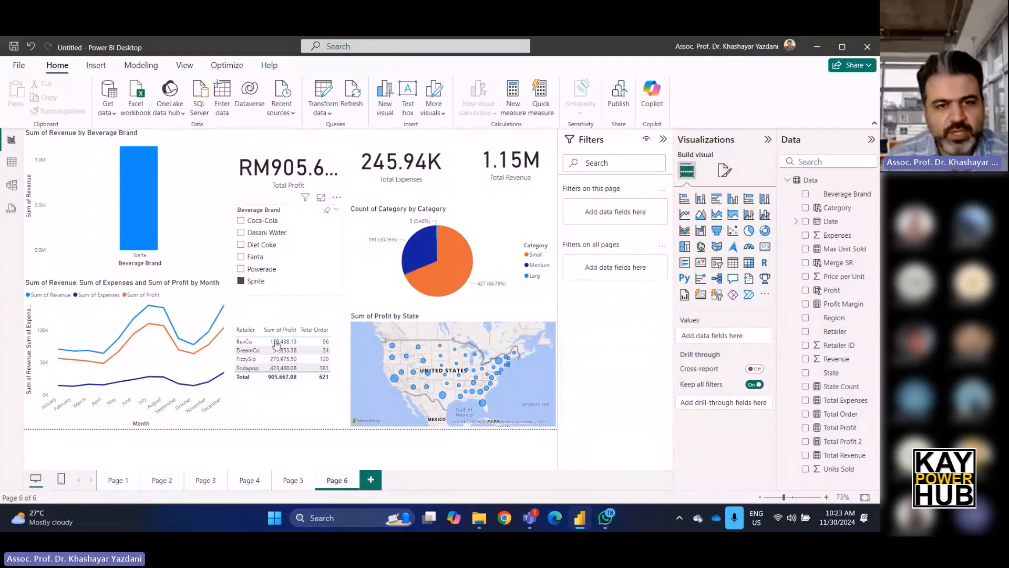
{"action": "left_click", "coordinate": [256, 282]}
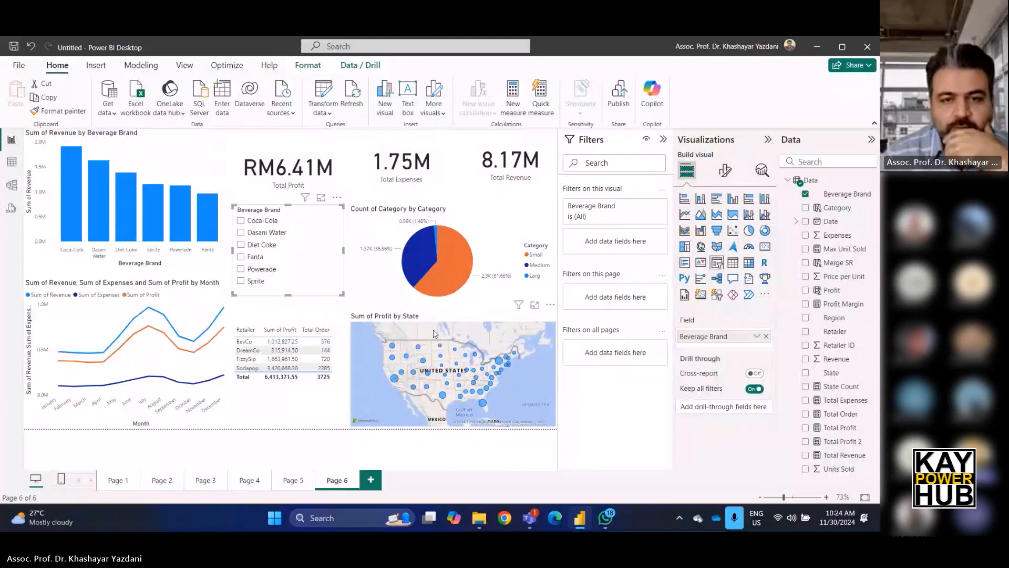
Try to add Total Order to the map's fields and inspect a state's tooltip on the map.
{"action": "left_click", "coordinate": [484, 350]}
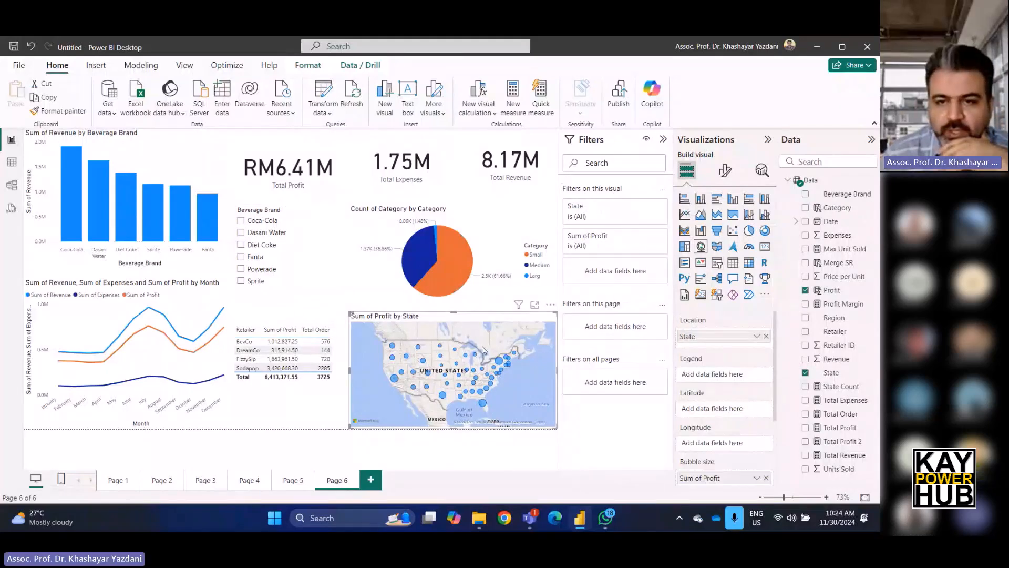
{"action": "scroll", "coordinate": [707, 376], "scroll_direction": "down", "scroll_amount": 2}
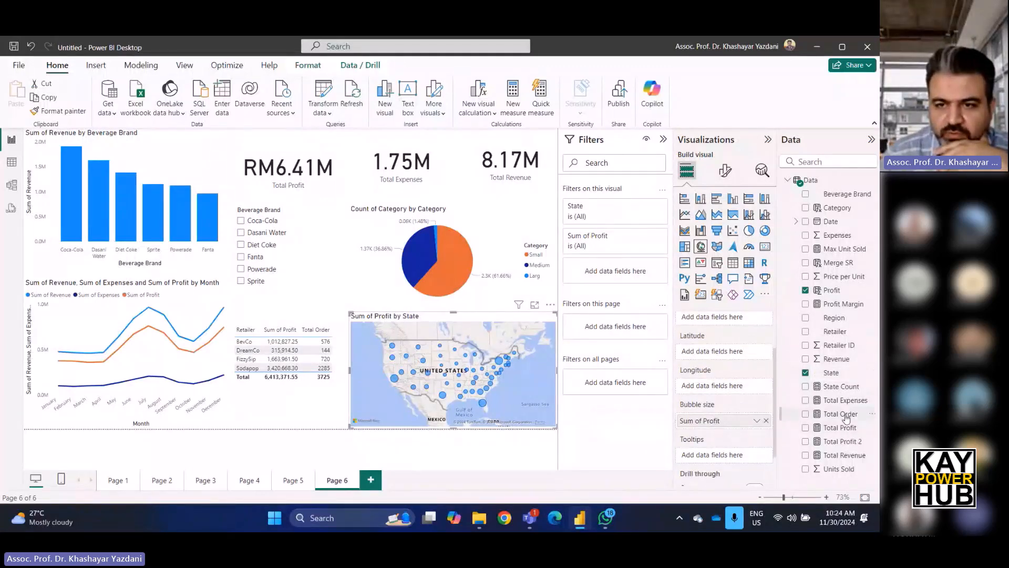
{"action": "left_click_drag", "start_coordinate": [847, 418], "coordinate": [741, 425]}
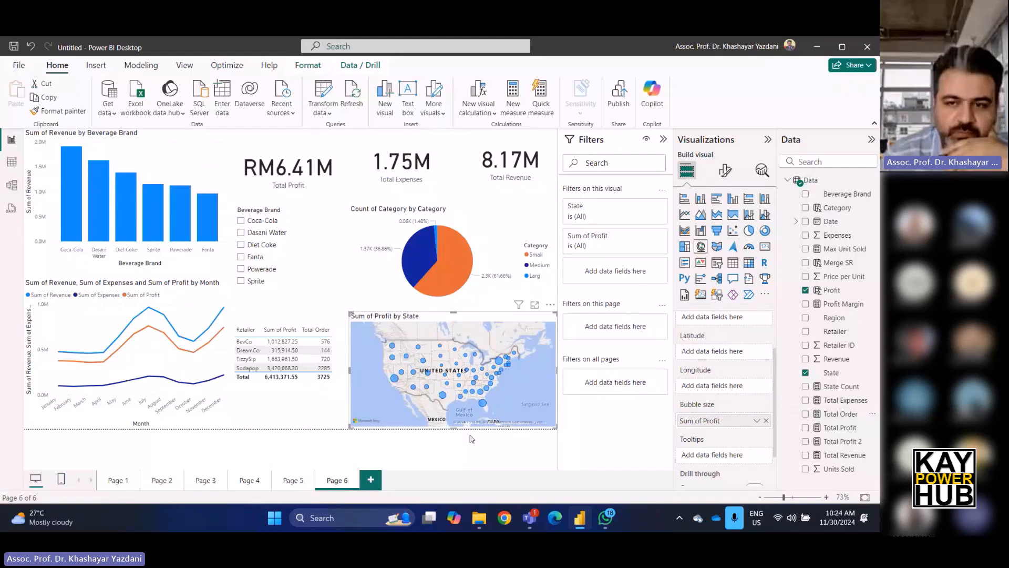
{"action": "scroll", "coordinate": [740, 405], "scroll_direction": "up", "scroll_amount": 2}
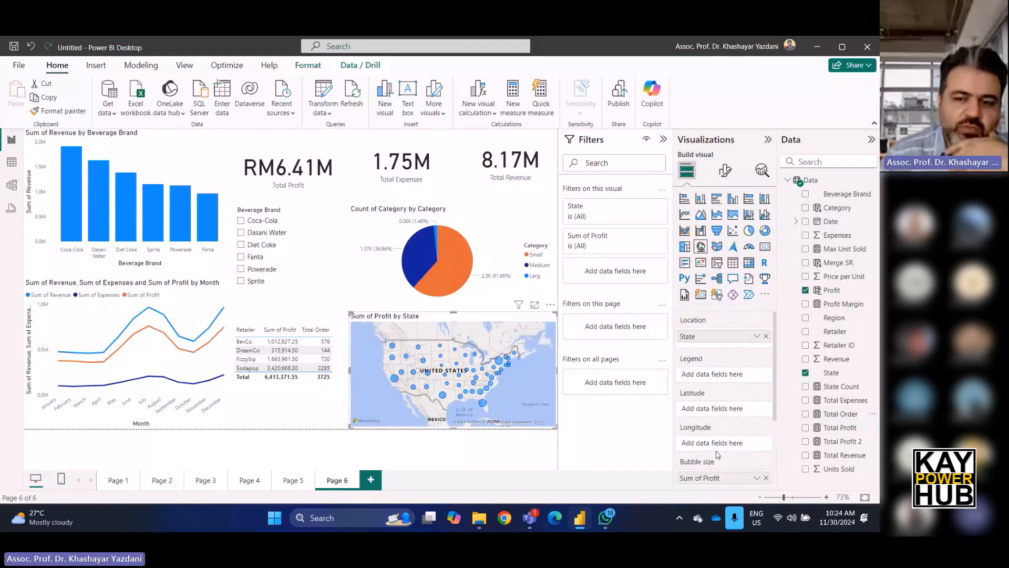
{"action": "scroll", "coordinate": [718, 452], "scroll_direction": "down", "scroll_amount": 2}
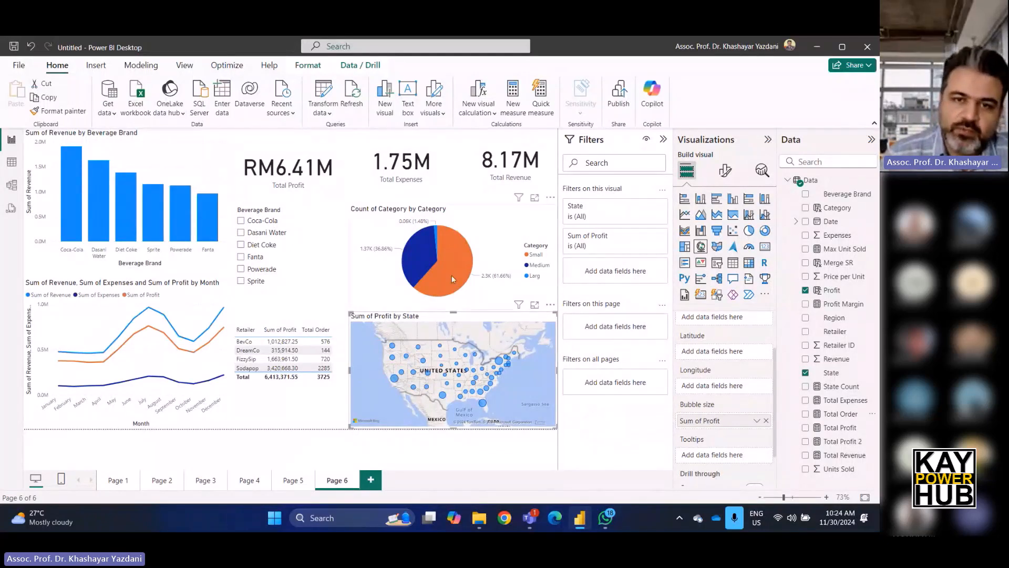
{"action": "mouse_move", "coordinate": [452, 275]}
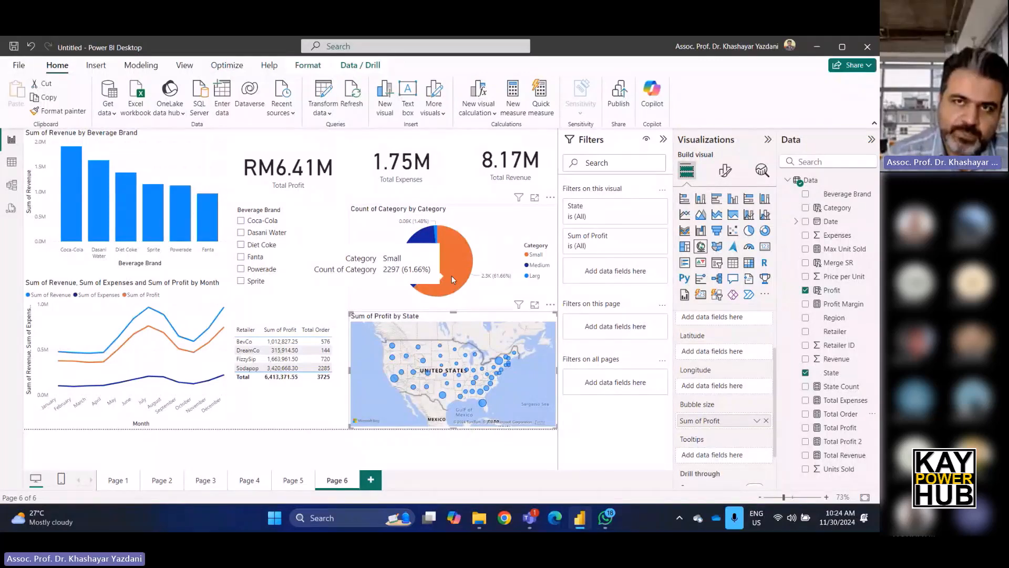
Add a new report page and set its canvas type to Tooltip.
{"action": "left_click", "coordinate": [370, 481]}
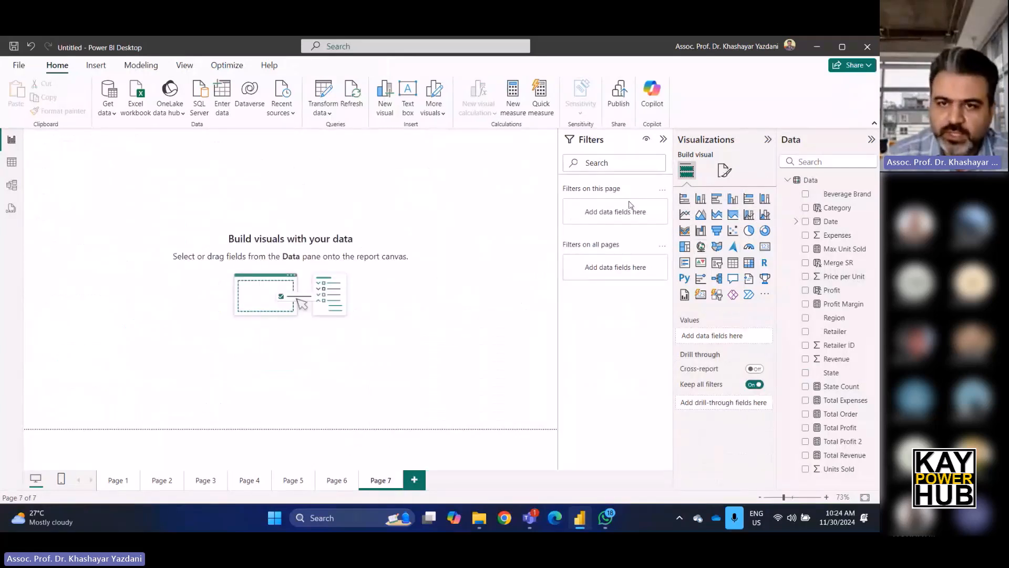
{"action": "left_click", "coordinate": [724, 170]}
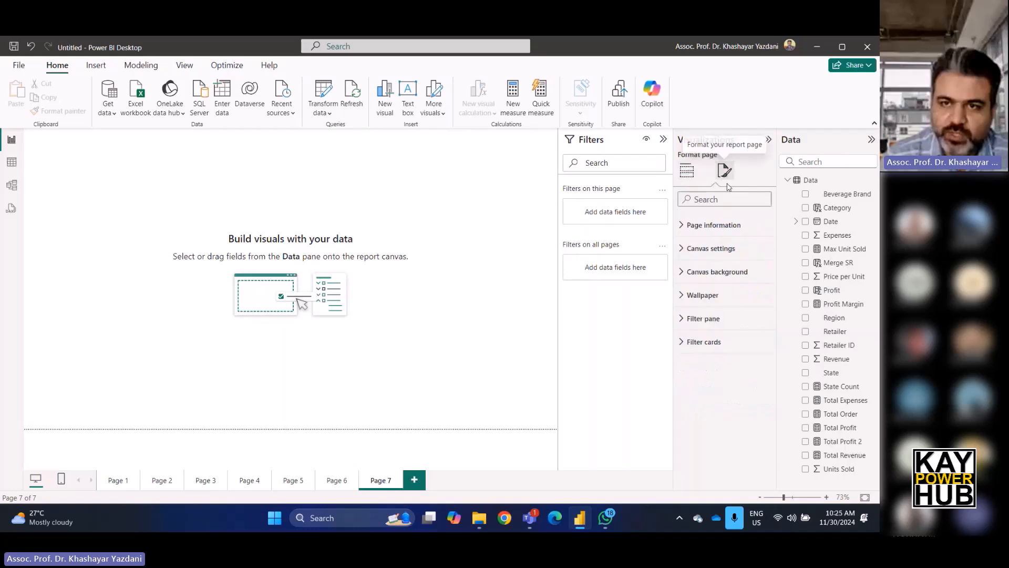
{"action": "left_click", "coordinate": [715, 250]}
{"action": "left_click", "coordinate": [723, 287]}
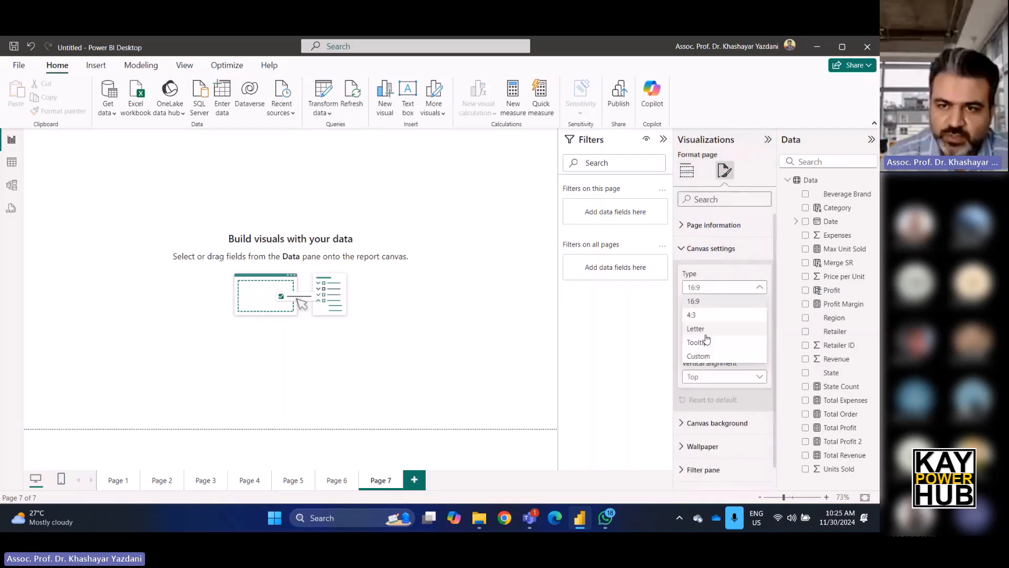
{"action": "left_click", "coordinate": [706, 343]}
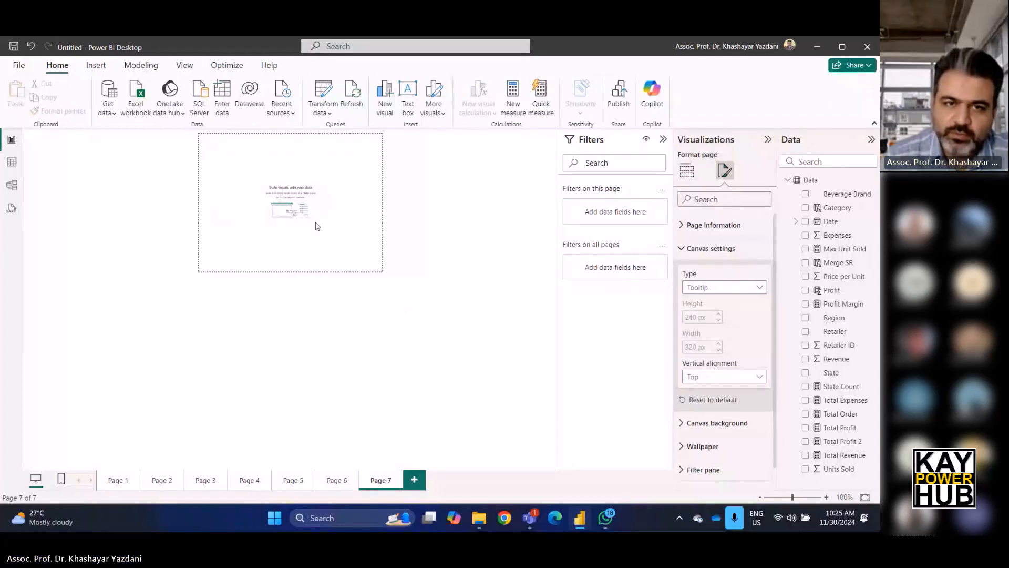
Add a clustered column chart of Total Profit by Beverage Brand filling the tooltip canvas.
{"action": "left_click", "coordinate": [686, 169]}
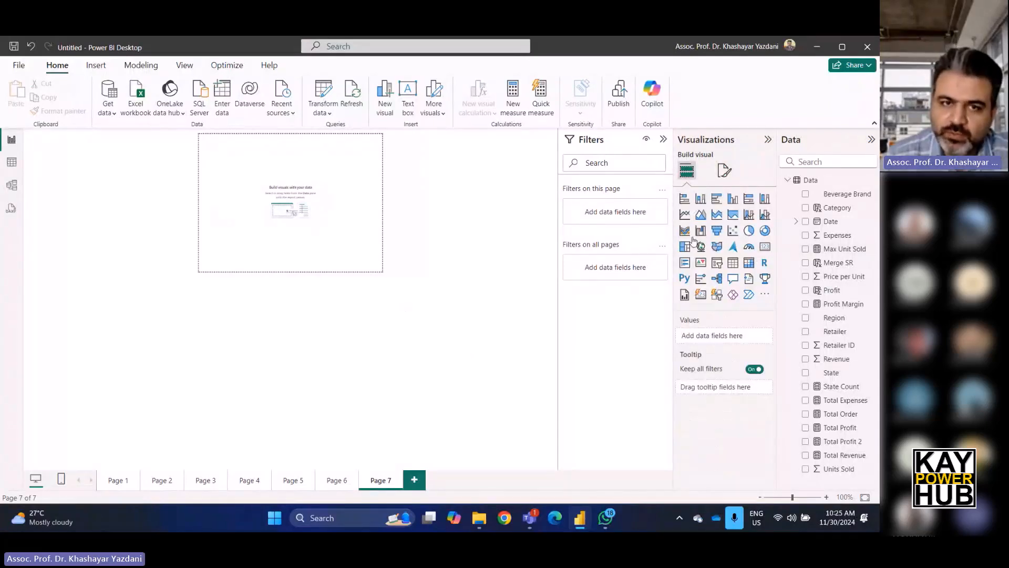
{"action": "left_click", "coordinate": [701, 198]}
{"action": "left_click_drag", "start_coordinate": [364, 258], "coordinate": [376, 270]}
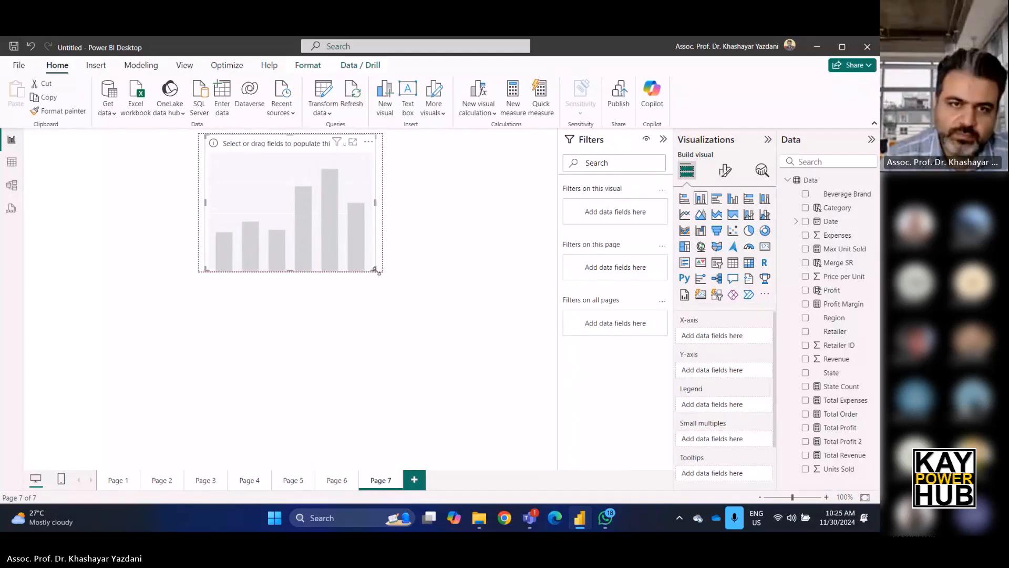
{"action": "left_click_drag", "start_coordinate": [856, 198], "coordinate": [755, 336]}
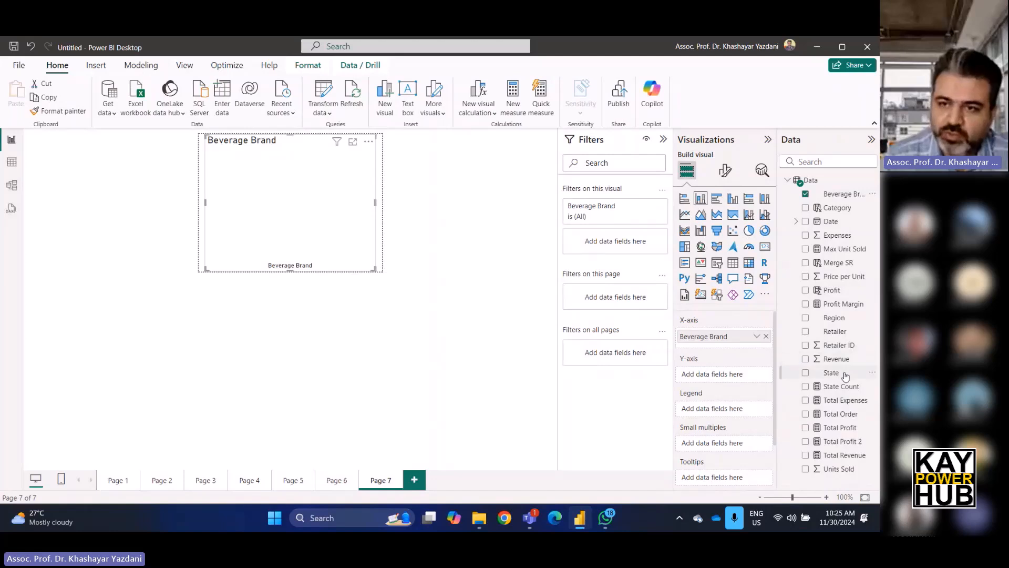
{"action": "left_click_drag", "start_coordinate": [844, 427], "coordinate": [736, 374]}
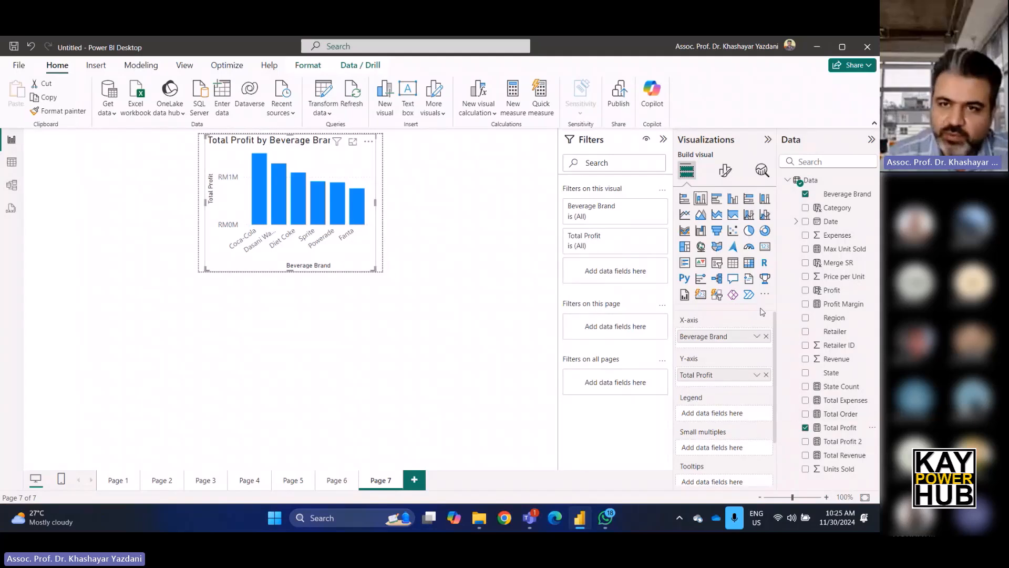
Turn off the chart's X-axis values and X-axis title.
{"action": "left_click", "coordinate": [724, 172]}
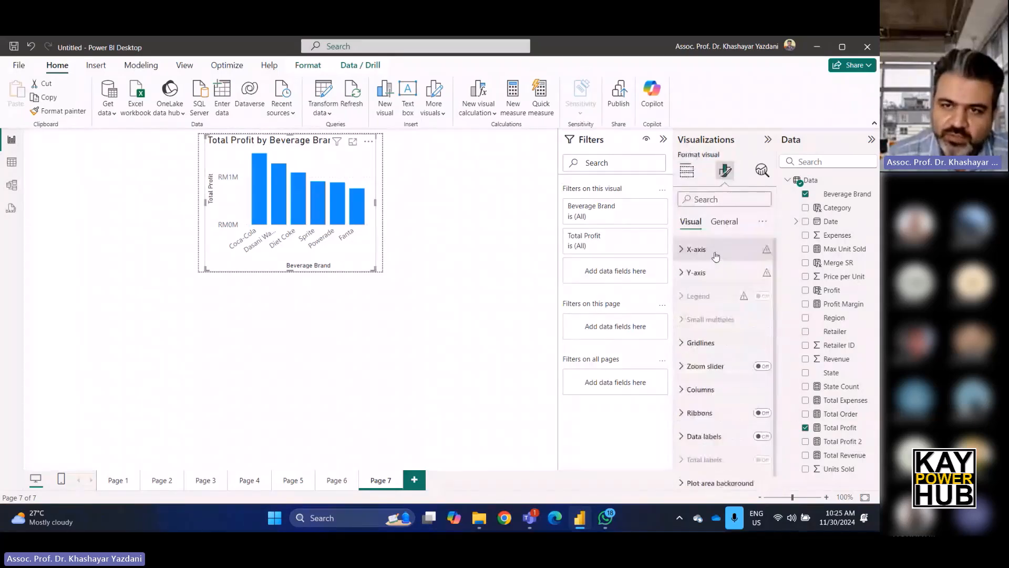
{"action": "left_click", "coordinate": [696, 249]}
{"action": "left_click", "coordinate": [758, 276]}
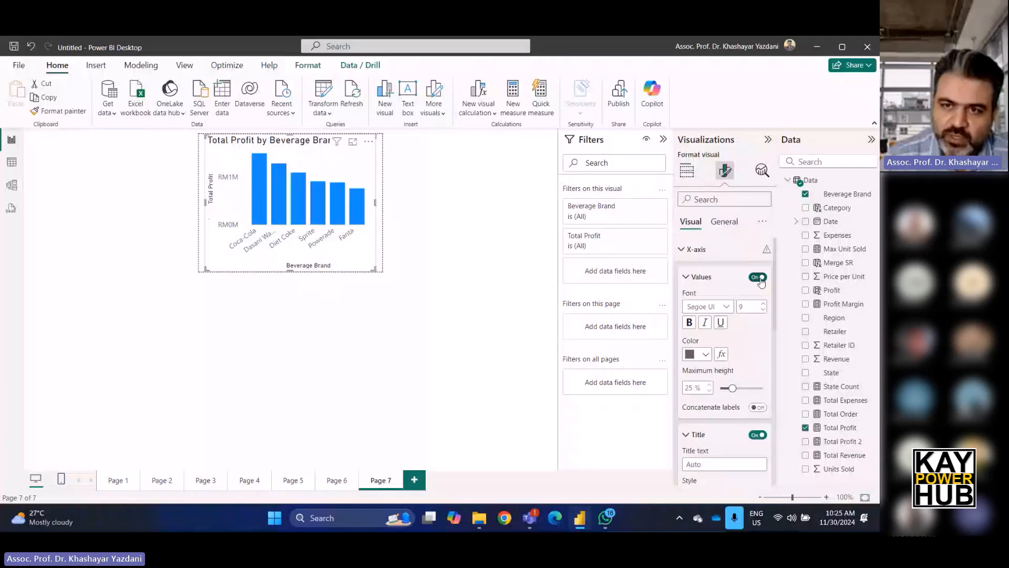
{"action": "left_click", "coordinate": [757, 434]}
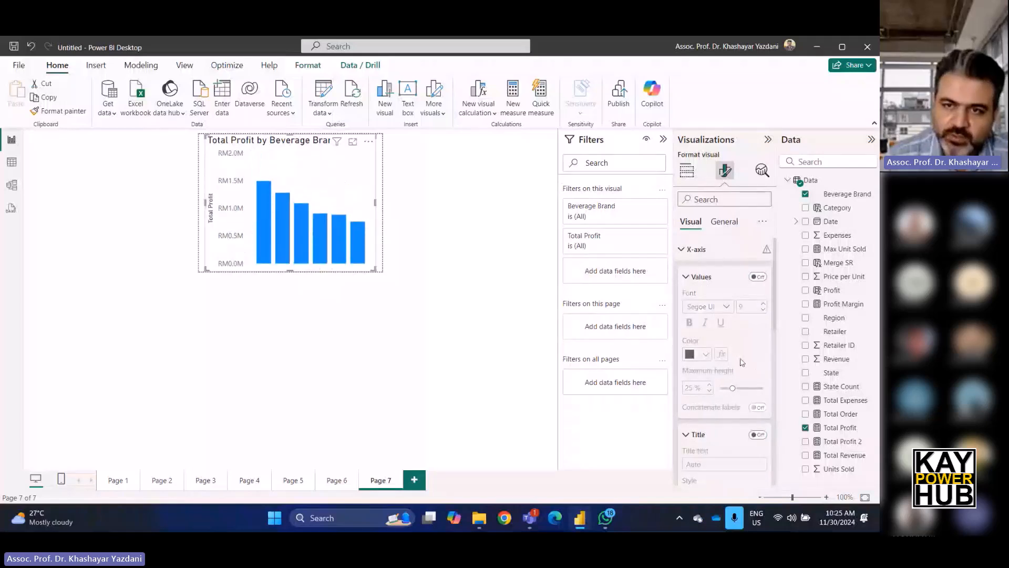
Turn off the chart's Y-axis values and Y-axis title.
{"action": "left_click", "coordinate": [697, 249]}
{"action": "left_click", "coordinate": [699, 272]}
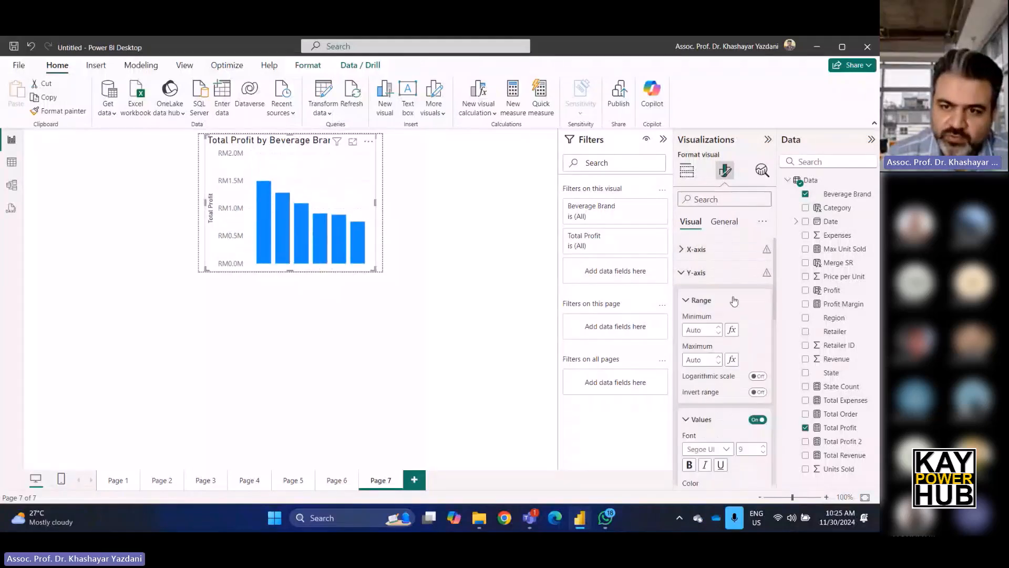
{"action": "left_click", "coordinate": [758, 419]}
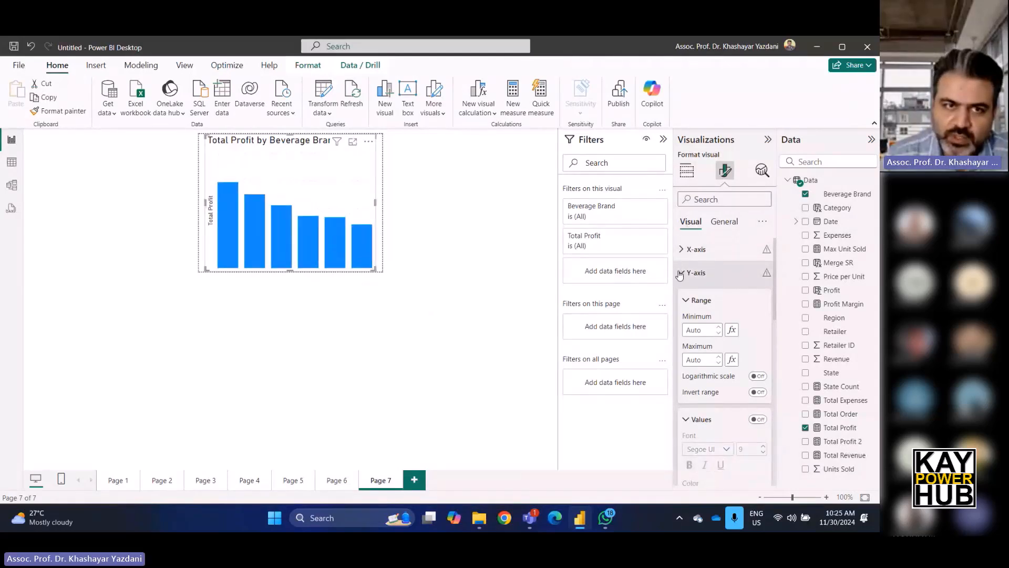
{"action": "scroll", "coordinate": [716, 380], "scroll_direction": "down", "scroll_amount": 5}
{"action": "left_click", "coordinate": [756, 258]}
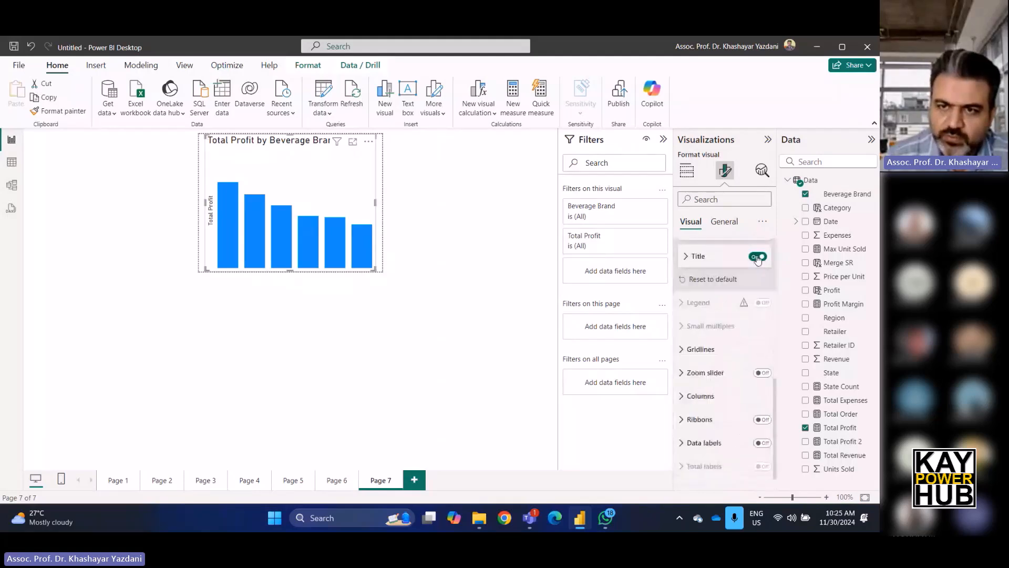
Turn off the tooltip chart's title in both visual and general formatting.
{"action": "left_click", "coordinate": [757, 257]}
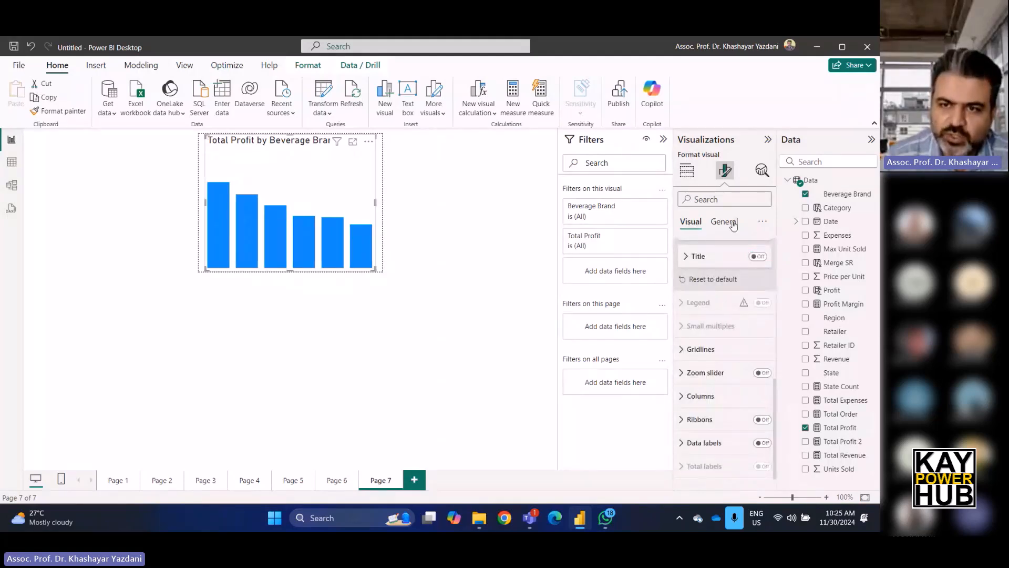
{"action": "left_click", "coordinate": [724, 221]}
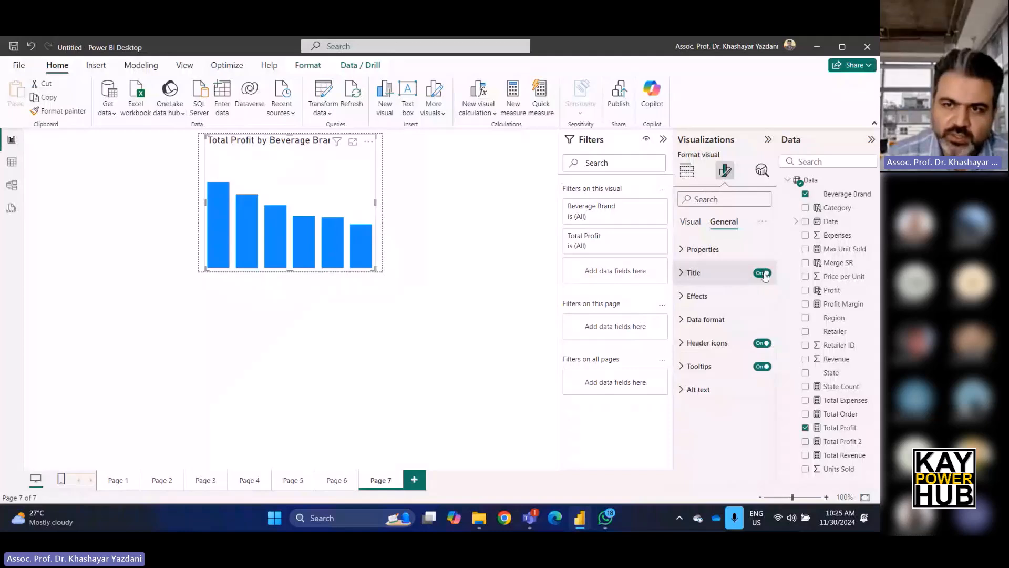
{"action": "left_click", "coordinate": [763, 273]}
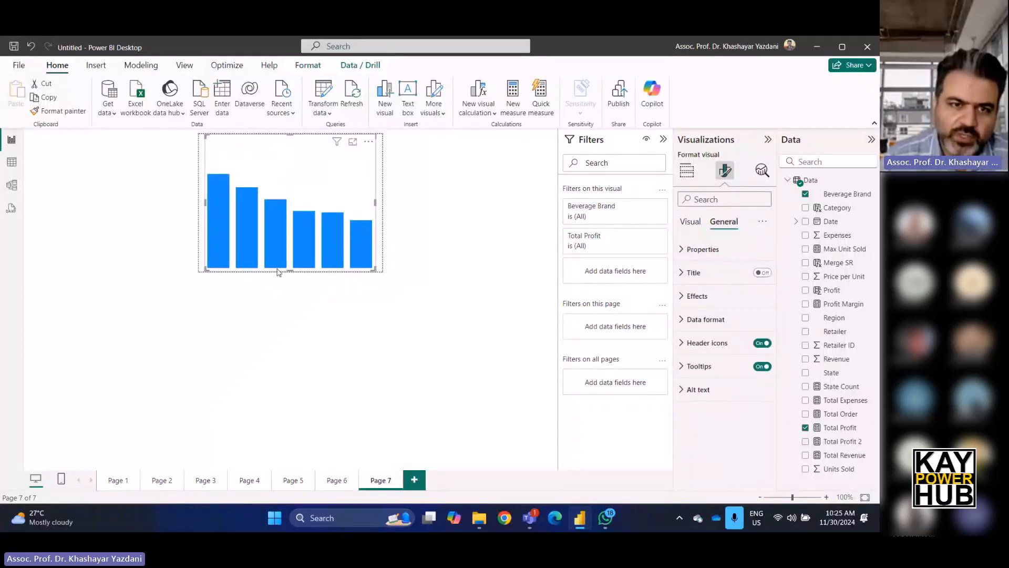
Resize the chart so it sits within the tooltip canvas.
{"action": "left_click_drag", "start_coordinate": [291, 271], "coordinate": [298, 243]}
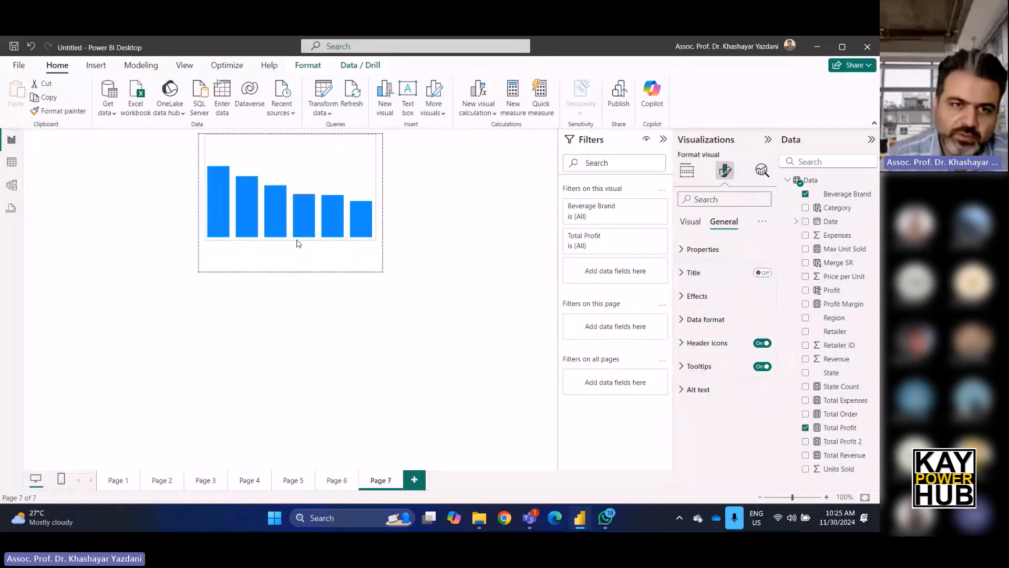
{"action": "left_click_drag", "start_coordinate": [303, 179], "coordinate": [303, 194]}
{"action": "left_click", "coordinate": [444, 350]}
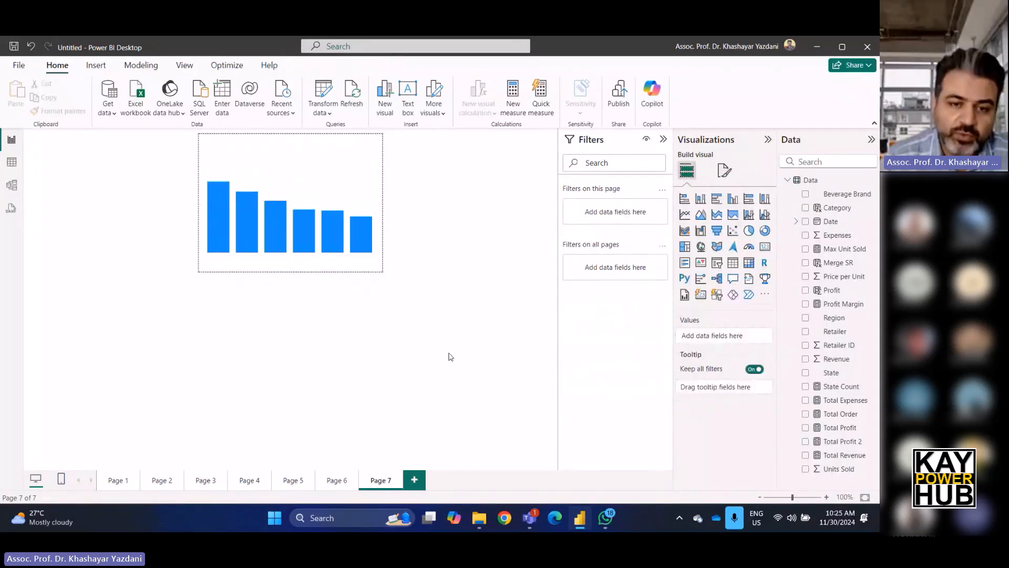
Rename the tooltip page as TT-BC.
{"action": "double_click", "coordinate": [379, 480]}
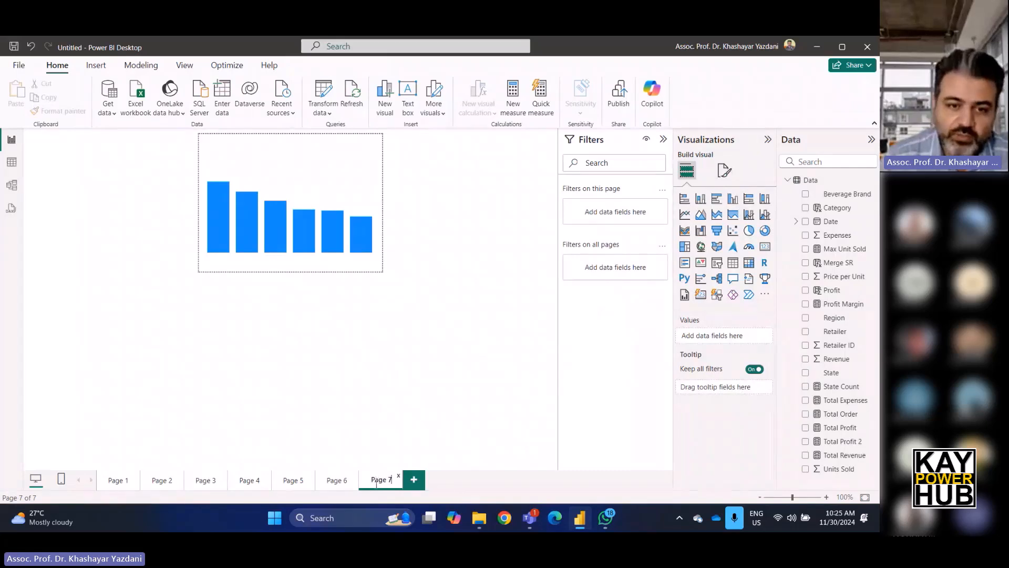
{"action": "key", "text": "ctrl+a"}
{"action": "type", "text": "TT"}
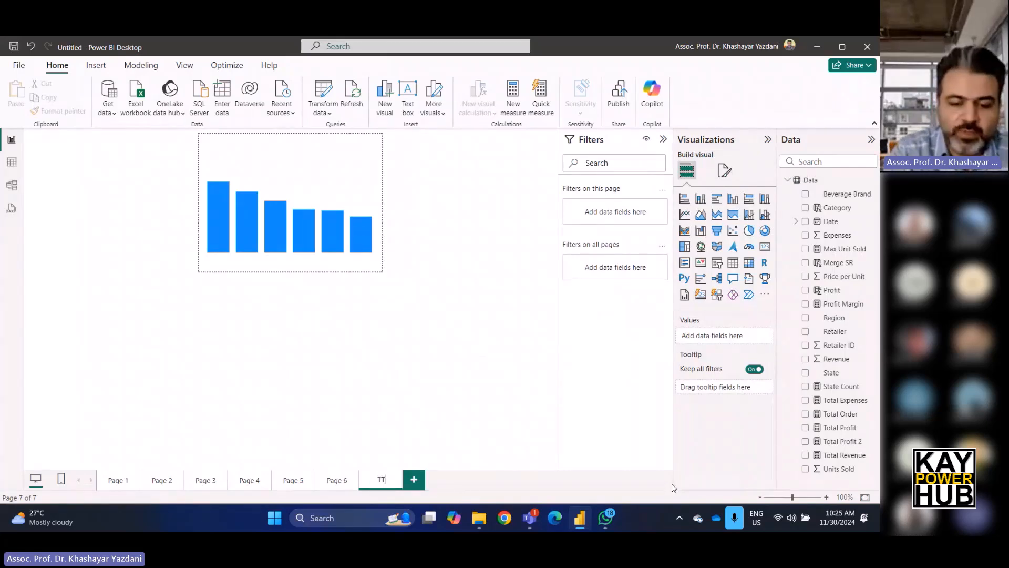
{"action": "type", "text": "-"}
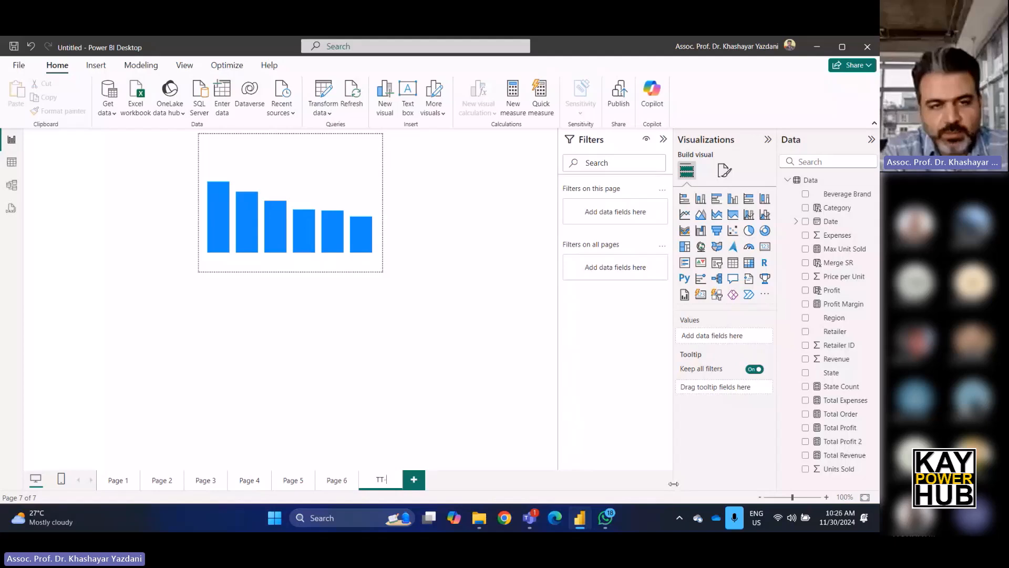
{"action": "type", "text": "BC"}
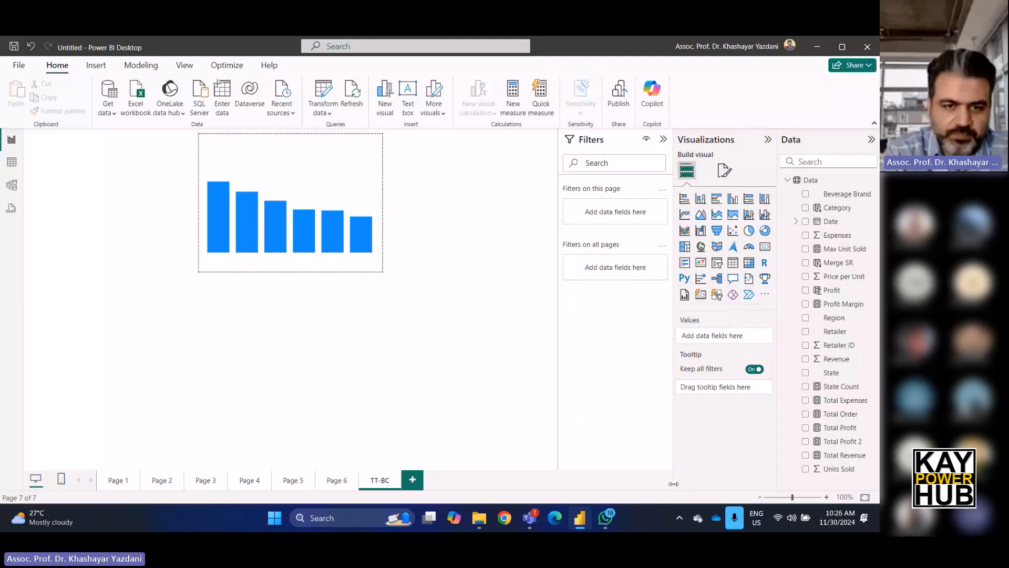
On Page 6, set the category pie chart's tooltip to the TT-BC report page and check it on hover.
{"action": "left_click", "coordinate": [341, 487]}
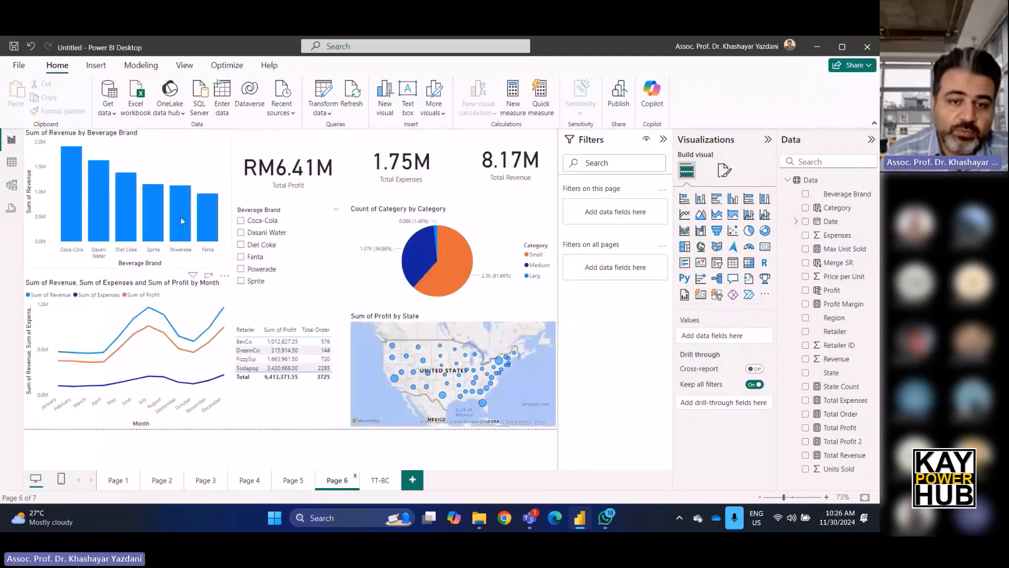
{"action": "left_click", "coordinate": [504, 226]}
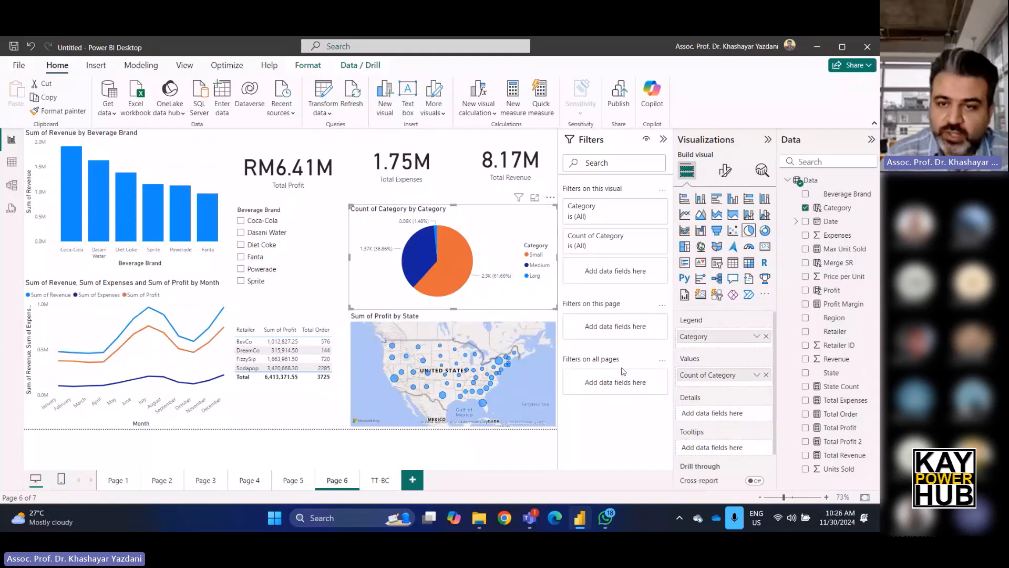
{"action": "scroll", "coordinate": [734, 405], "scroll_direction": "down", "scroll_amount": 1}
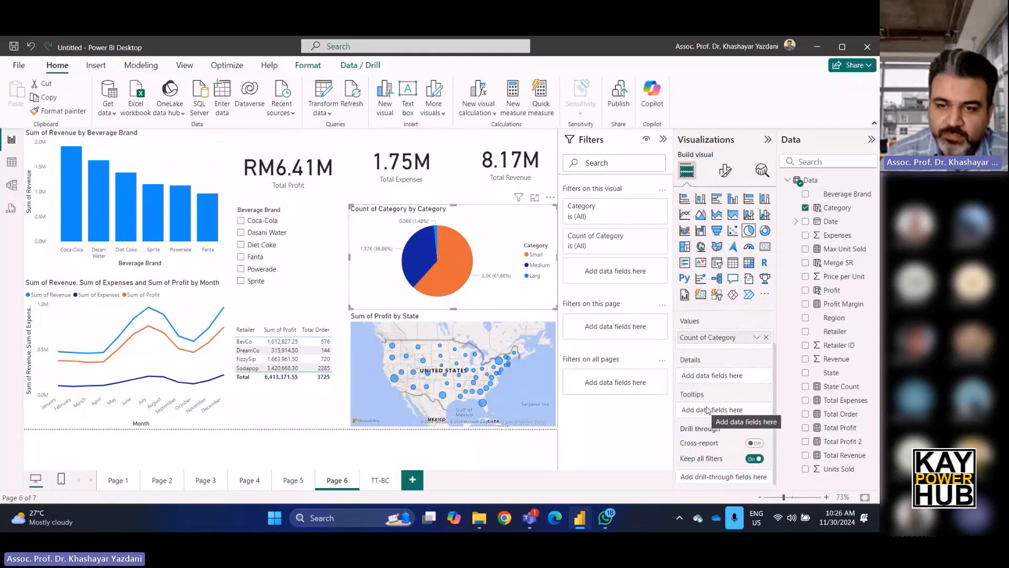
{"action": "left_click", "coordinate": [726, 169]}
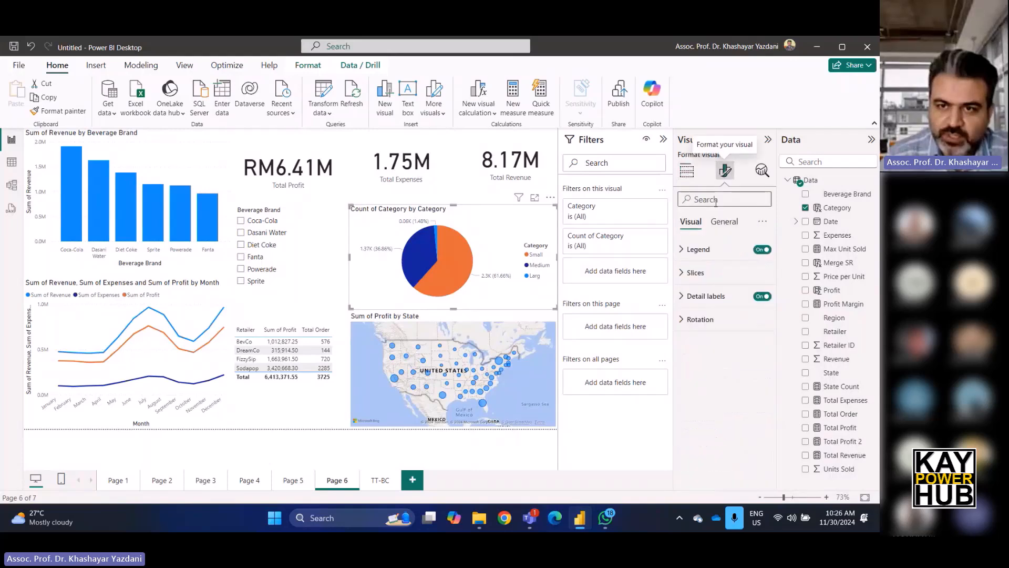
{"action": "left_click", "coordinate": [724, 221]}
{"action": "left_click", "coordinate": [695, 374]}
{"action": "scroll", "coordinate": [695, 376], "scroll_direction": "down", "scroll_amount": 2}
{"action": "left_click", "coordinate": [694, 341]}
{"action": "left_click", "coordinate": [696, 369]}
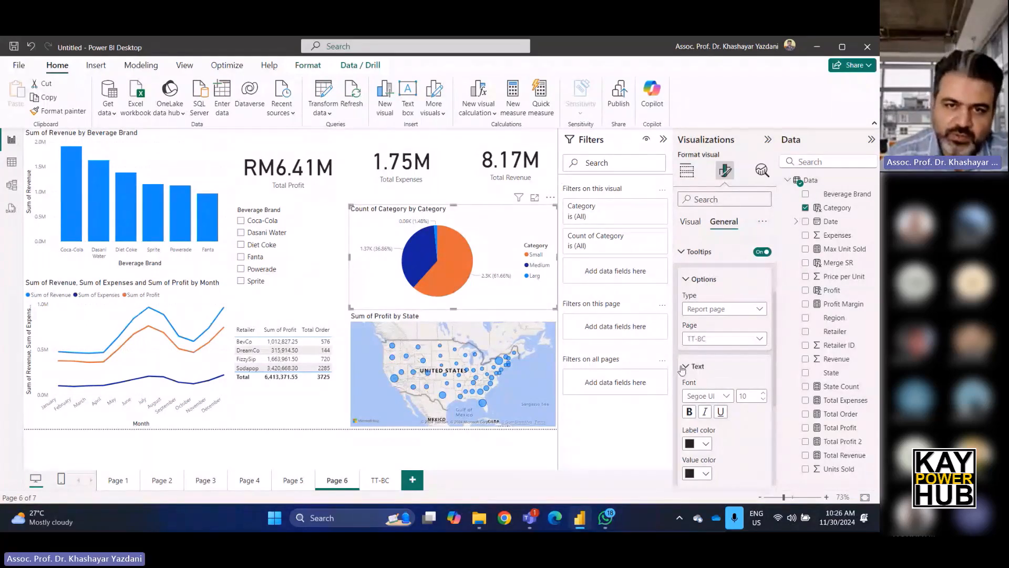
{"action": "mouse_move", "coordinate": [468, 261]}
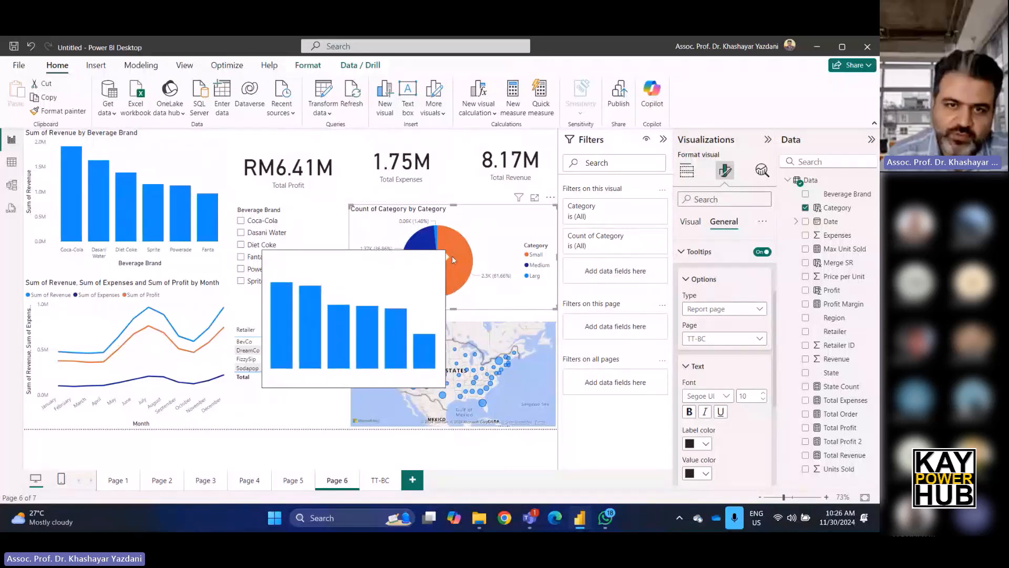
{"action": "mouse_move", "coordinate": [425, 251]}
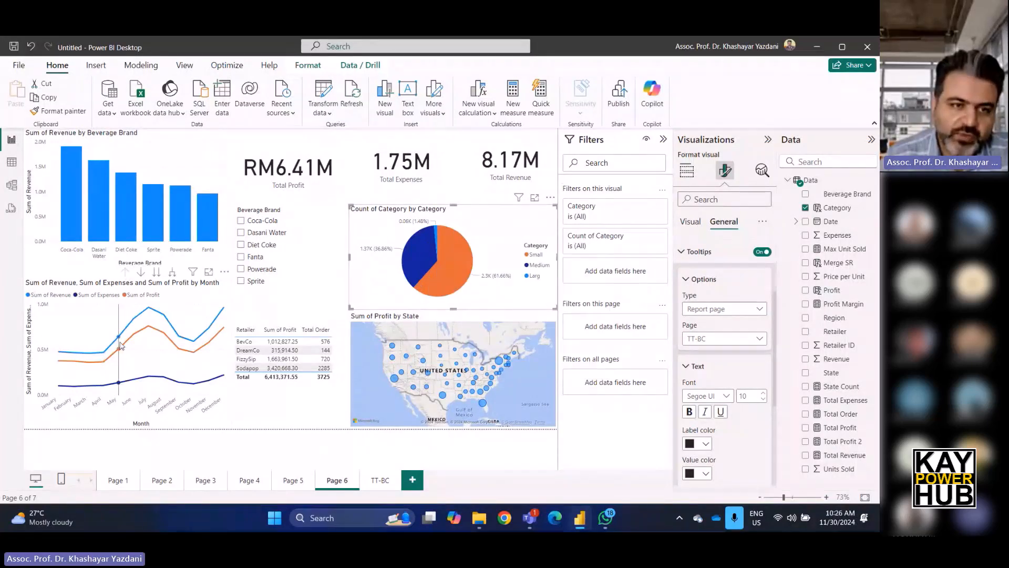
Set the revenue, expenses and profit line chart's tooltip page to TT-BC.
{"action": "mouse_move", "coordinate": [120, 349]}
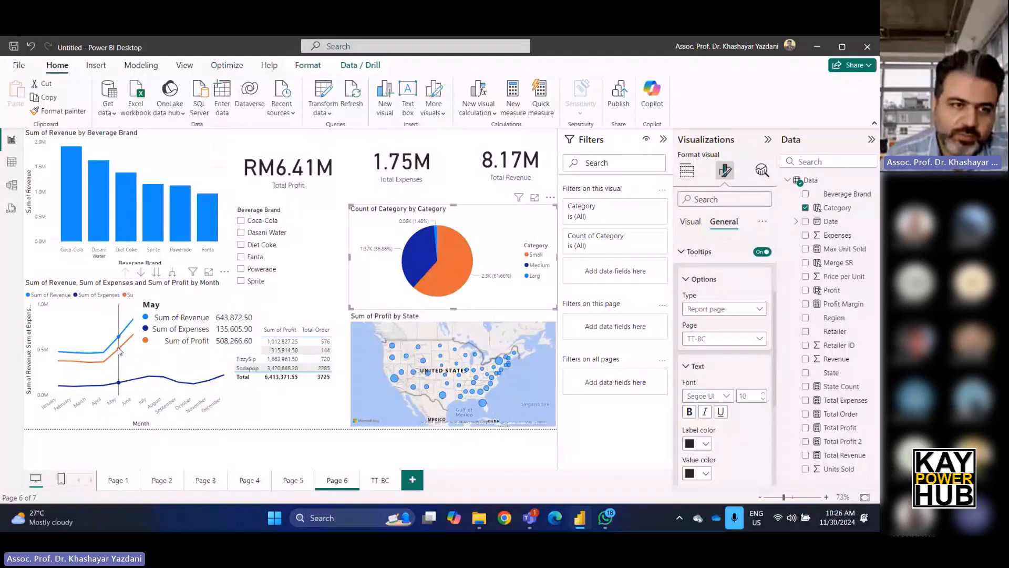
{"action": "left_click", "coordinate": [119, 351]}
{"action": "left_click", "coordinate": [722, 338]}
{"action": "left_click", "coordinate": [709, 369]}
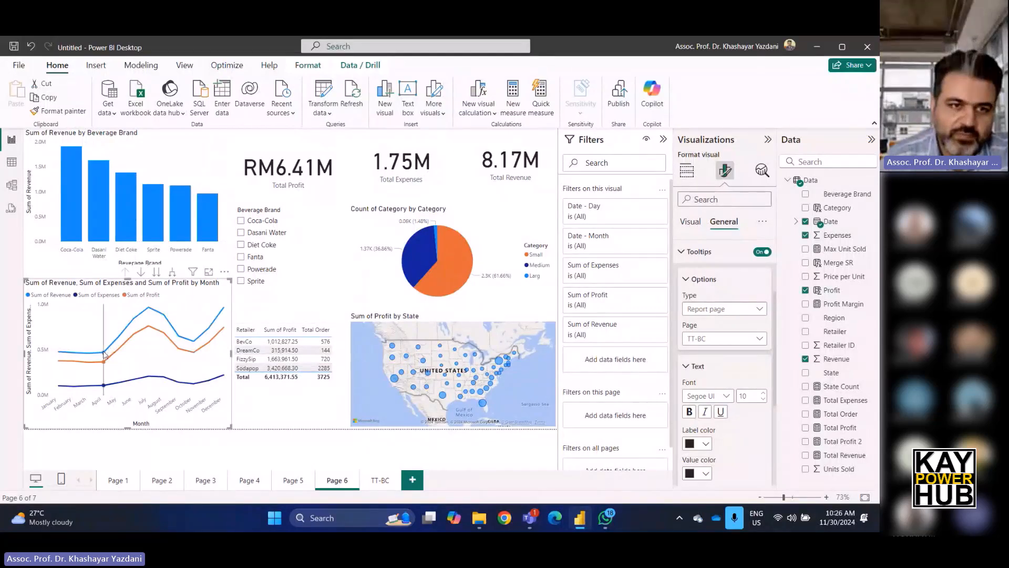
{"action": "mouse_move", "coordinate": [115, 389]}
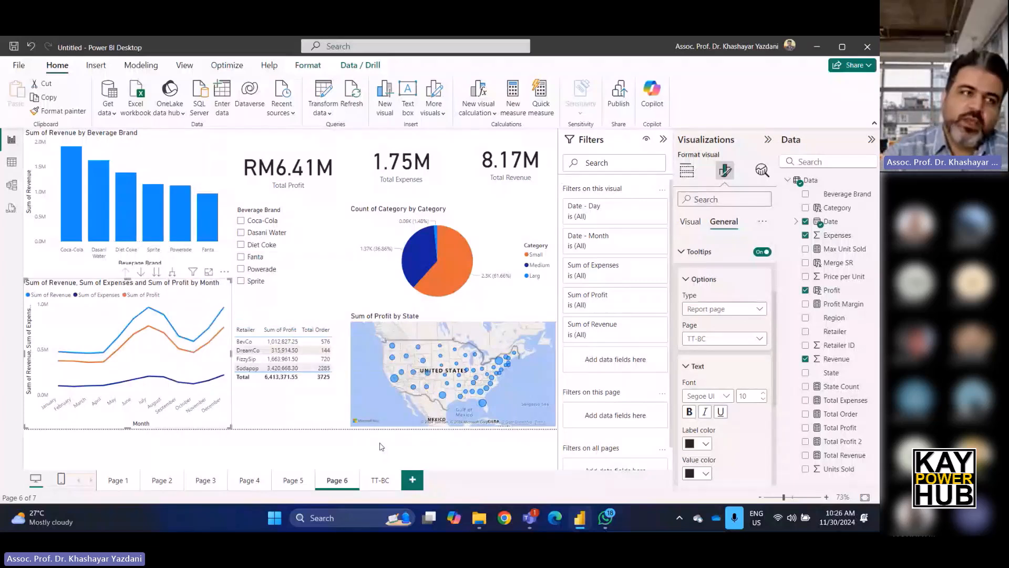
{"action": "left_click", "coordinate": [382, 446]}
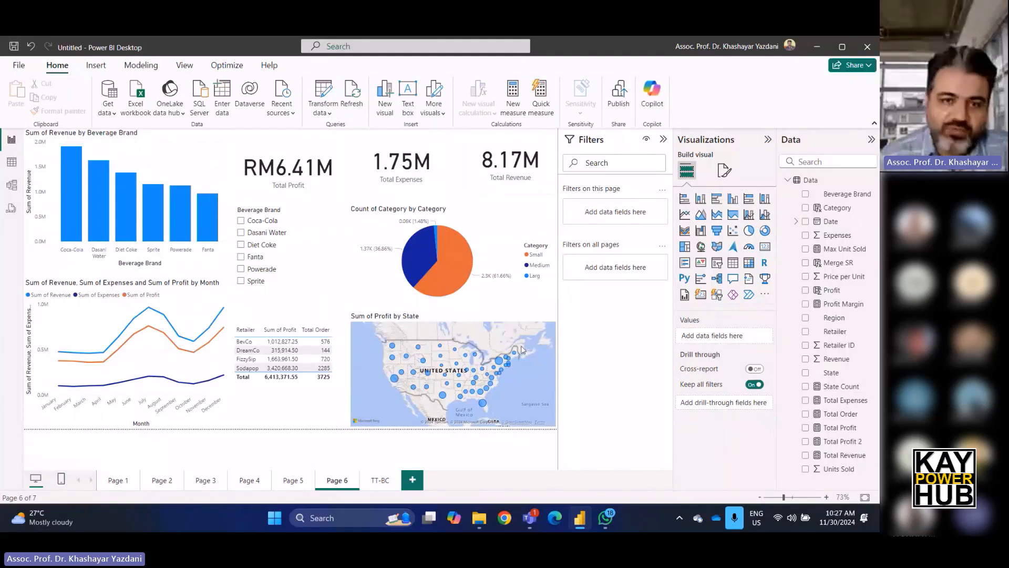
Switch to mobile layout and place the Total Profit and Total Expenses cards side by side at the top.
{"action": "left_click", "coordinate": [61, 481]}
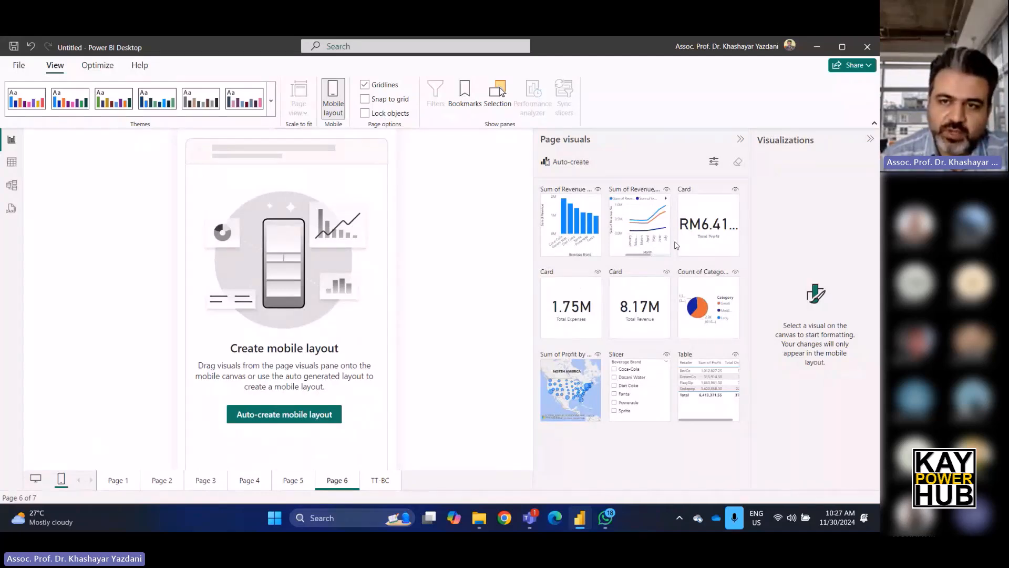
{"action": "left_click_drag", "start_coordinate": [712, 245], "coordinate": [219, 216]}
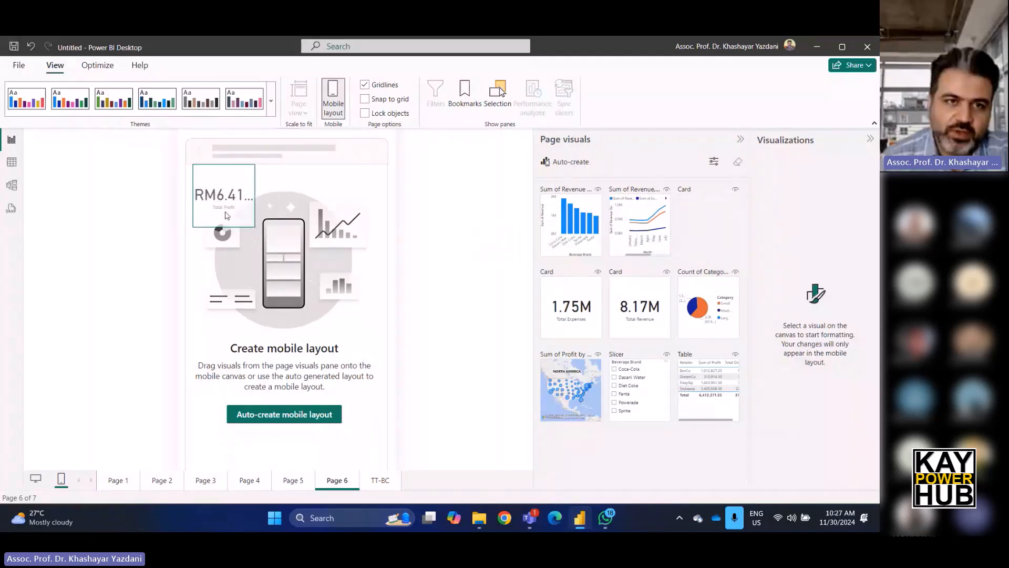
{"action": "left_click_drag", "start_coordinate": [707, 226], "coordinate": [281, 215]}
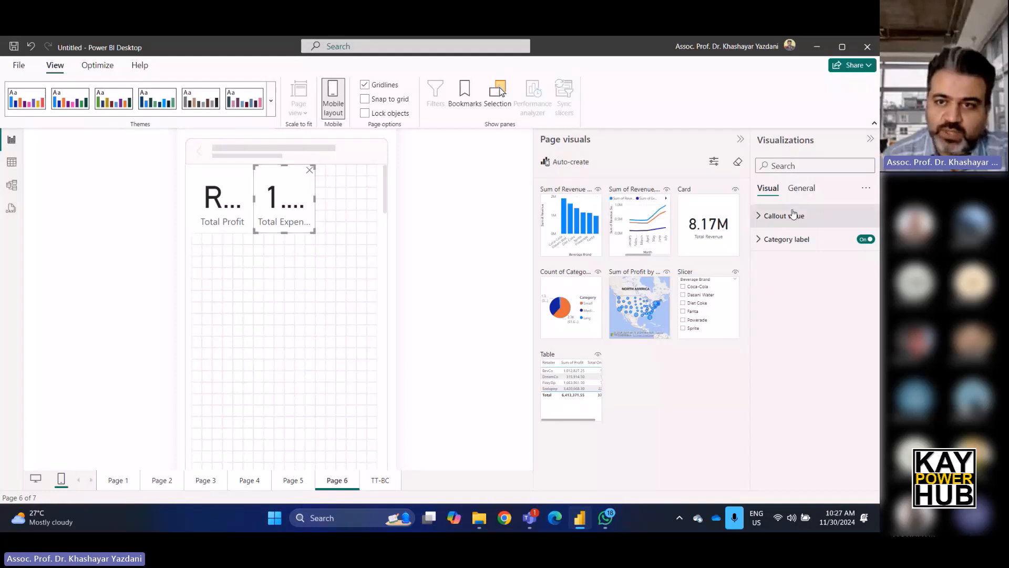
Reduce the Total Expenses card's callout value font size to 25.
{"action": "left_click", "coordinate": [800, 189]}
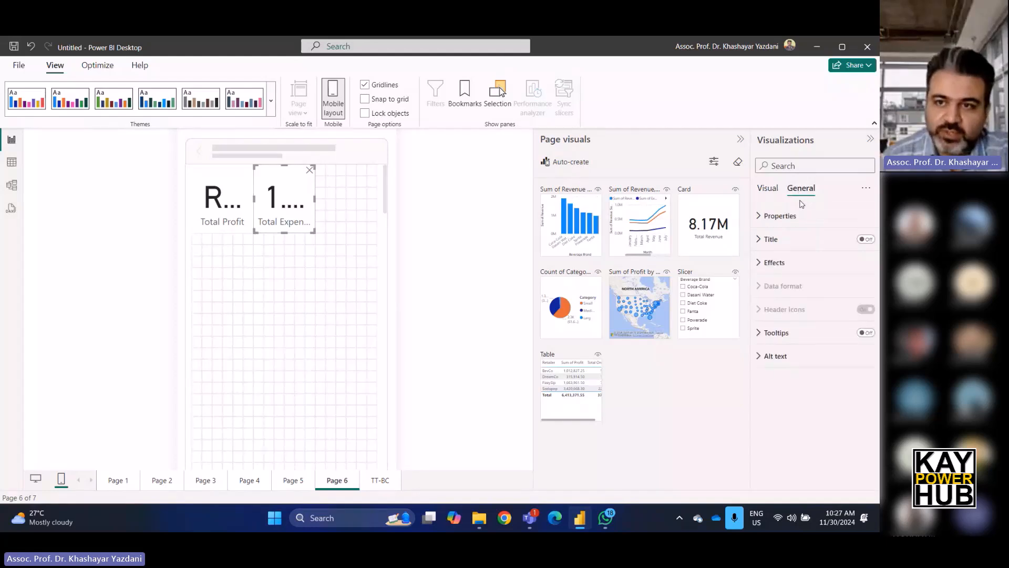
{"action": "left_click", "coordinate": [770, 189]}
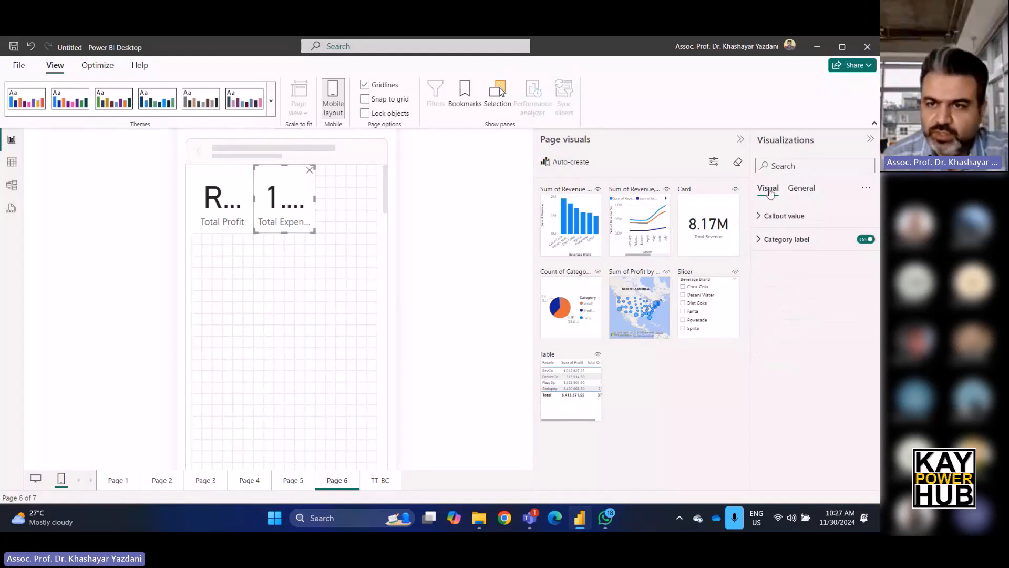
{"action": "left_click", "coordinate": [760, 220]}
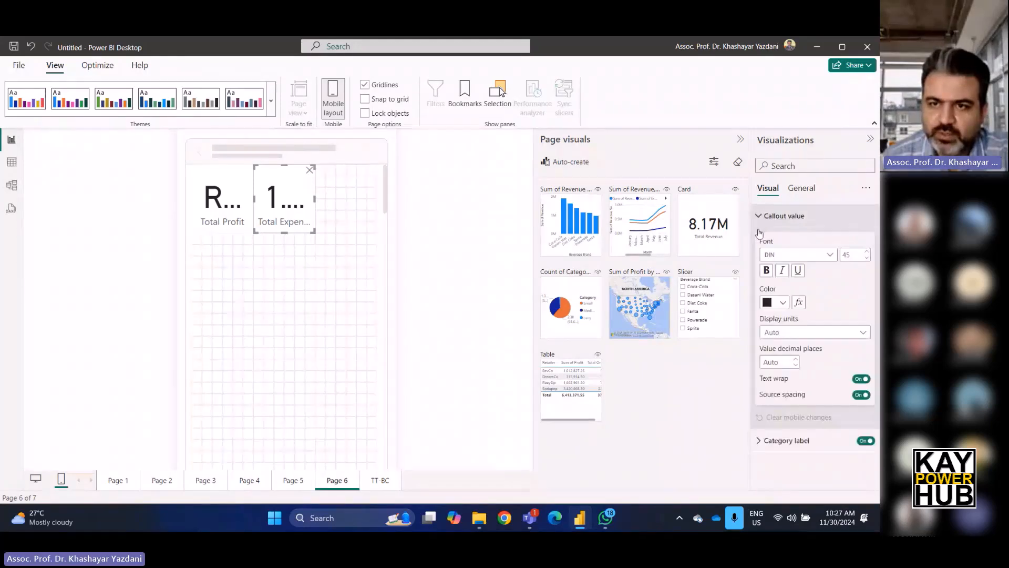
{"action": "left_click", "coordinate": [867, 258]}
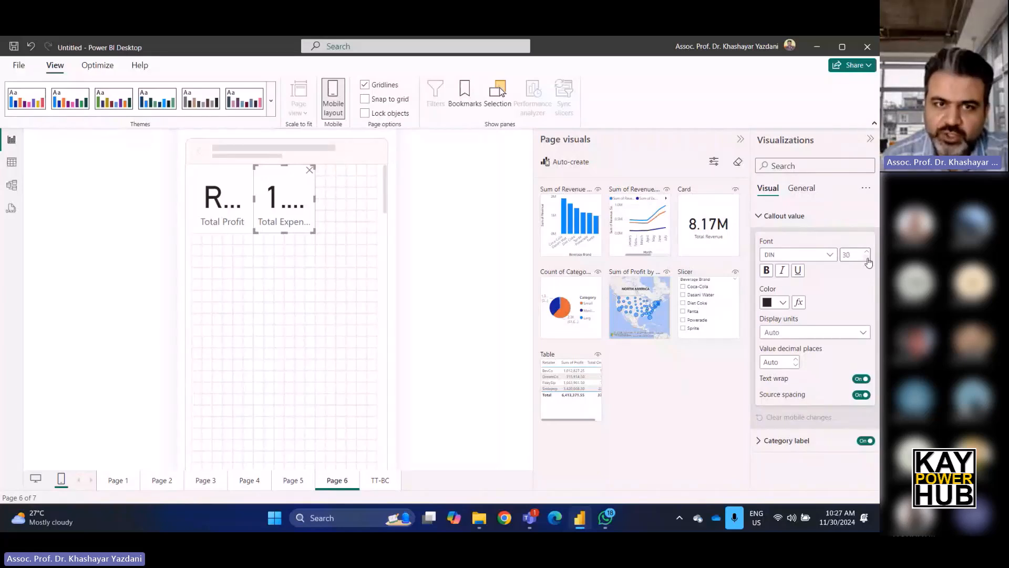
{"action": "left_click", "coordinate": [867, 258]}
{"action": "left_click", "coordinate": [867, 258]}
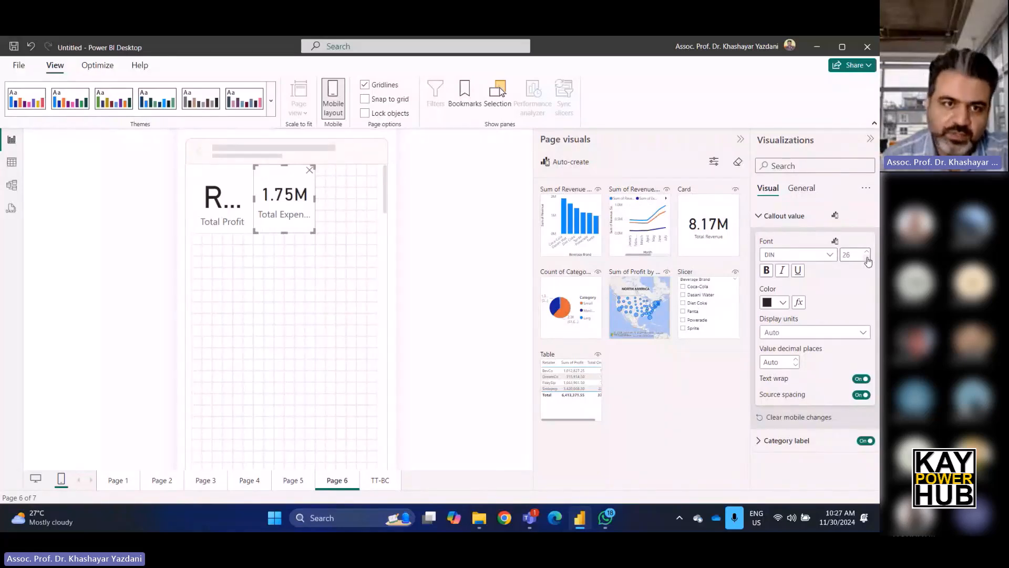
{"action": "left_click", "coordinate": [868, 258]}
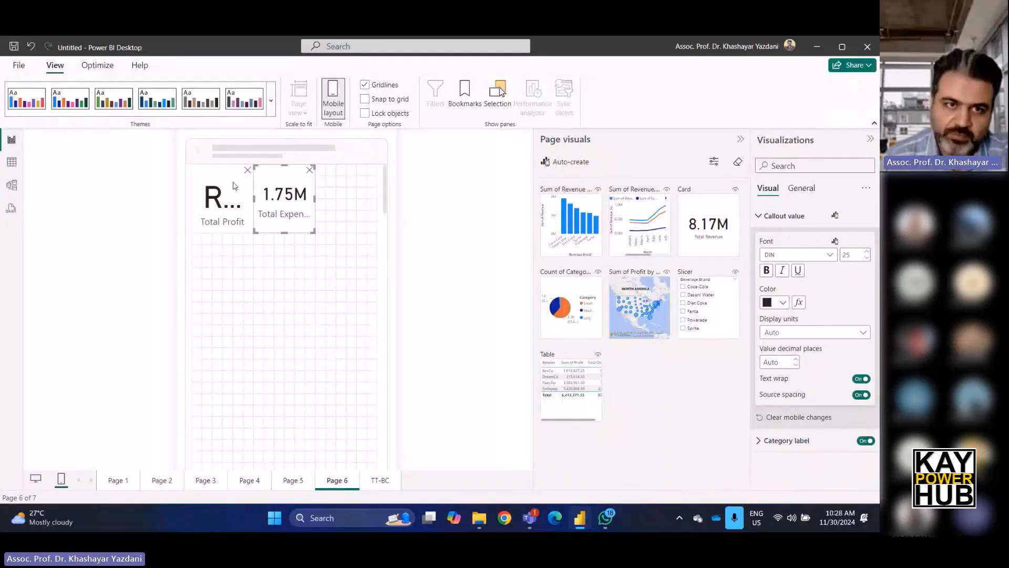
Set the Total Profit card's callout value to font size 20, orange colour and bold.
{"action": "left_click", "coordinate": [234, 186]}
{"action": "left_click", "coordinate": [847, 255]}
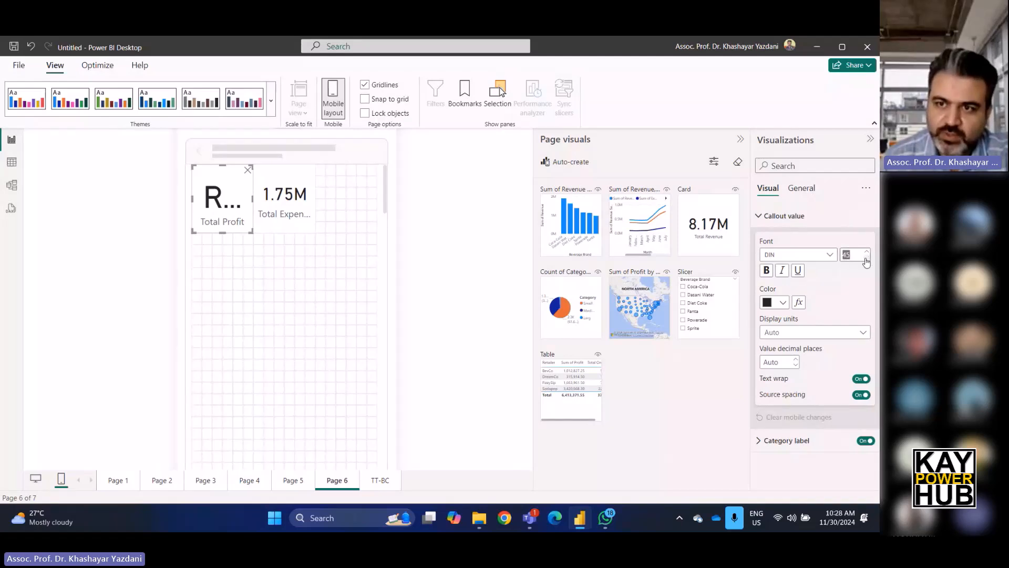
{"action": "type", "text": "20"}
{"action": "key", "text": "Return"}
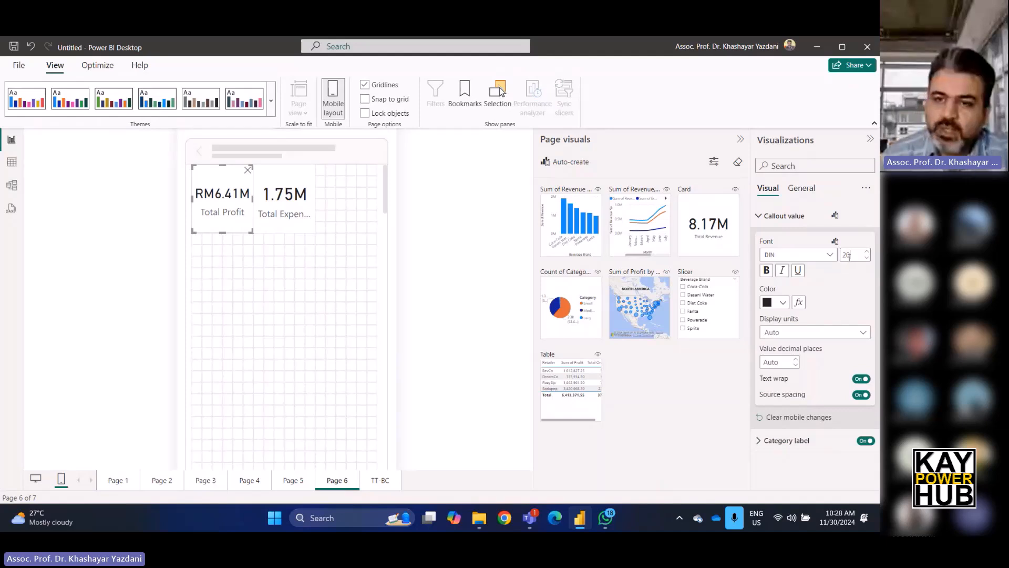
{"action": "left_click", "coordinate": [784, 303]}
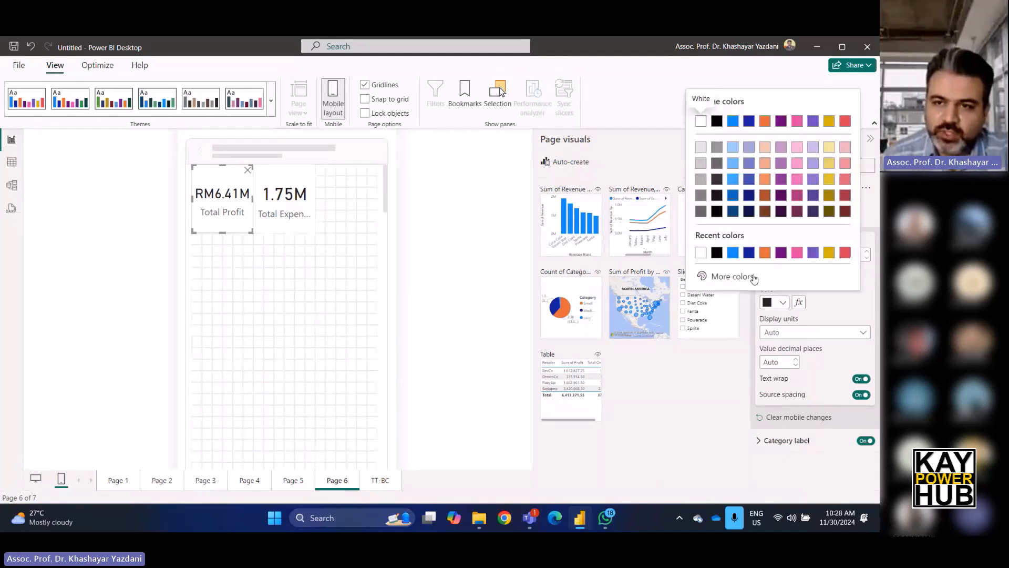
{"action": "left_click", "coordinate": [767, 253]}
{"action": "left_click", "coordinate": [767, 270]}
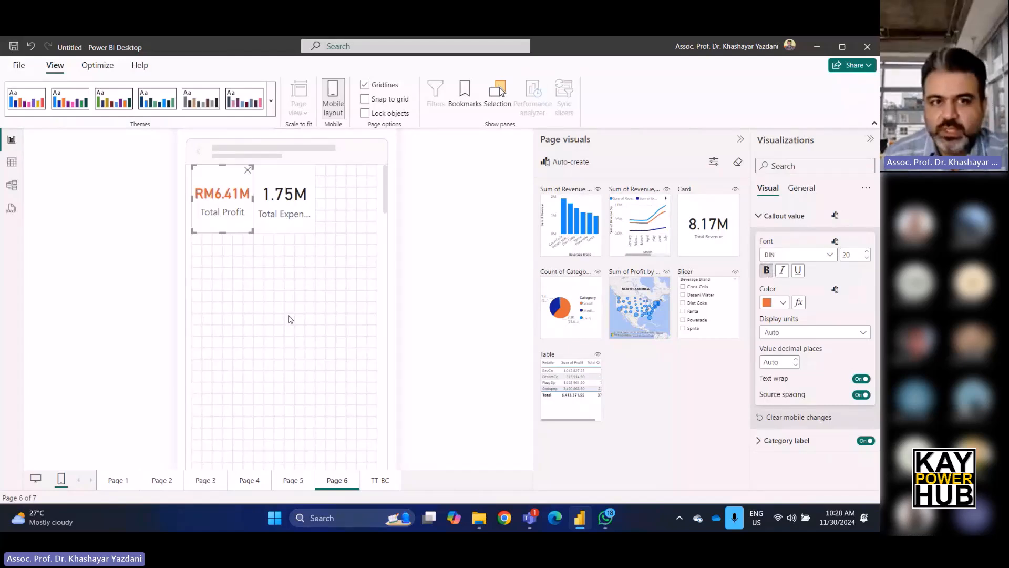
Place the category pie chart and the profit-by-state map below the cards on the mobile canvas.
{"action": "left_click_drag", "start_coordinate": [582, 304], "coordinate": [381, 367]}
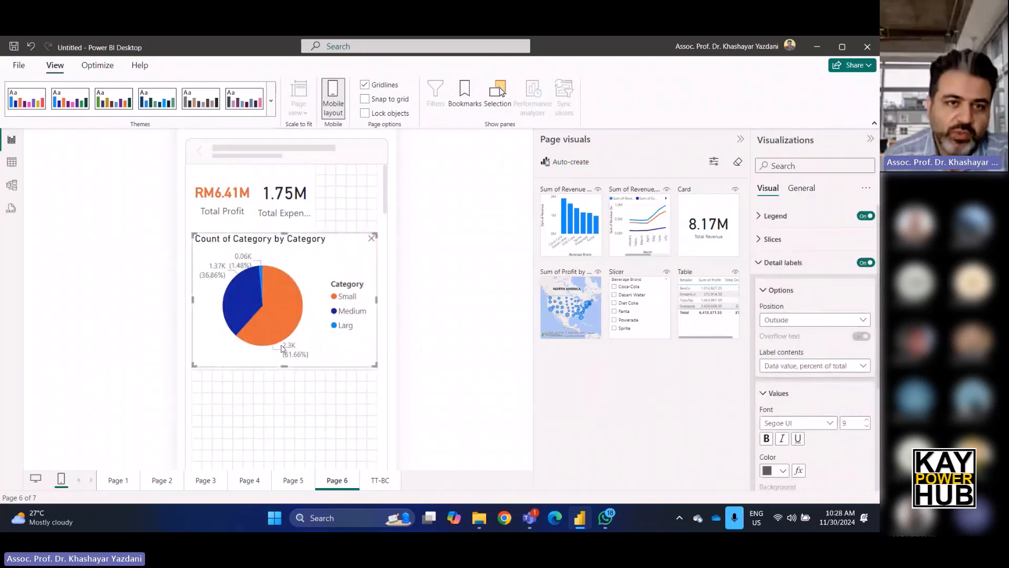
{"action": "left_click_drag", "start_coordinate": [578, 316], "coordinate": [248, 438]}
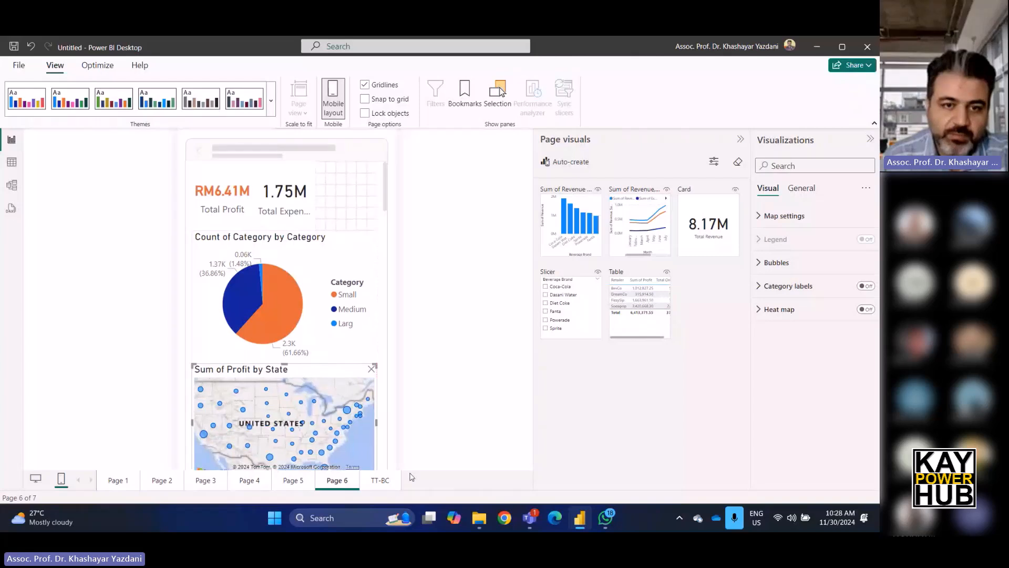
Place the Beverage Brand slicer at the top right of the mobile canvas, beside the cards.
{"action": "scroll", "coordinate": [332, 422], "scroll_direction": "down", "scroll_amount": 2}
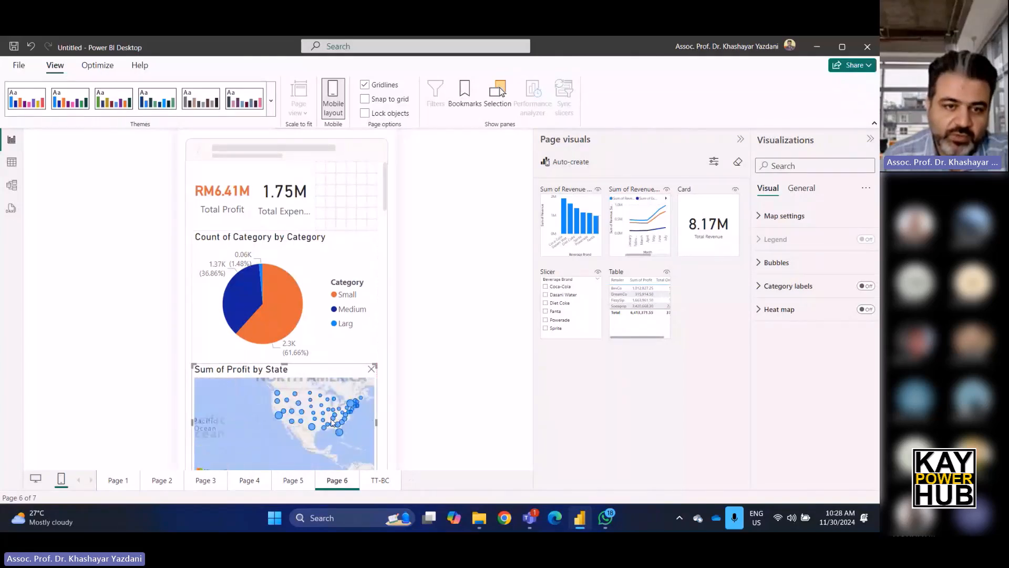
{"action": "scroll", "coordinate": [332, 422], "scroll_direction": "up", "scroll_amount": 1}
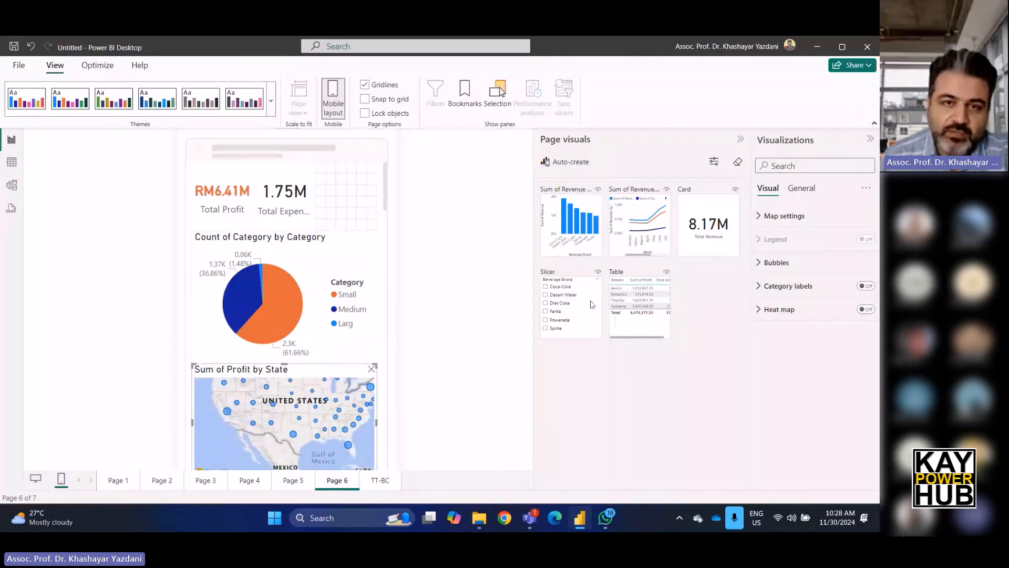
{"action": "left_click_drag", "start_coordinate": [587, 315], "coordinate": [365, 205]}
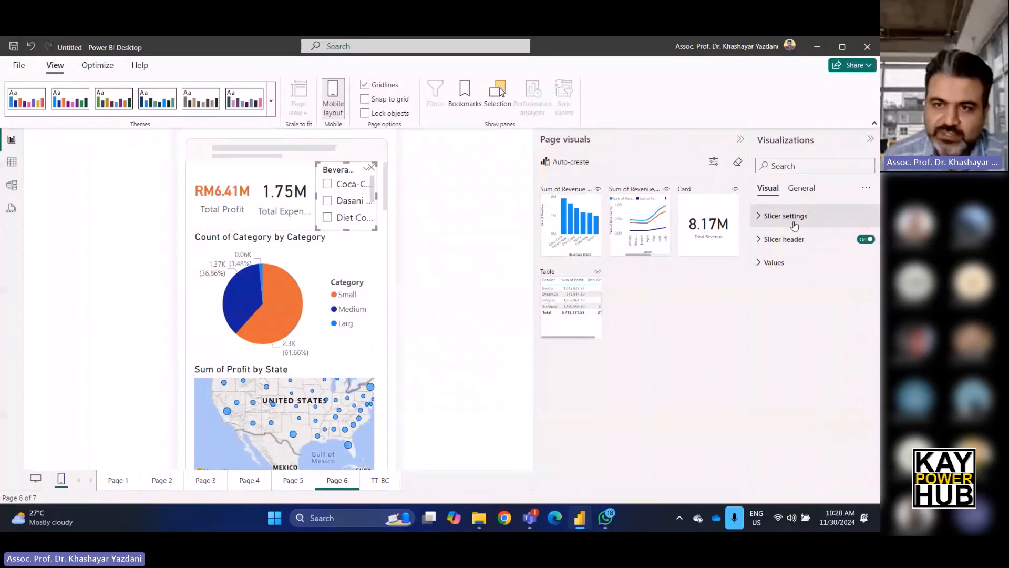
Open the slicer's values formatting and set the values font size to 8.
{"action": "left_click", "coordinate": [784, 263]}
{"action": "left_click", "coordinate": [867, 324]}
{"action": "left_click", "coordinate": [867, 324]}
{"action": "left_click", "coordinate": [867, 324]}
{"action": "left_click", "coordinate": [867, 324]}
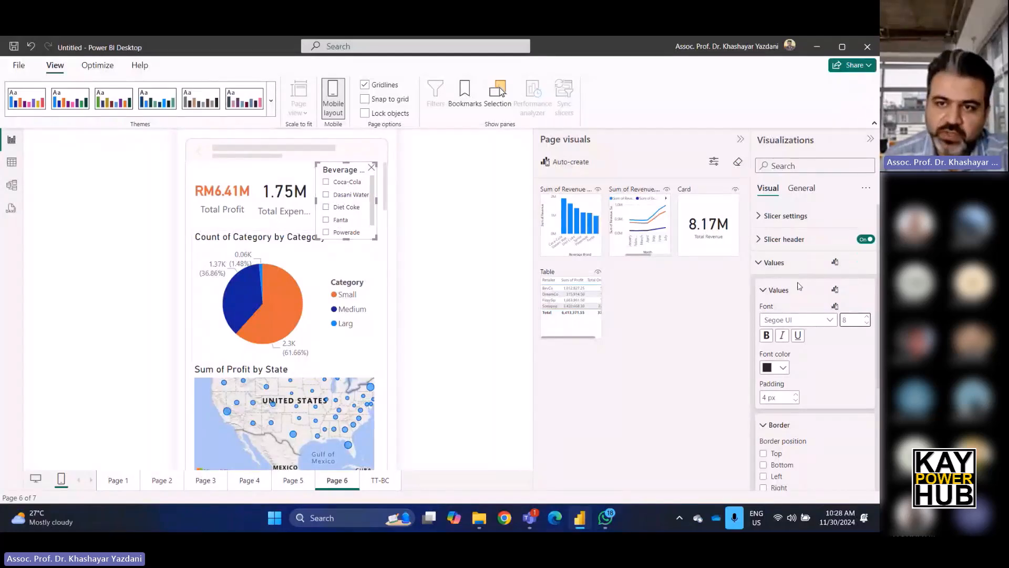
Change the slicer style to Dropdown and resize the slicer to fit beside the cards.
{"action": "left_click", "coordinate": [784, 227]}
{"action": "left_click", "coordinate": [793, 273]}
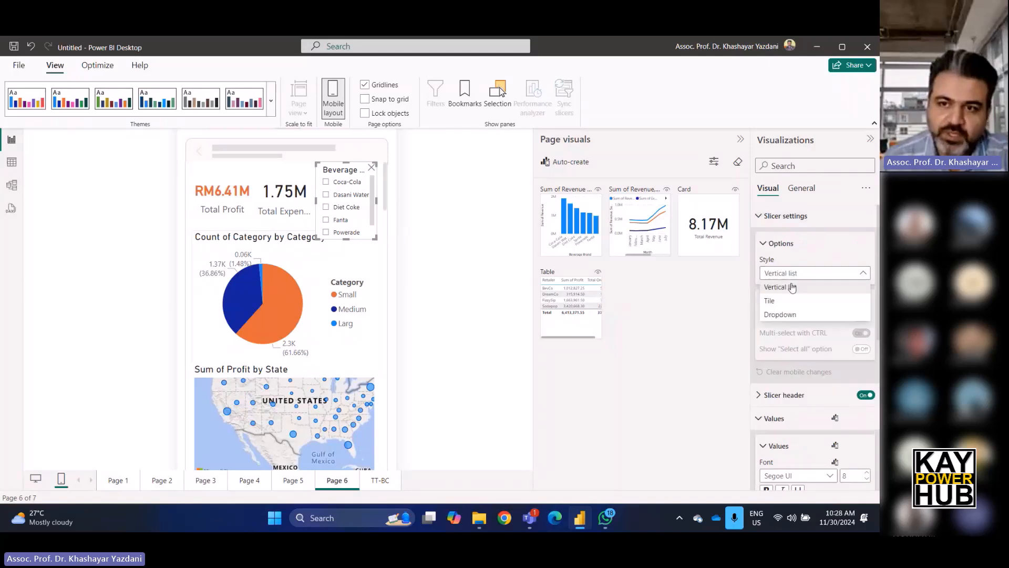
{"action": "left_click", "coordinate": [790, 315]}
{"action": "left_click_drag", "start_coordinate": [348, 240], "coordinate": [351, 232]}
{"action": "left_click", "coordinate": [419, 199]}
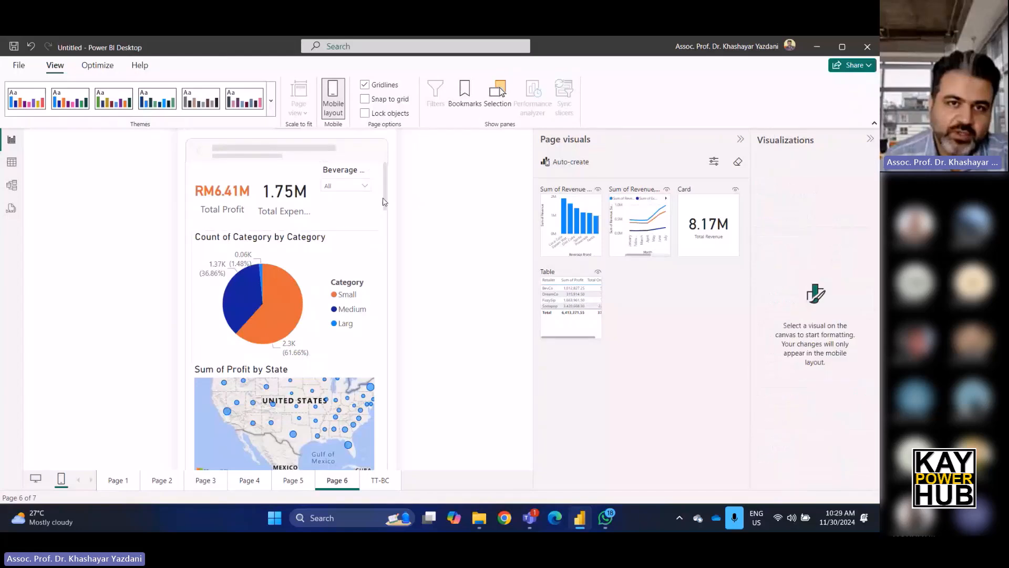
Filter the slicer dropdown to Coca-Cola and switch back to the desktop layout.
{"action": "left_click", "coordinate": [366, 187]}
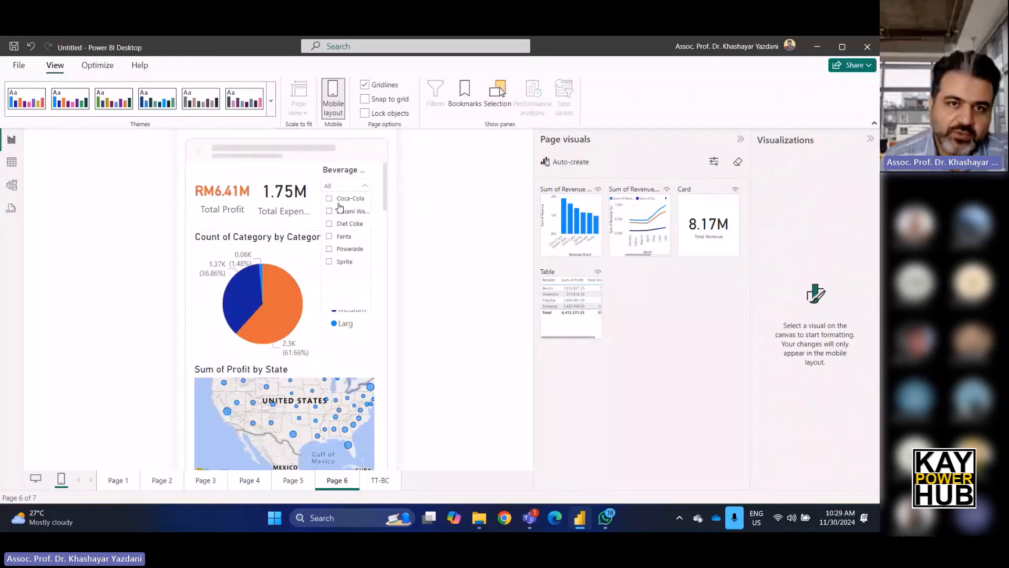
{"action": "left_click", "coordinate": [332, 198]}
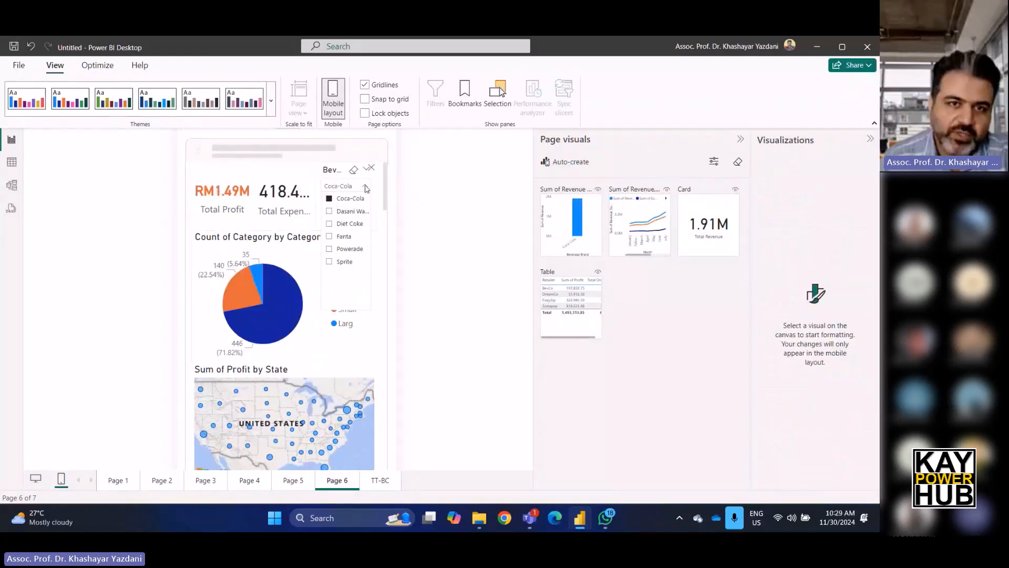
{"action": "left_click", "coordinate": [418, 233]}
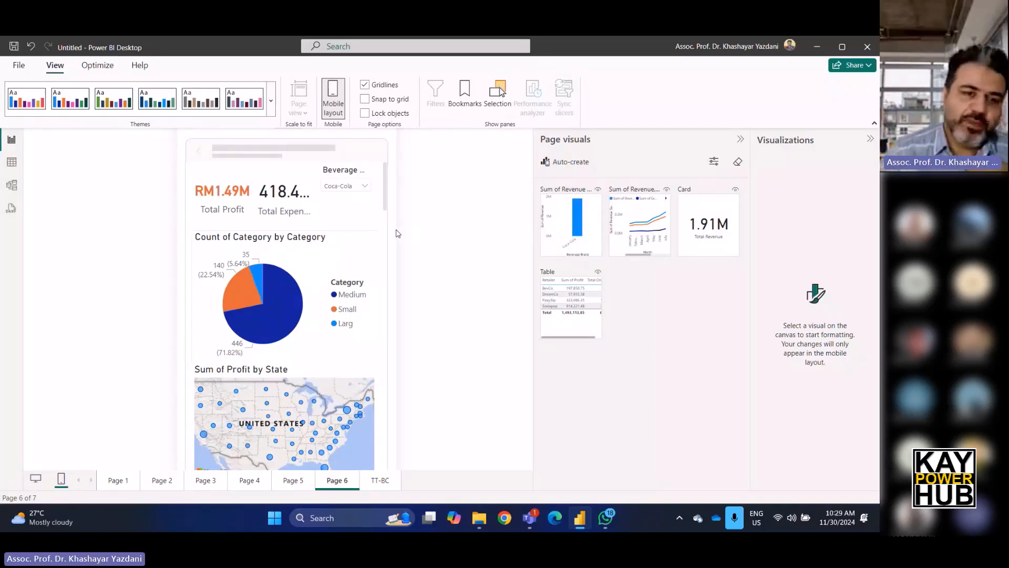
{"action": "left_click", "coordinate": [35, 480]}
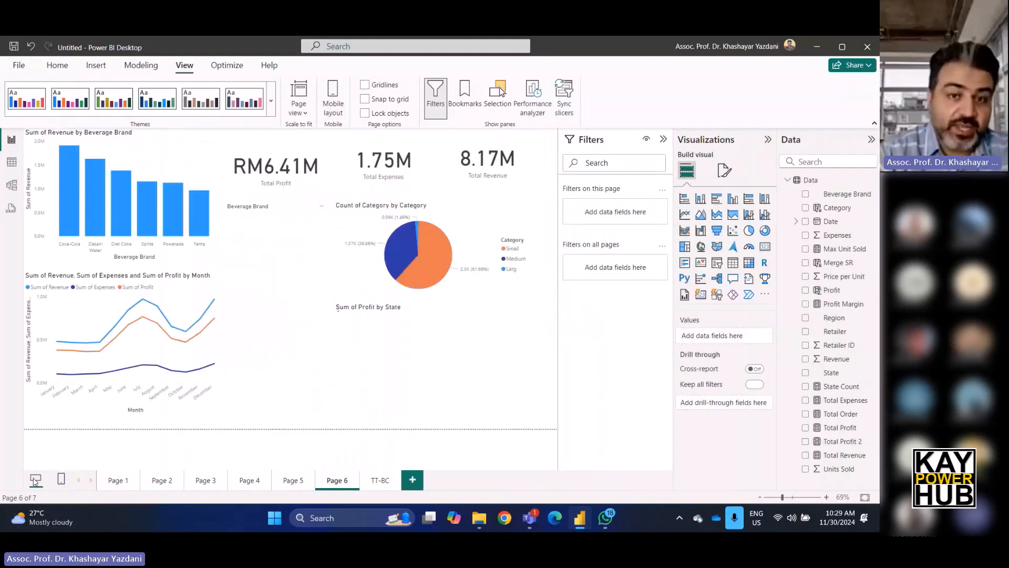